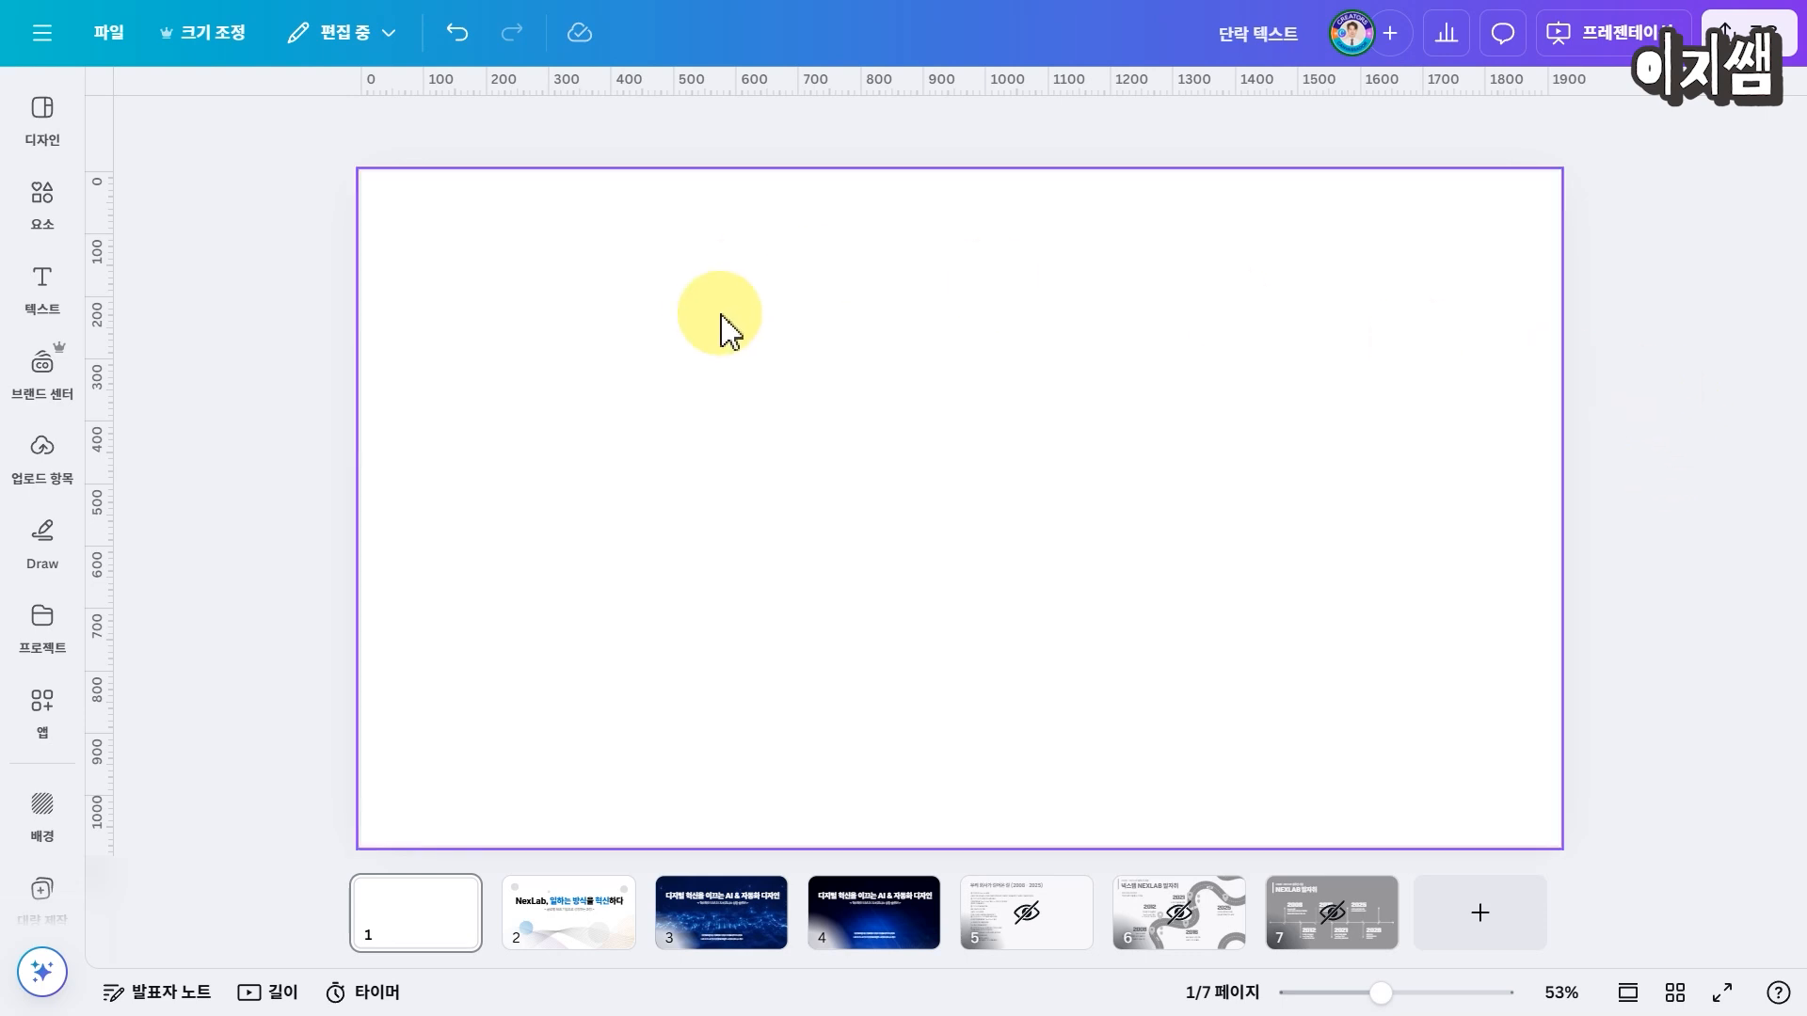
Step: Add a text box to the blank first page, enlarge it in the upper middle, and delete it
left_click(42, 285)
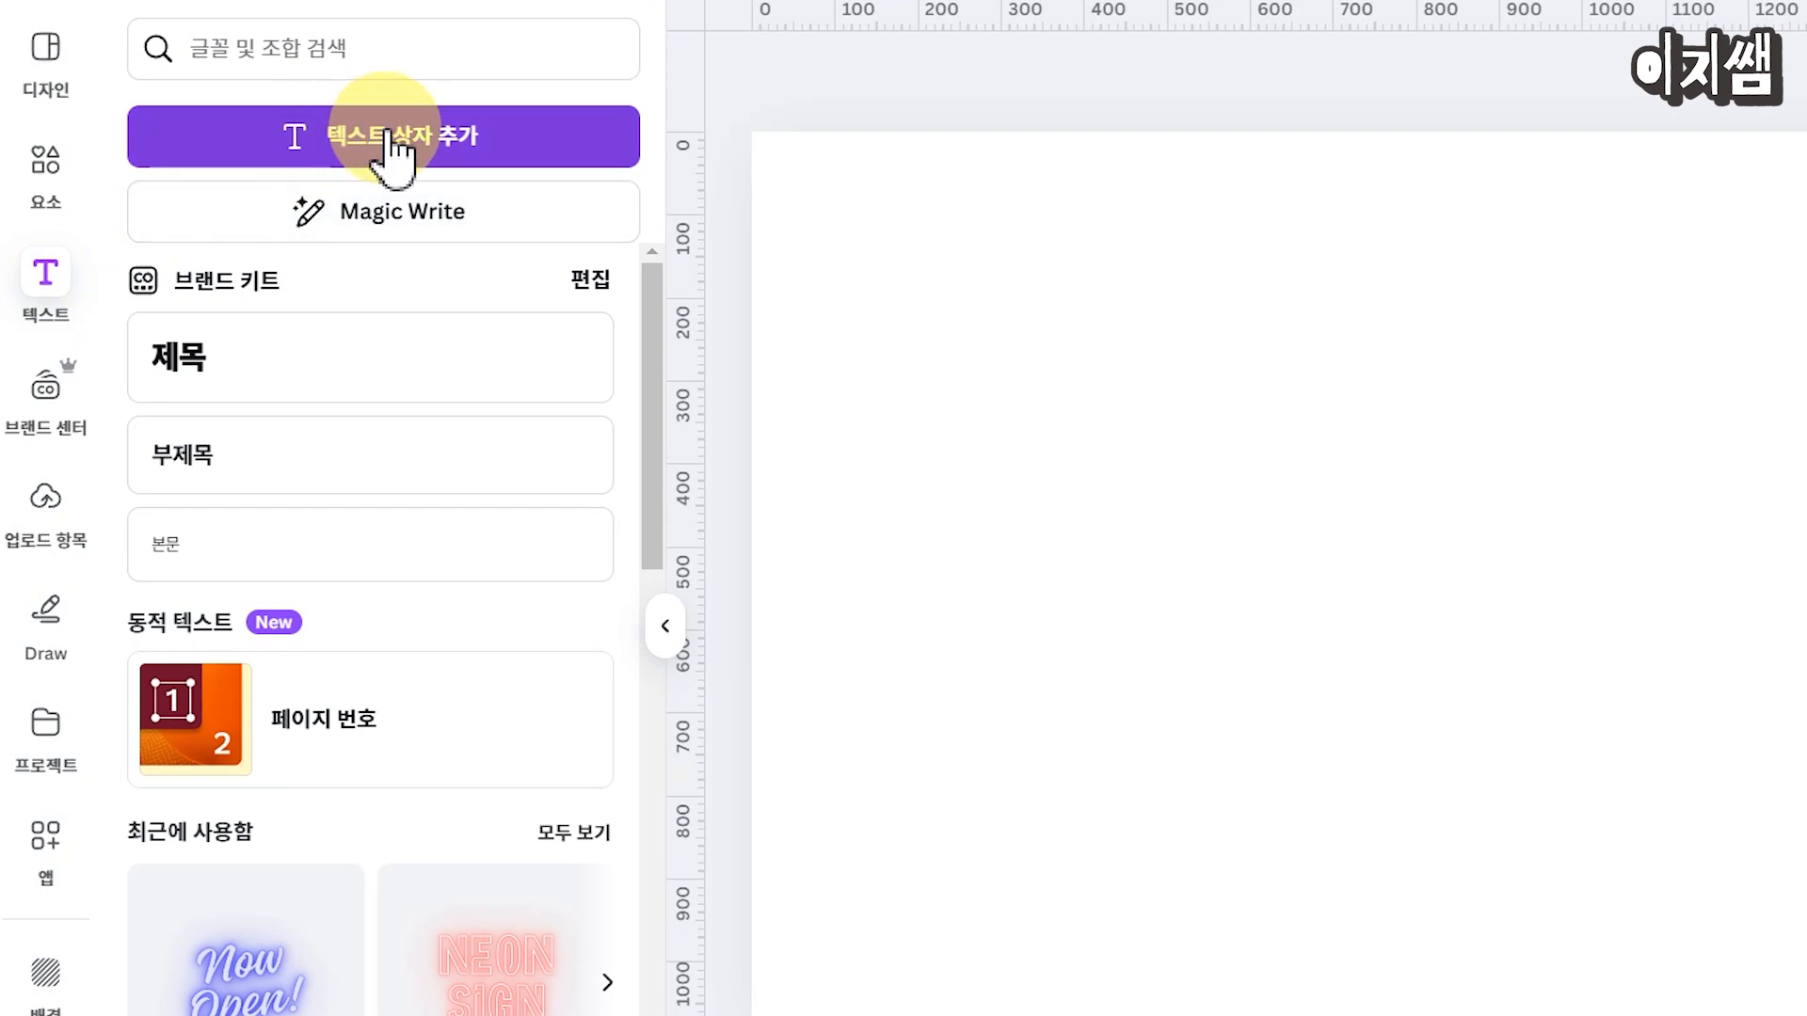
left_click(438, 150)
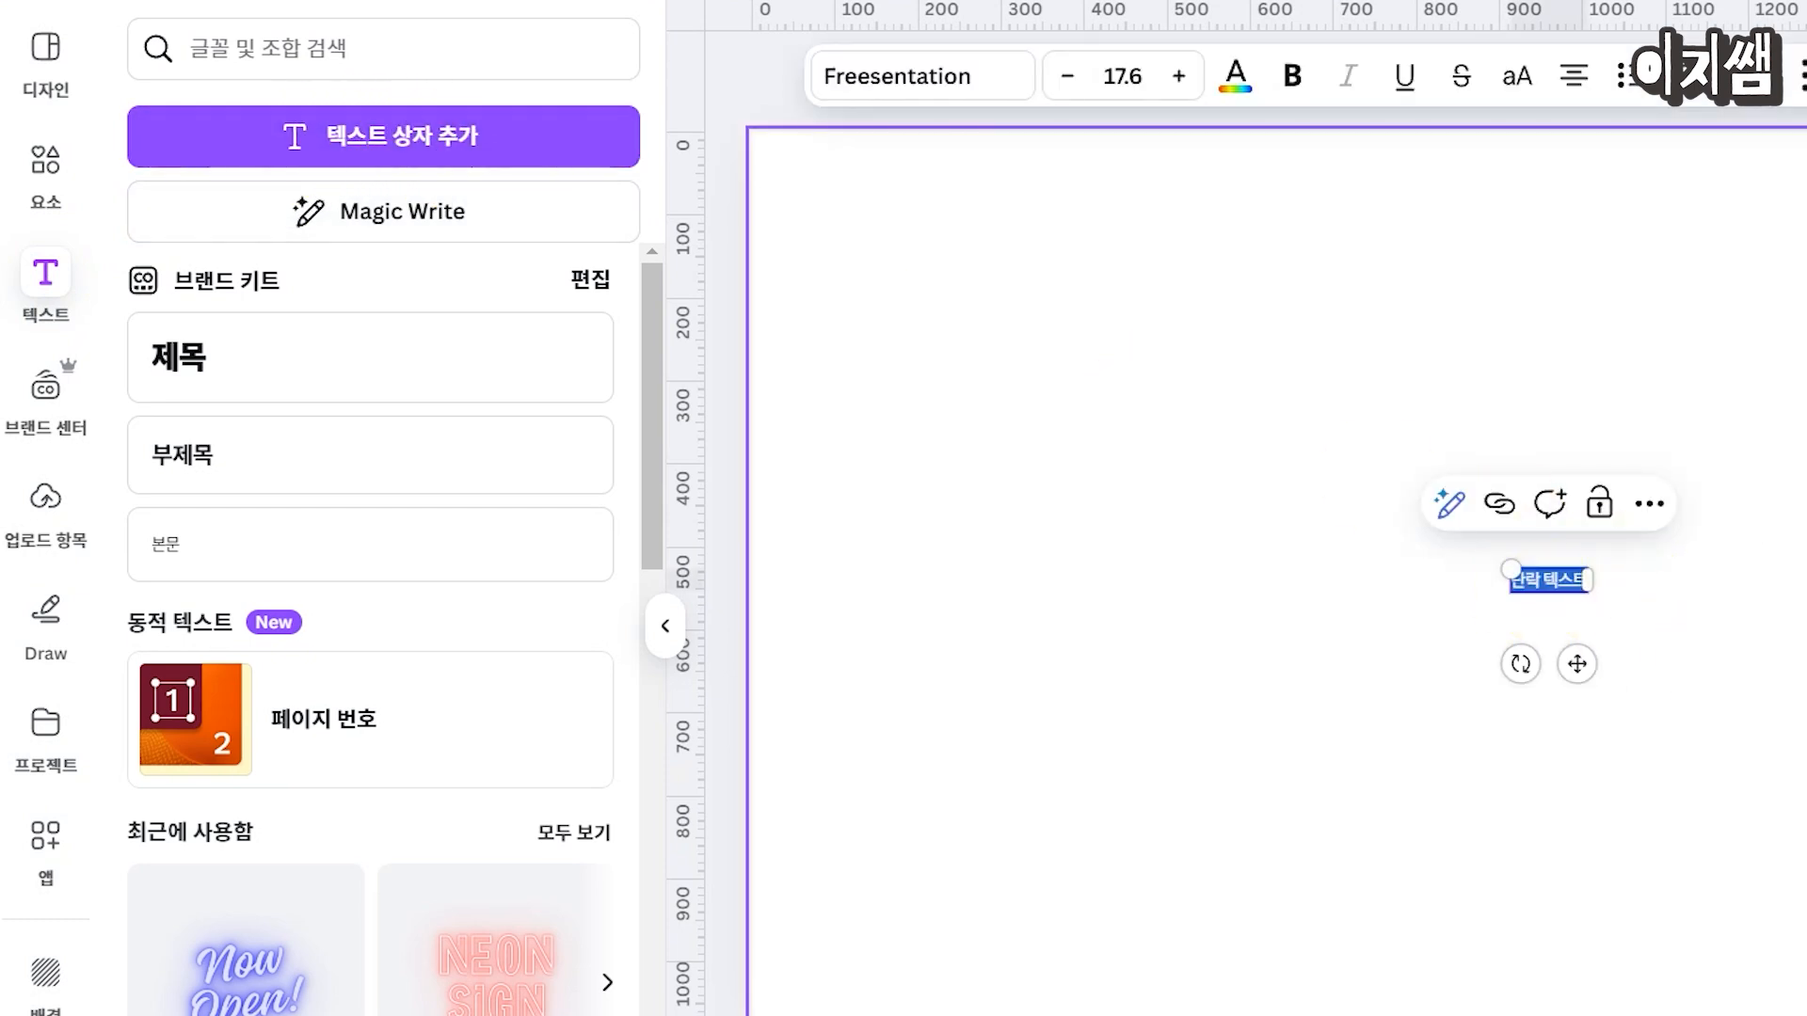
left_click(1653, 597)
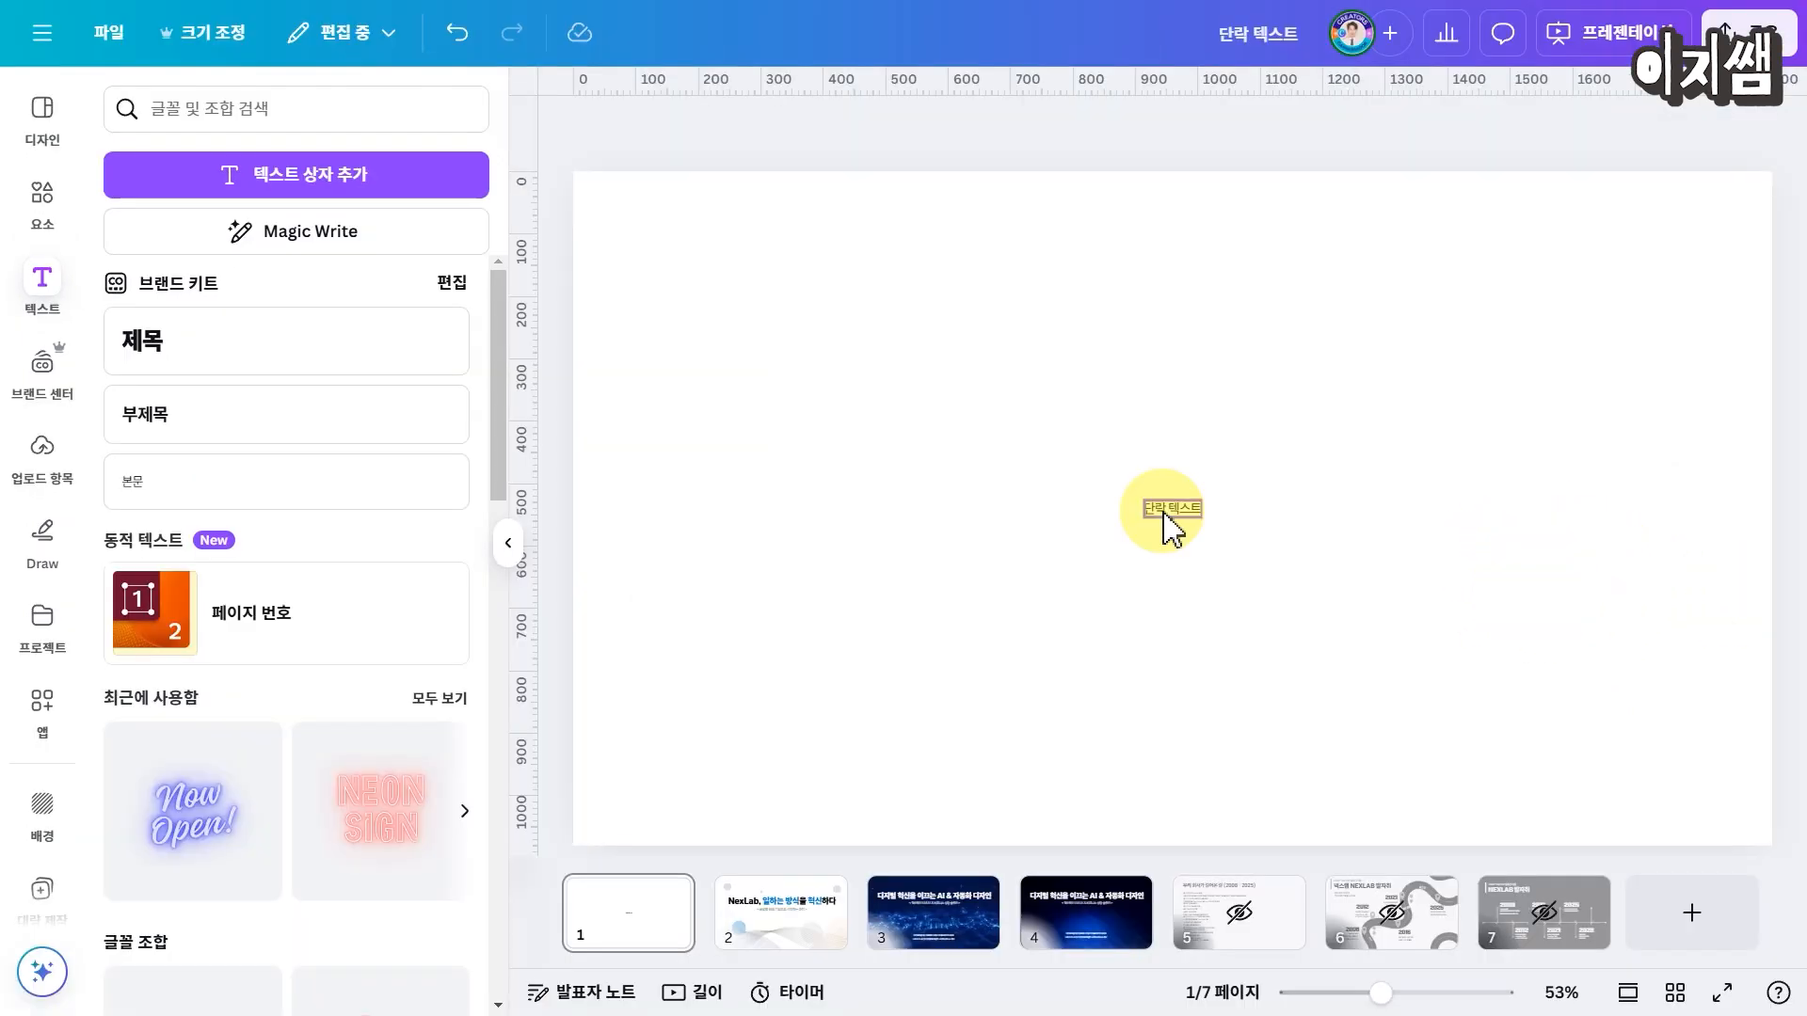
left_click(1548, 580)
left_click_drag(1504, 563, 967, 490)
left_click_drag(737, 442, 724, 435)
left_click_drag(1040, 424, 1229, 376)
left_click(1762, 404)
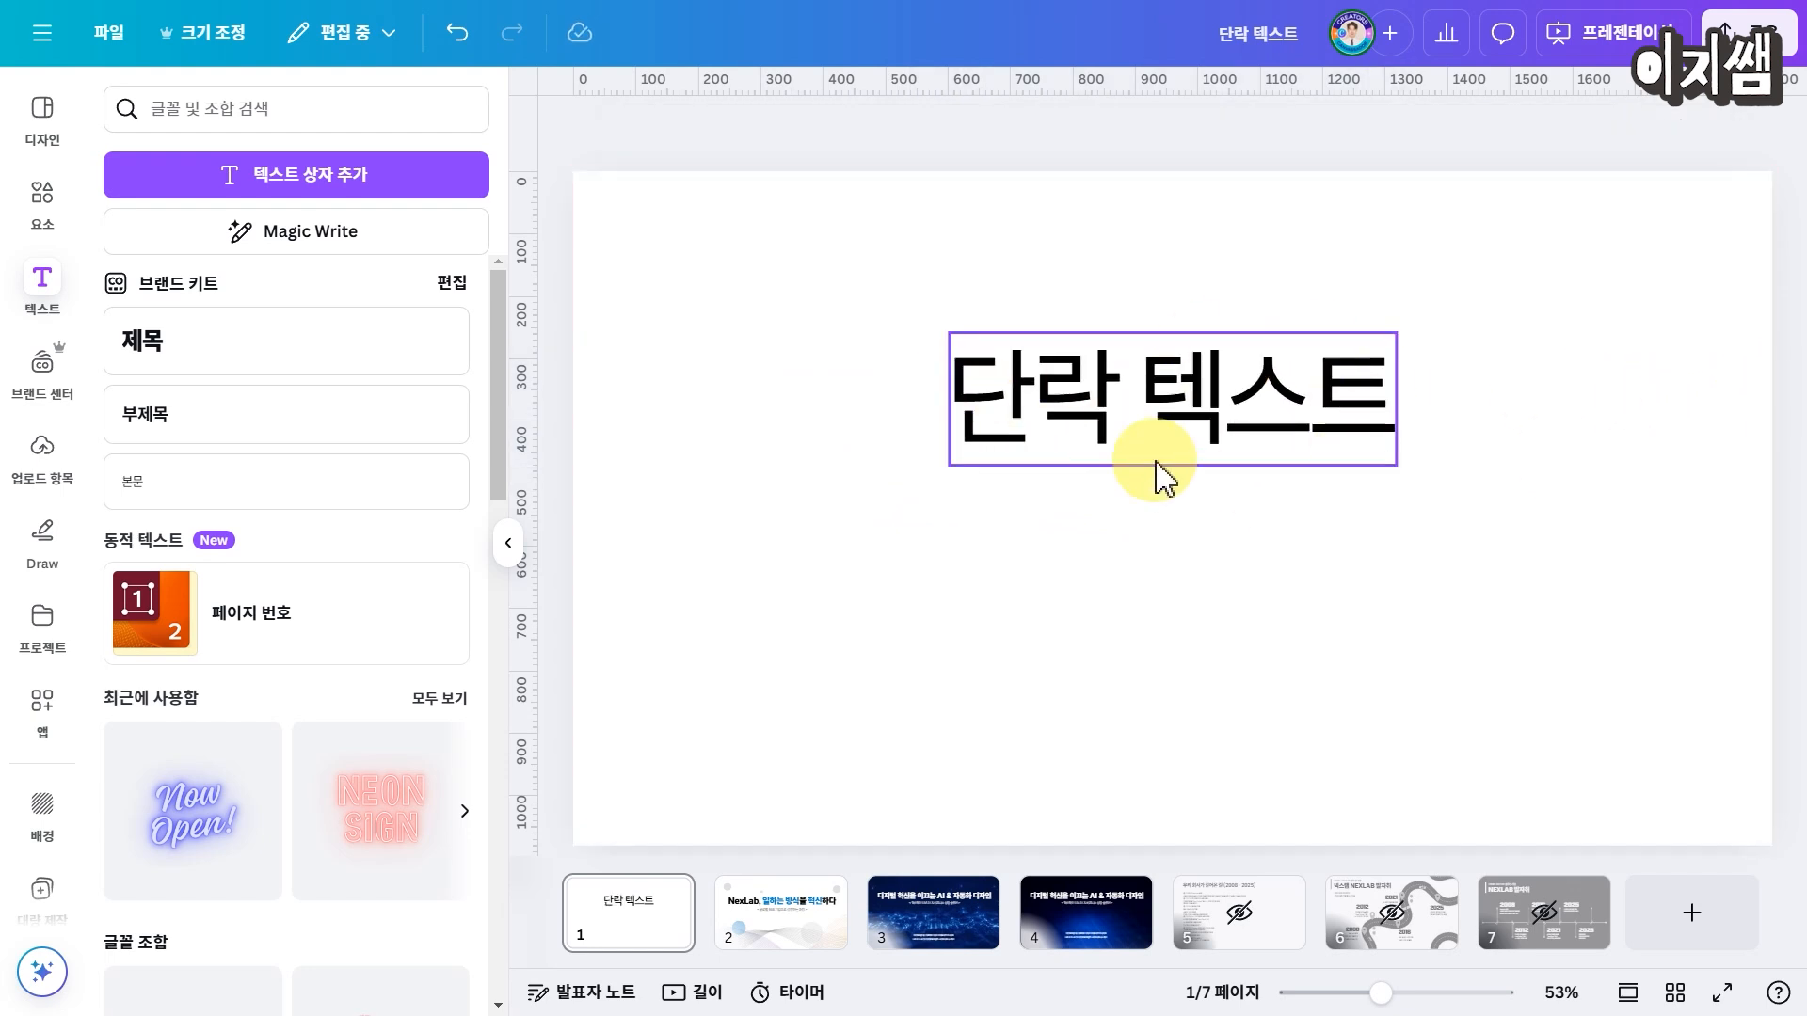
left_click(1286, 439)
key("Delete")
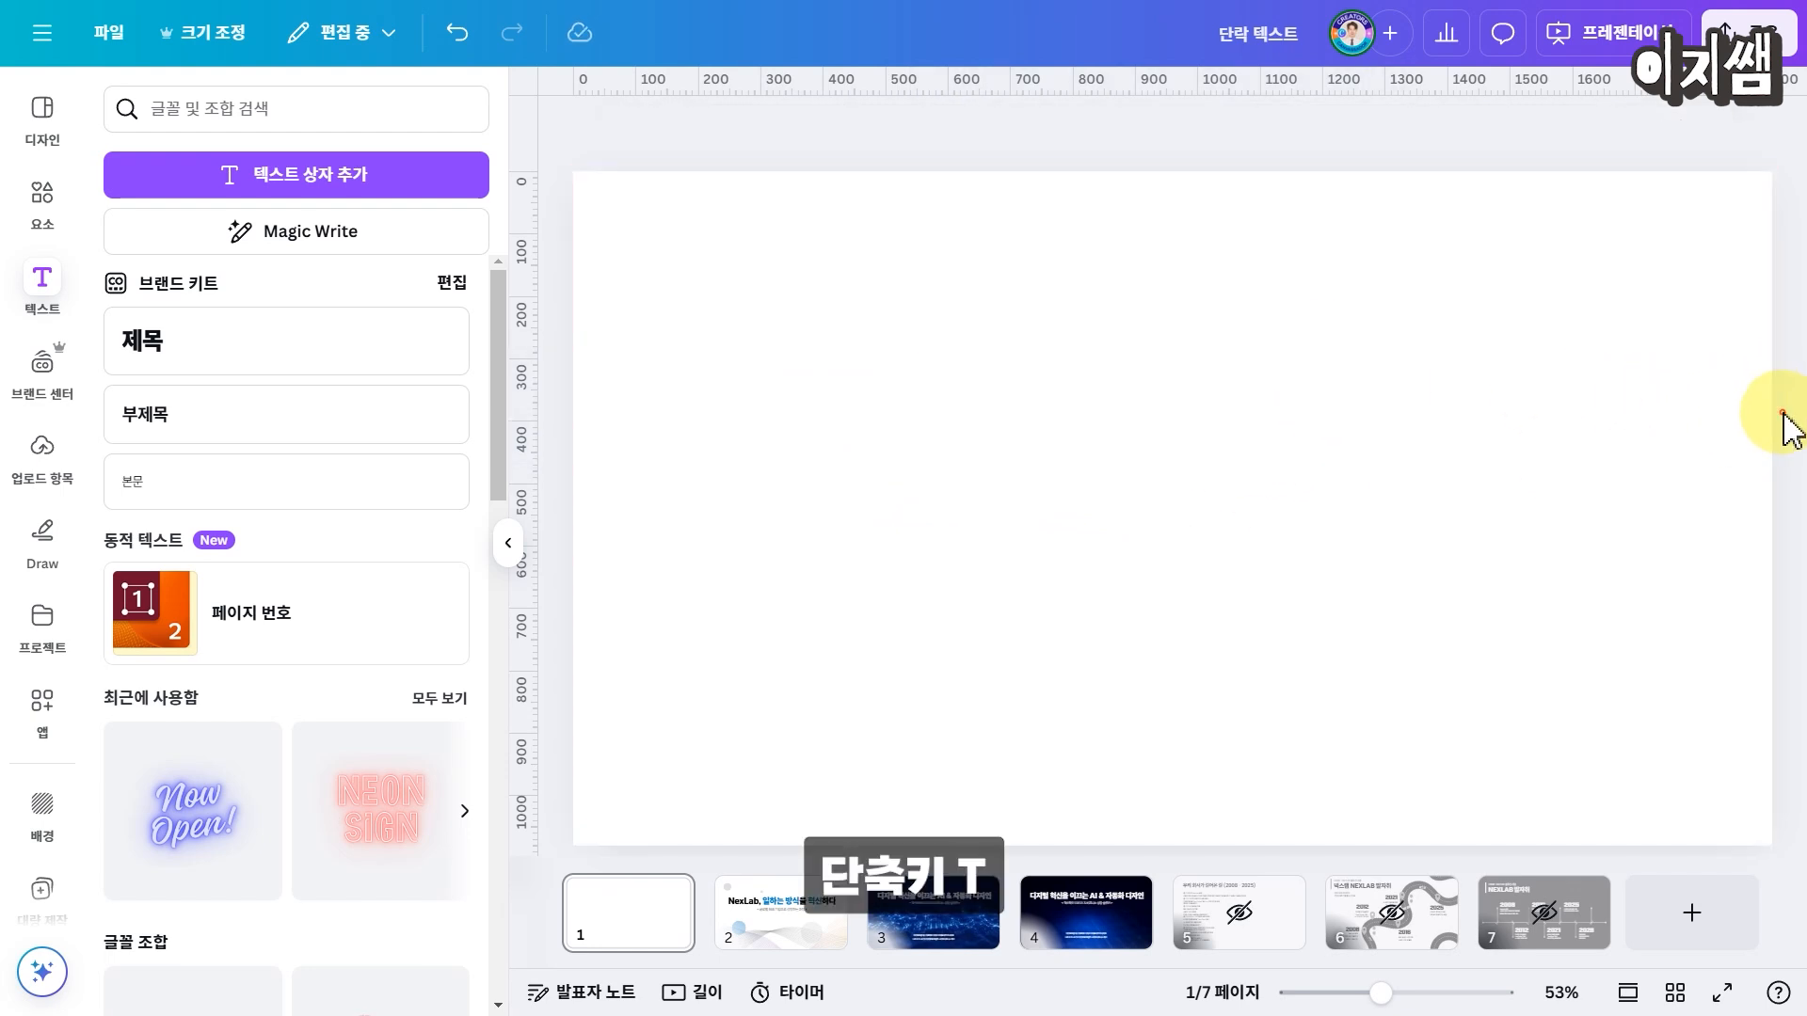
Step: Add a new text box and scale it up to font size 116, centred in the upper part of the page
key("t")
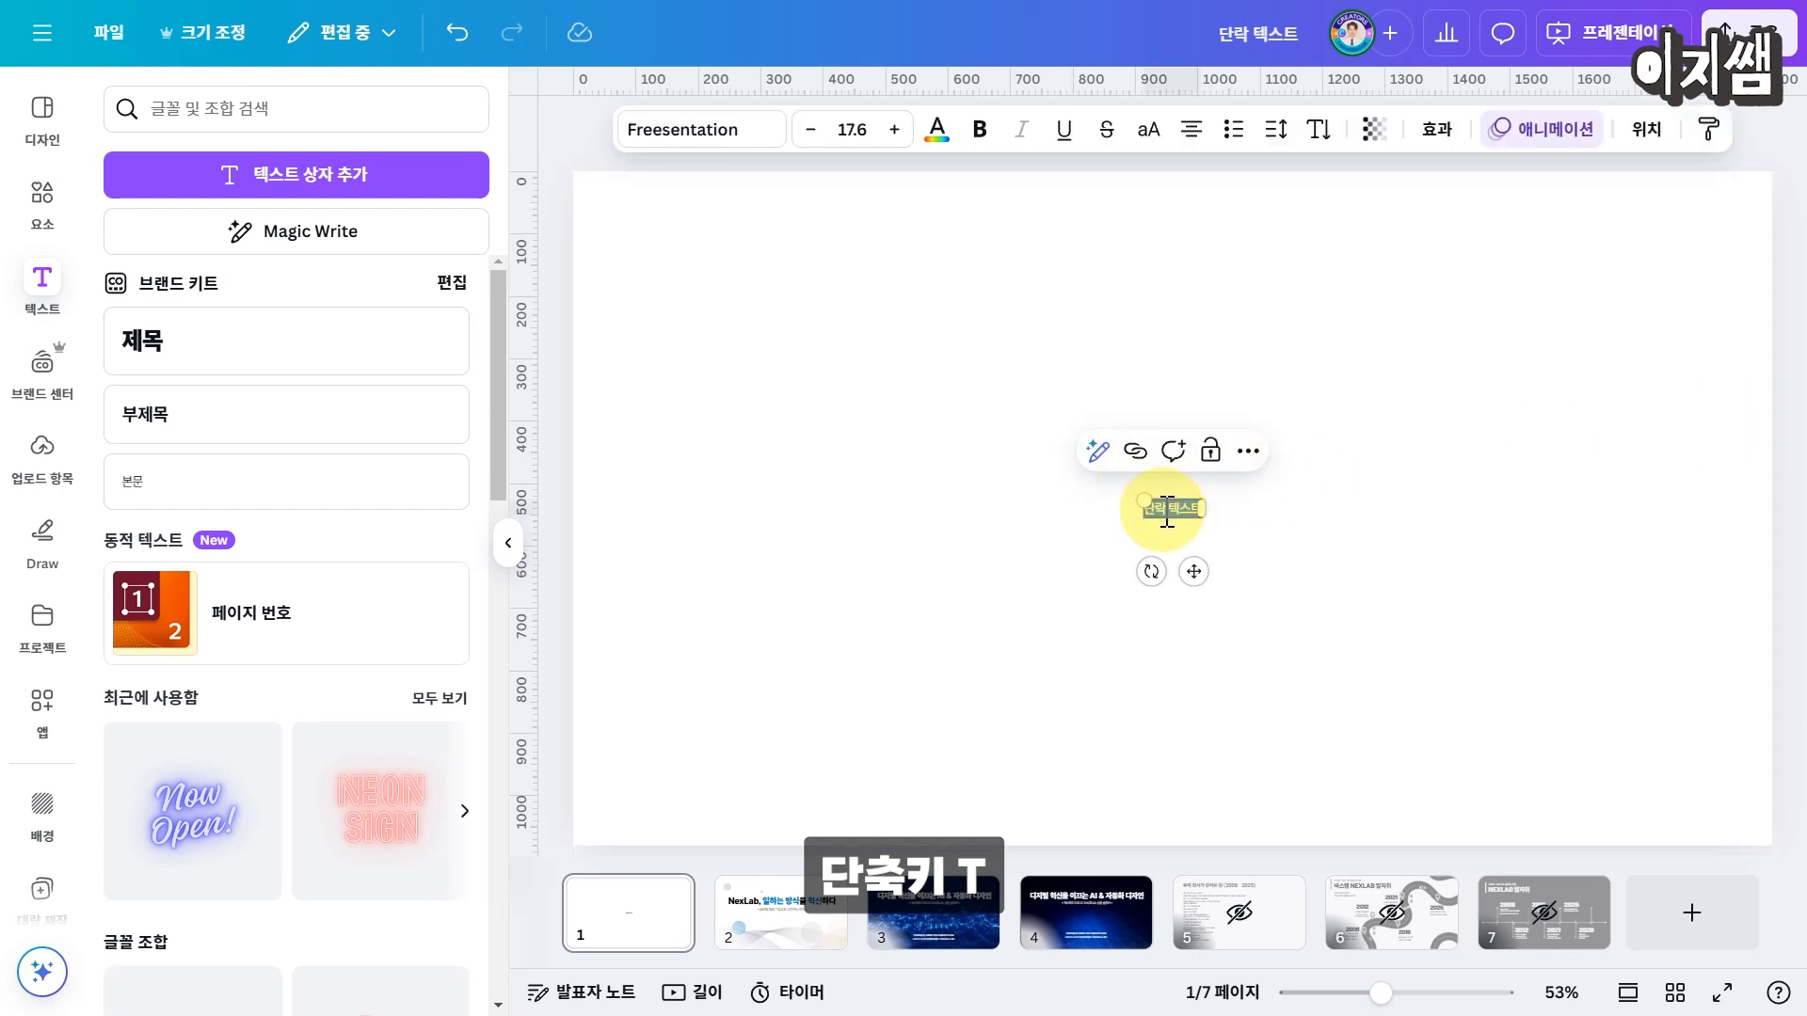
left_click_drag(1145, 499, 823, 405)
left_click_drag(1146, 457, 1312, 383)
left_click(1312, 383)
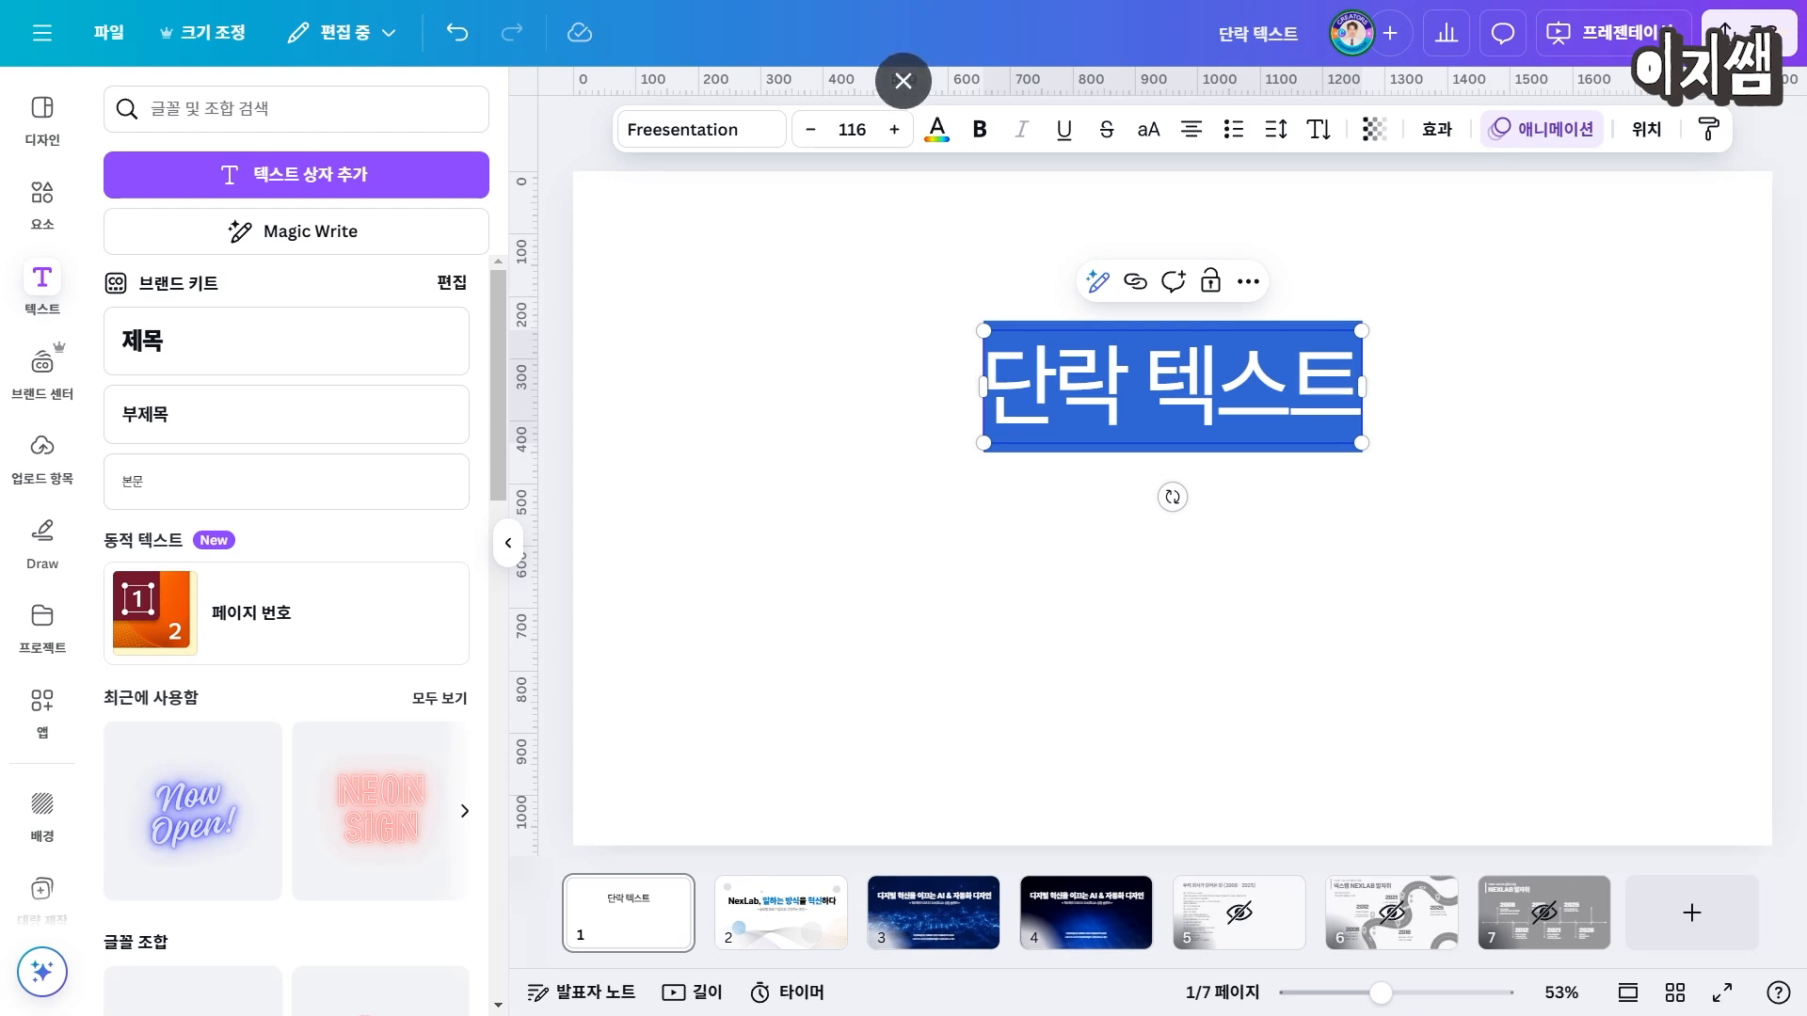
key("Escape")
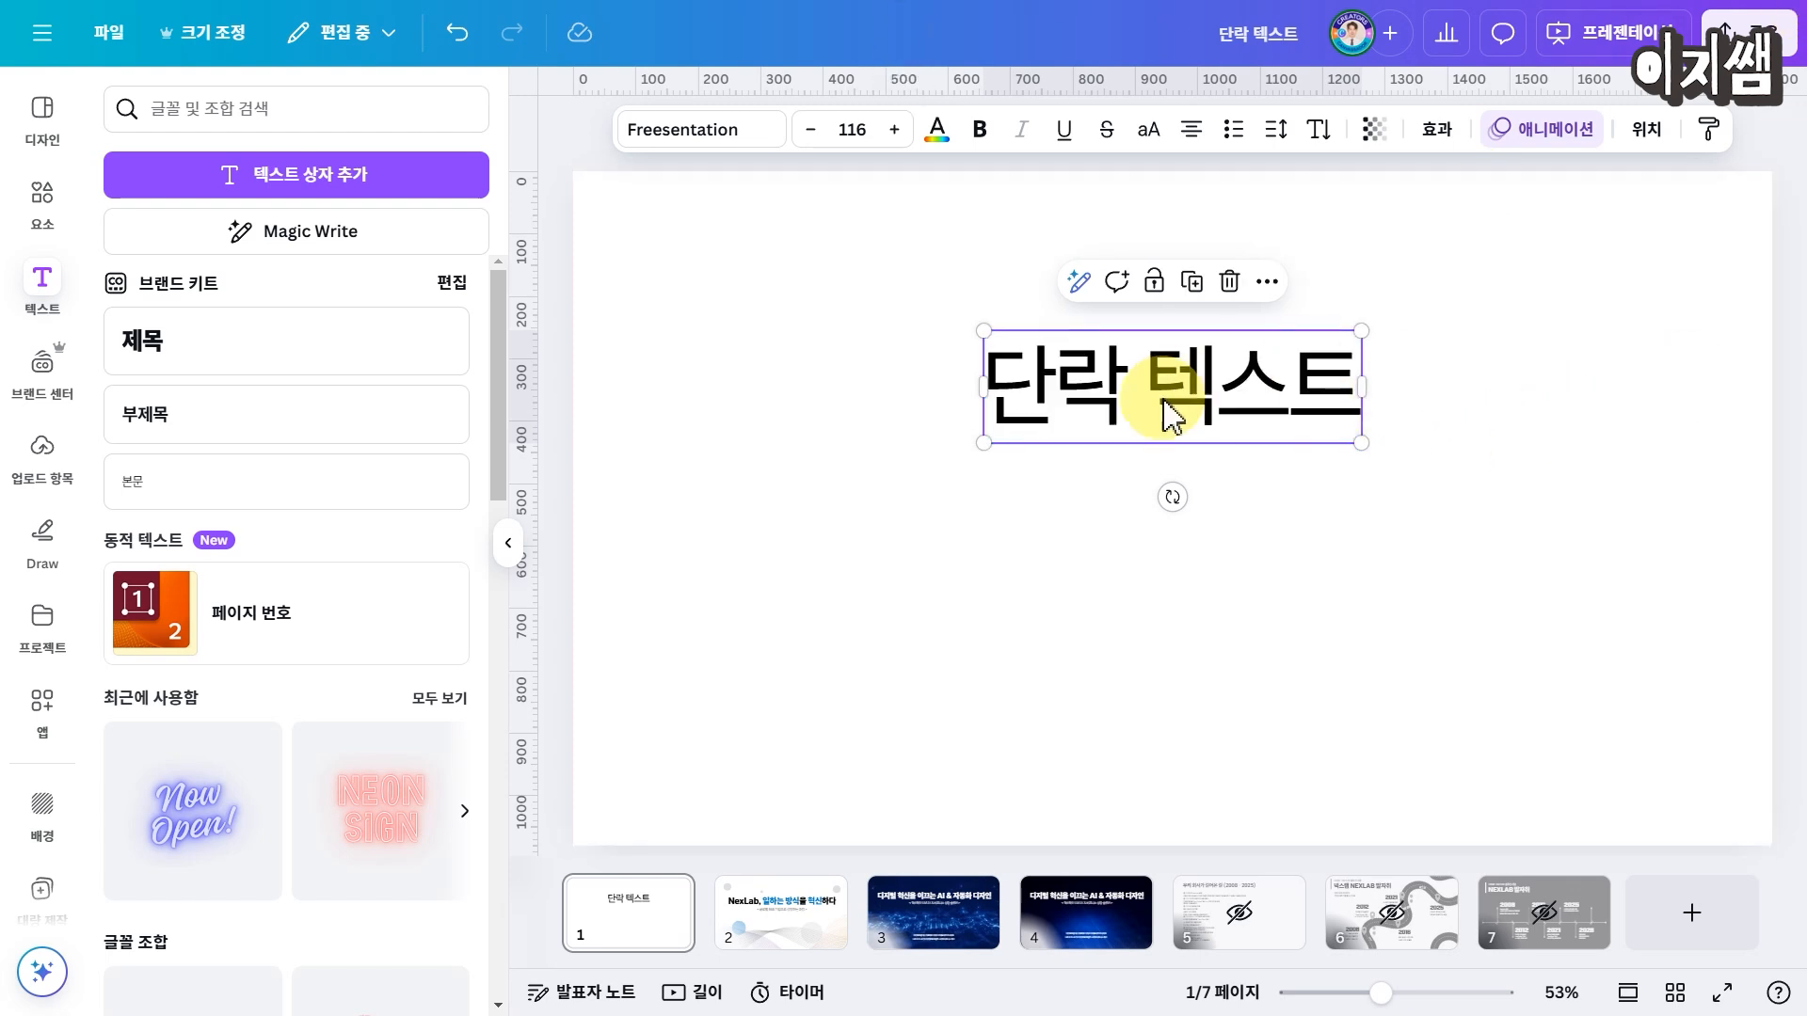
Step: Replace the placeholder text with the title "NextLab, 일하는 방식을 혁신하다"
left_click(1199, 408)
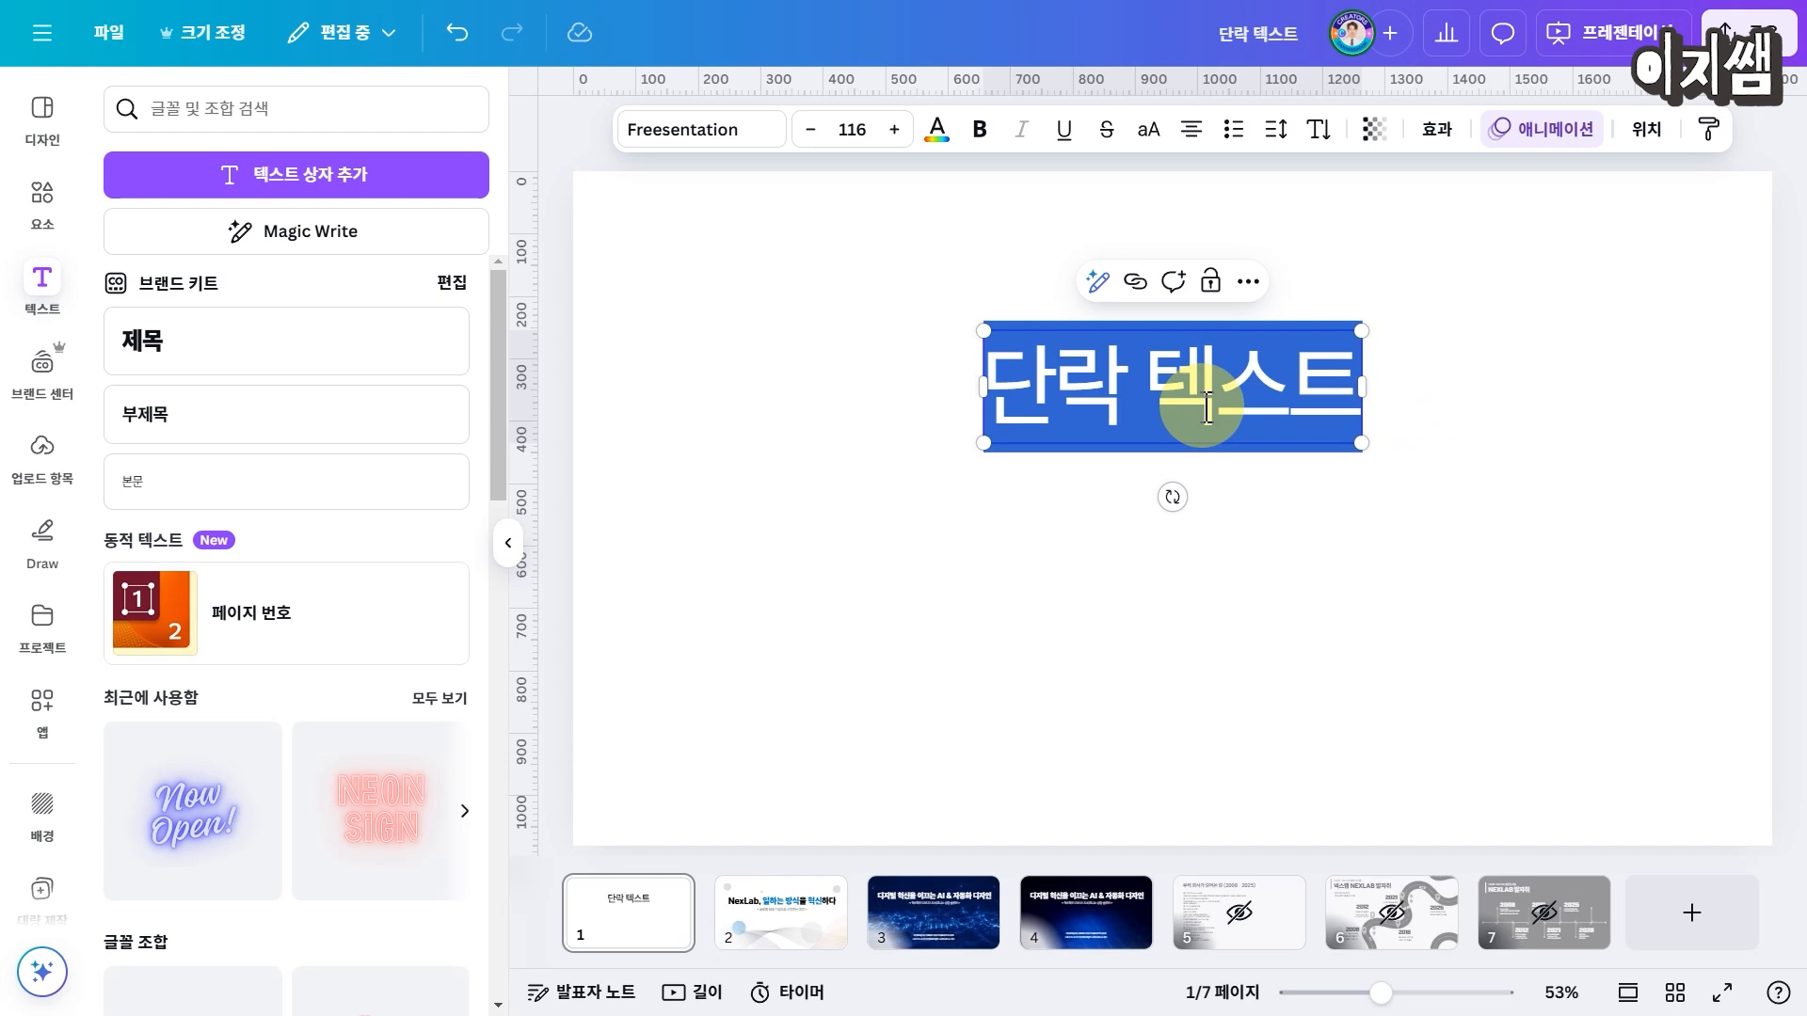
type("NextLab, 일하는 방ㅎ")
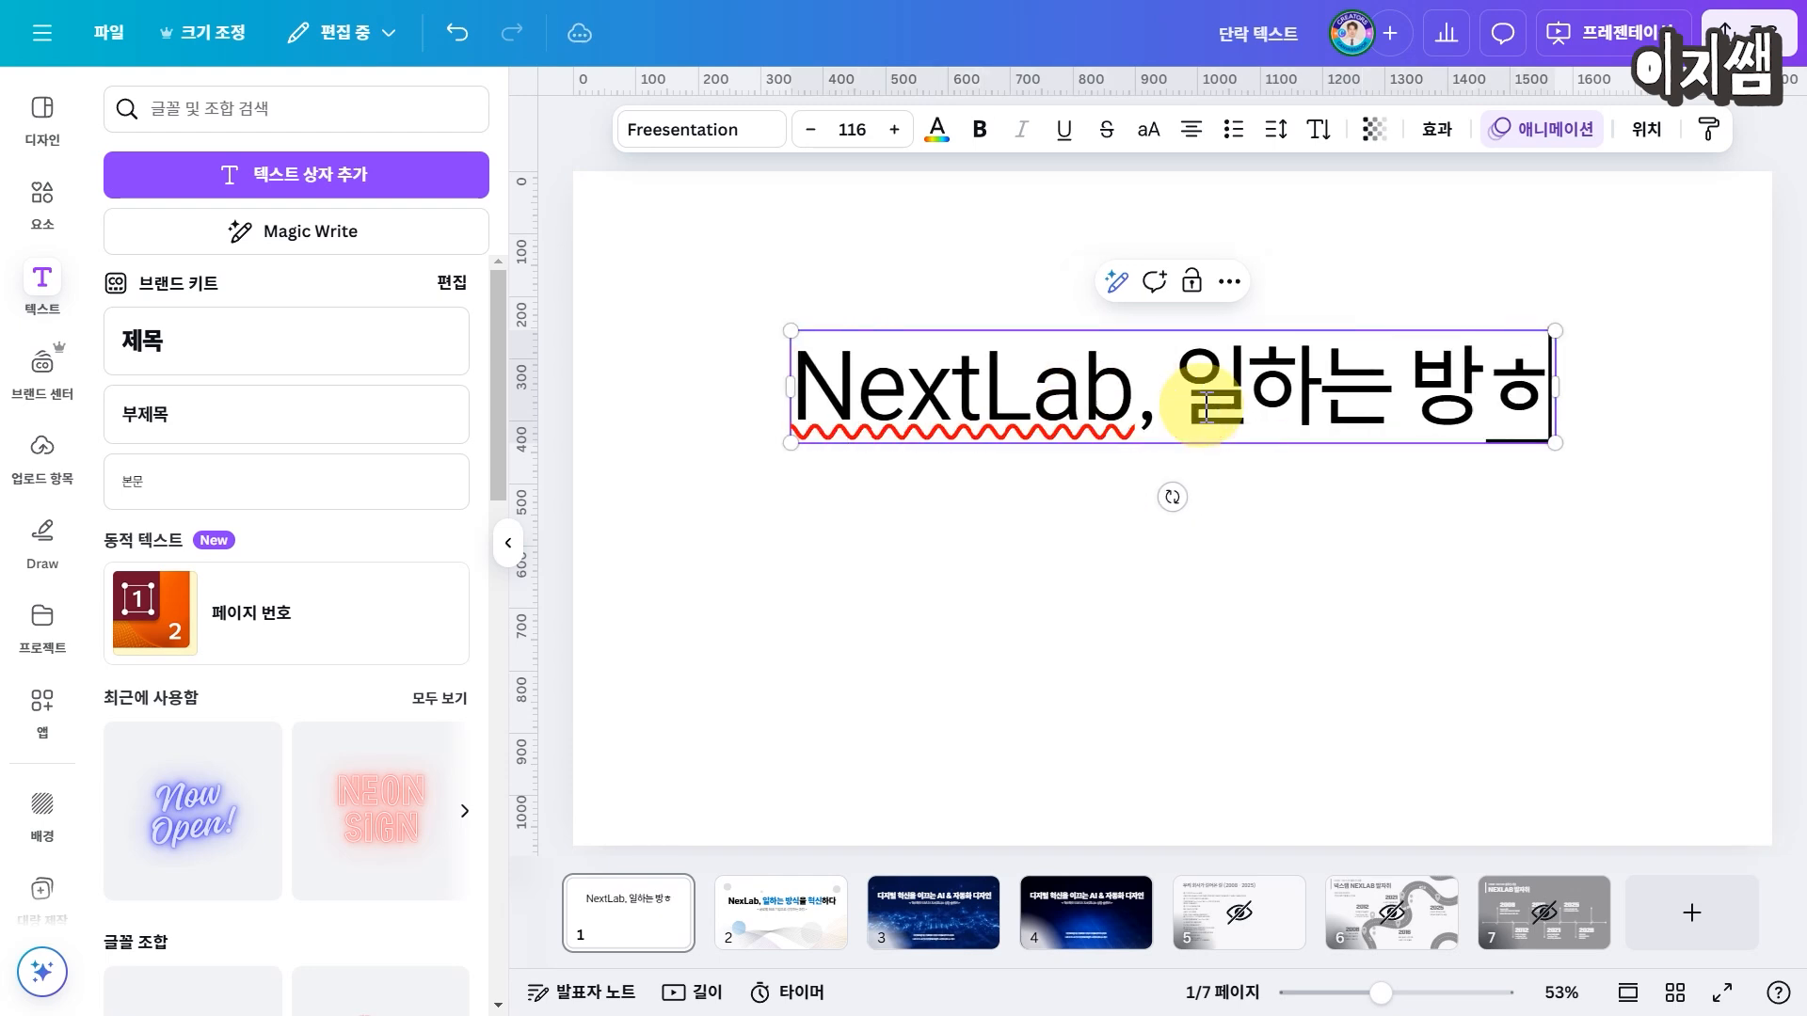
type("식을 혁신하ㄷ")
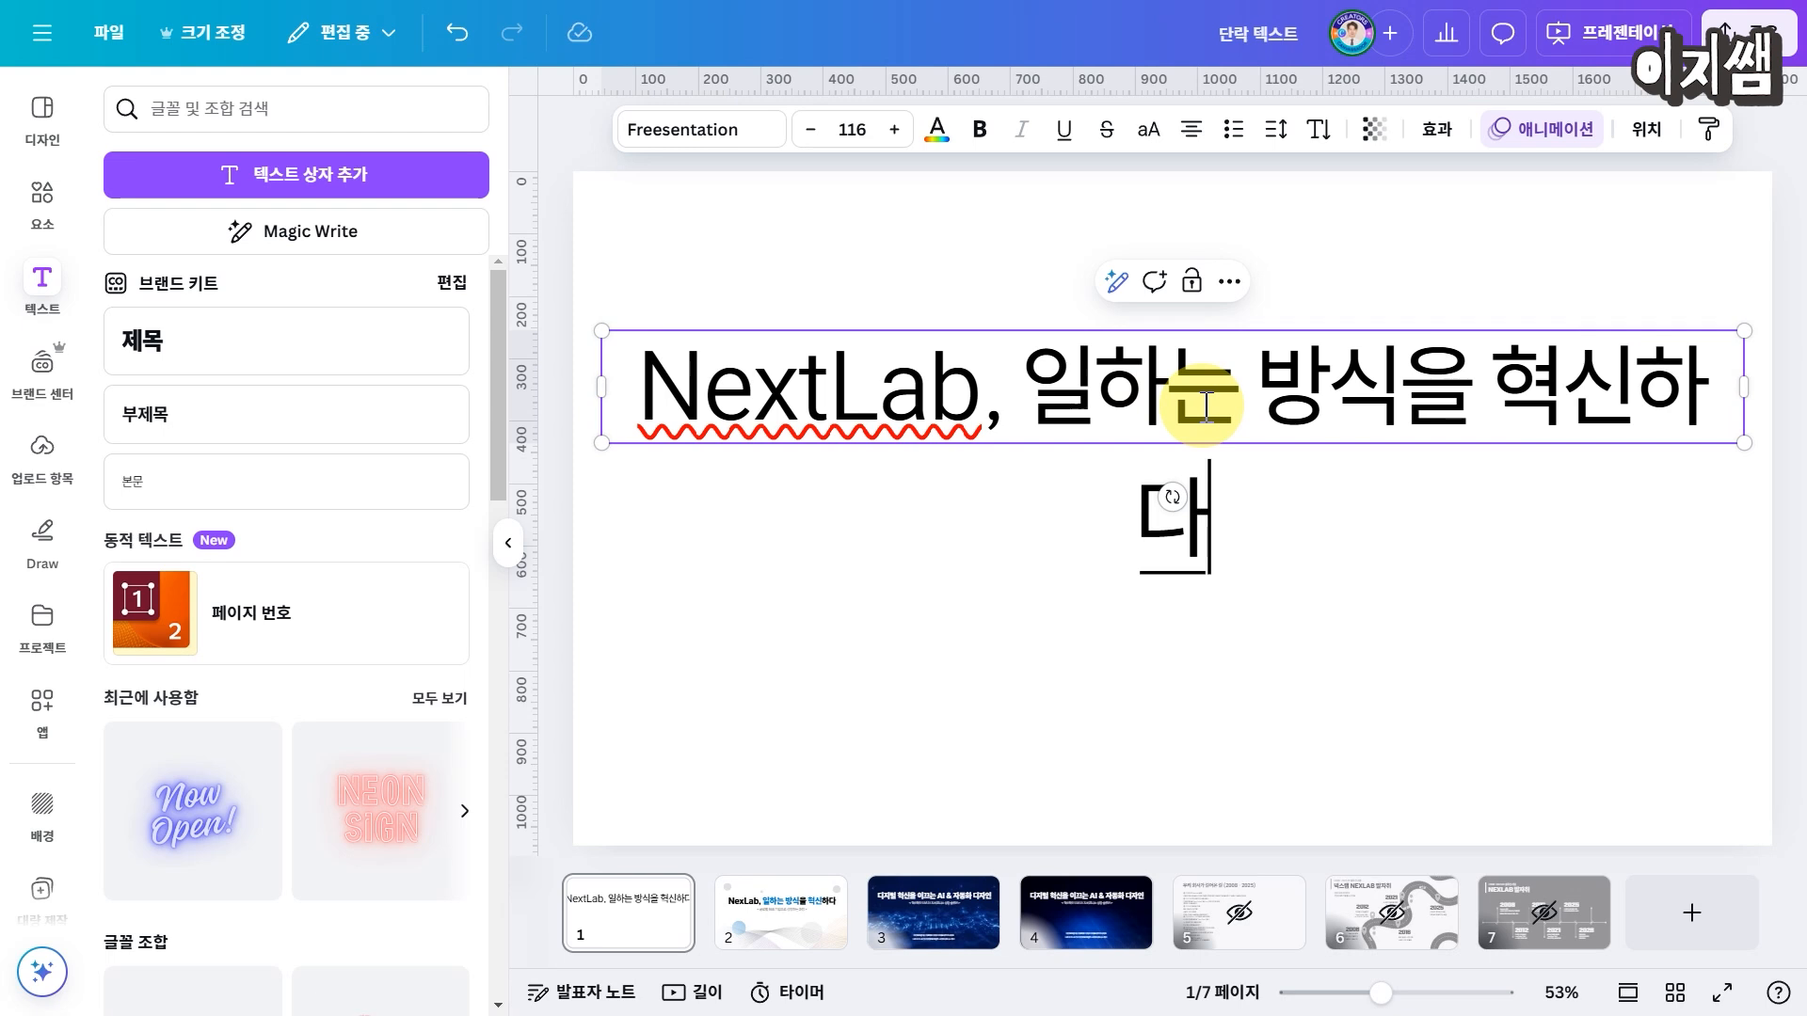
left_click(1403, 569)
Step: Scale the title down to about font size 97 so it fits on one line, centred in the page's upper half
left_click(1732, 423)
left_click_drag(1744, 442, 1524, 415)
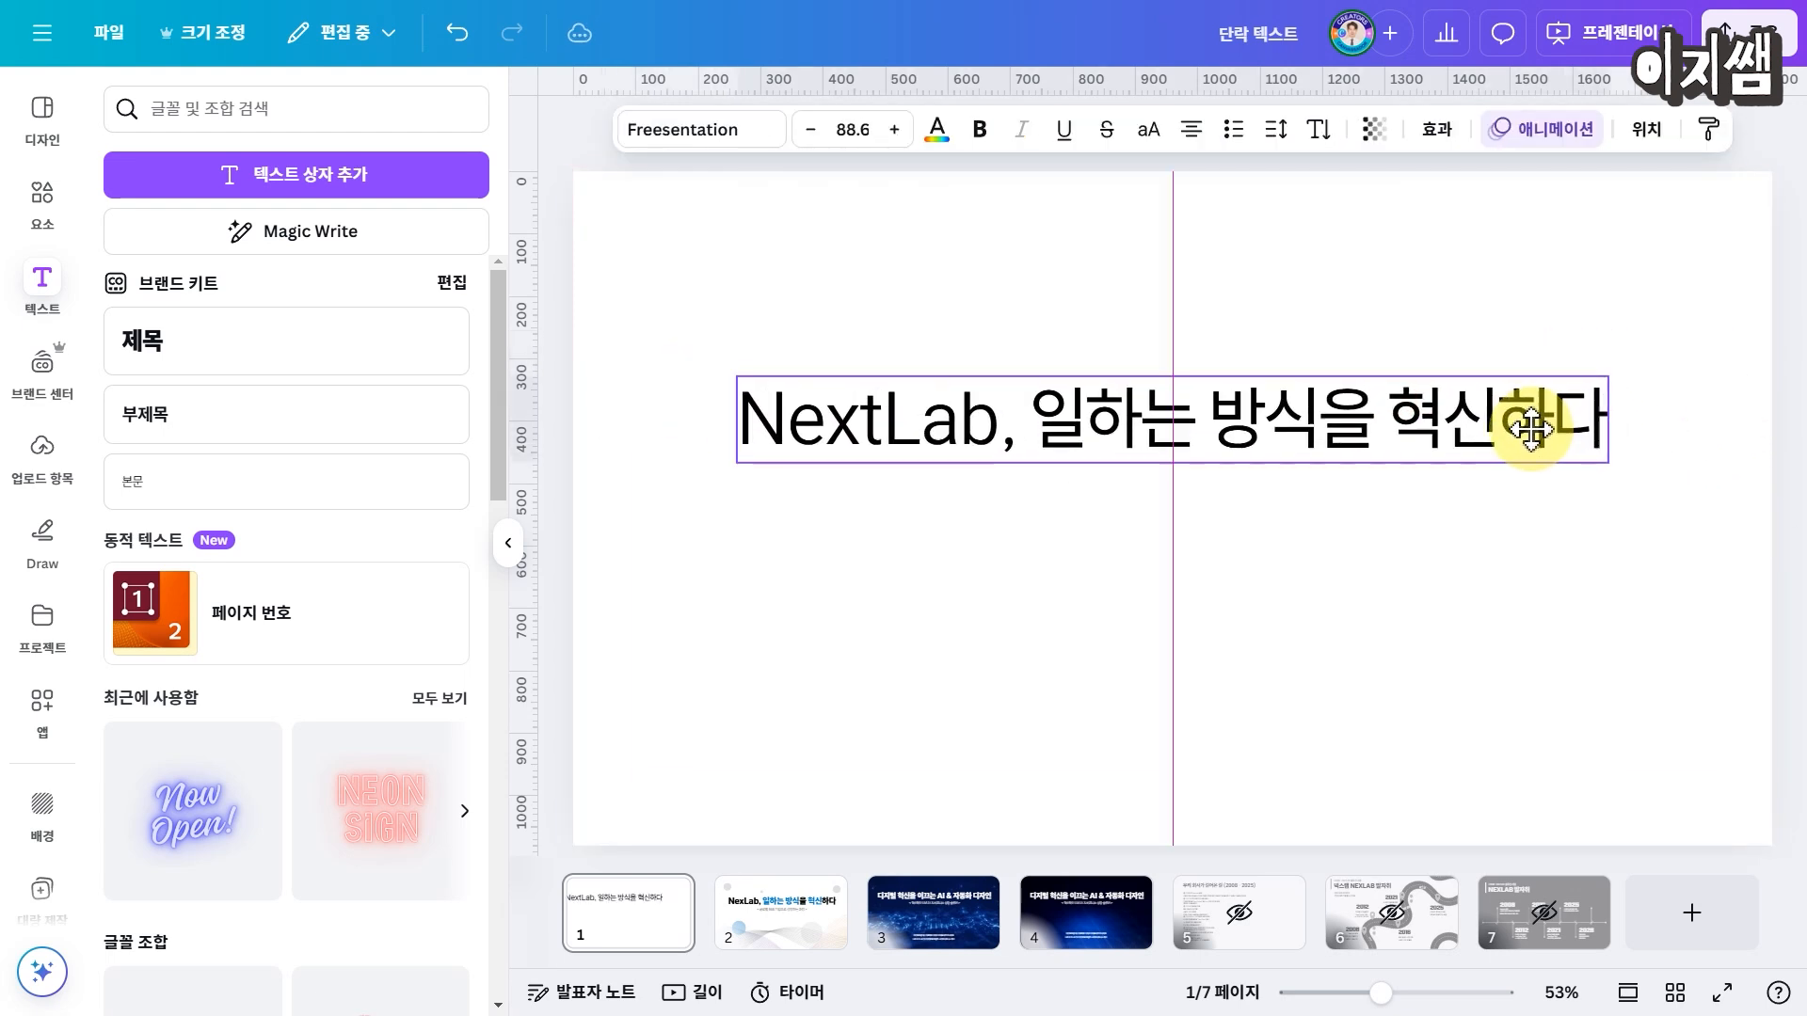
left_click_drag(1615, 461, 1646, 460)
mouse_move(1484, 415)
left_mouse_down()
mouse_move(1500, 415)
mouse_move(1487, 400)
left_mouse_up()
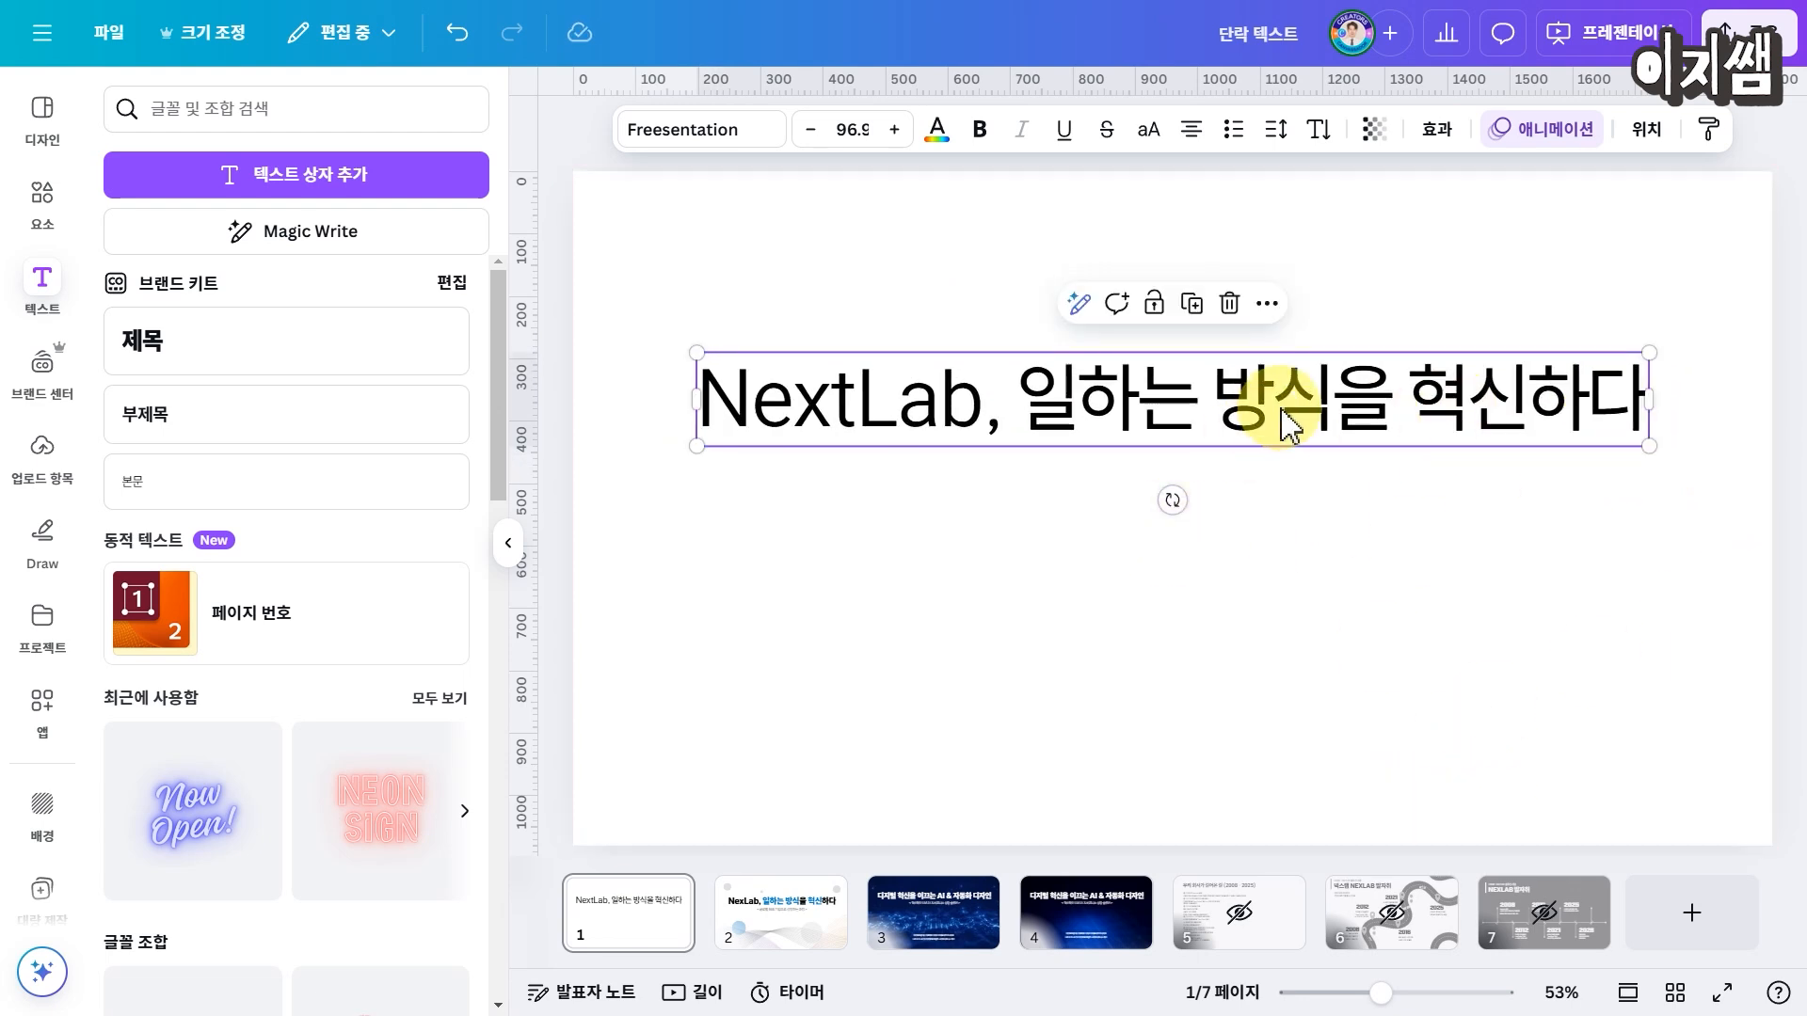
Step: Duplicate the title text box and place the copy directly beneath the original, aligned with it
left_click_drag(1218, 428, 1327, 403)
key("ctrl+z")
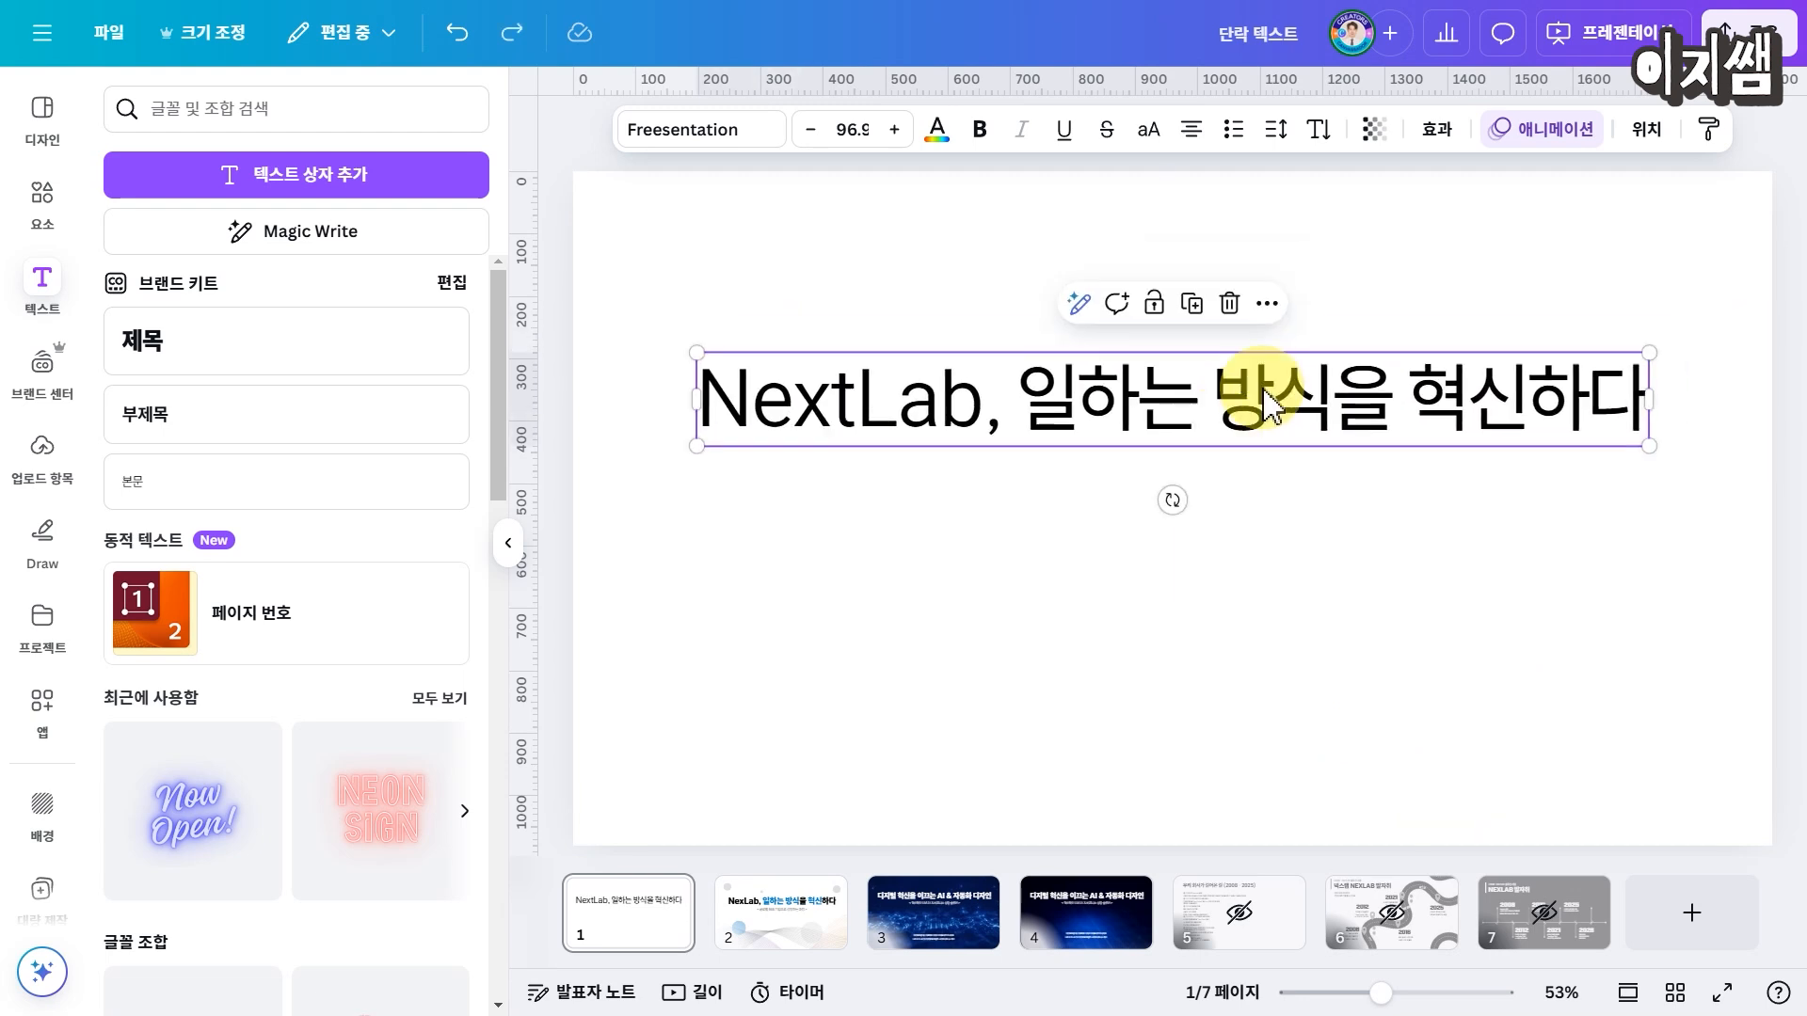
left_click_drag(1258, 399, 1249, 484)
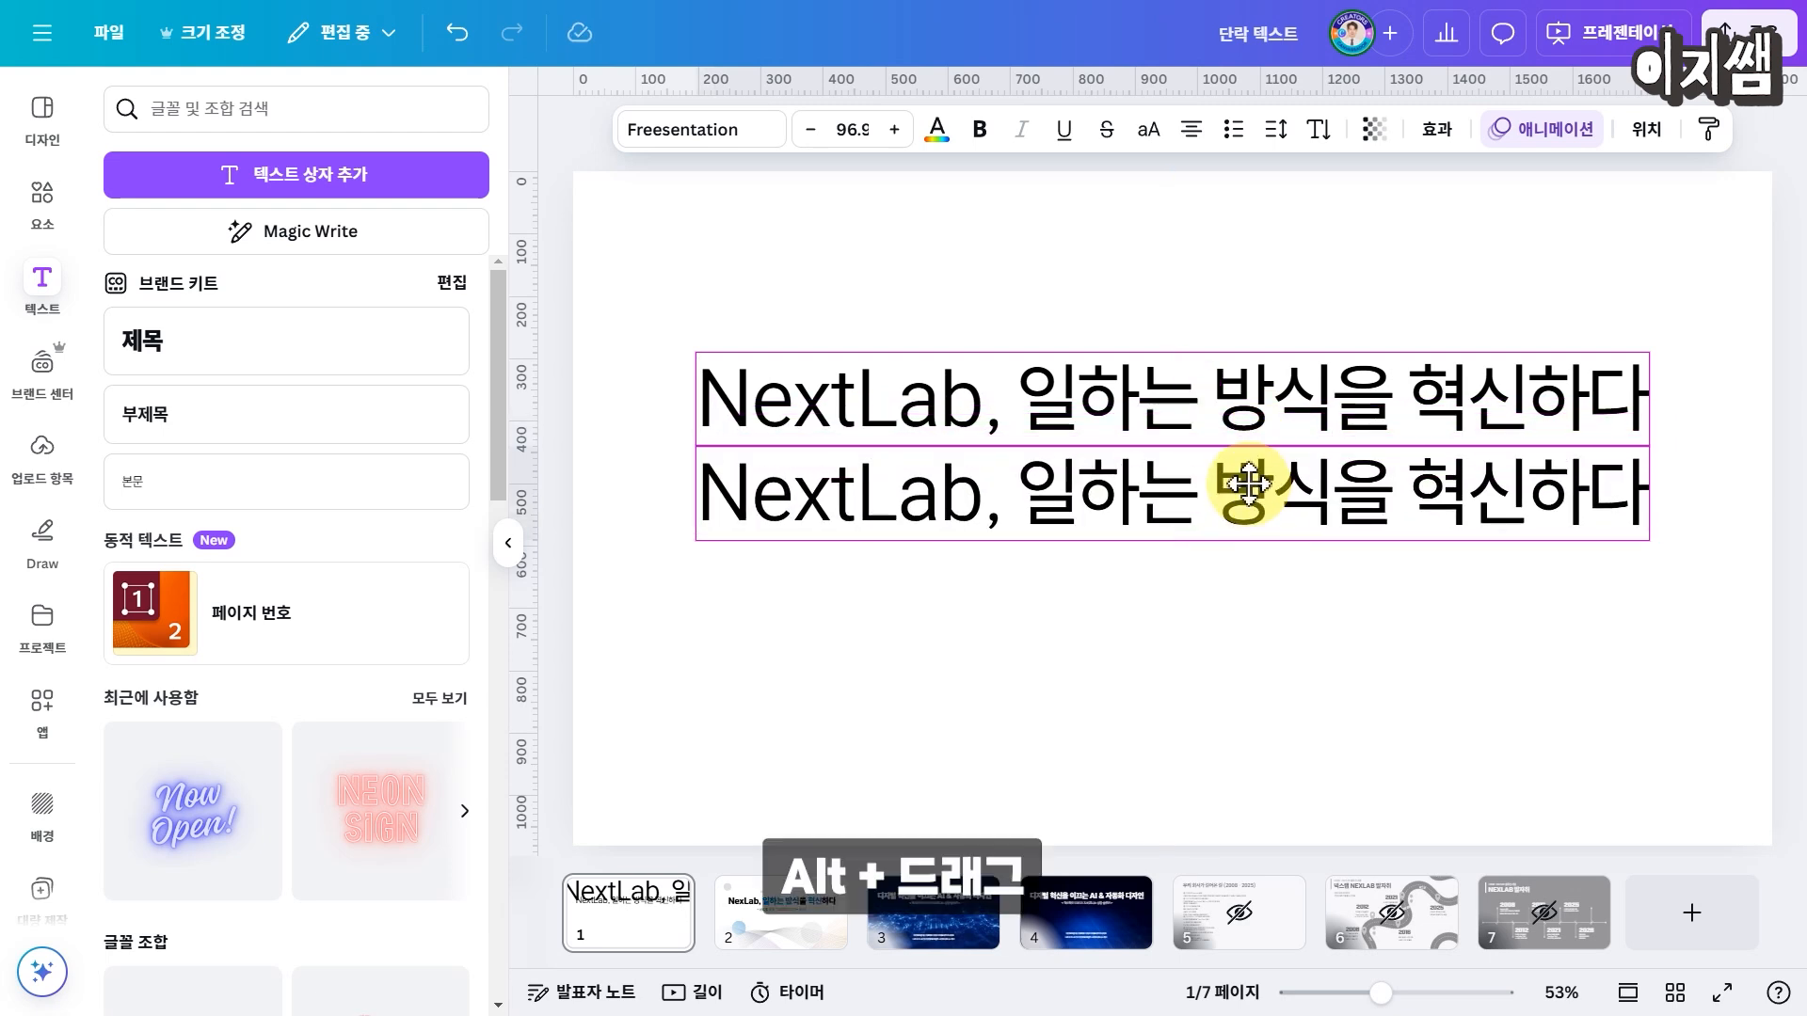
left_click_drag(1248, 484, 1249, 485)
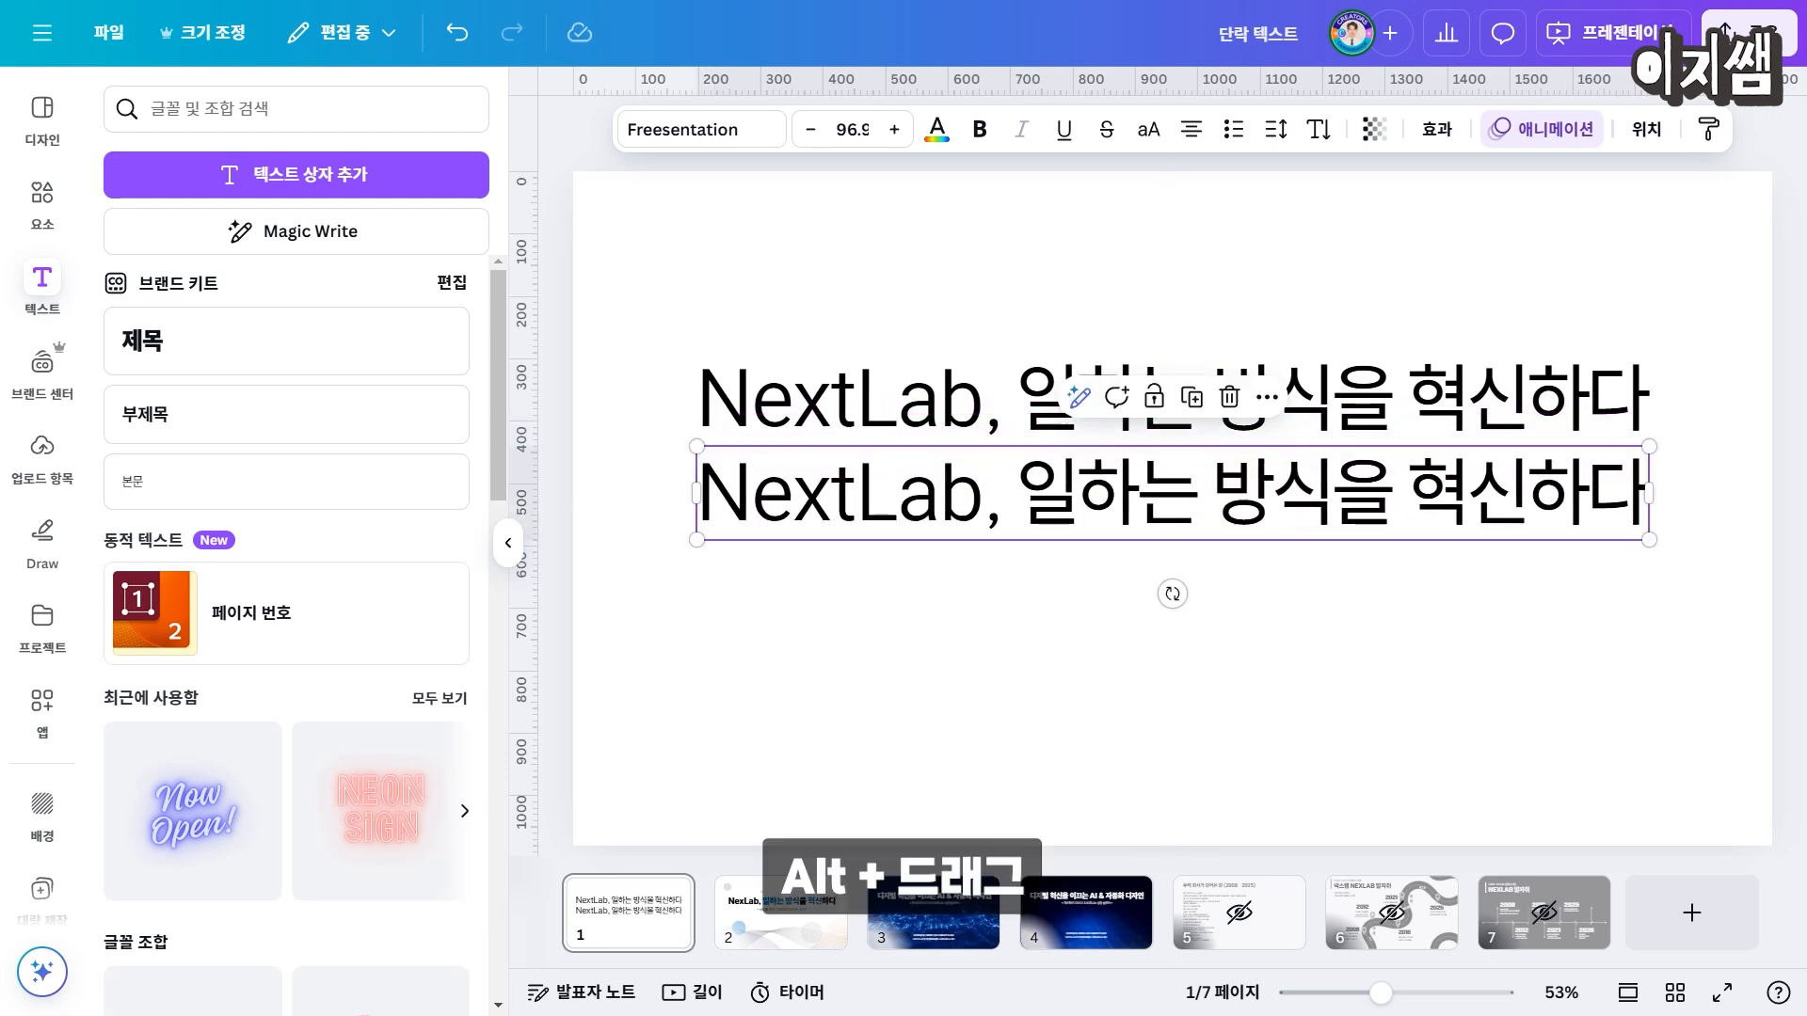
left_click(1741, 509)
Step: Shrink the lower copy to about font size 39.4 and place it centred just below the title
left_click(1483, 508)
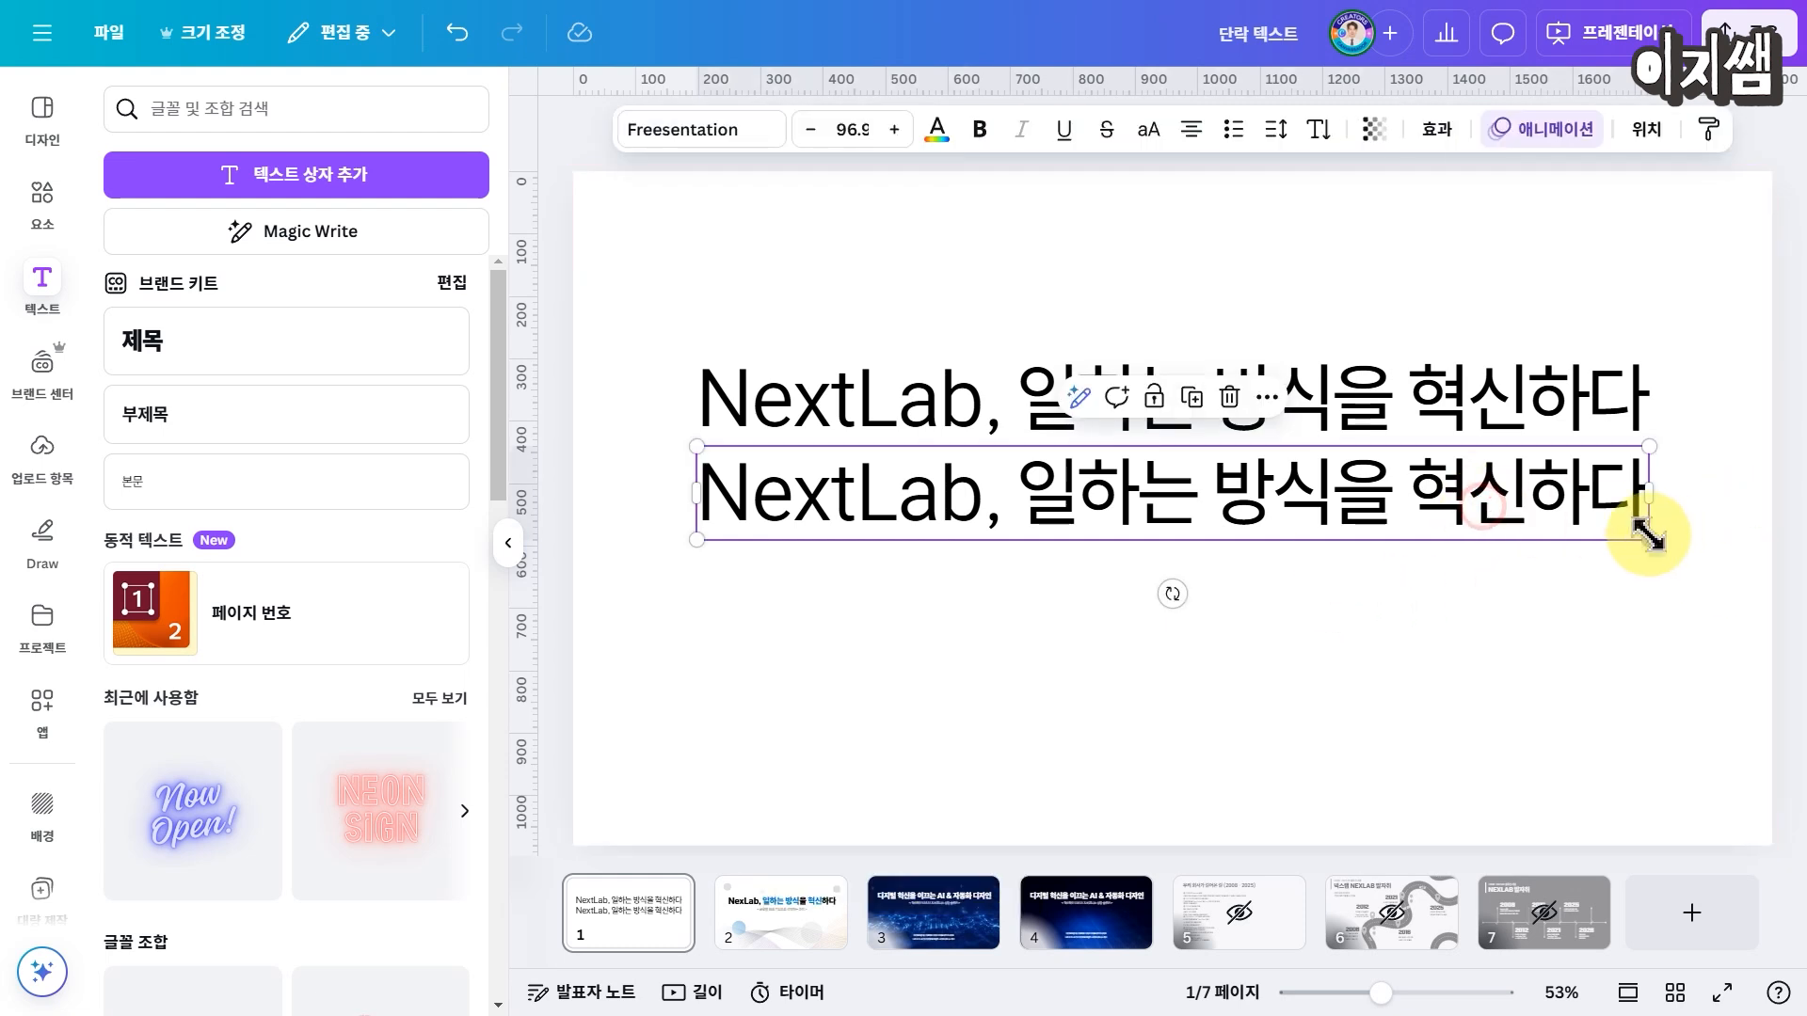
left_click_drag(1639, 541, 1366, 513)
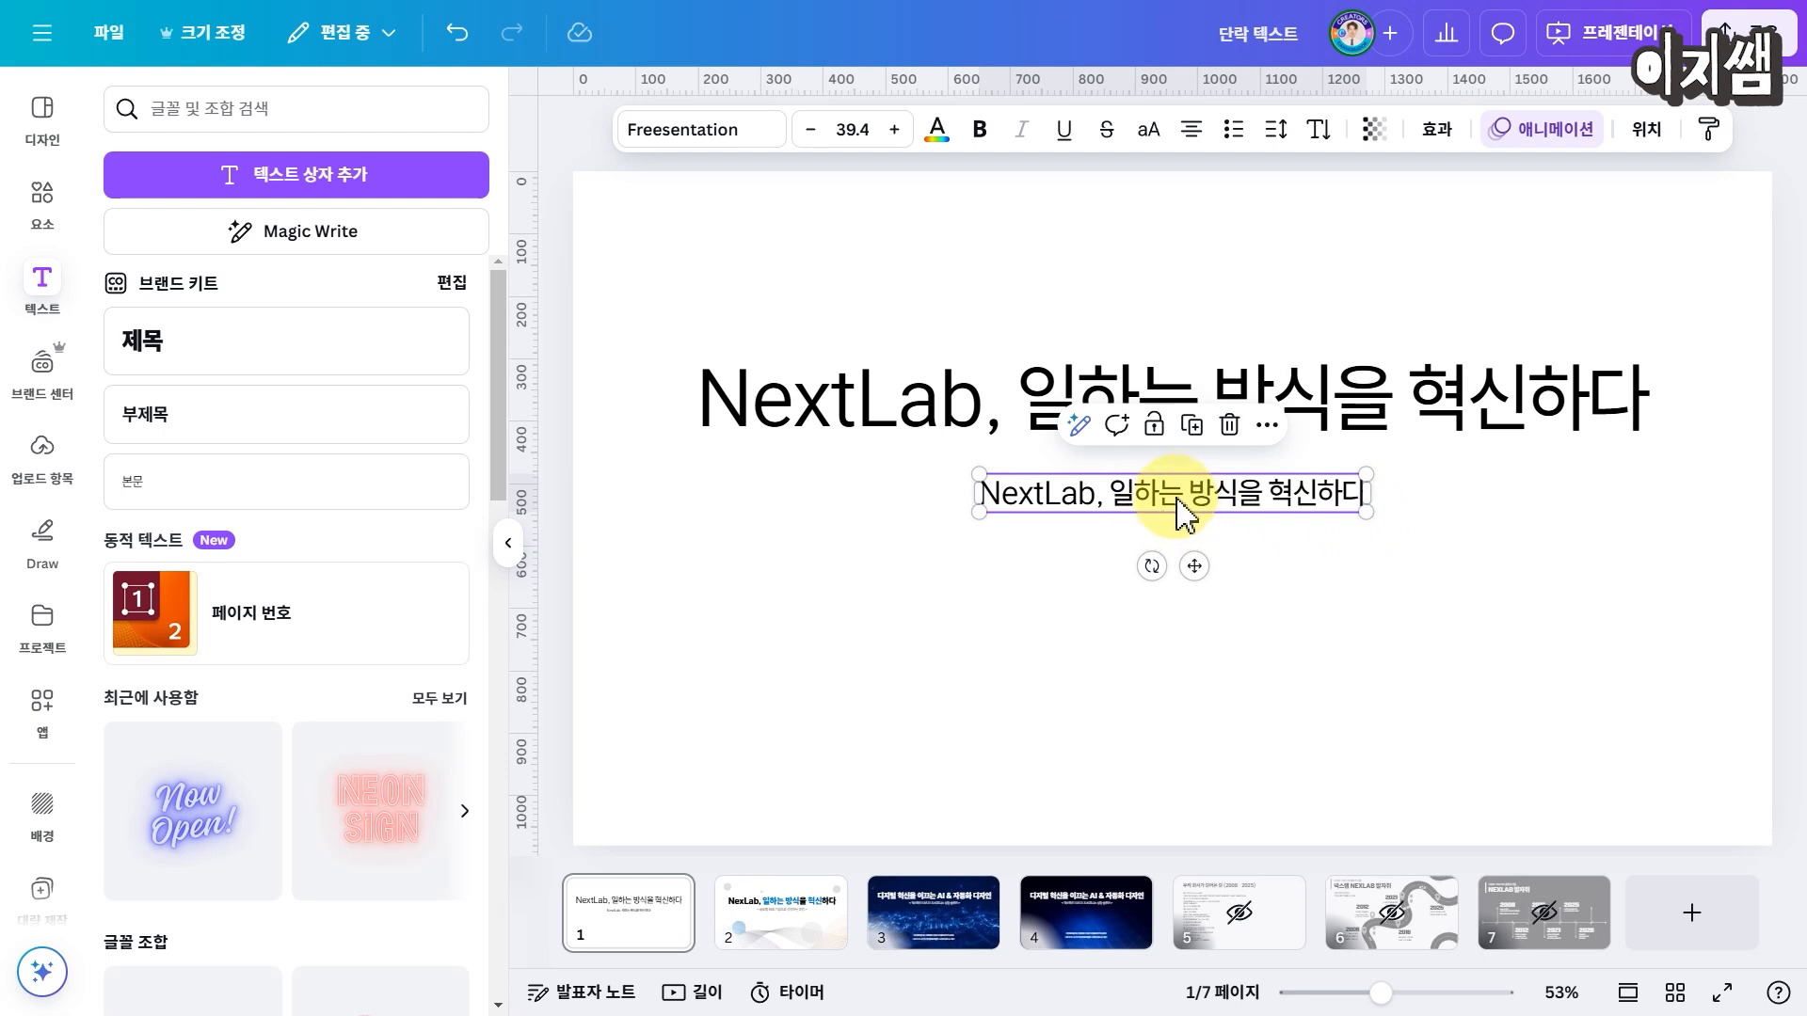
left_click_drag(1254, 516, 1274, 491)
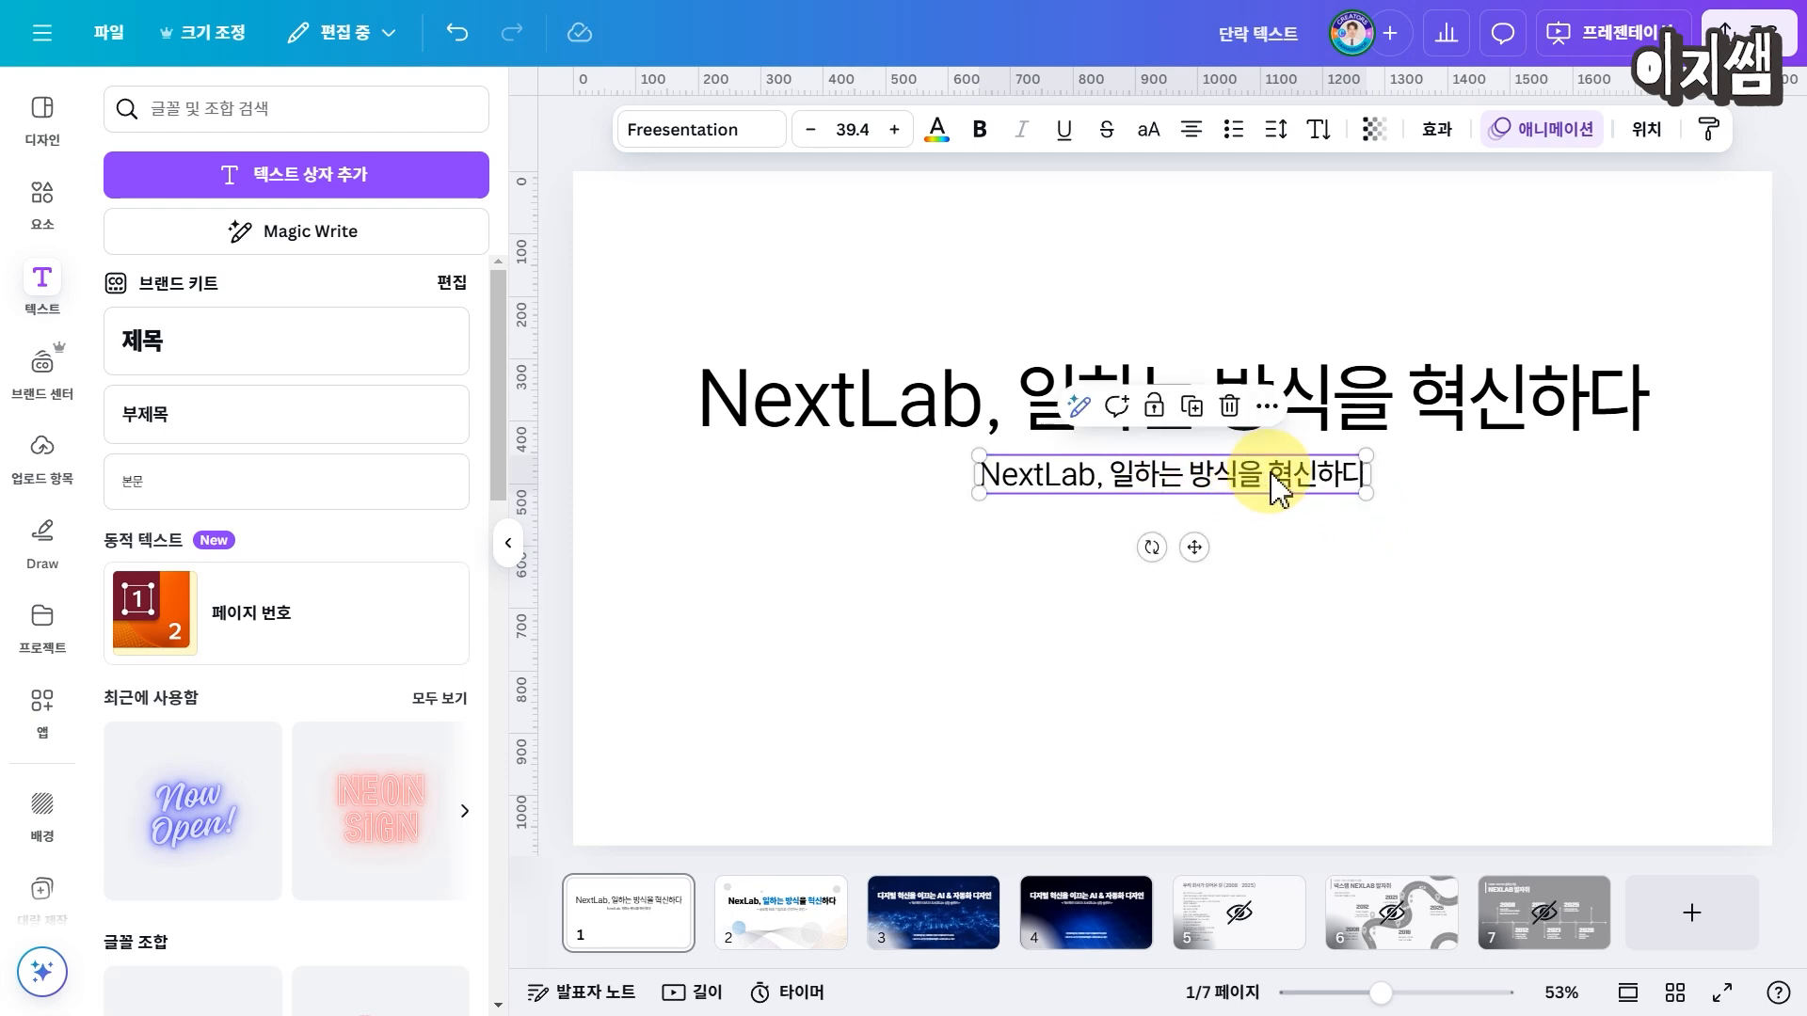
Step: Make the whole title bold and shift it together with the smaller text beneath it slightly down the page
double_click(1364, 391)
triple_click(935, 403)
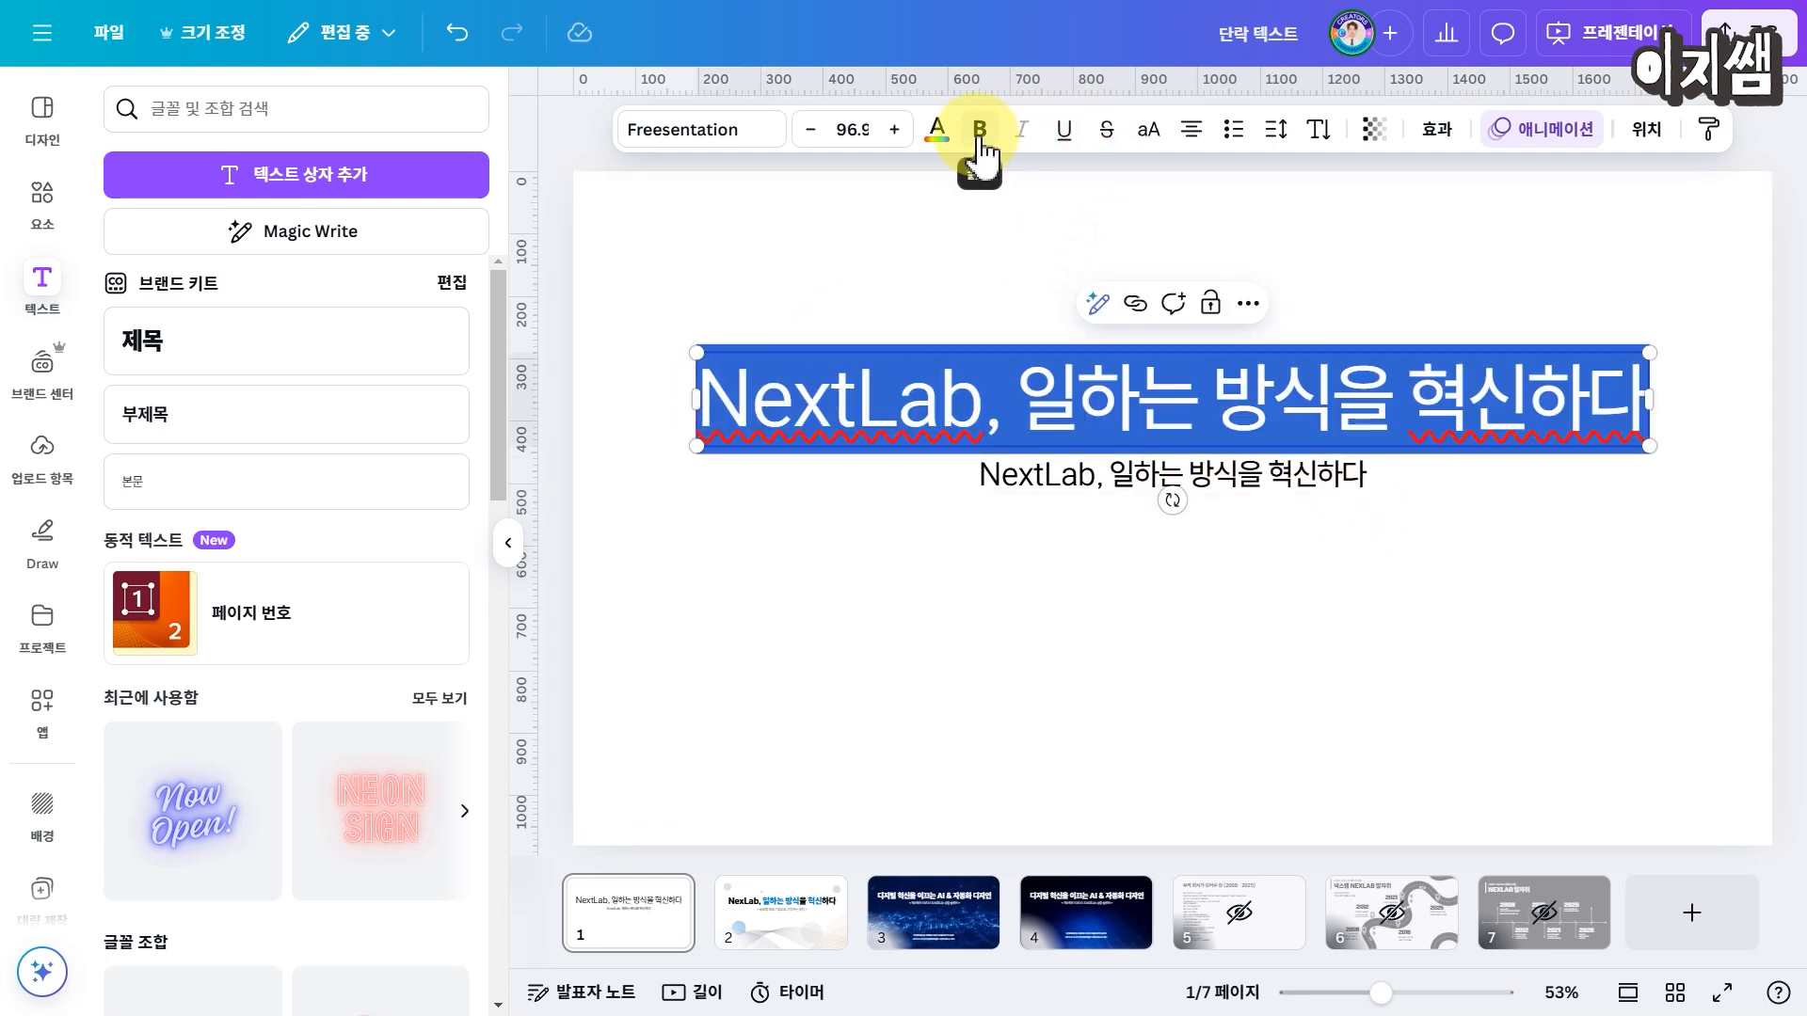
key("ctrl+b")
left_click(1762, 666)
left_click(1380, 414)
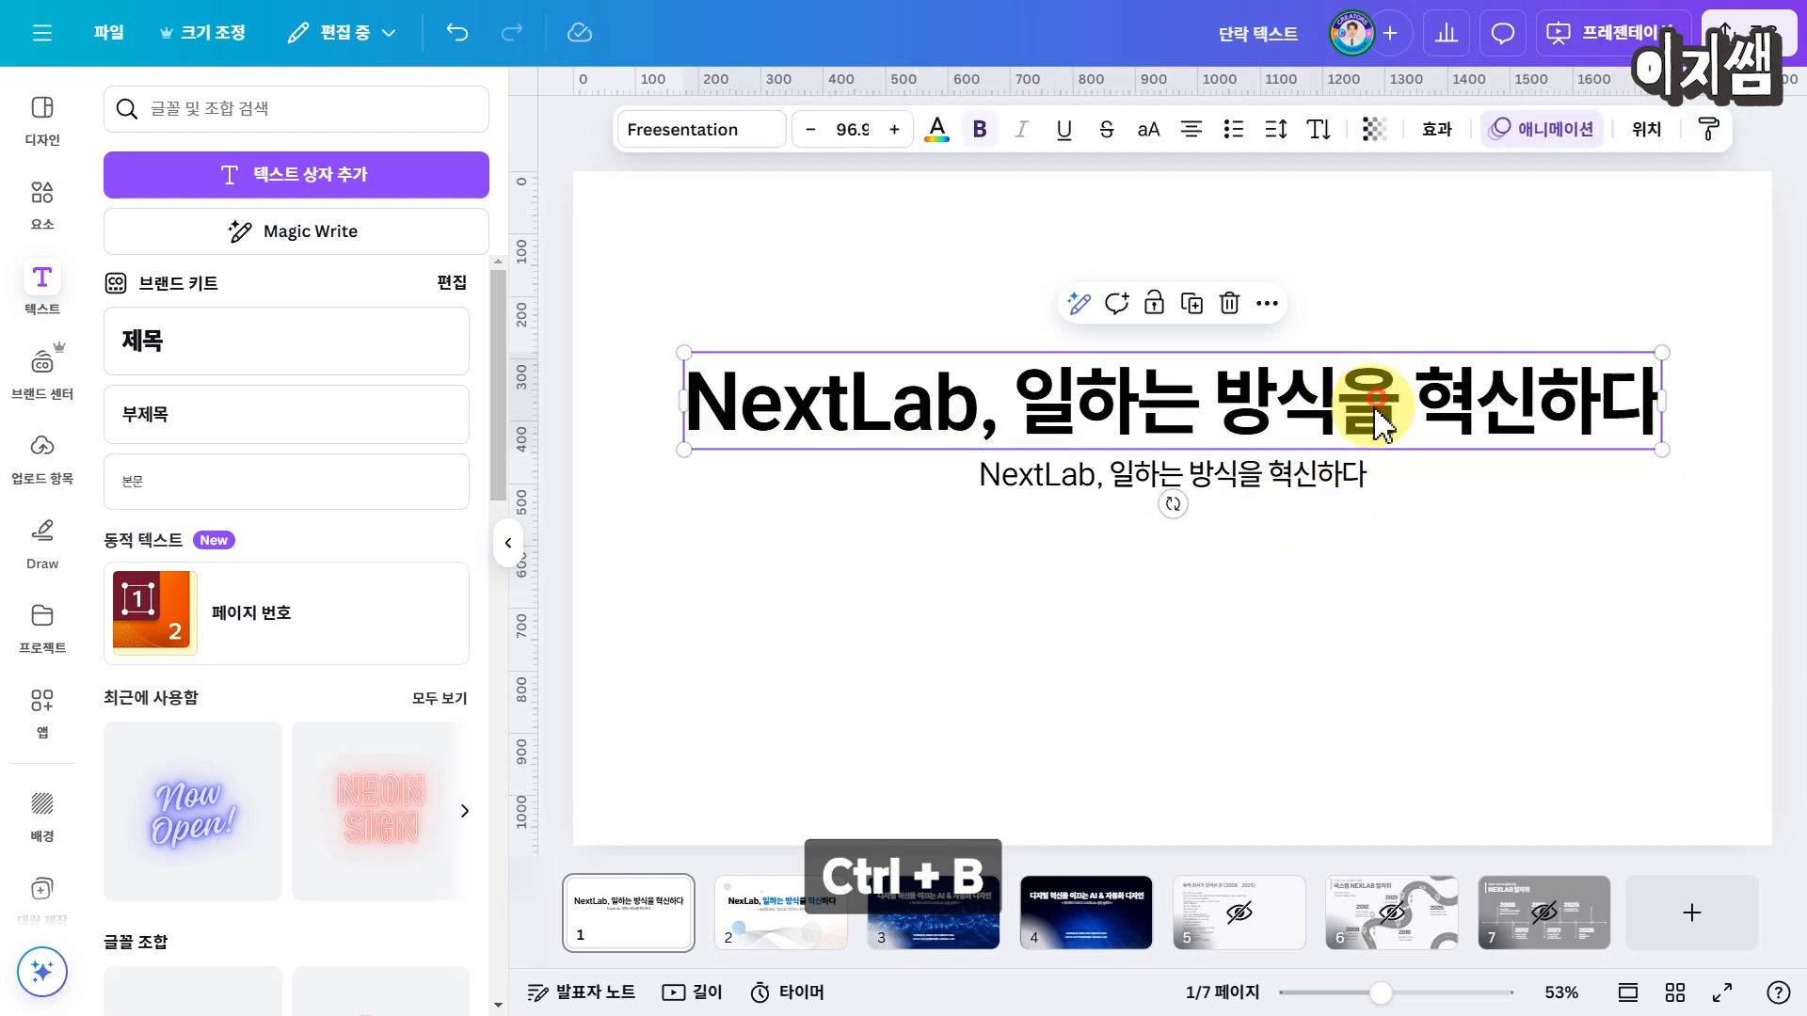
left_click(1313, 488, "shift")
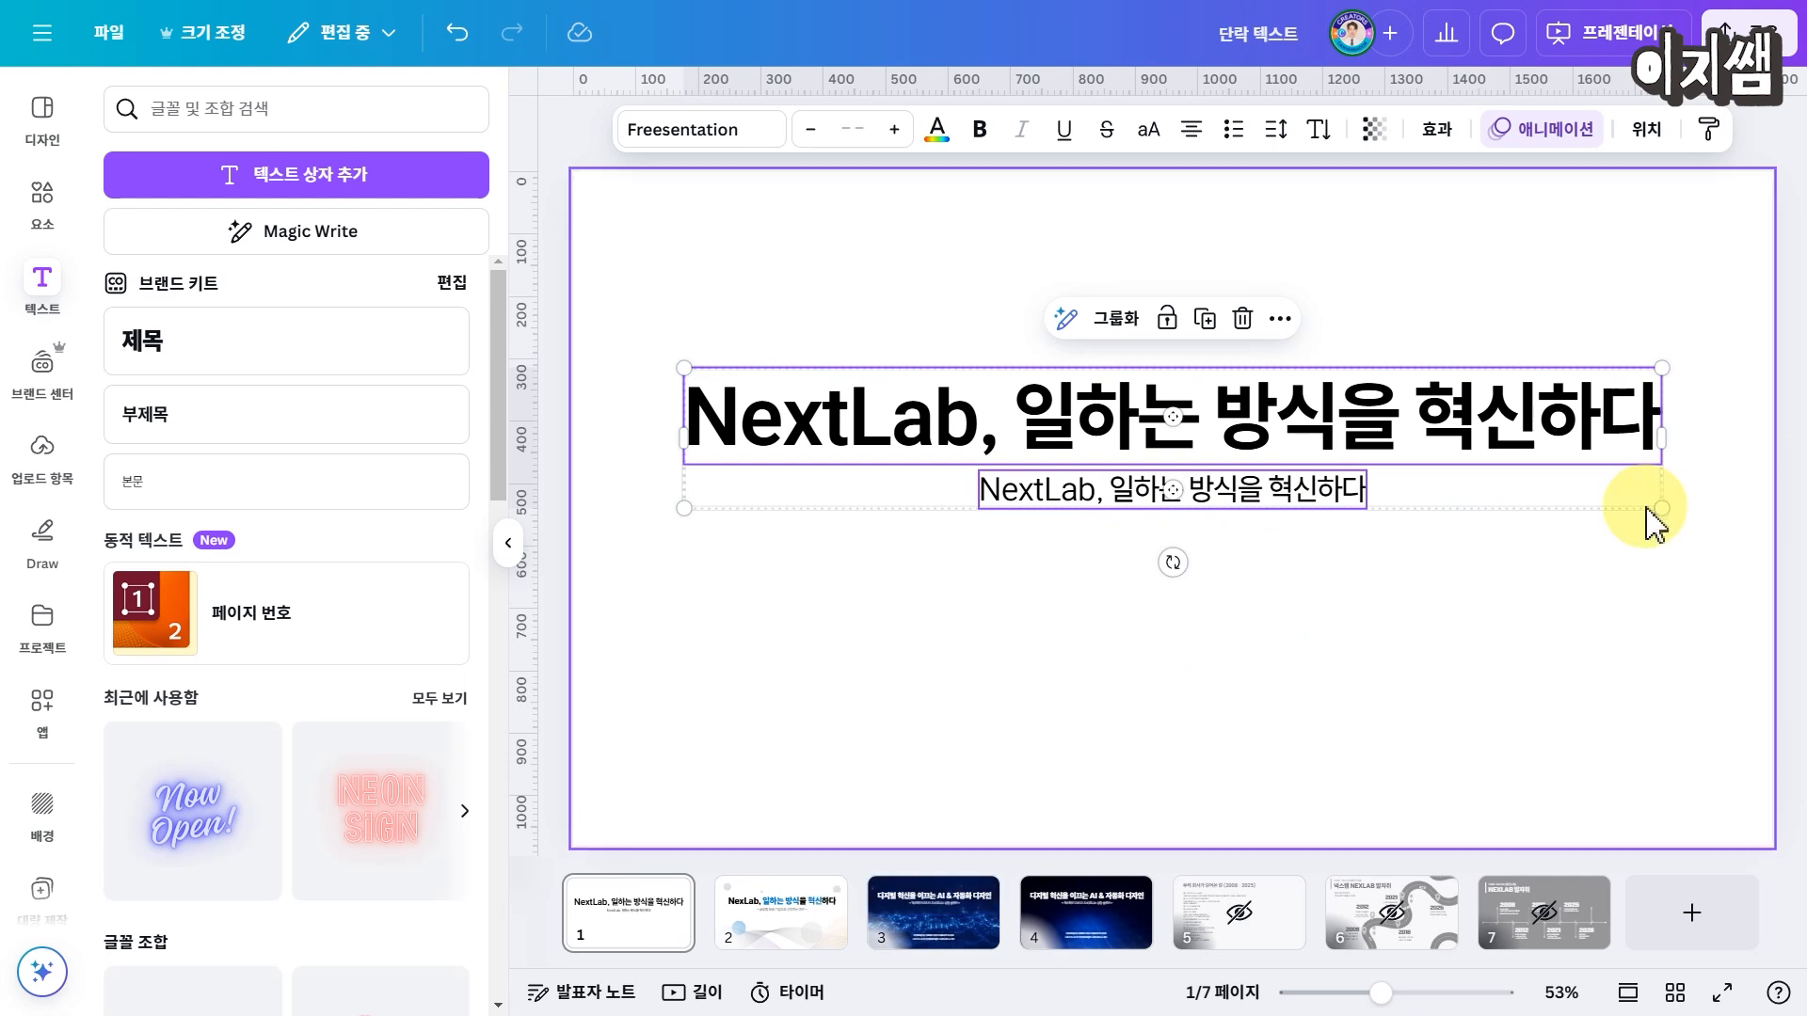
Step: Replace the smaller text under the title with the subtitle "<글로벌 테크 기업으로 성장하는 과정>"
left_click(1315, 517)
left_click(1298, 488)
type("<글로벌 테크 기업으로 성장하는 과정>")
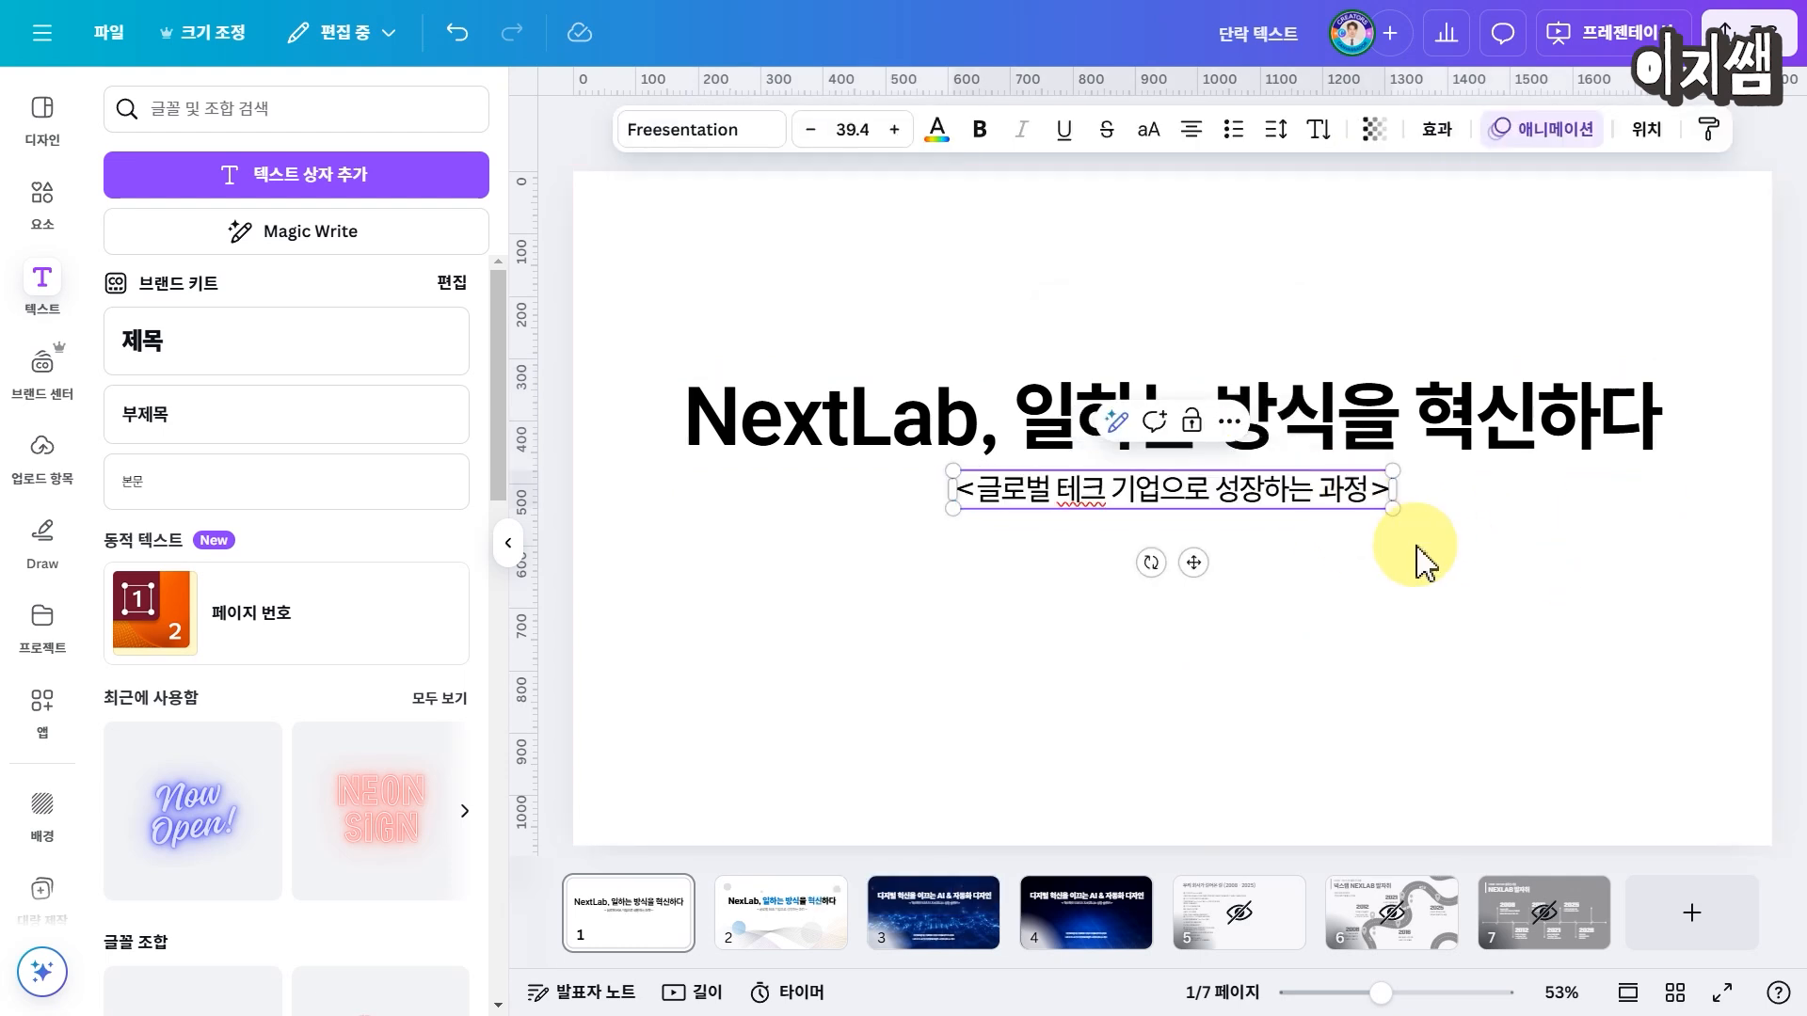
left_click(1600, 639)
left_click(1424, 419)
left_click(1320, 498, "shift")
left_click_drag(1341, 513, 1339, 489)
left_click(1685, 635)
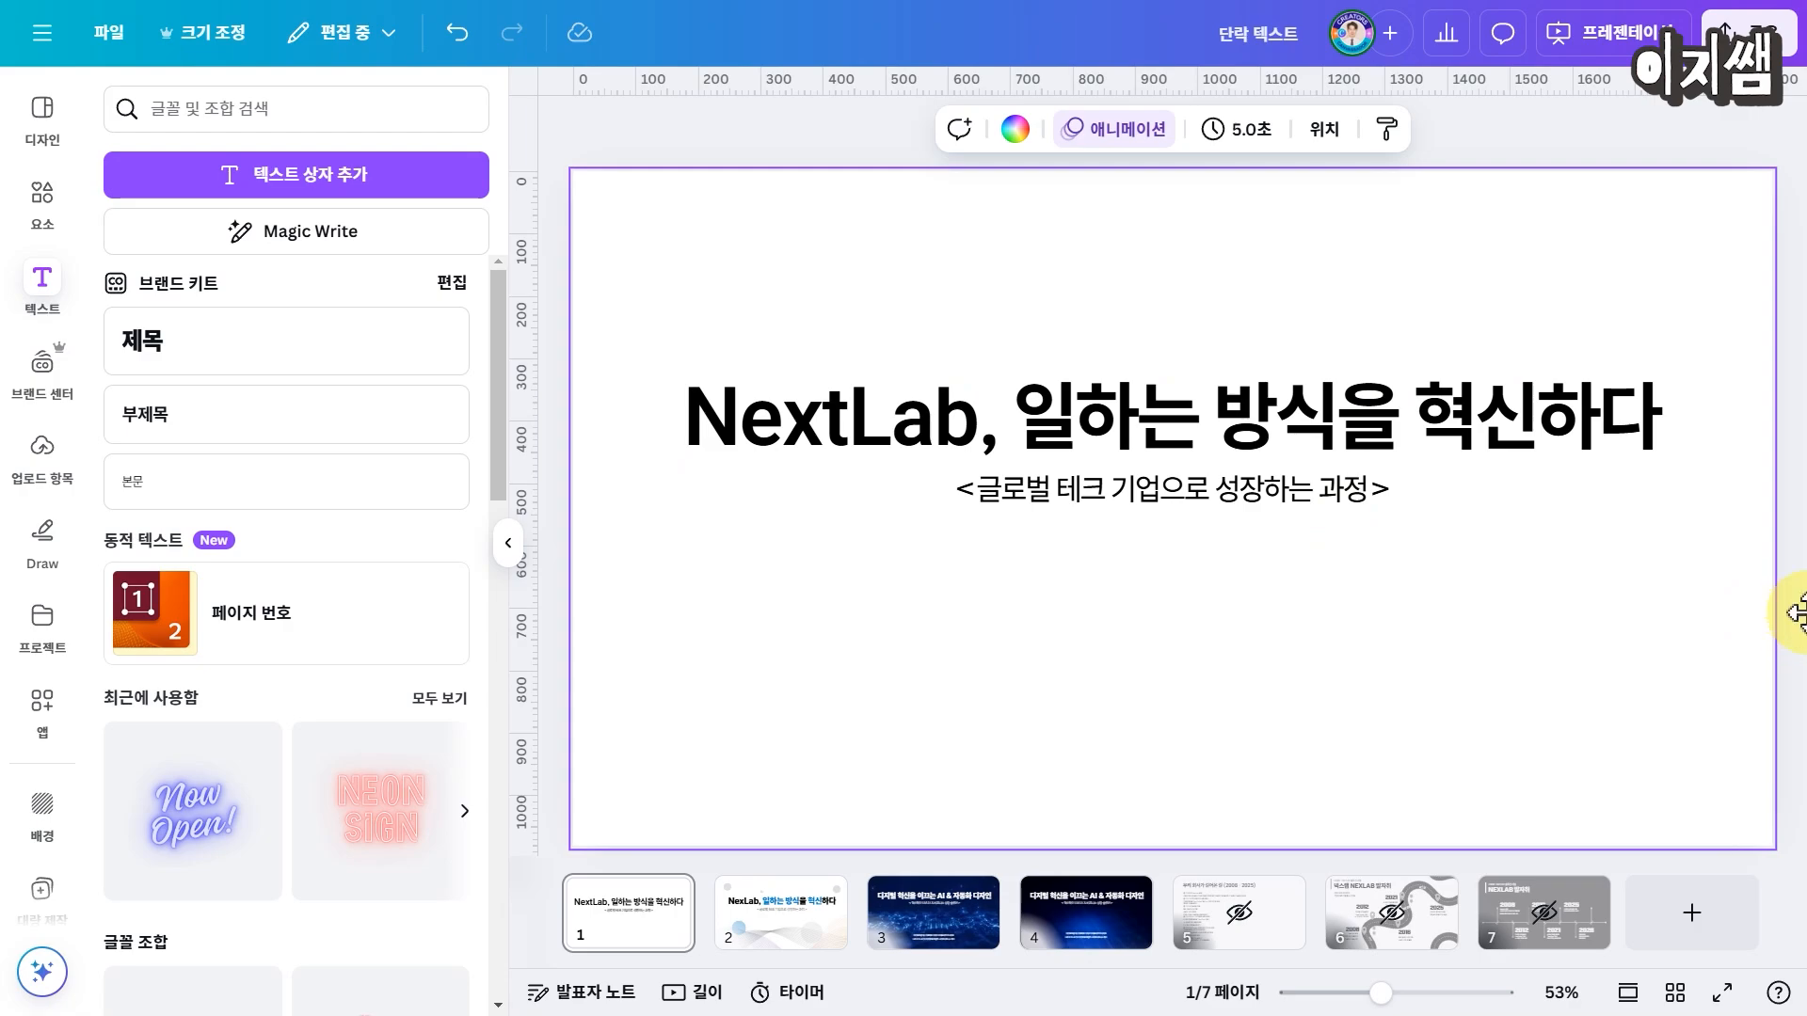
left_click(1412, 429)
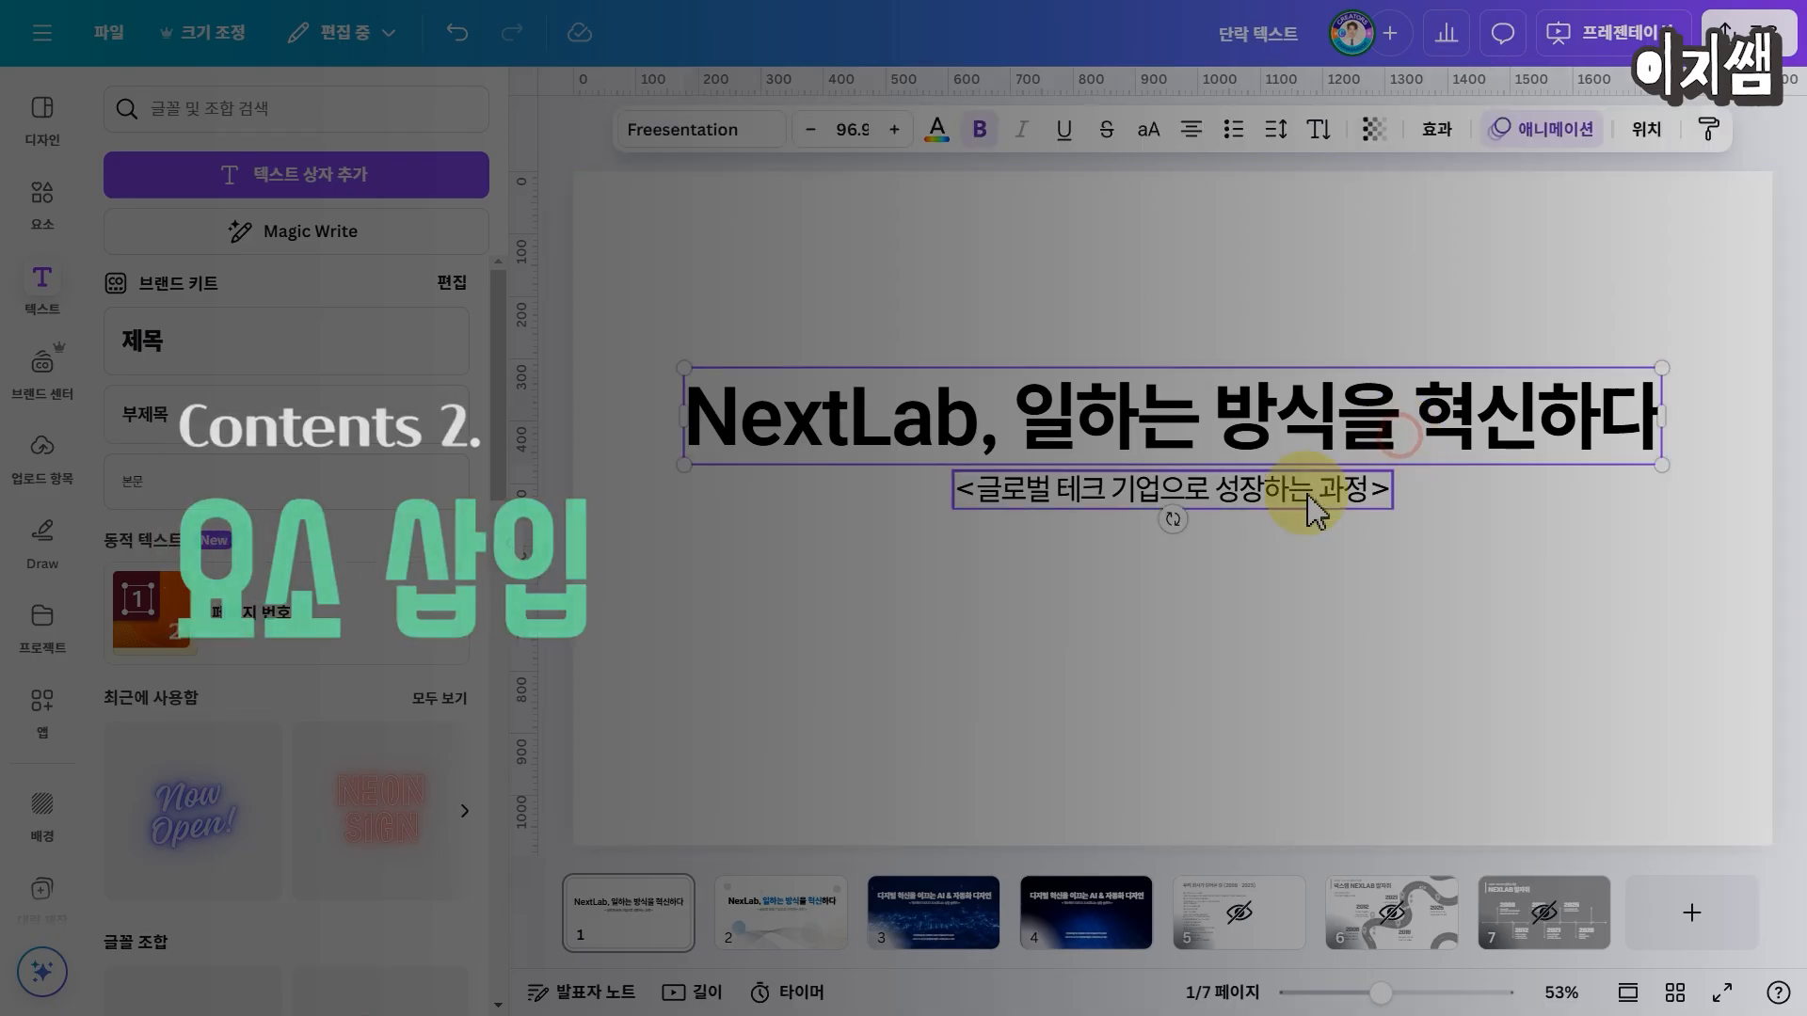
left_click(1308, 504, "shift")
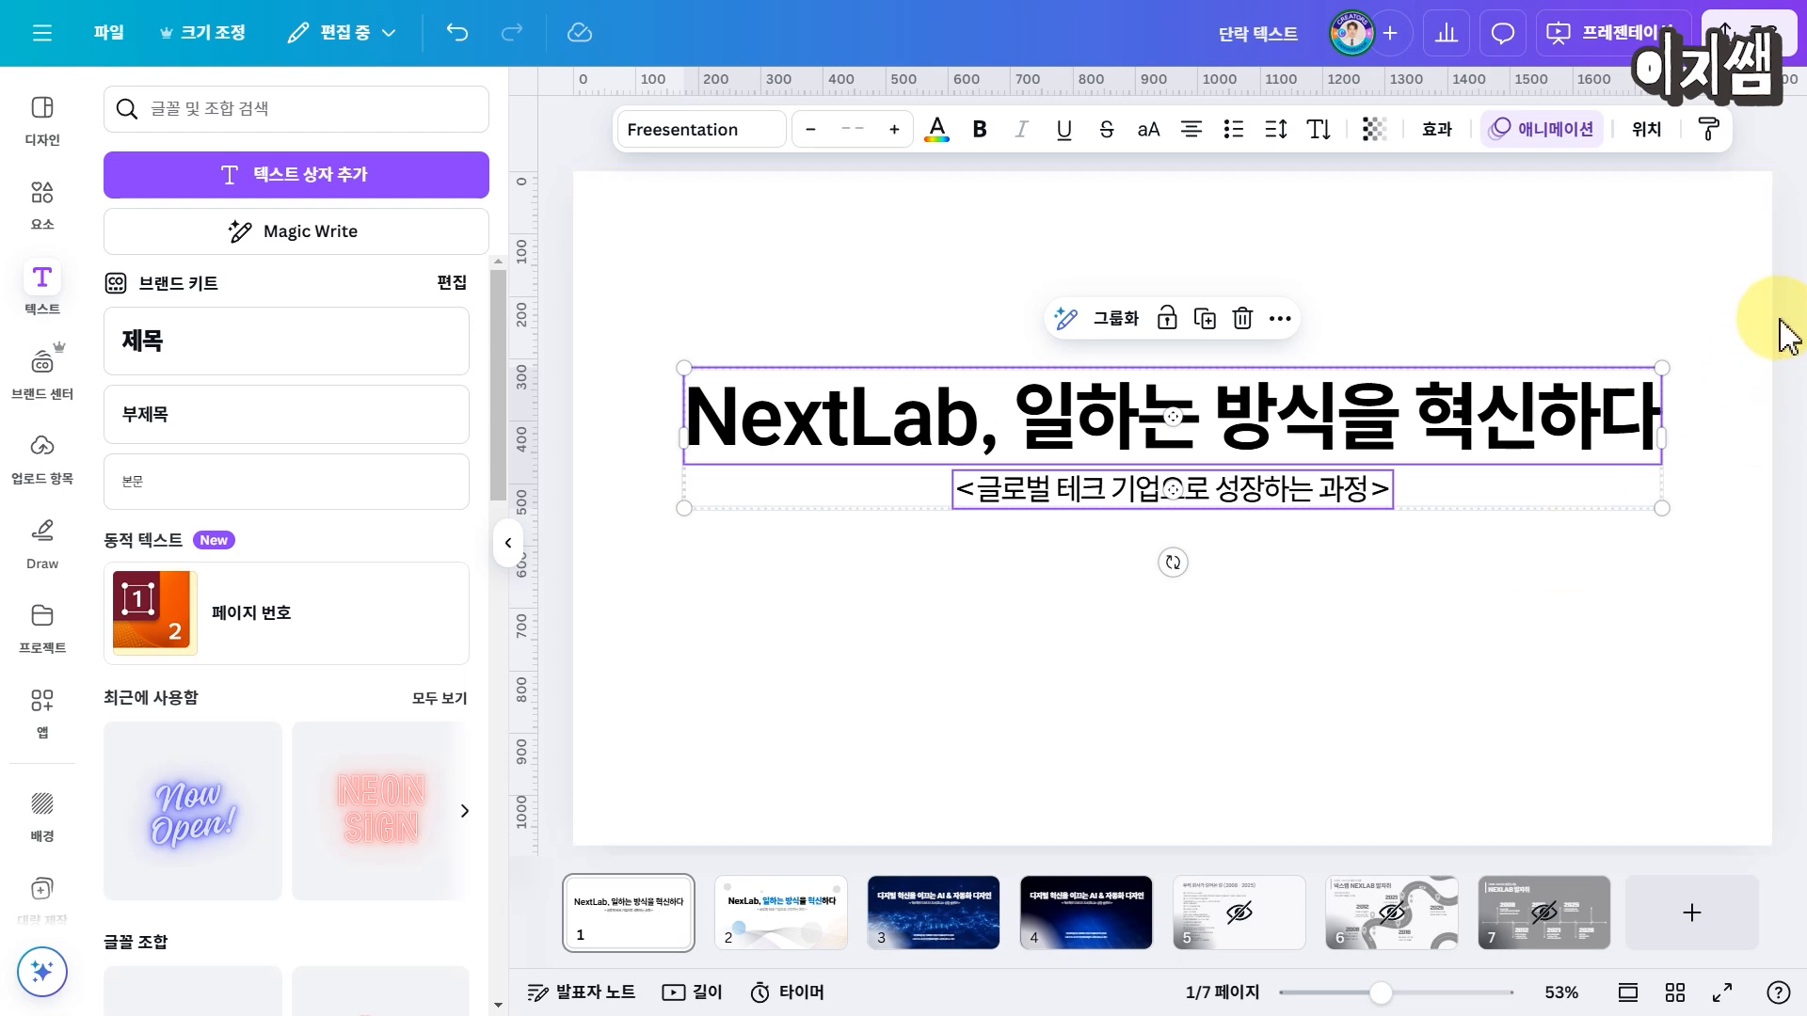
left_click(1764, 336)
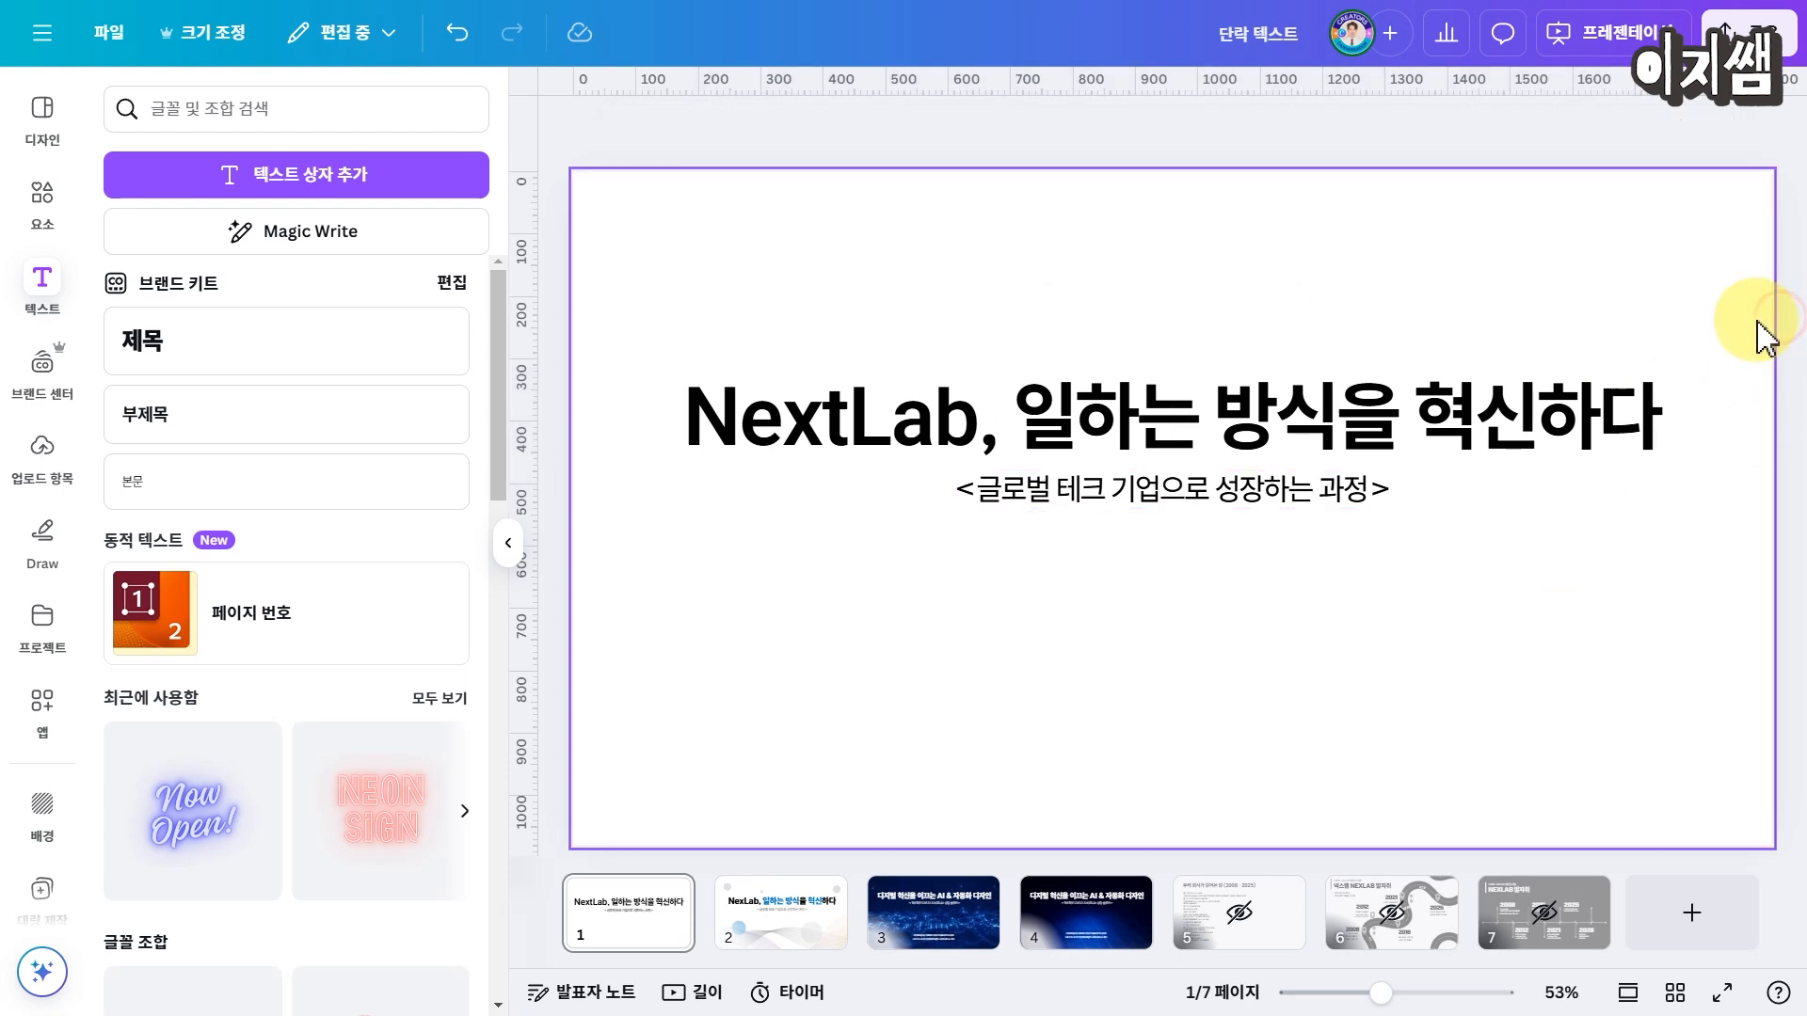
Step: Clear the previous search in the elements library and search for "wave line"
left_click(42, 202)
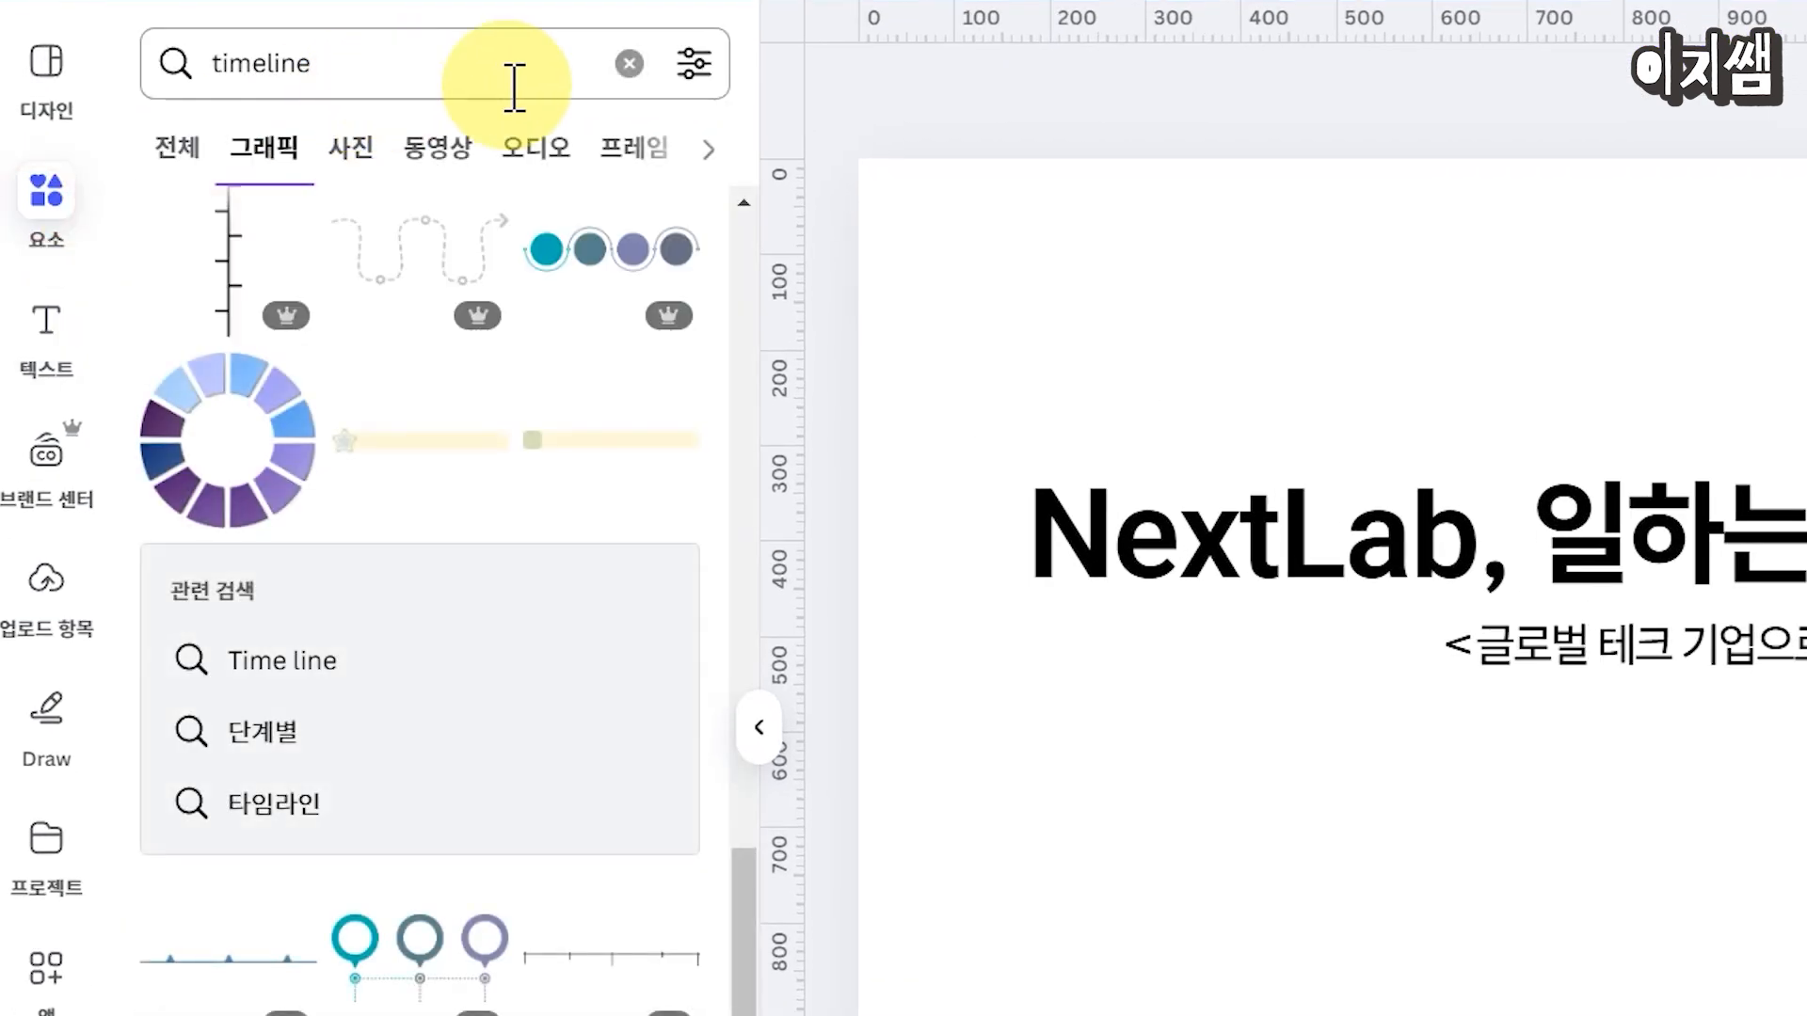
left_click(628, 64)
left_click(321, 59)
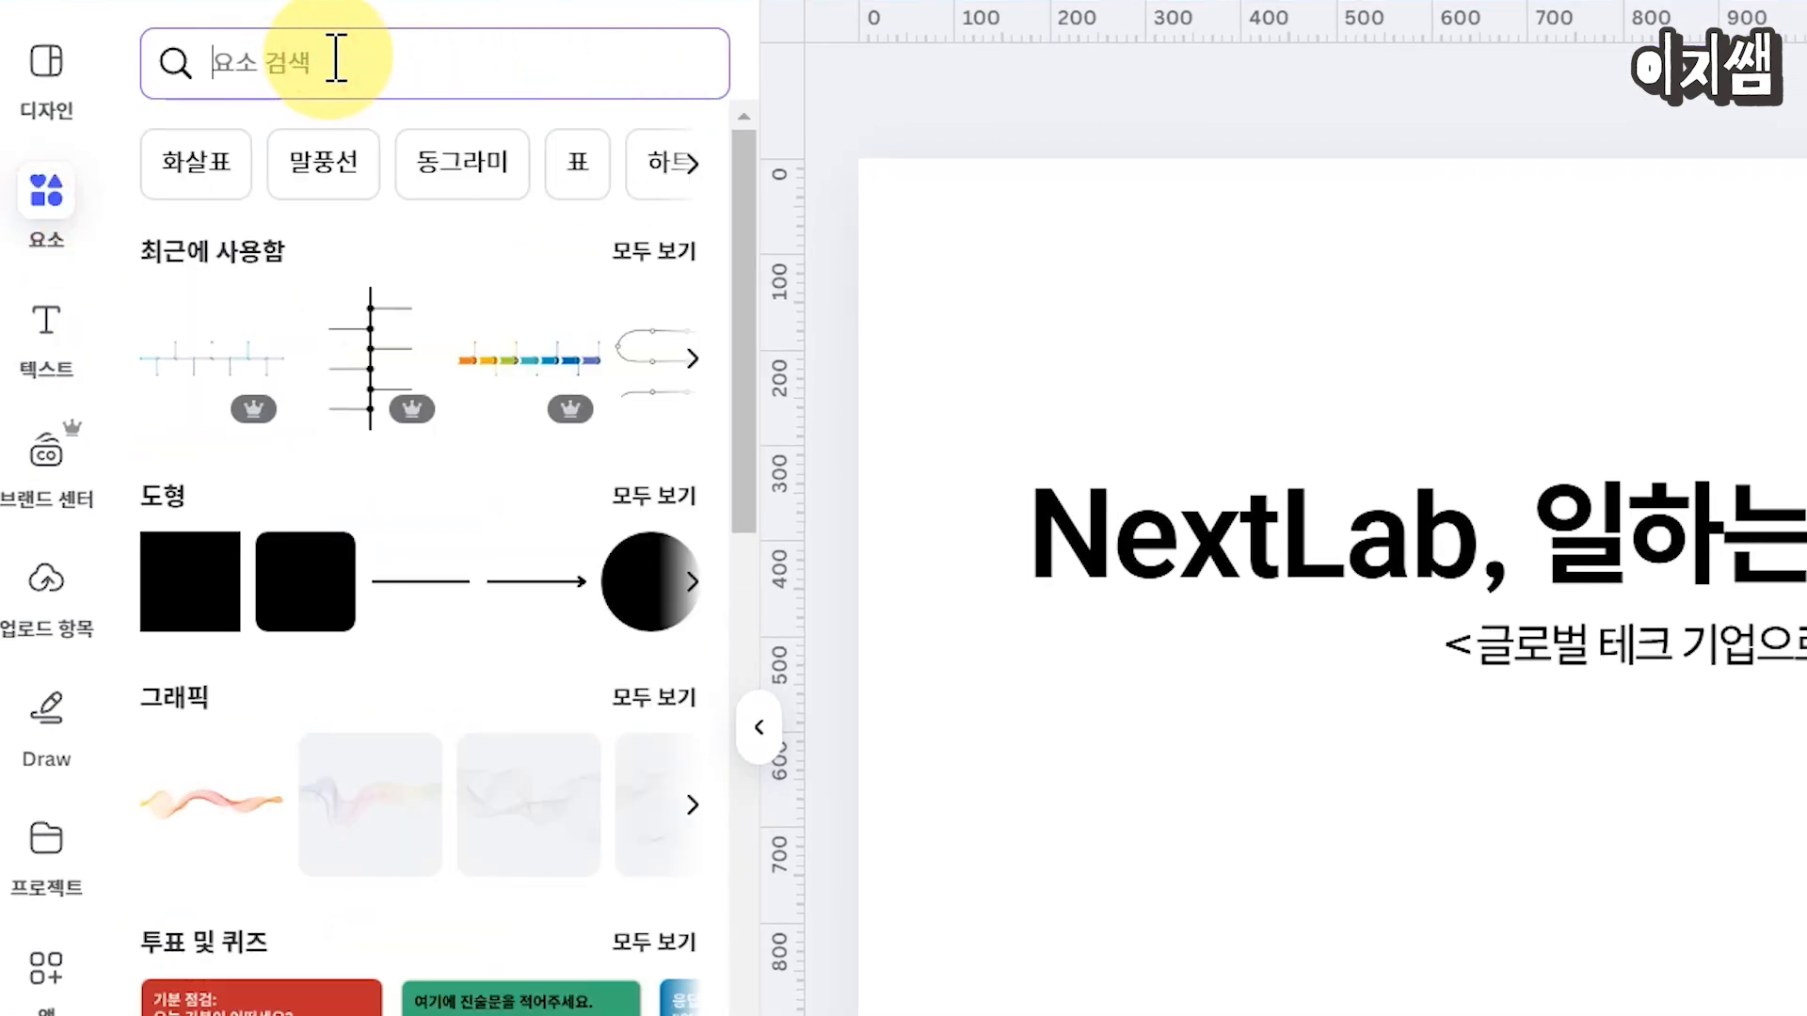
type("wave ")
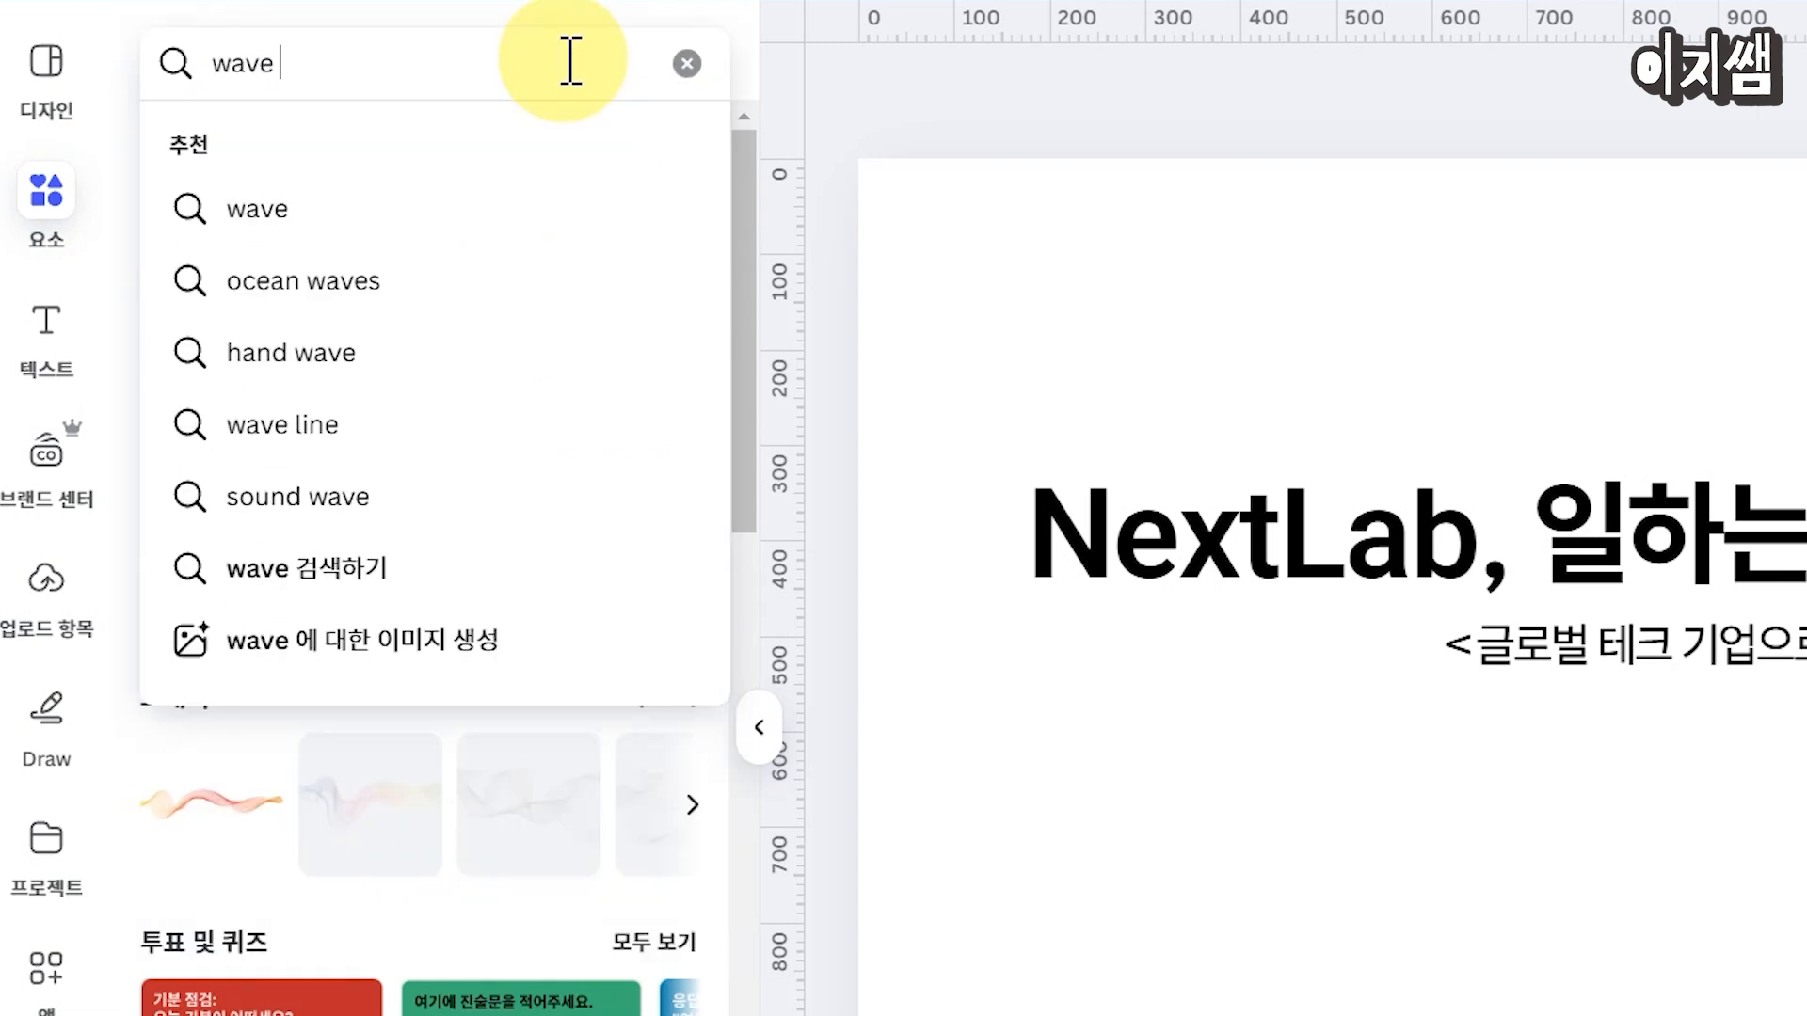
type("line")
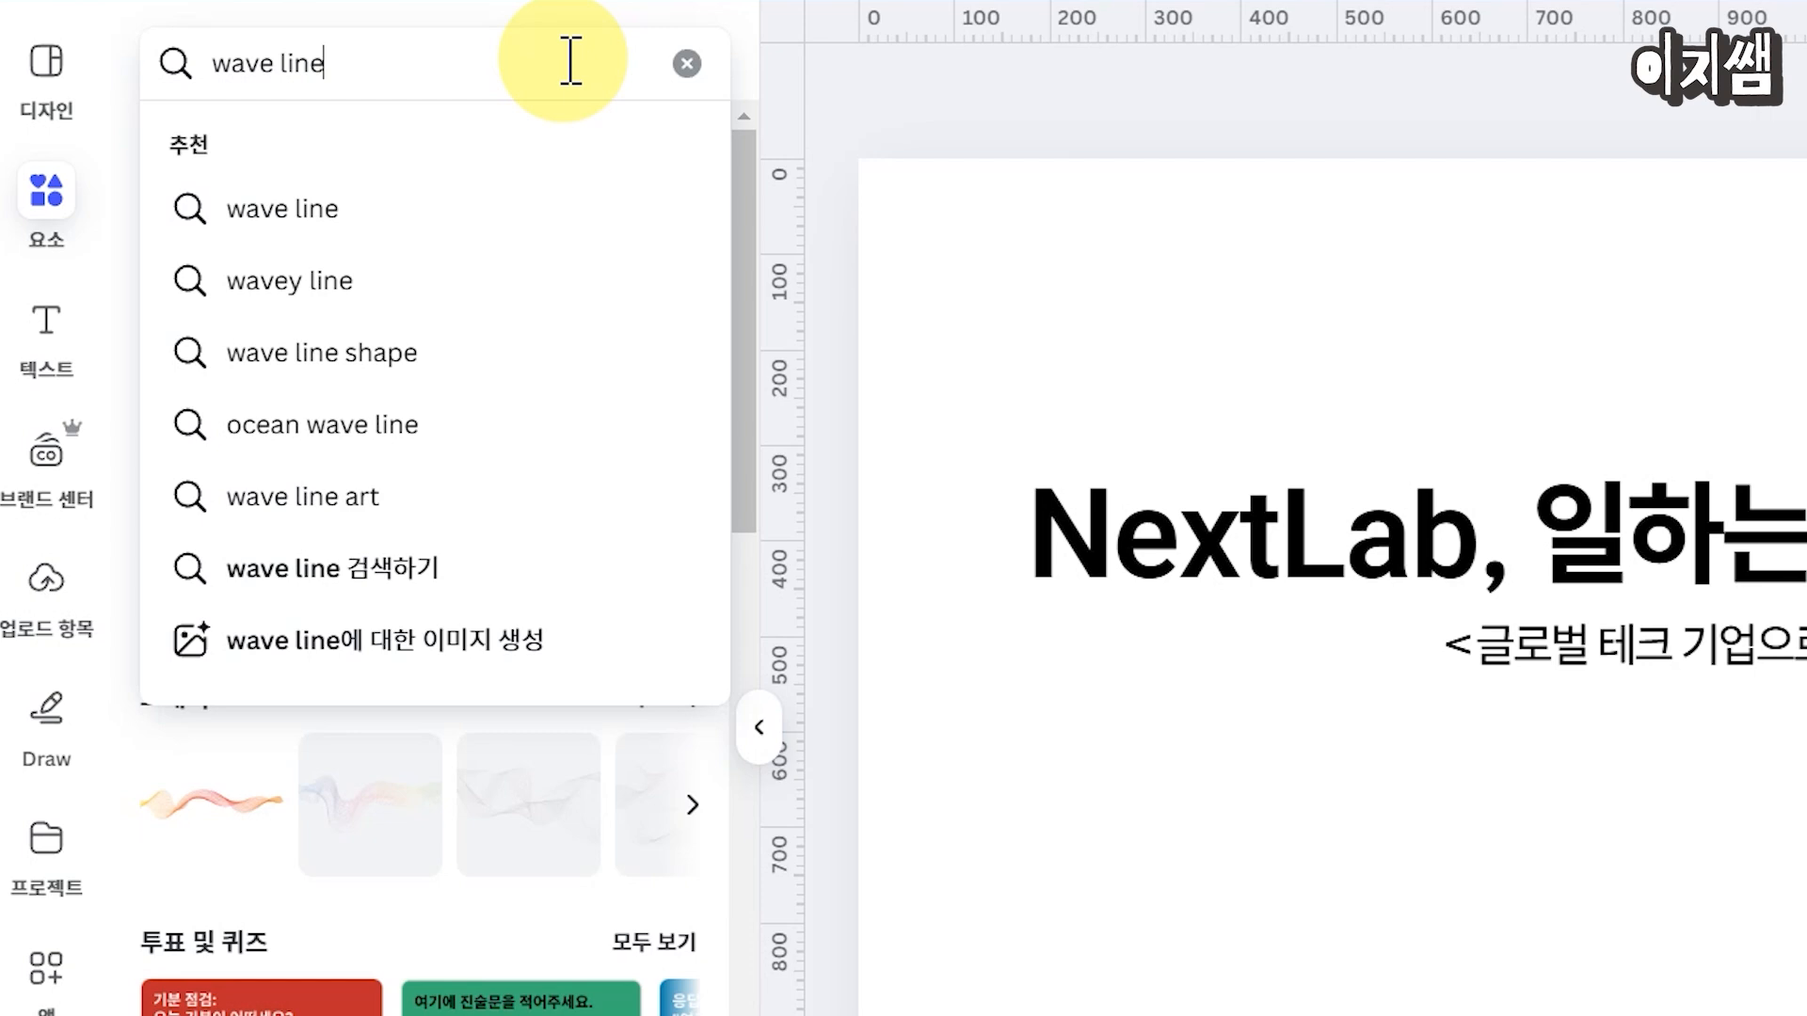
key("Return")
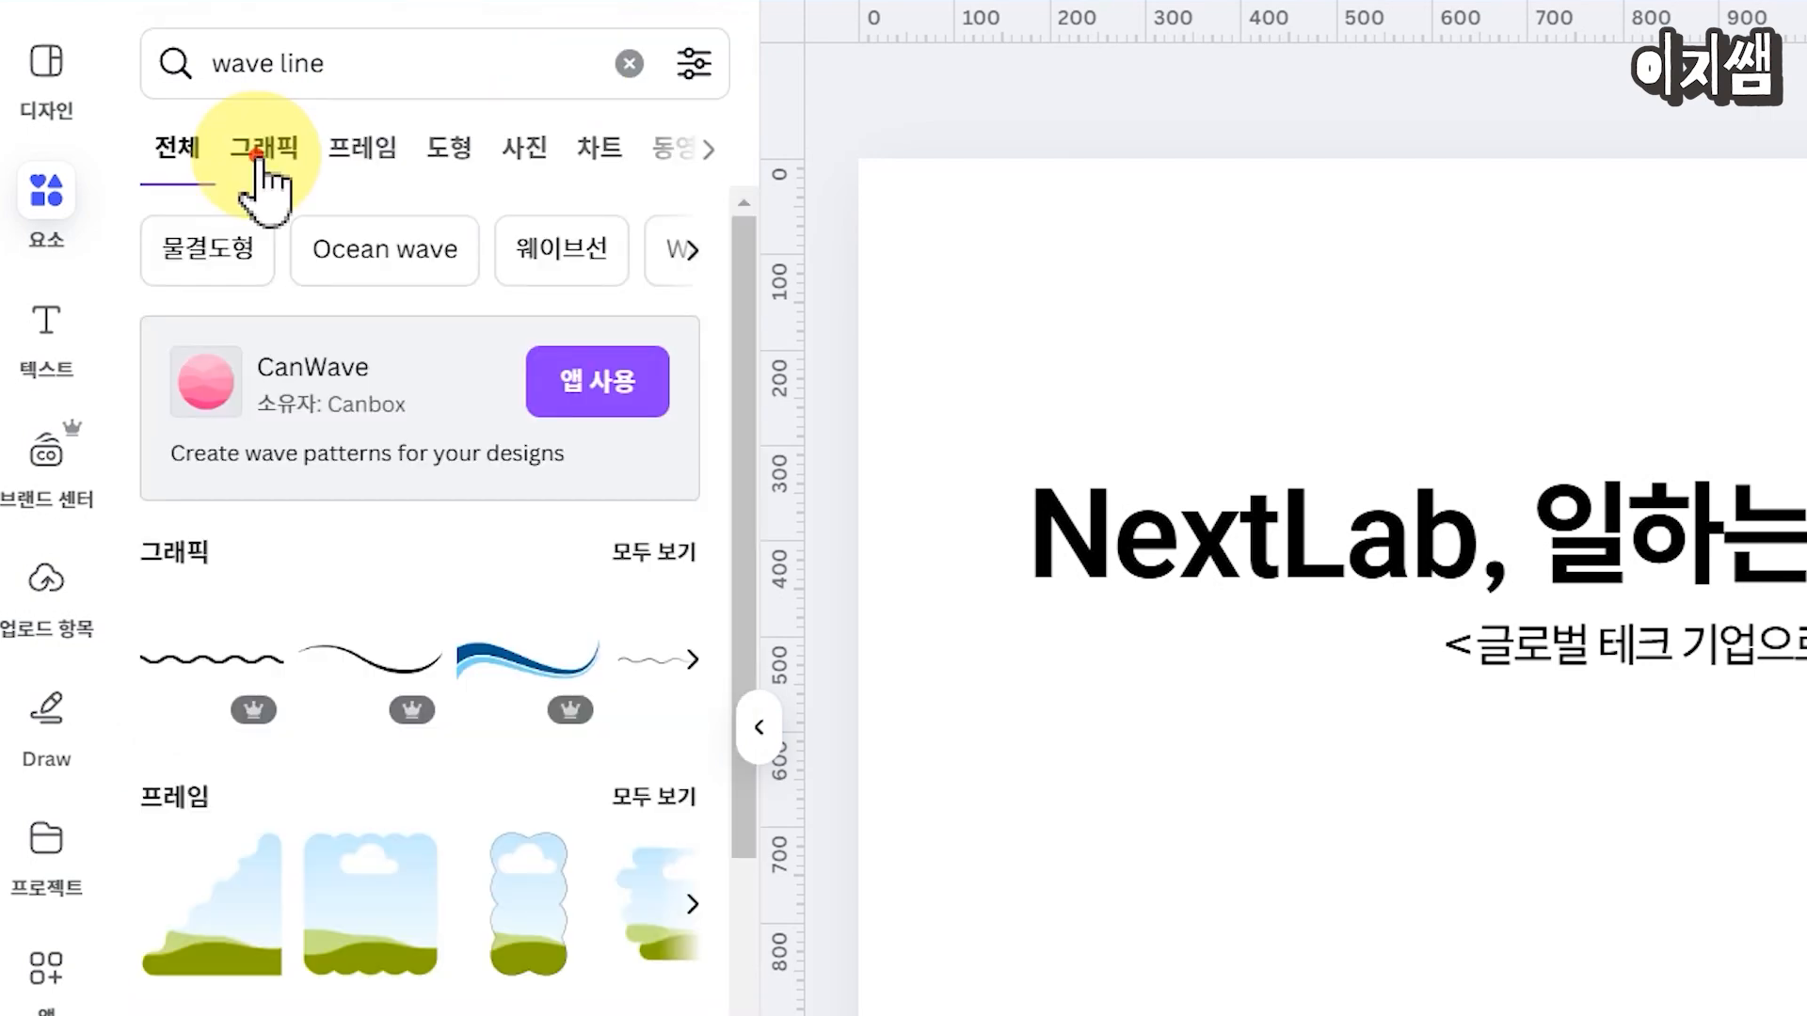
Step: Limit the "wave line" results to graphics and add the blue-purple-orange line wave to the slide
left_click(258, 162)
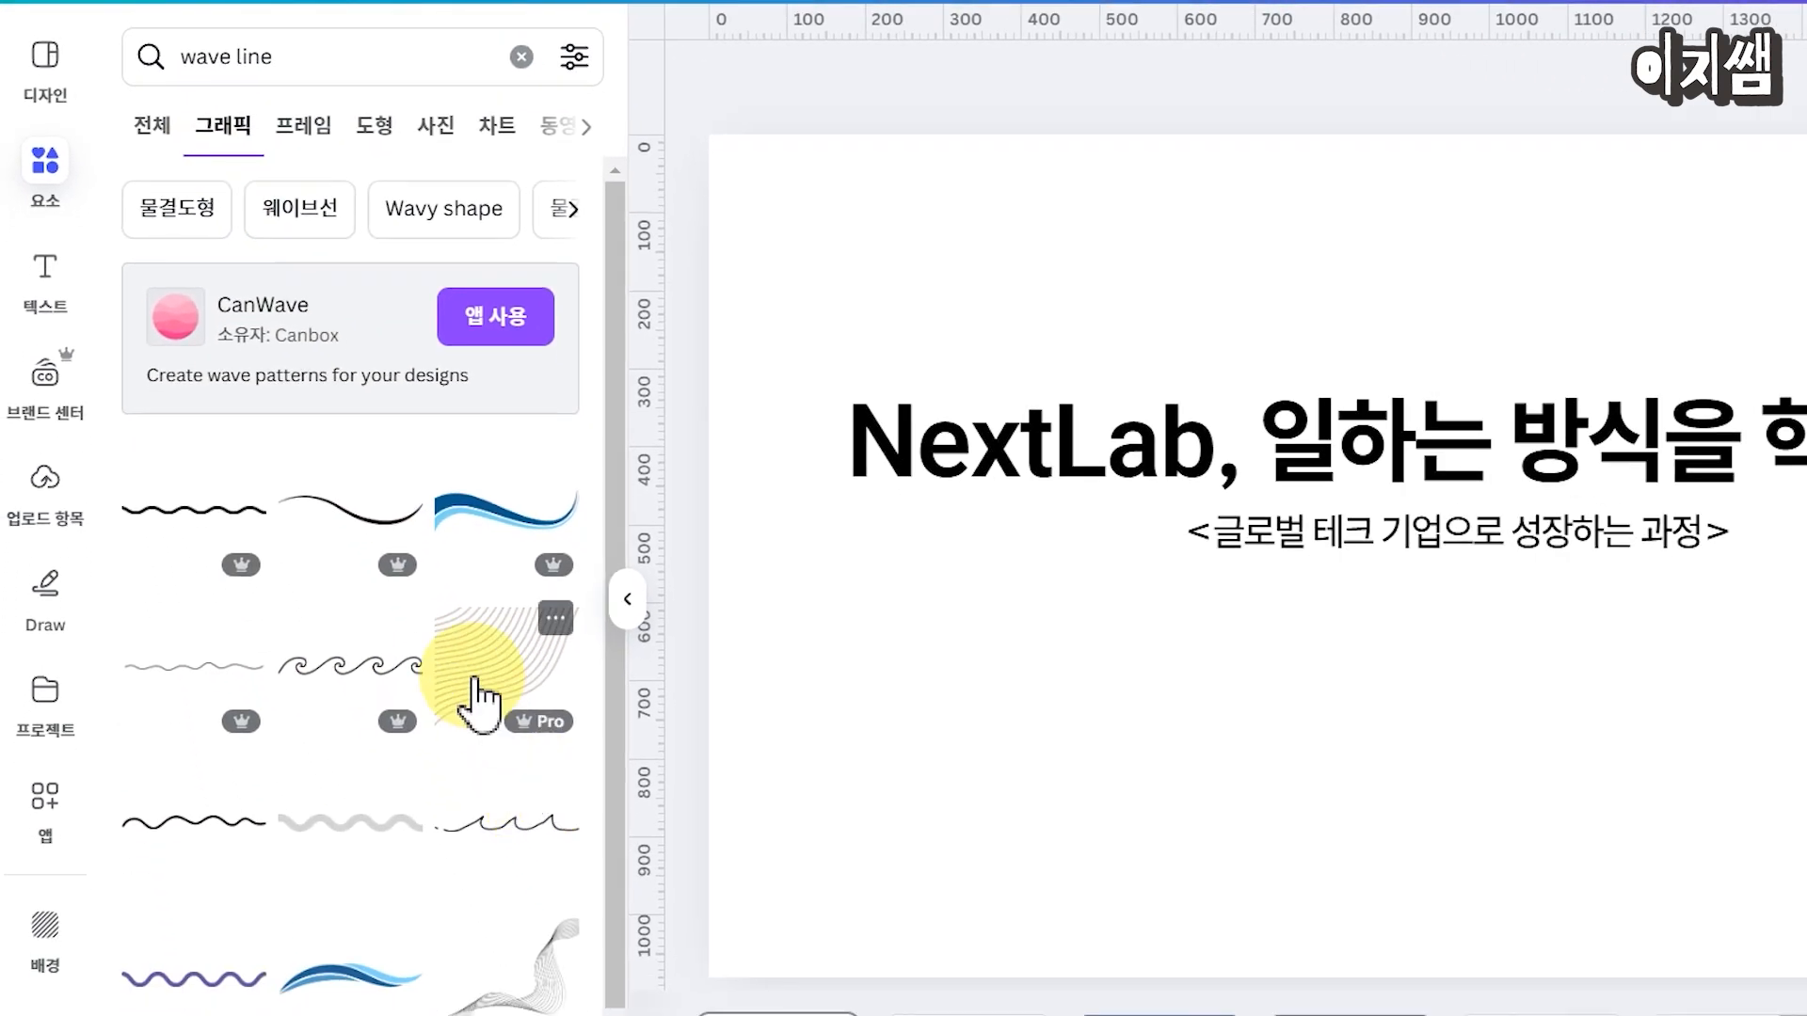
scroll(483, 806, "down", 6)
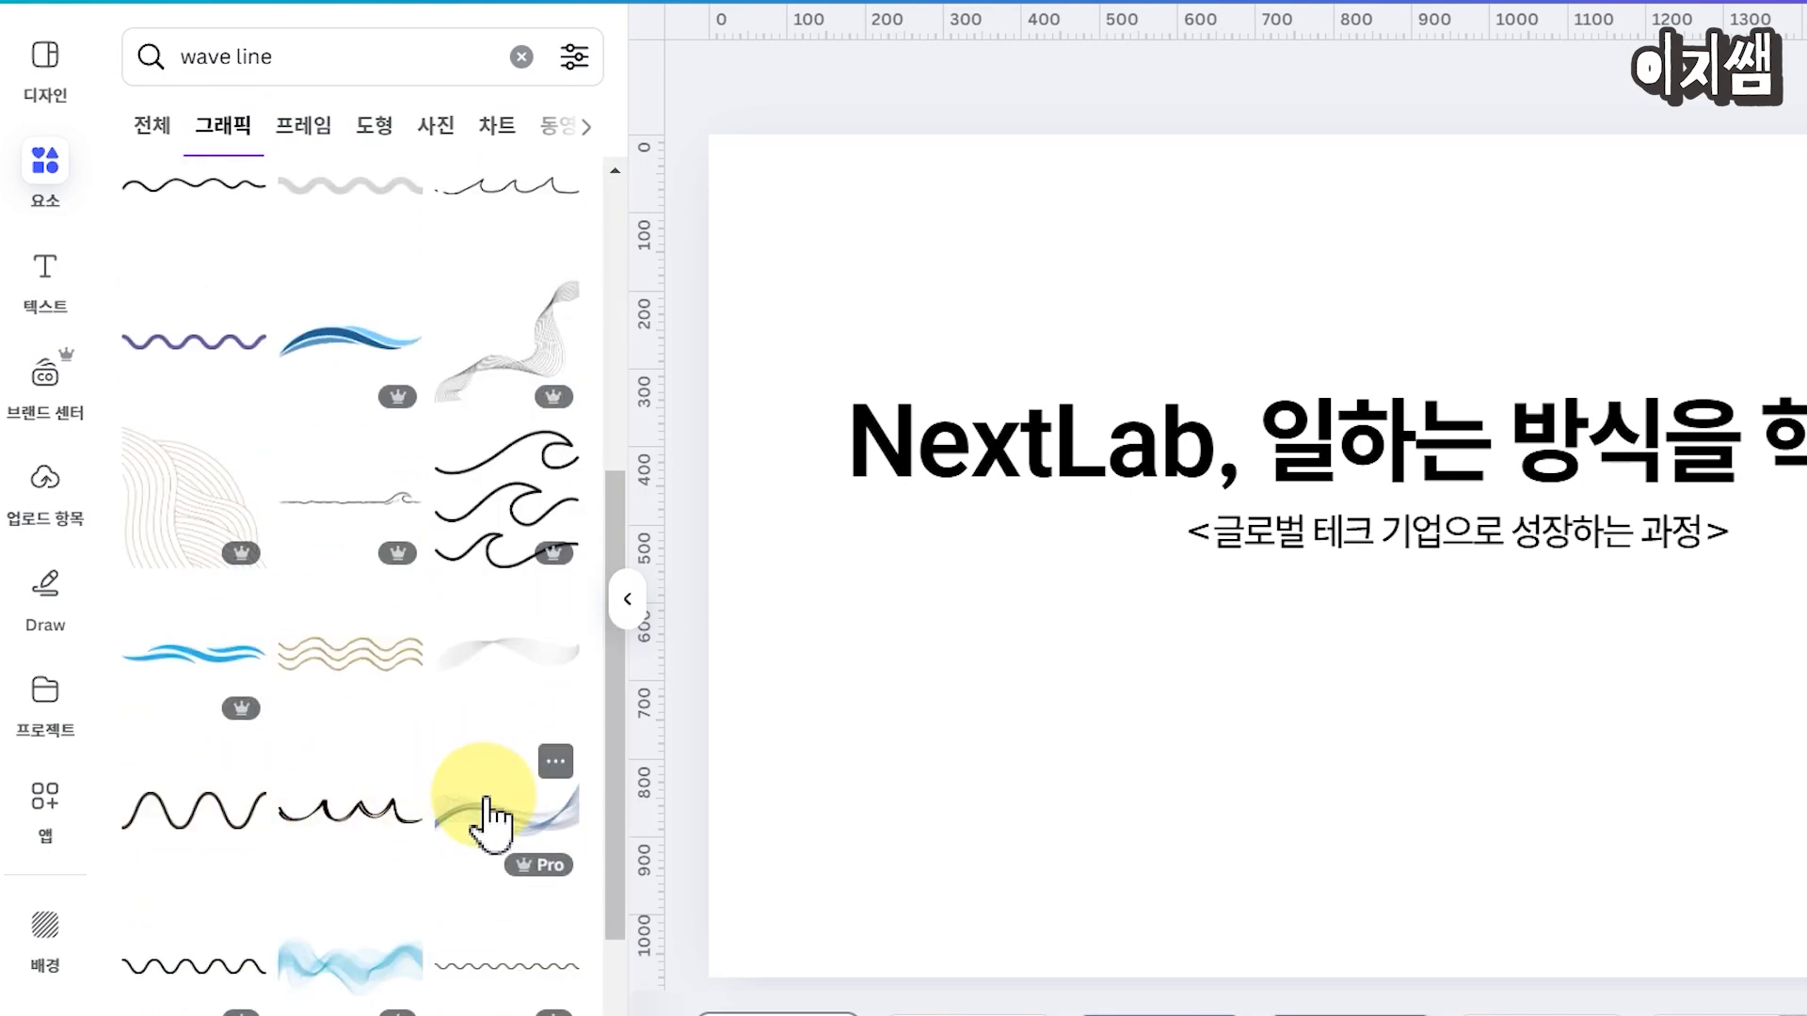
scroll(377, 837, "down", 6)
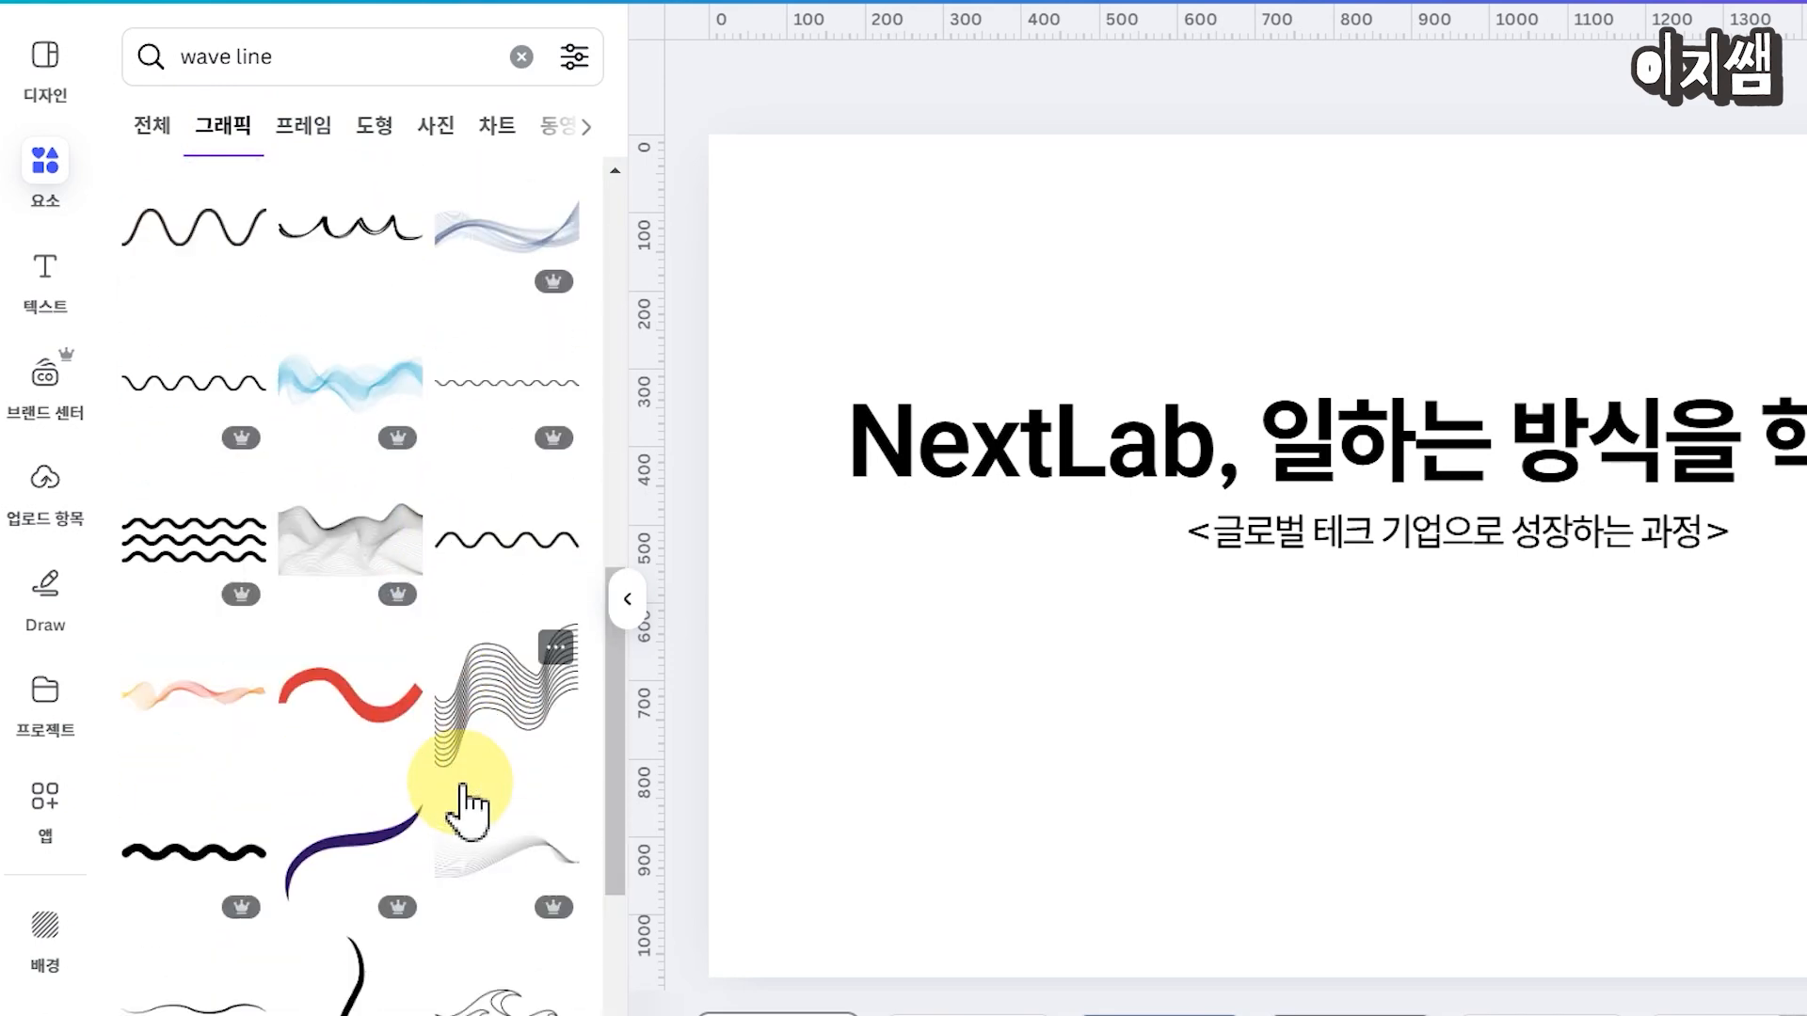
scroll(376, 837, "down", 6)
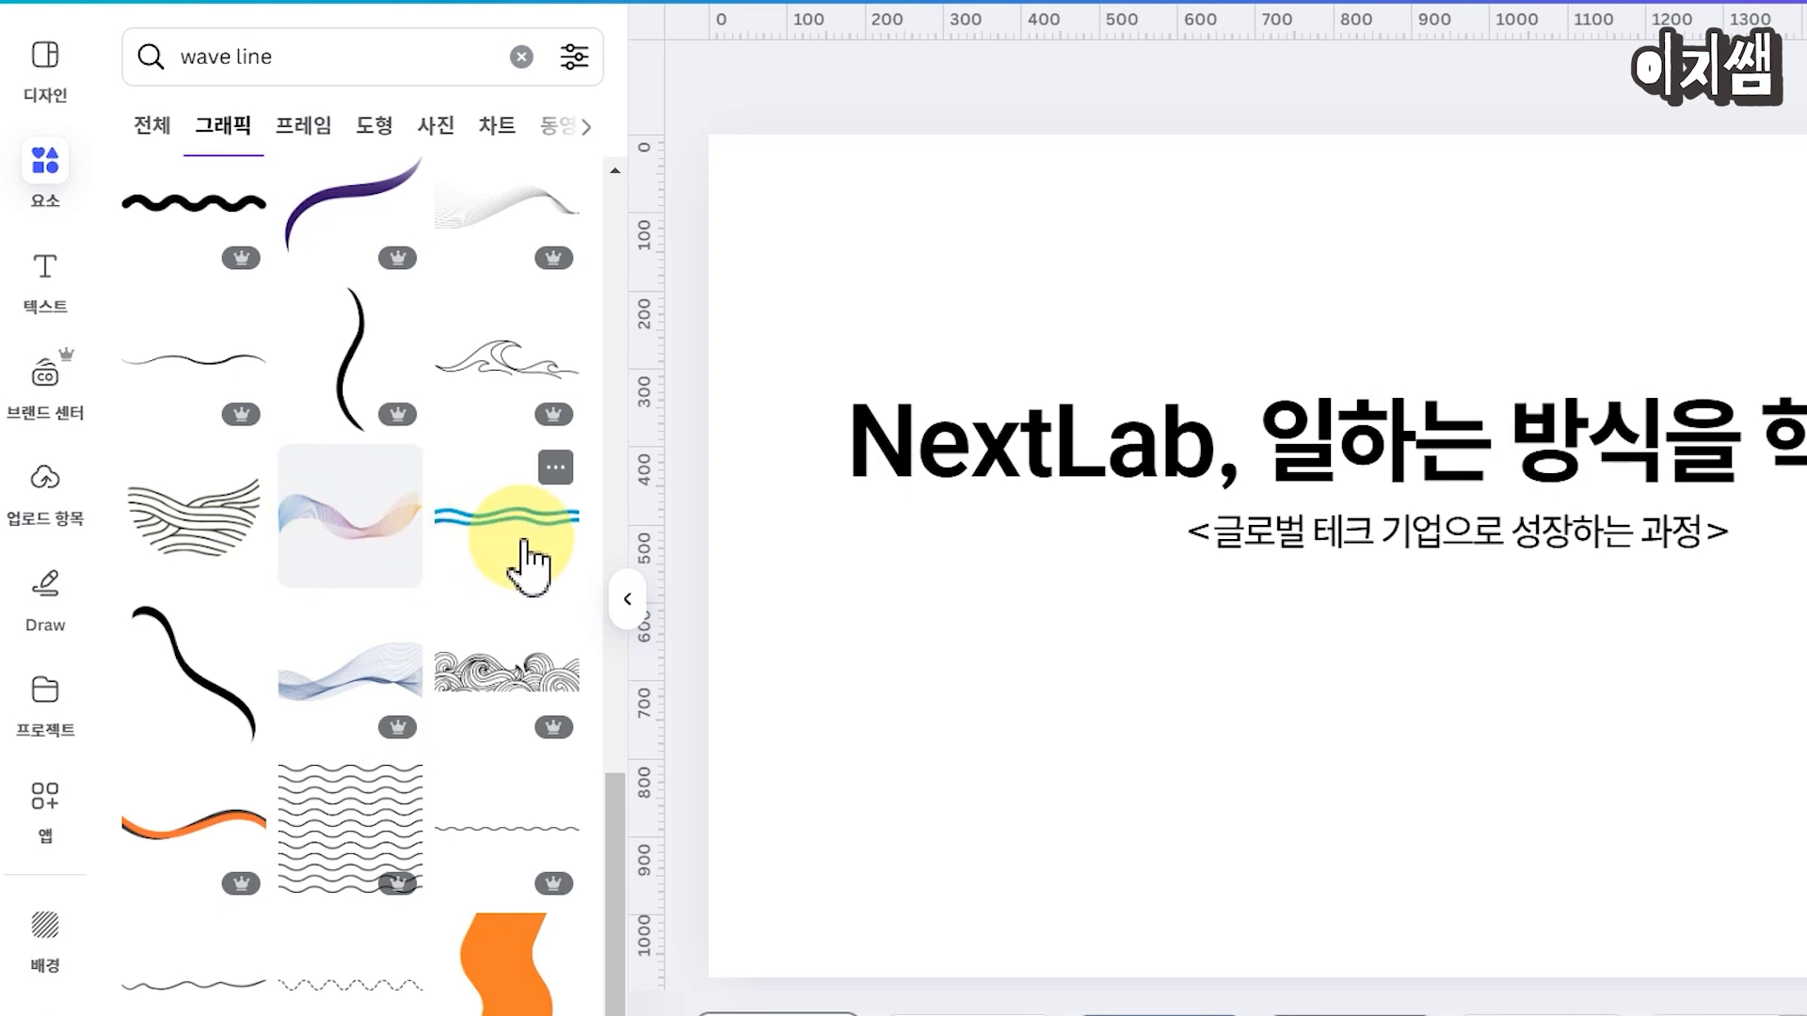
left_click(353, 555)
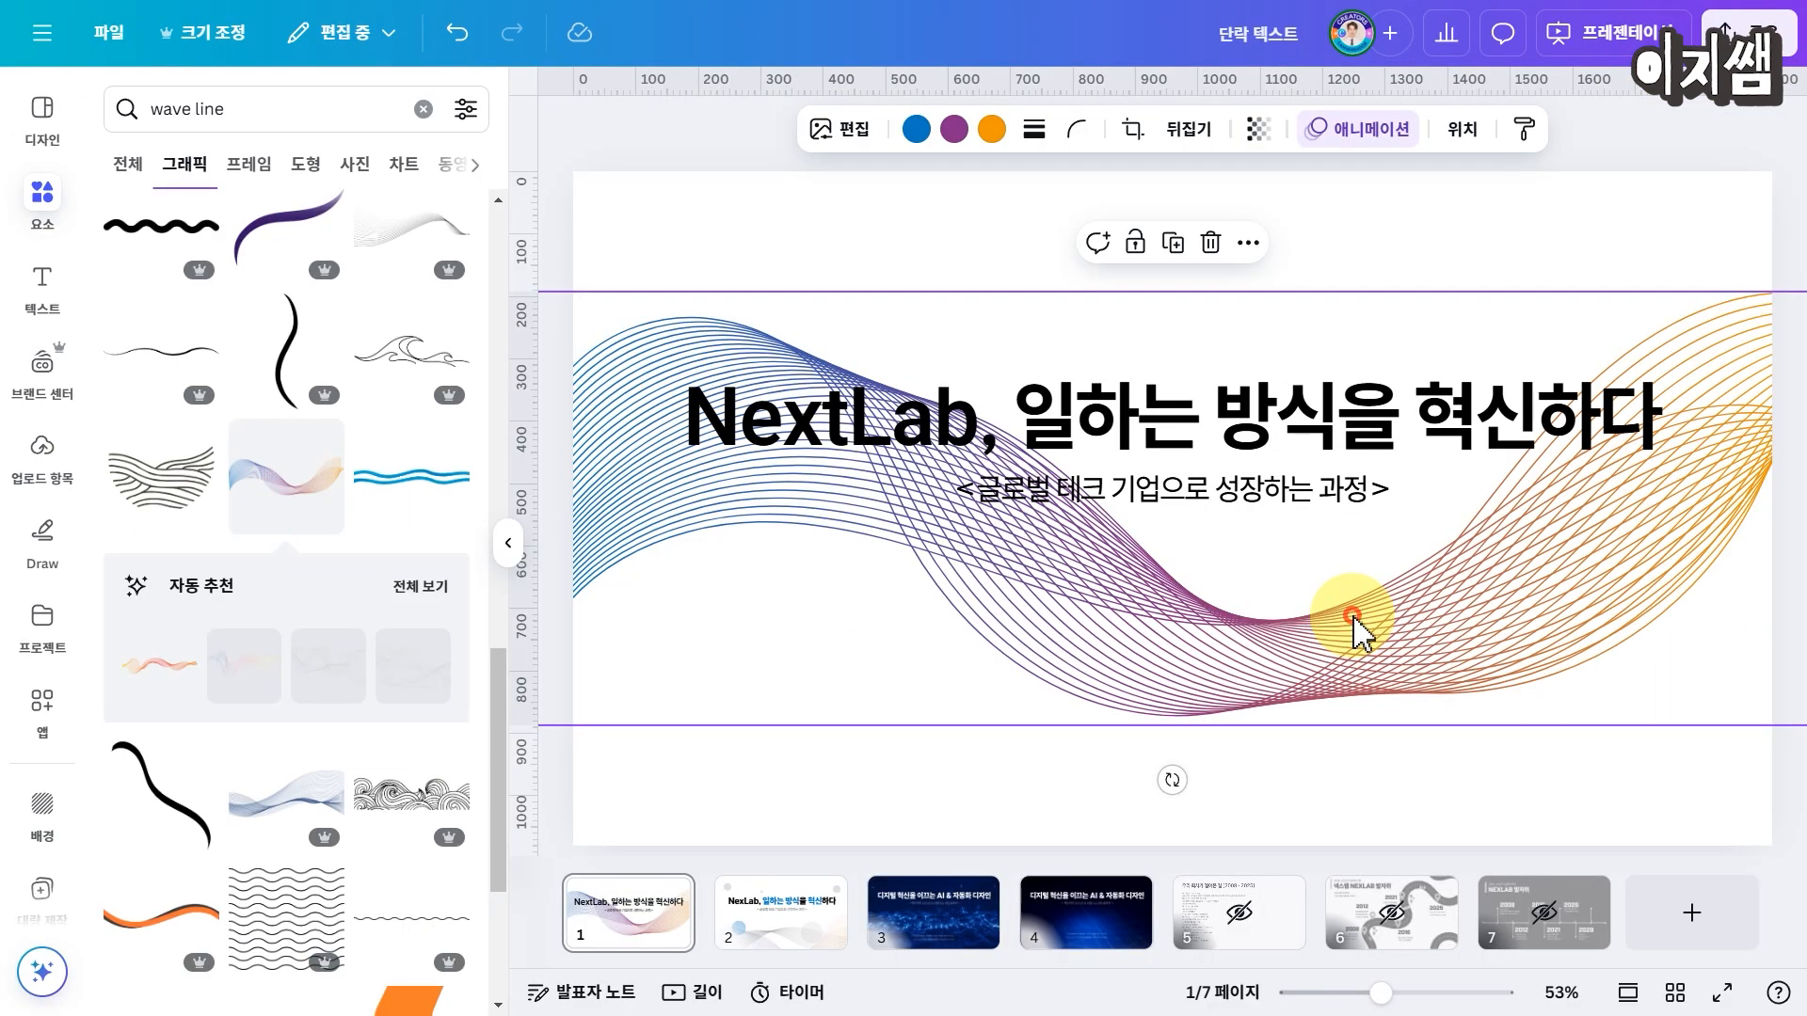
Step: Move the coloured wave to the lower part of the slide and enlarge it slightly beyond both slide edges
left_click_drag(1684, 701, 1678, 871)
left_click_drag(1352, 761, 1374, 810)
scroll(1484, 725, "down", 2)
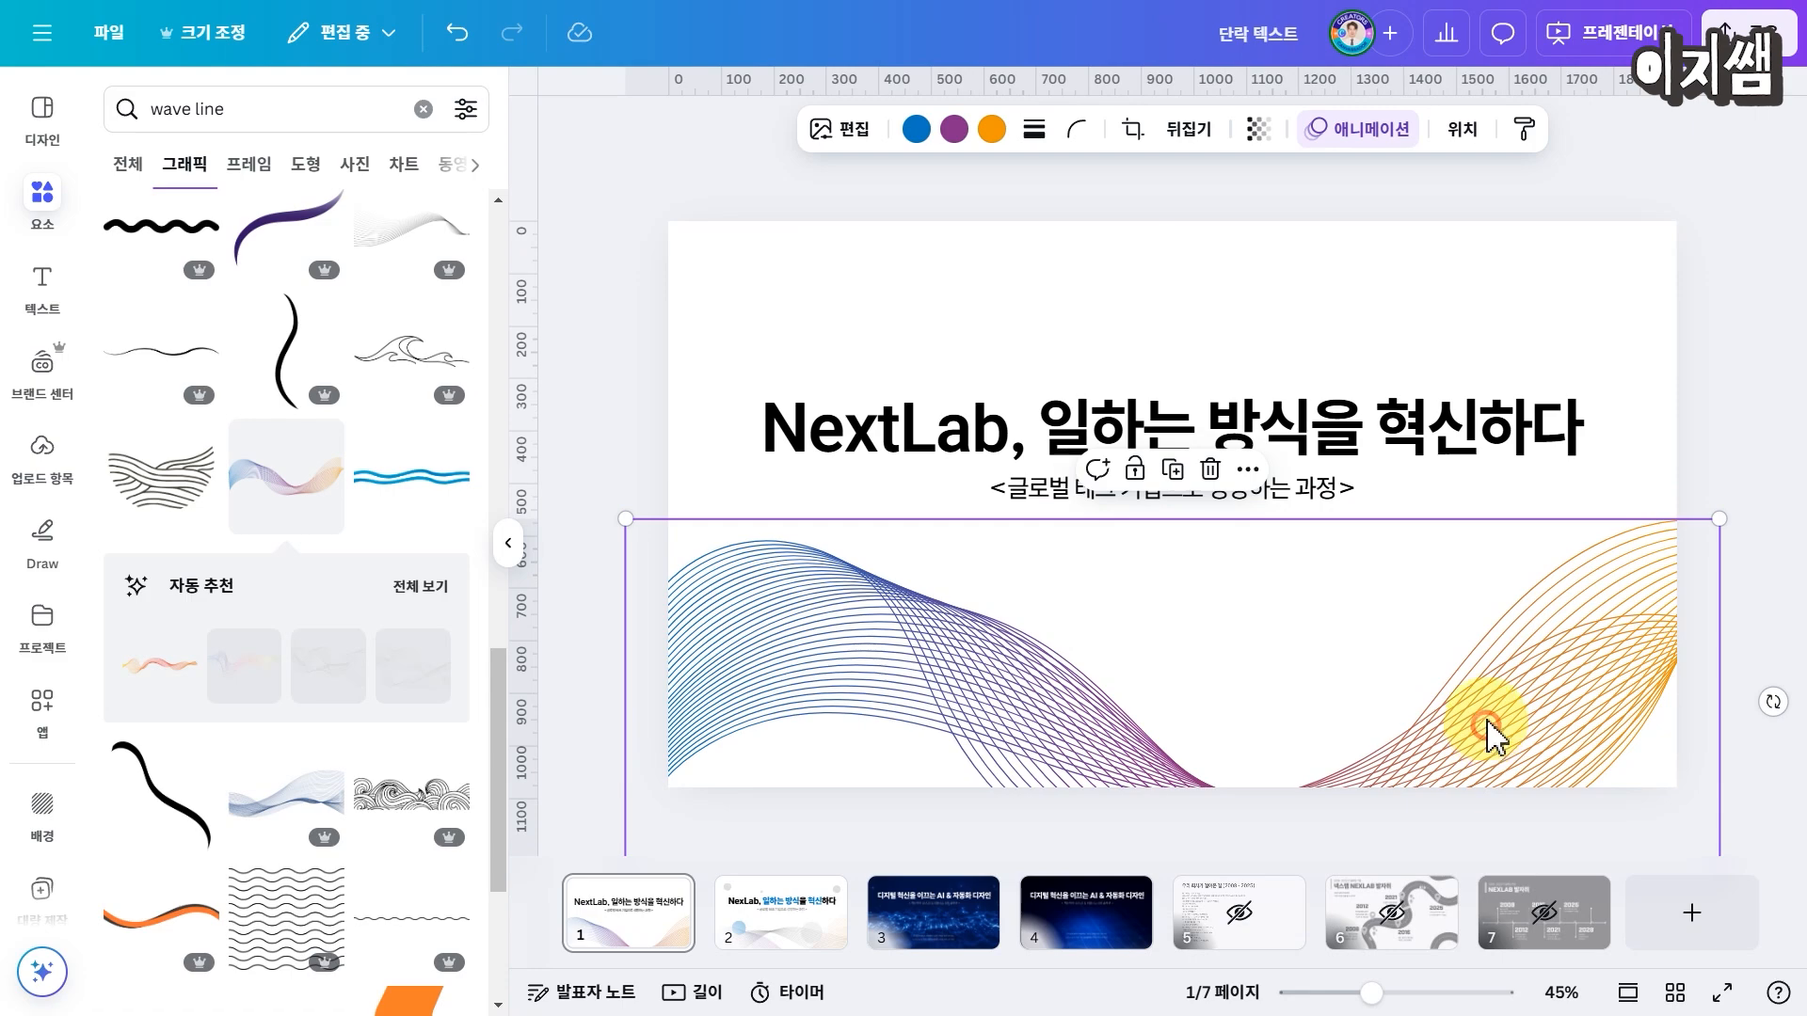
left_click_drag(1489, 730, 1490, 721)
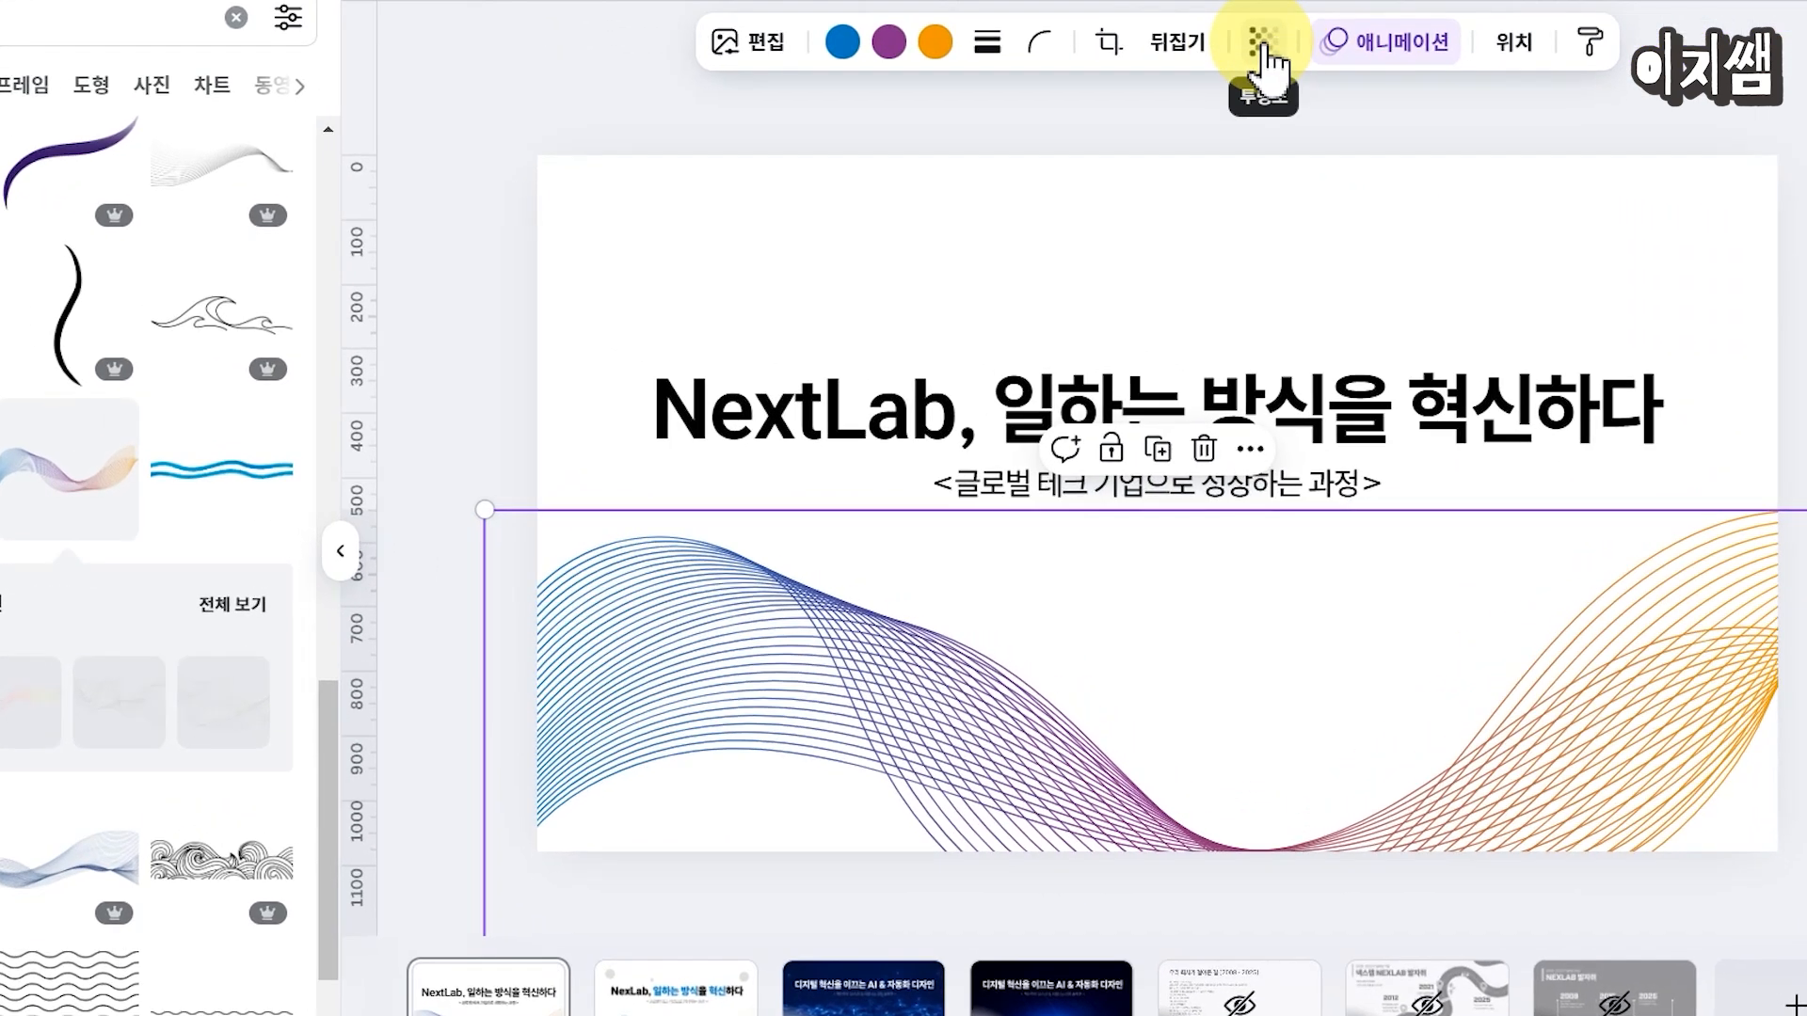
Step: Set the coloured wave's transparency value to 47
left_click(1262, 47)
left_click_drag(1342, 160, 1203, 161)
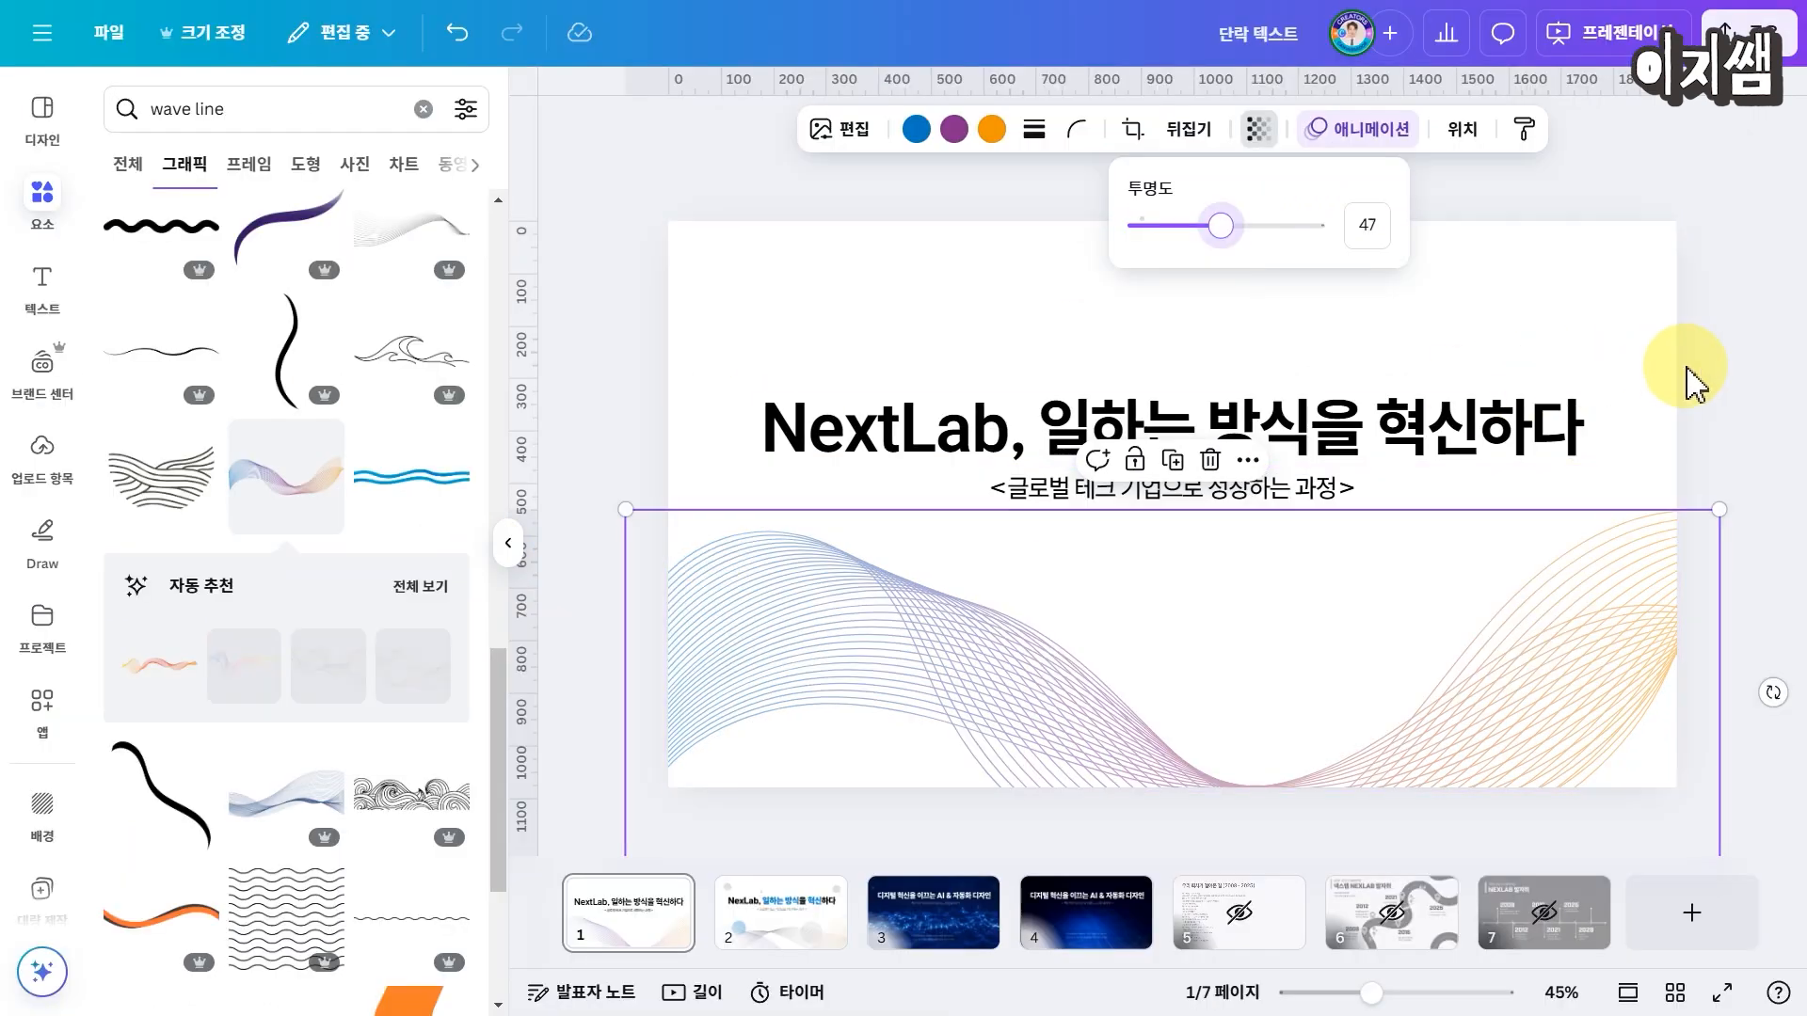
left_click(1731, 367)
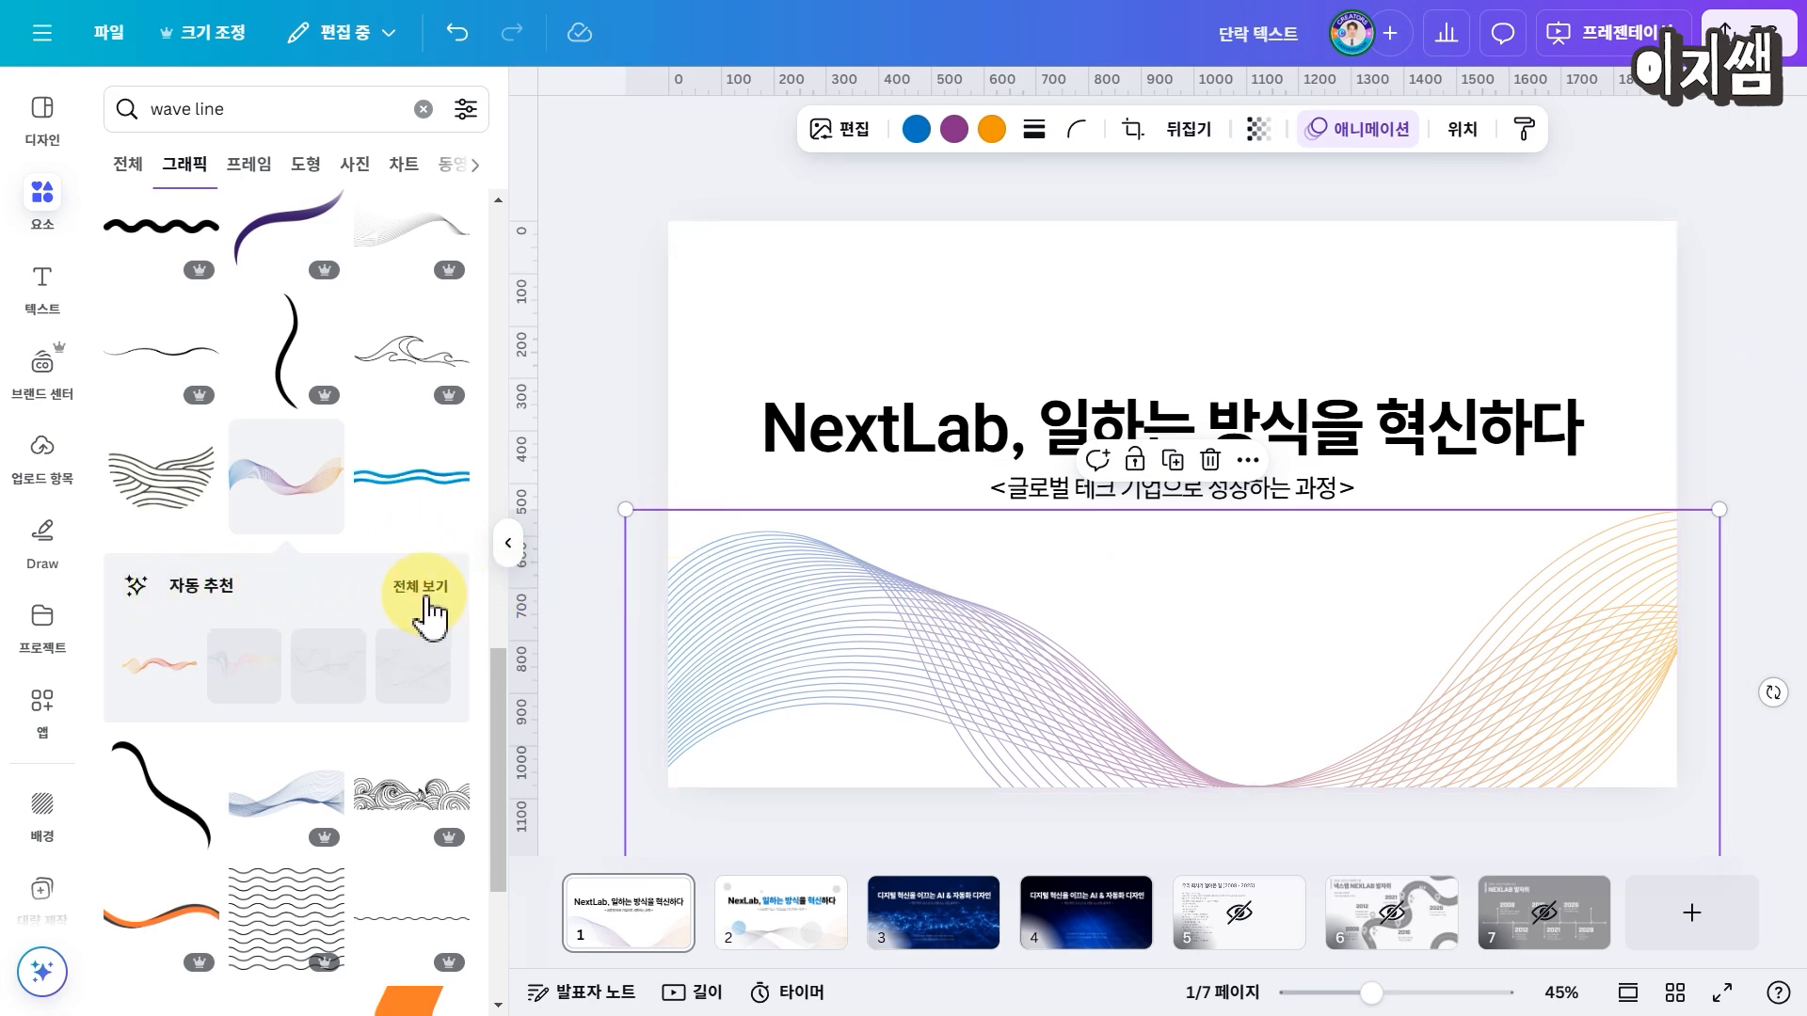
Step: Show all automatic recommendations for the wave graphic and add the thin grey vertical line wave to the slide
left_click(424, 592)
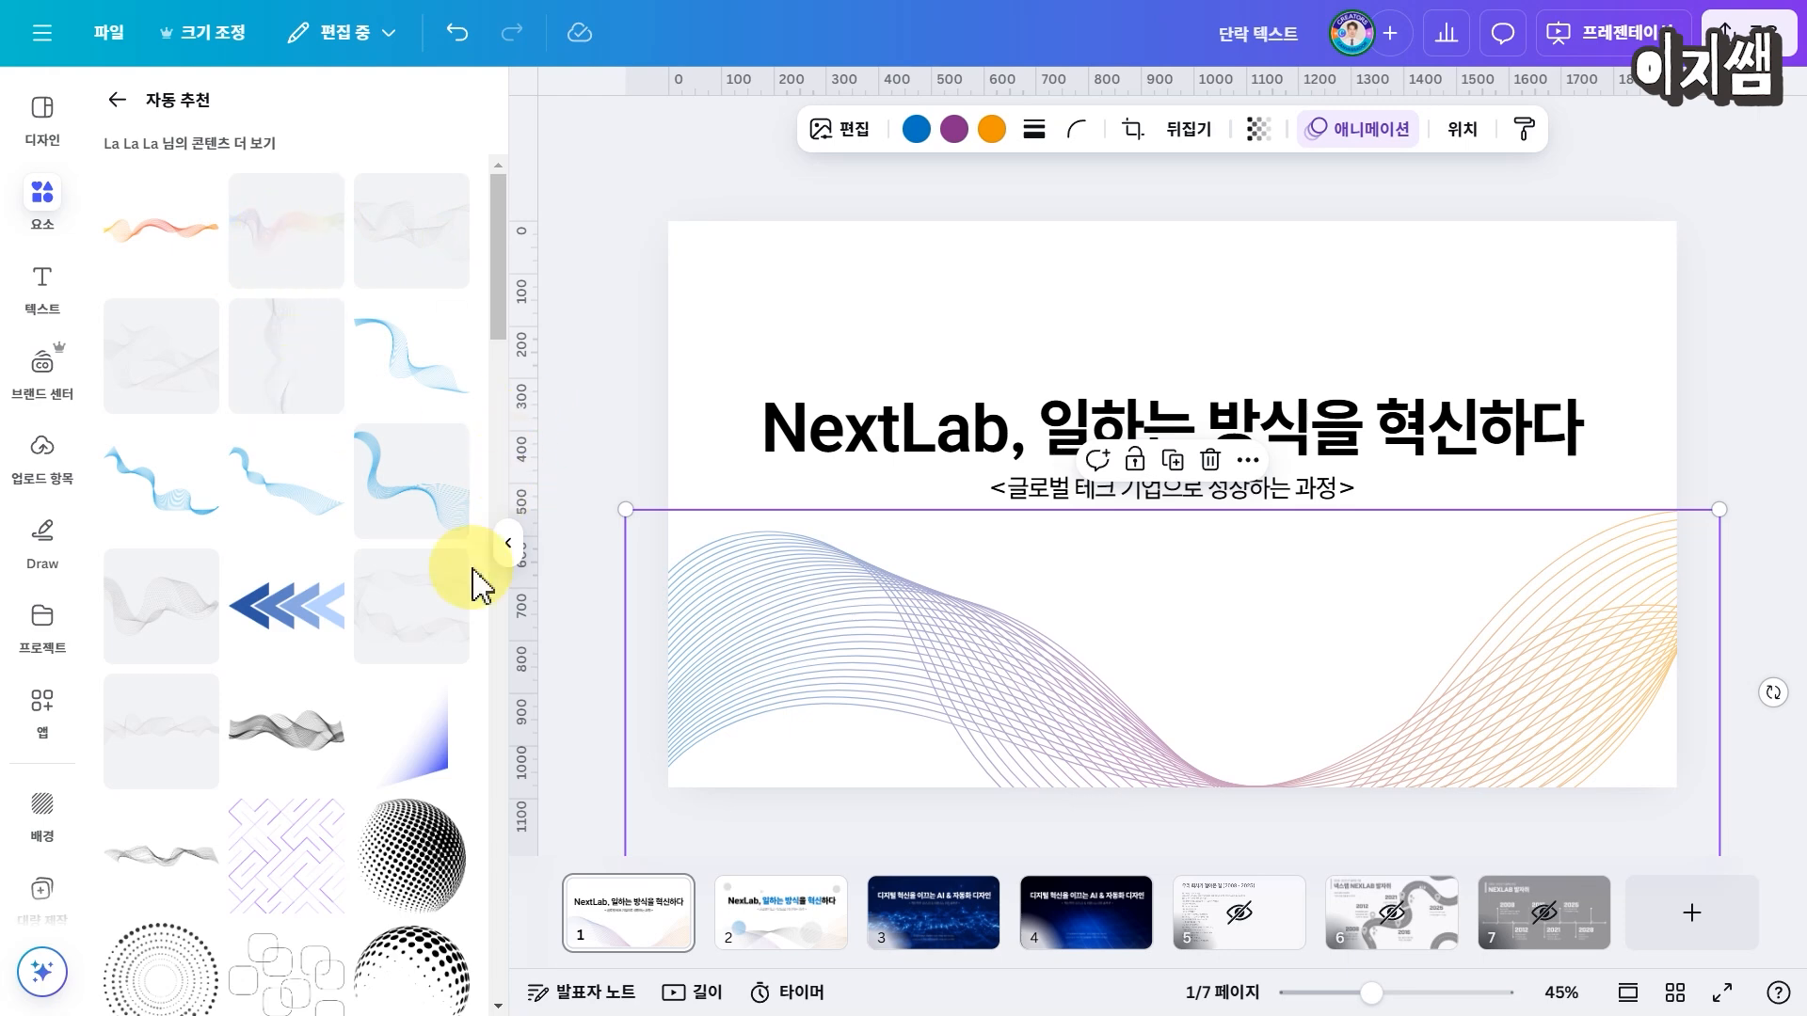
scroll(376, 691, "down", 4)
scroll(397, 698, "up", 4)
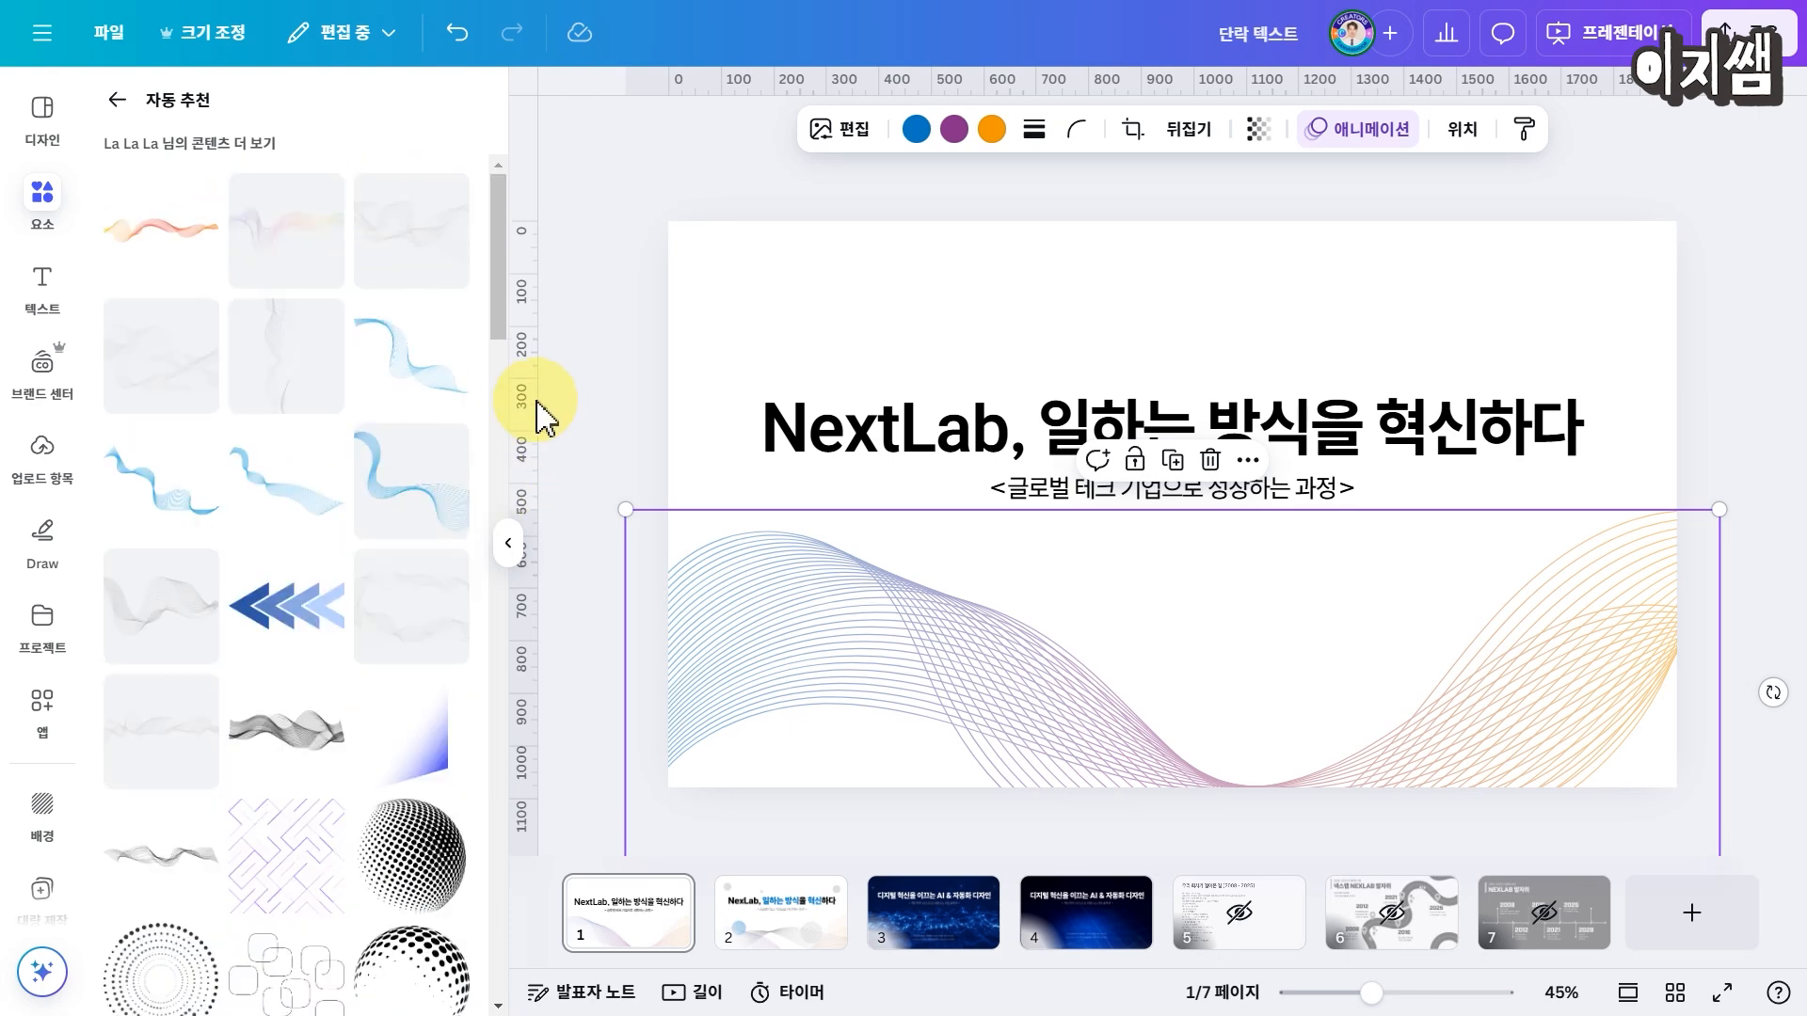
left_click(576, 368)
left_click(282, 377)
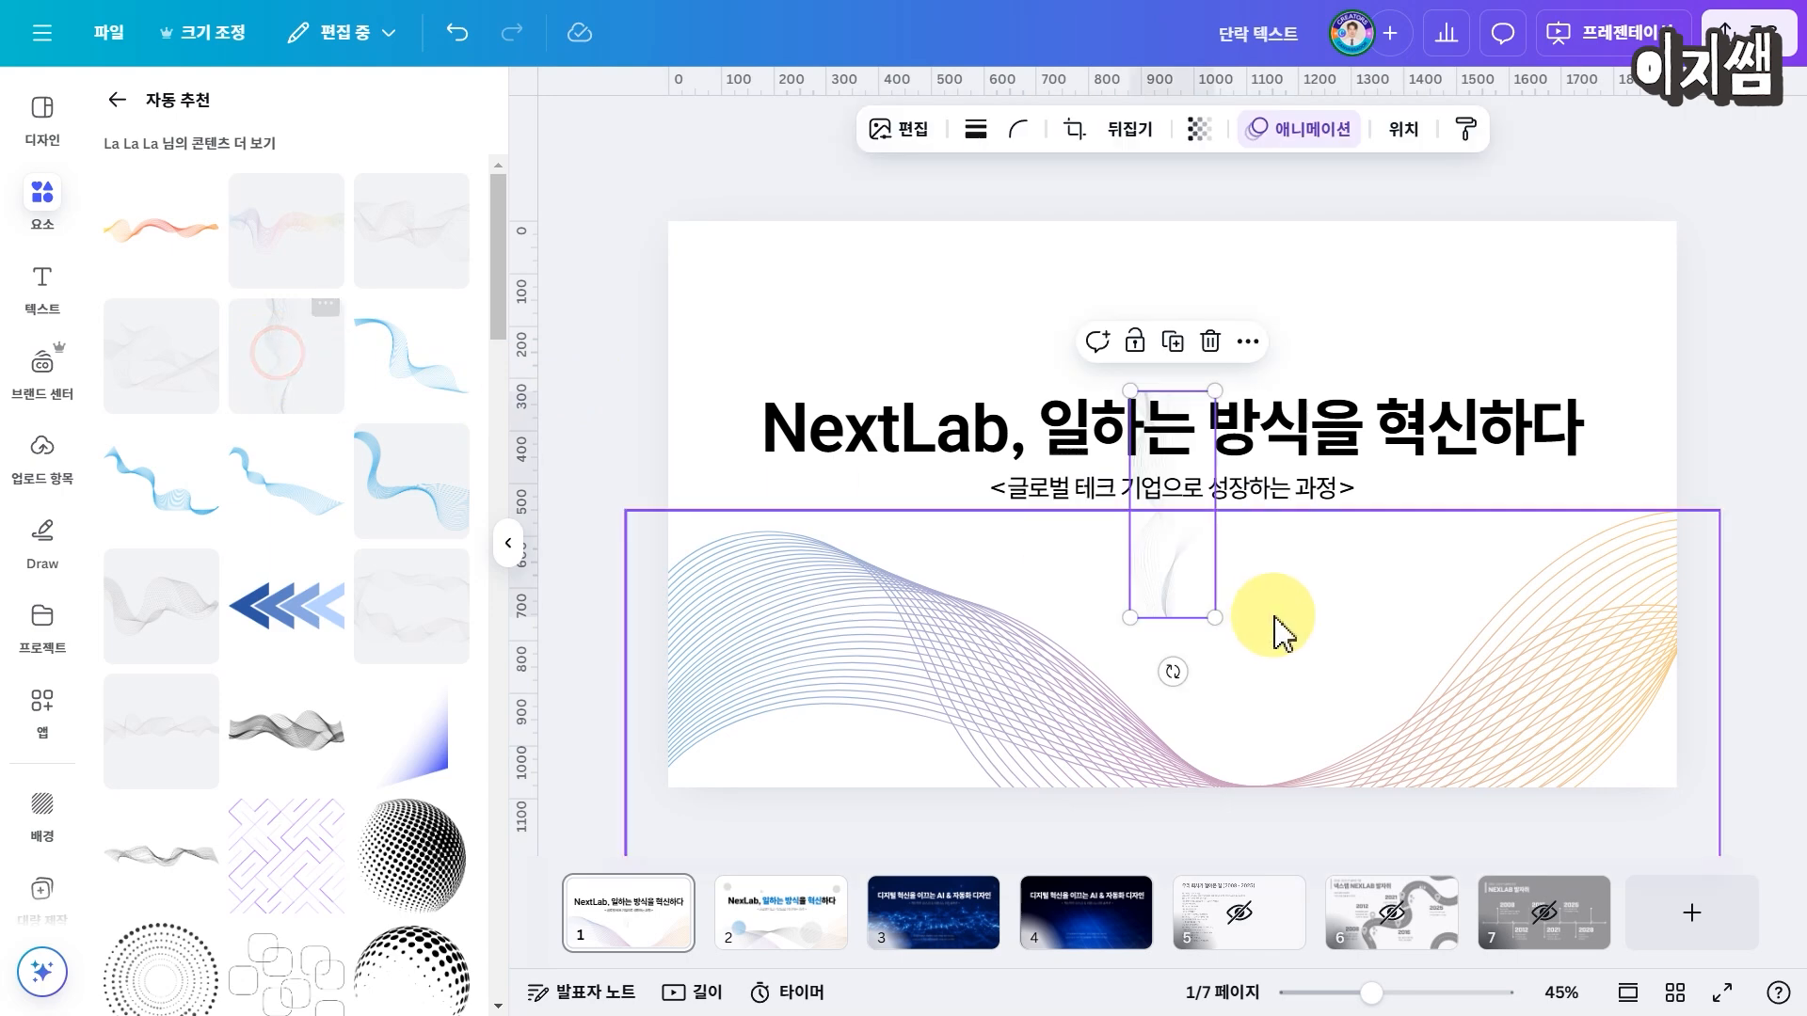
Step: Rotate the grey wave to nearly horizontal, enlarge it beyond the slide's width and lay it over the coloured wave
left_click_drag(1172, 666, 1288, 749)
left_click_drag(1323, 596, 1642, 523)
scroll(1477, 734, "down", 3)
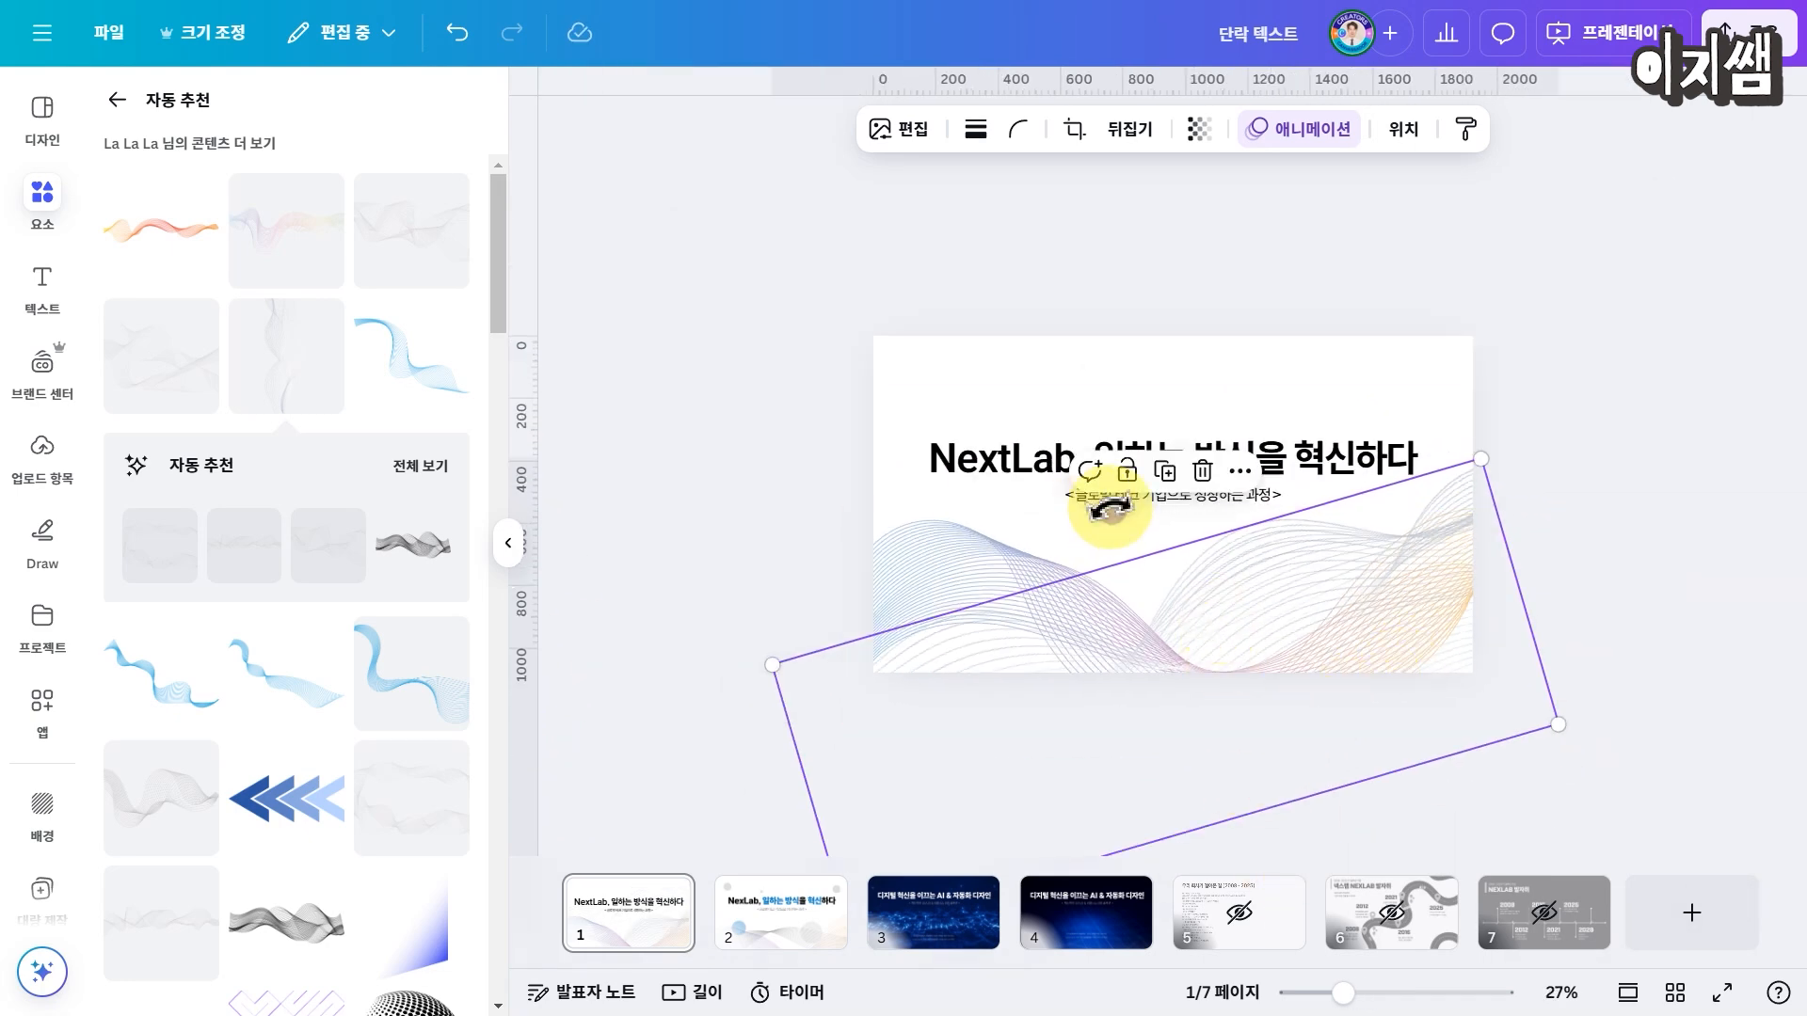
left_click_drag(1564, 583, 1302, 573)
scroll(1298, 589, "up", 1)
scroll(1294, 602, "up", 2)
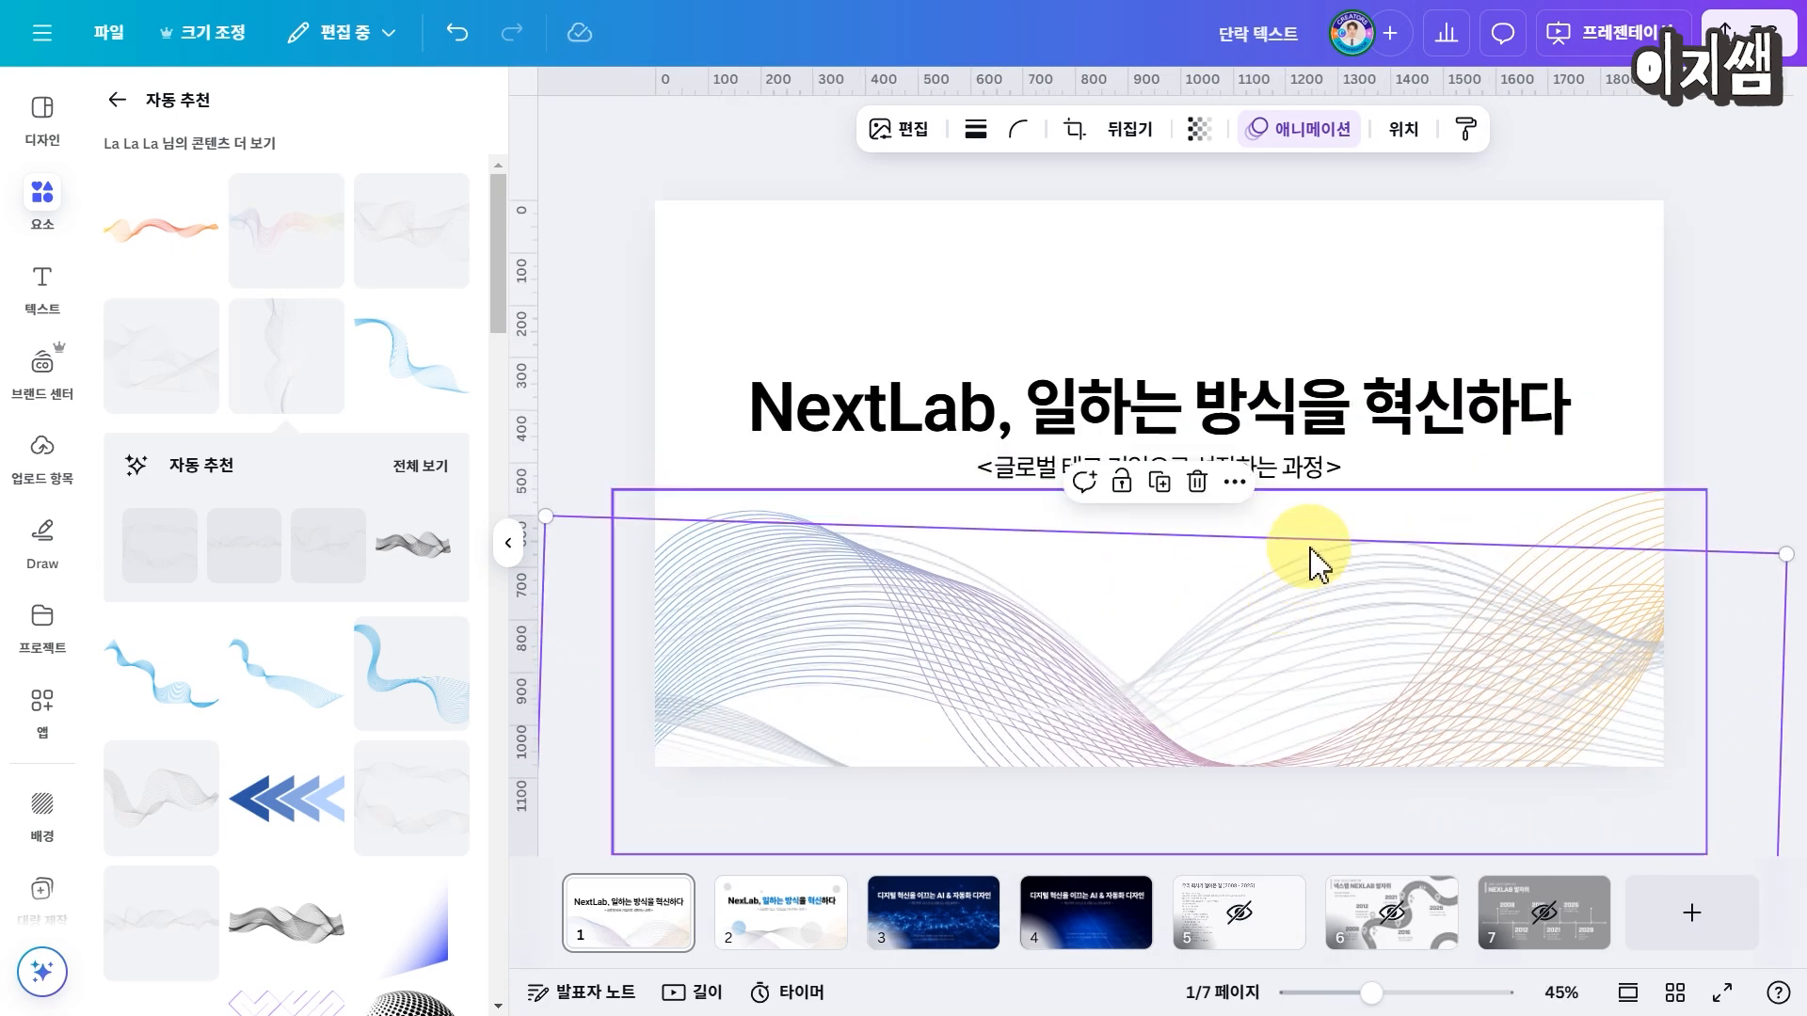
Step: Make the grey wave more transparent so it sits faintly with the coloured wave
left_click(1199, 136)
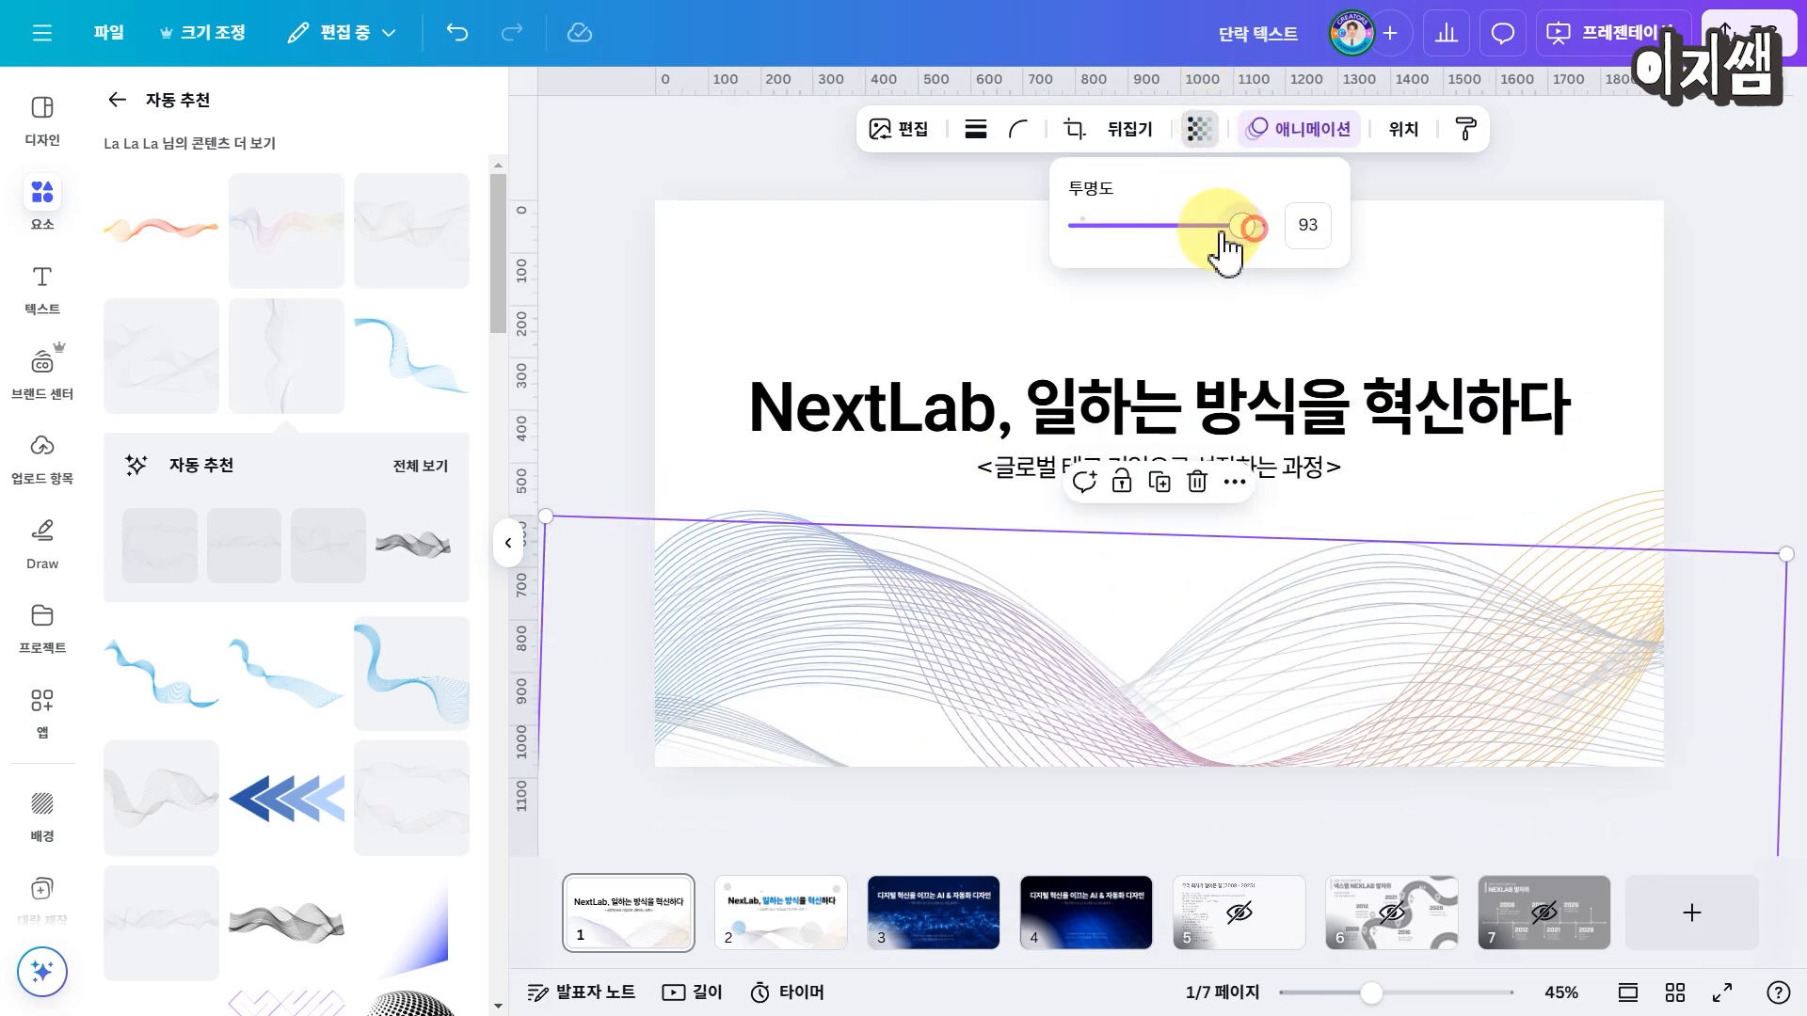
left_click_drag(1223, 235, 1144, 240)
left_click(1779, 400)
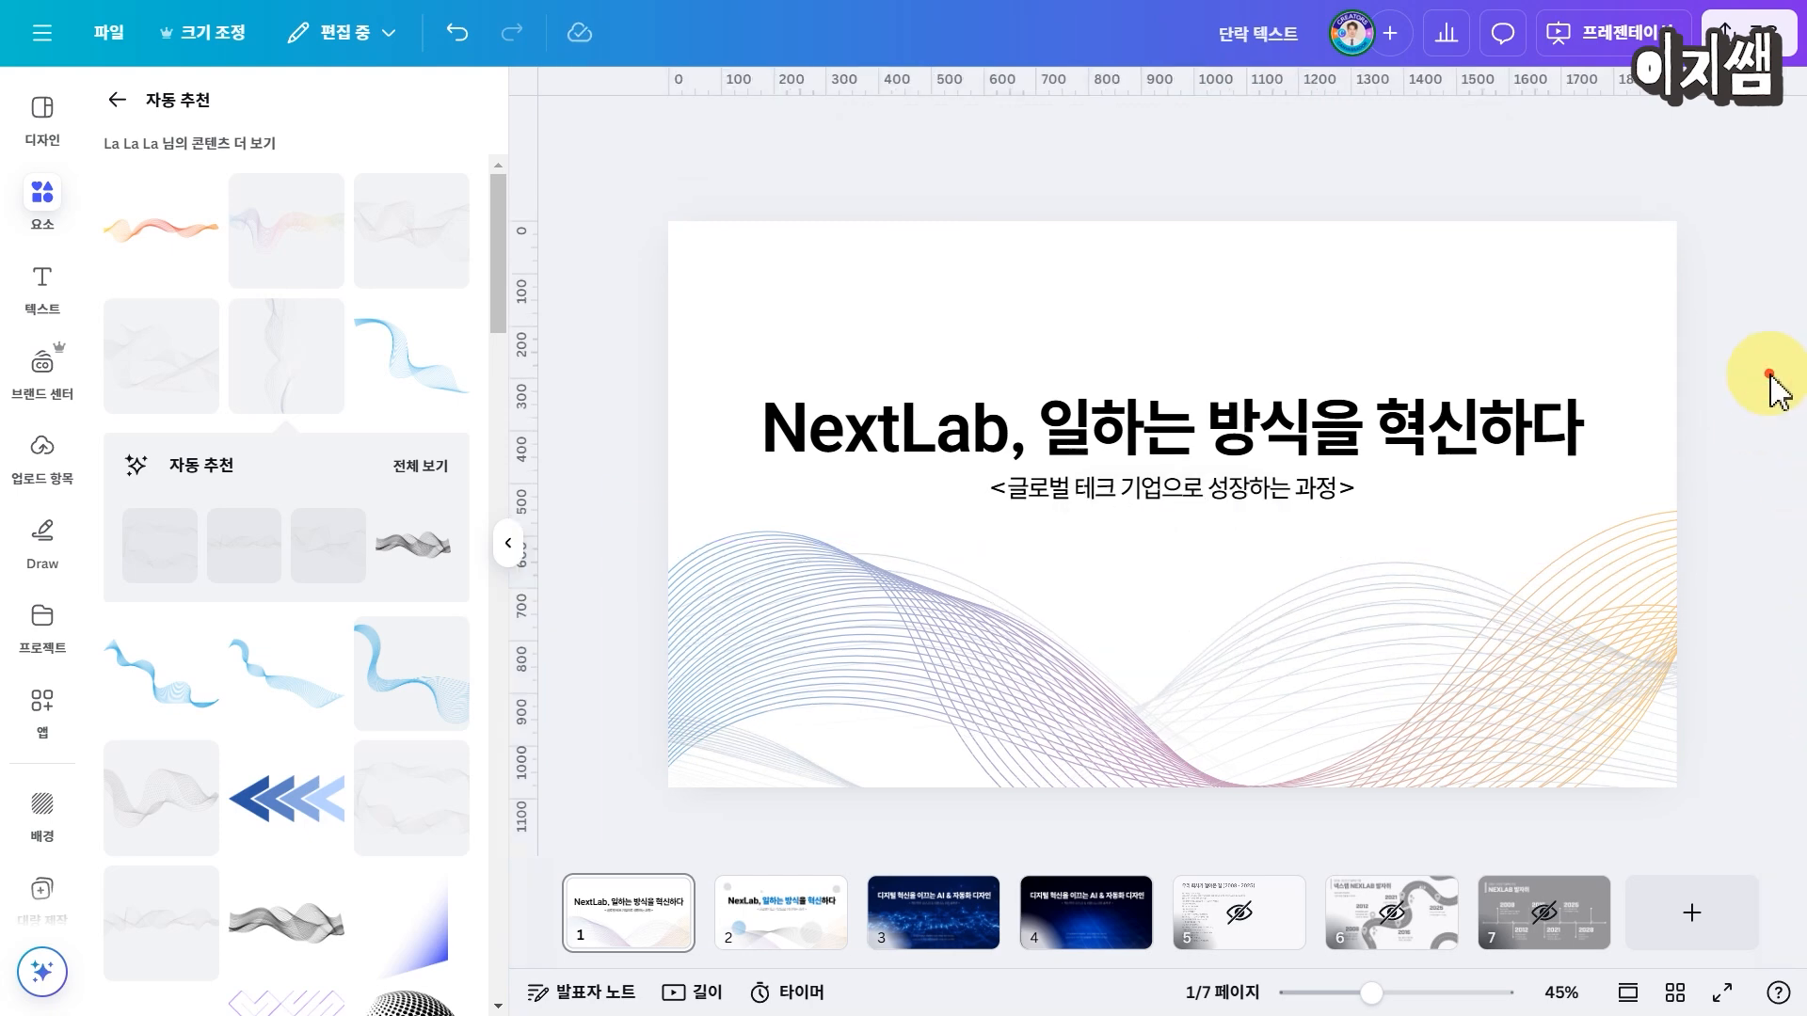
Step: Move the title and subtitle together slightly up the slide
left_click(1214, 461)
left_click(1247, 494, "shift")
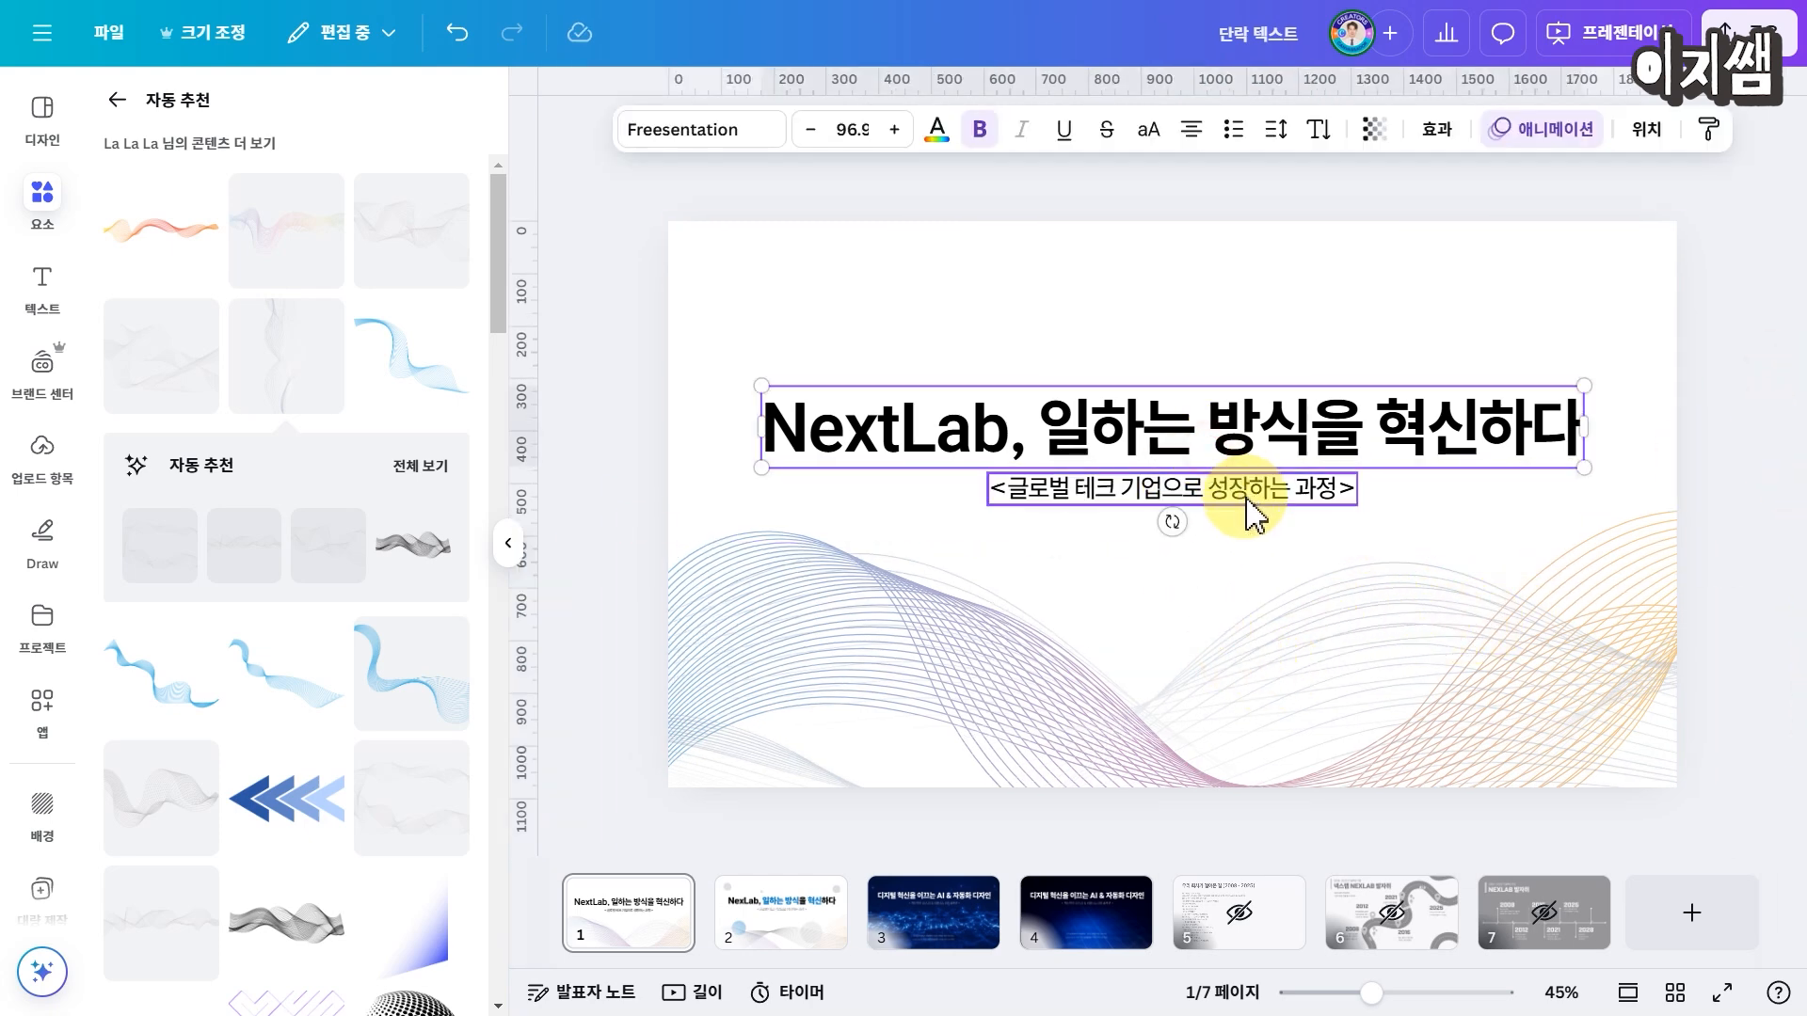
left_click_drag(1282, 512, 1331, 493)
left_click(1703, 369)
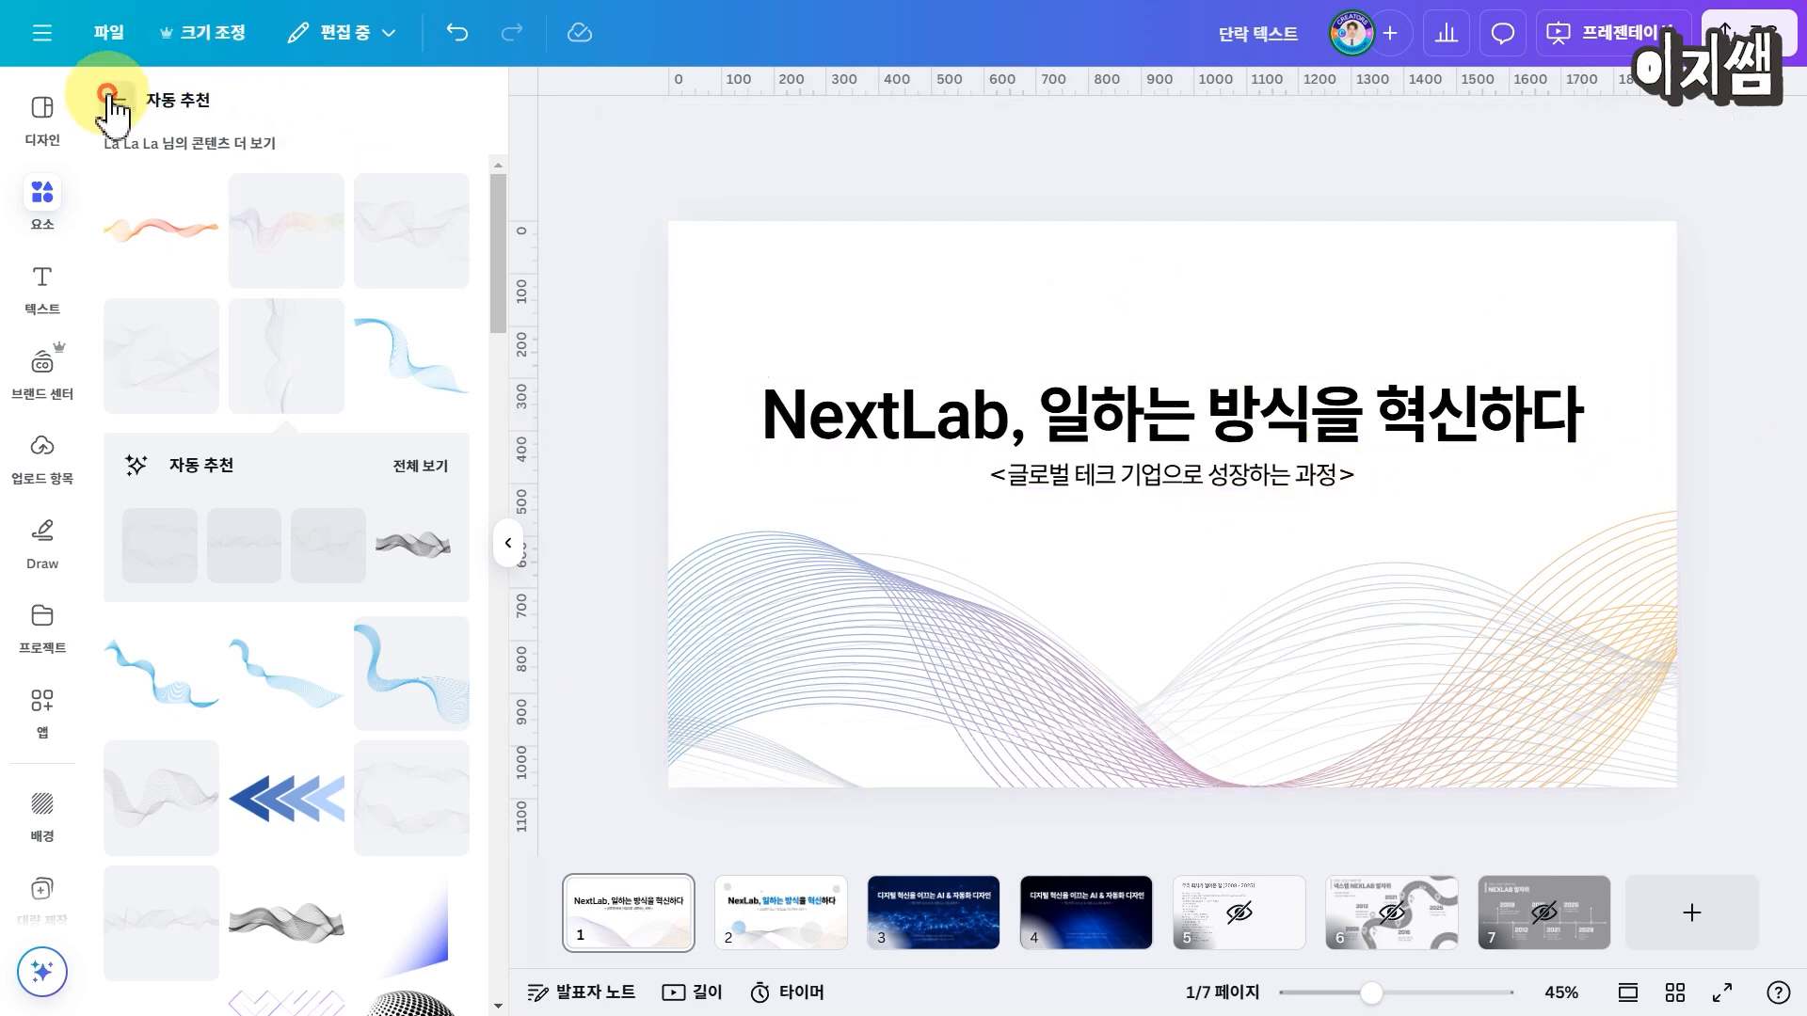
Step: Leave the recommendations and clear the "wave line" search in the elements library
left_click(113, 100)
left_click(423, 109)
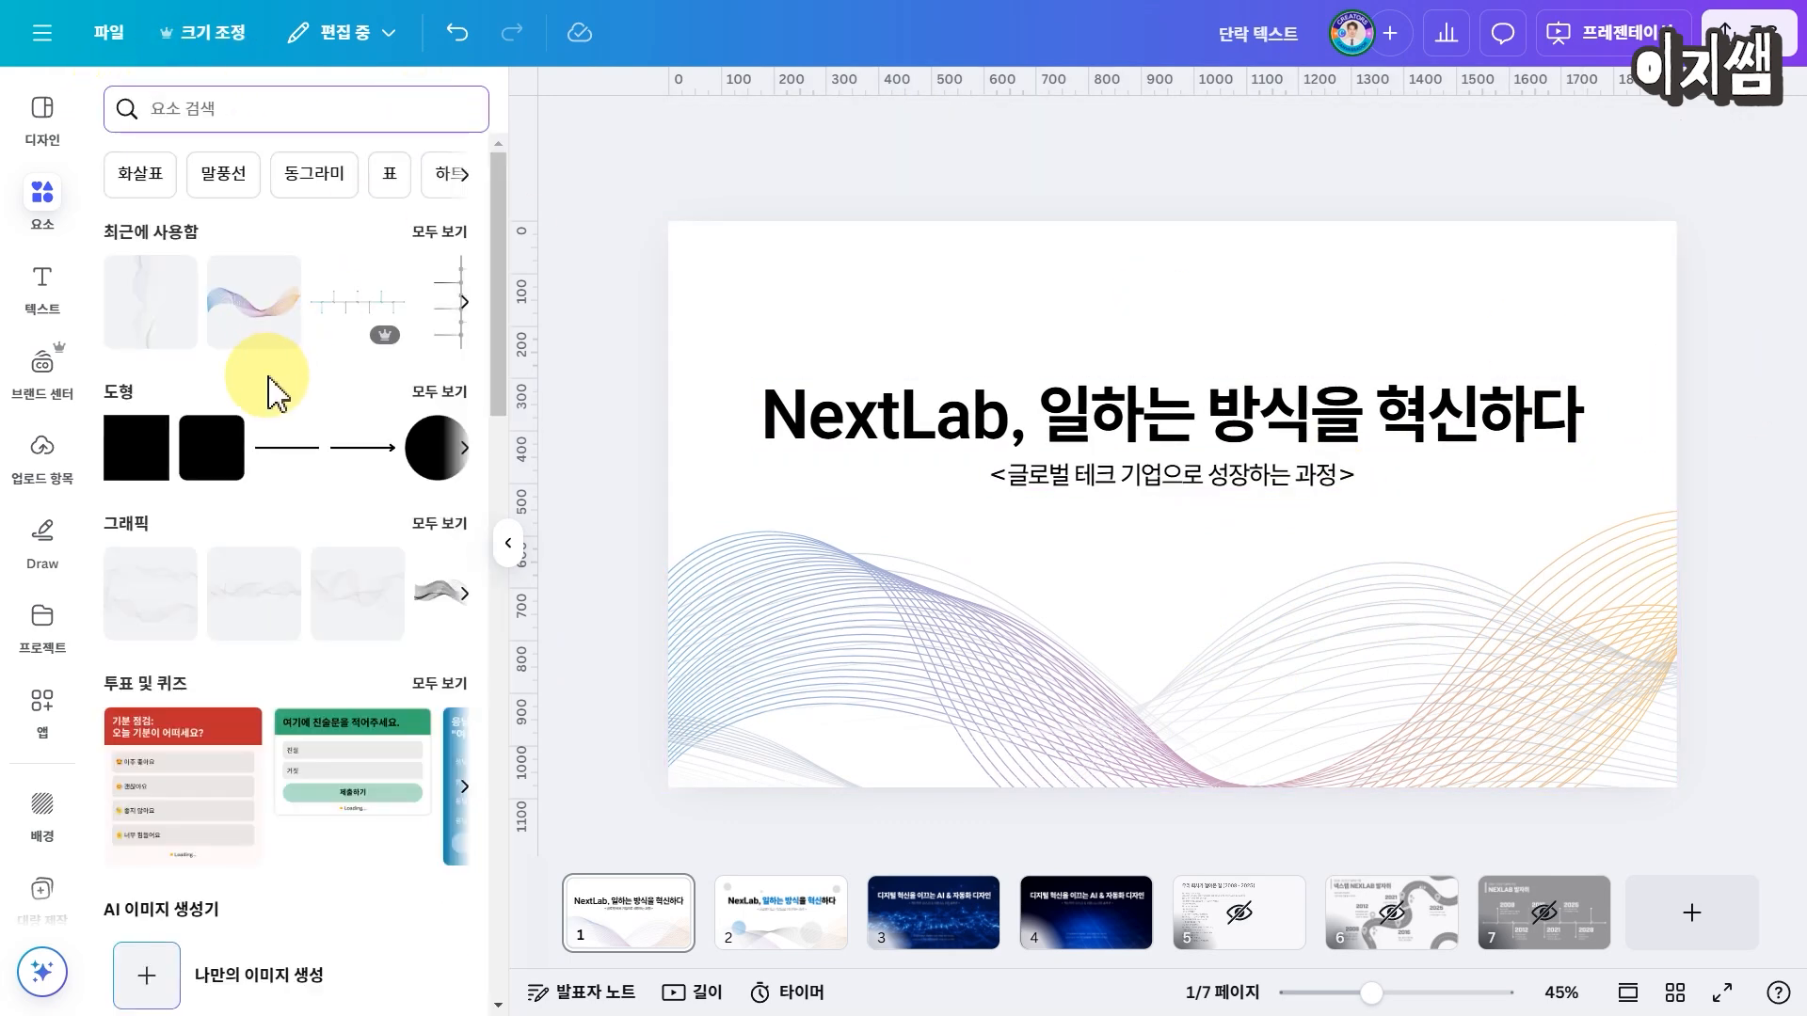
left_click(431, 466)
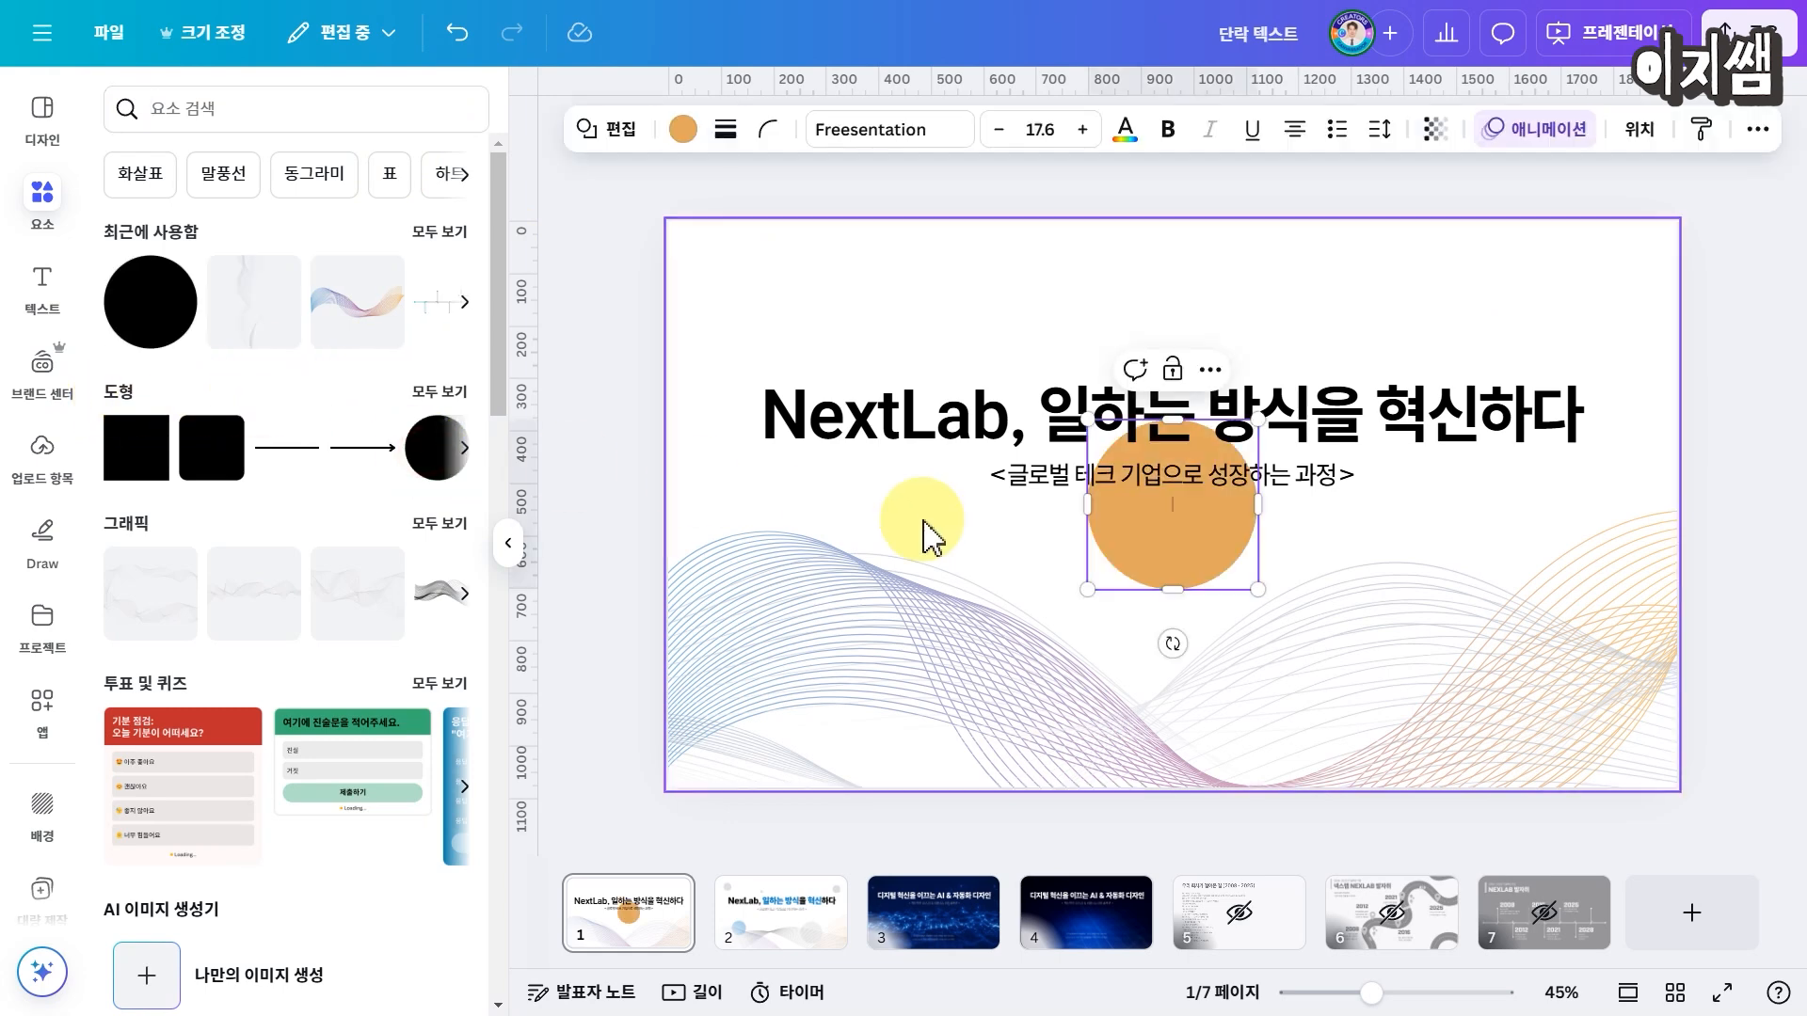
left_click(1750, 323)
key("ctrl+z")
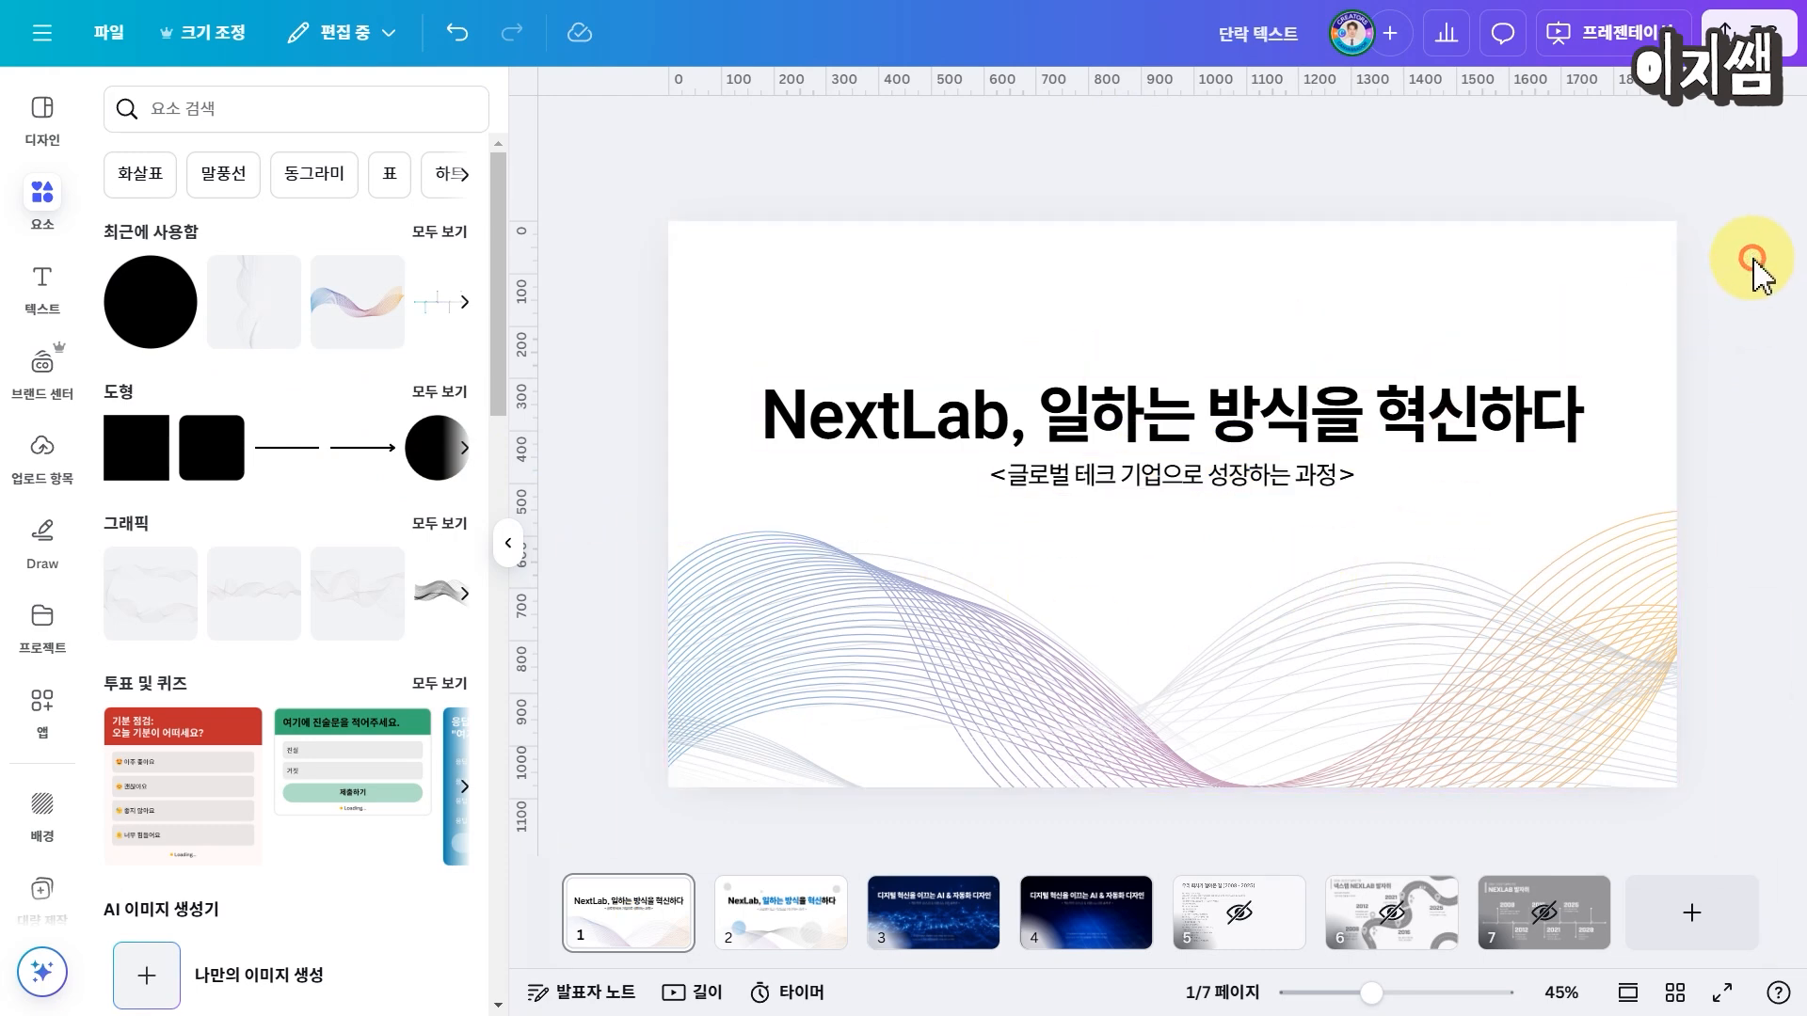
Step: Add a circle to the slide, shrink it and place it above the beginning of the title
key("c")
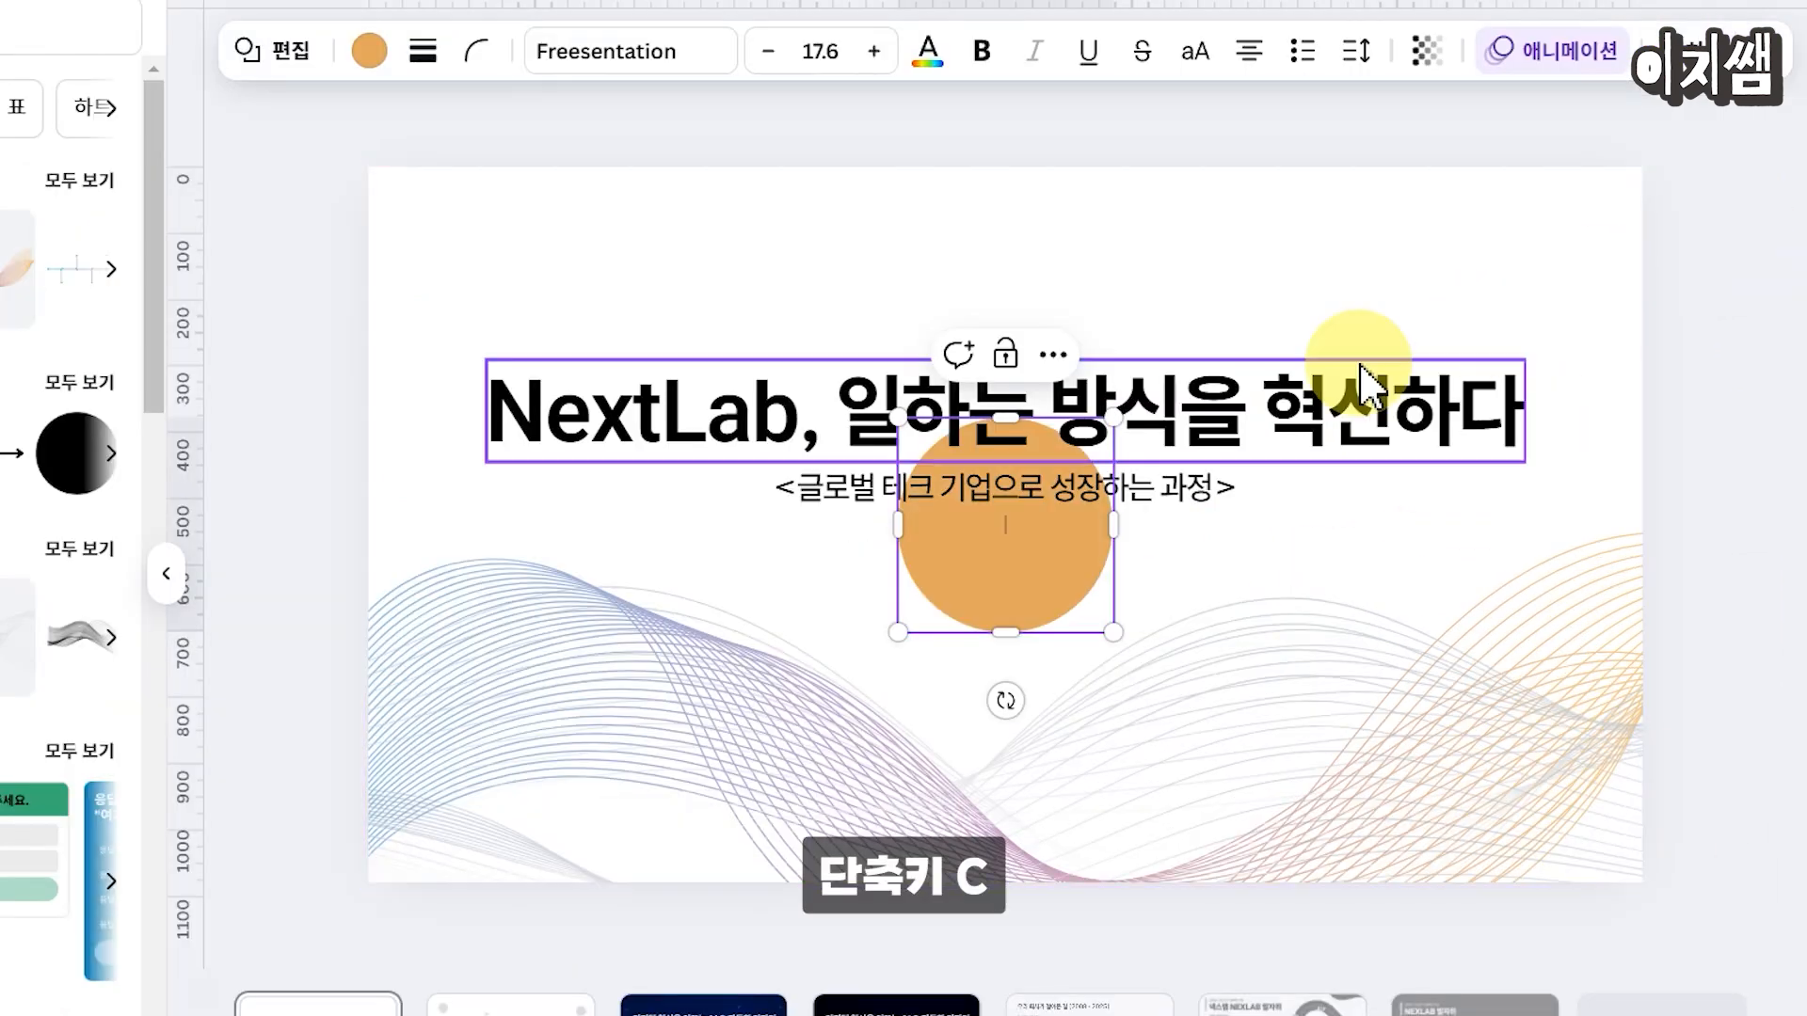
left_click_drag(1057, 617, 659, 381)
left_click_drag(598, 318, 591, 296)
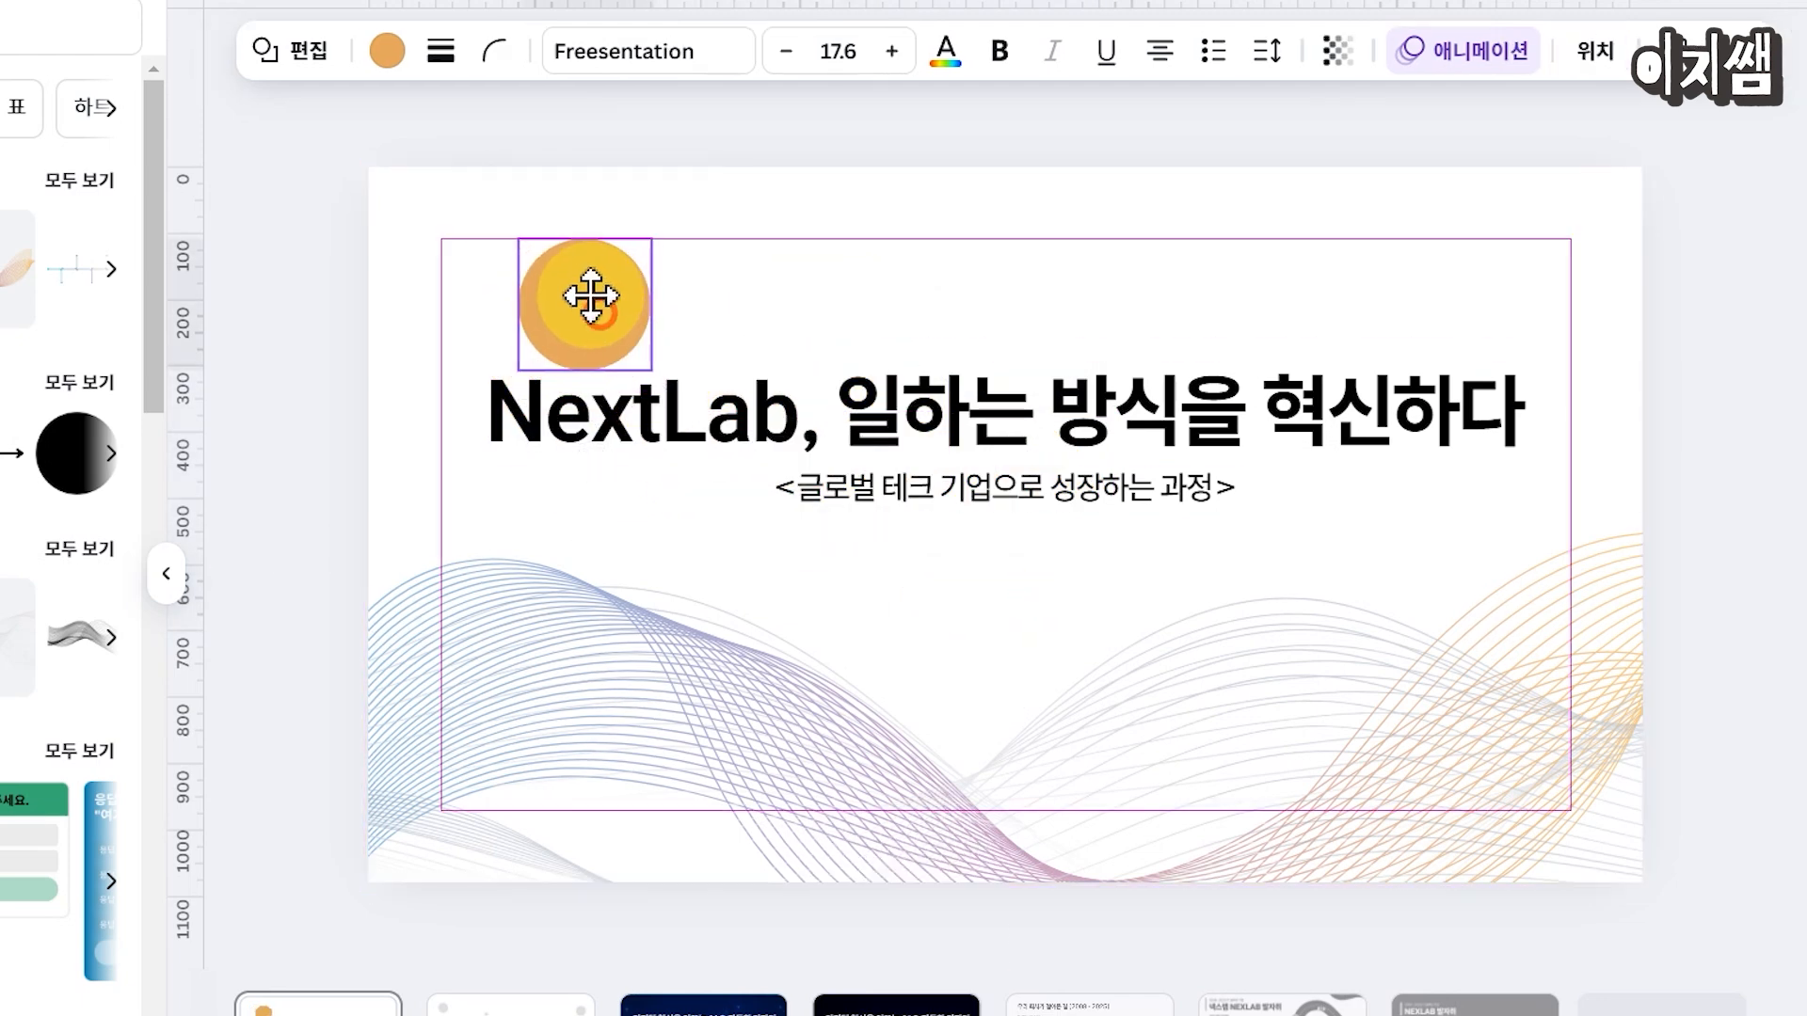
Step: Recolour the circle to the teal blue document colour and make it semi-transparent
left_click(387, 51)
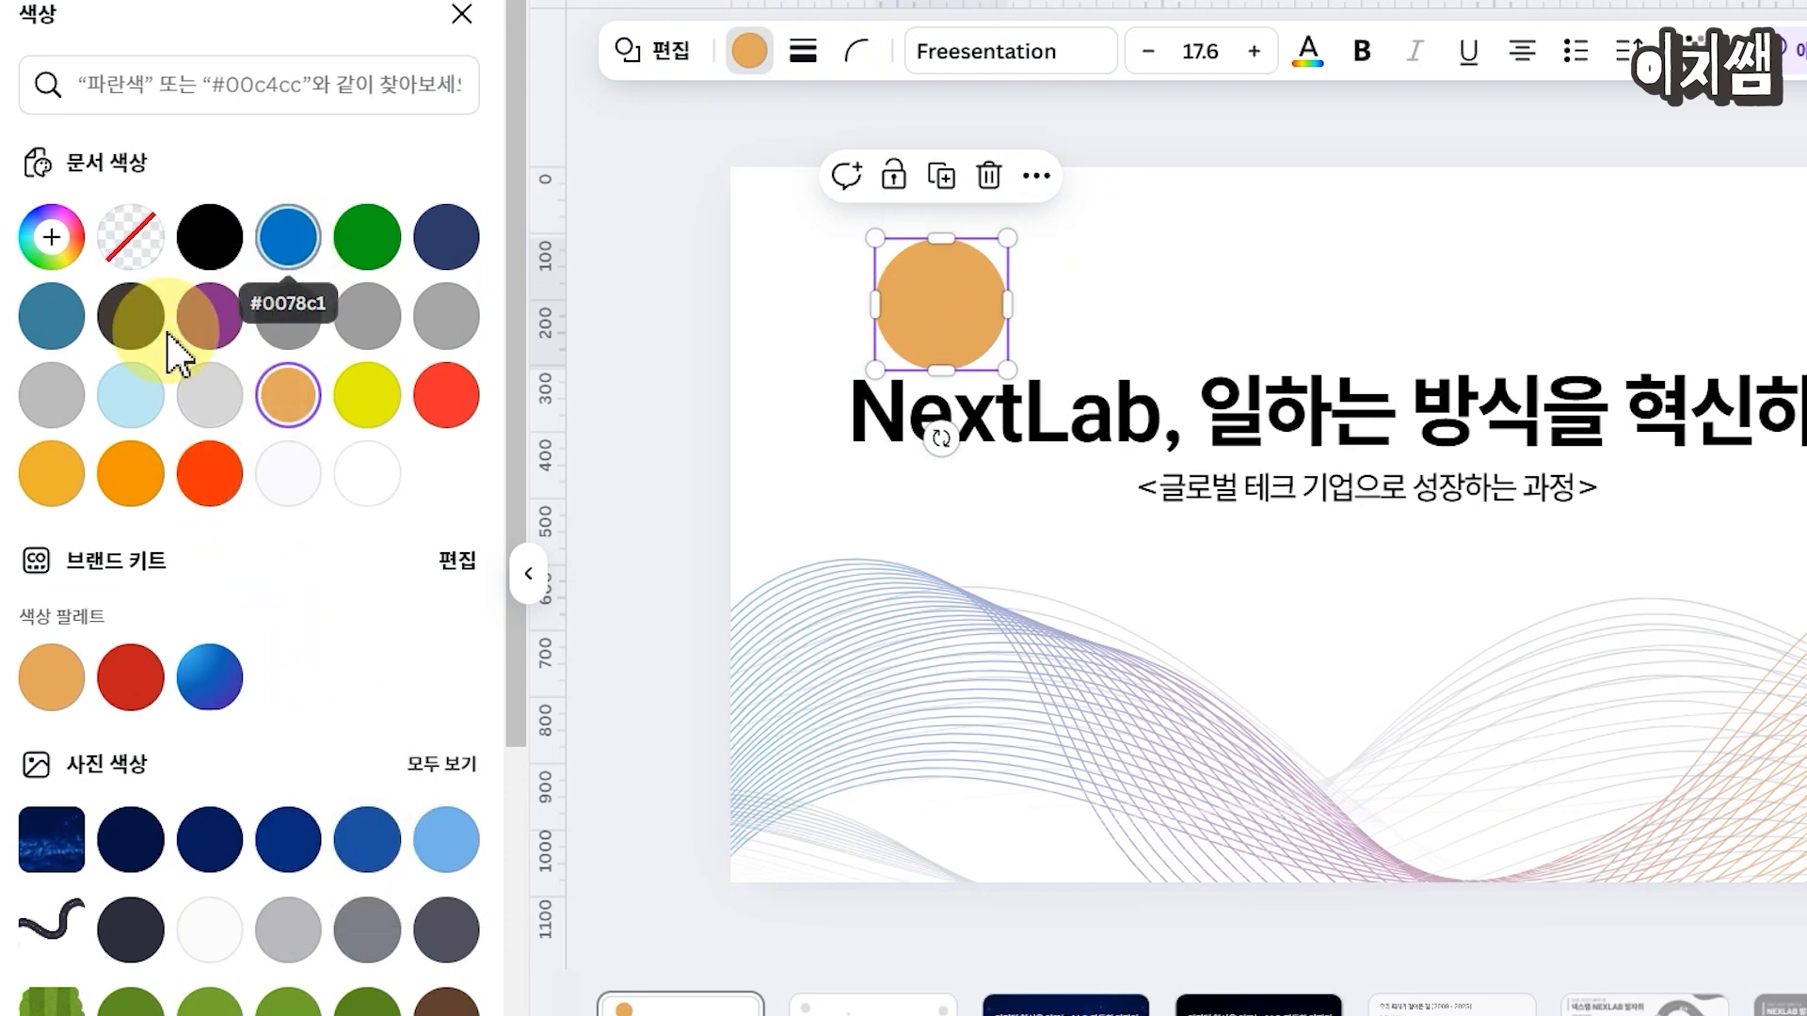
left_click(52, 315)
left_click(1337, 52)
left_click_drag(1383, 179, 1261, 179)
Step: Place the teal circle over the left wave crest, with smaller copies near the slide's right edge and above the title
left_click_drag(591, 303, 1482, 543)
left_click_drag(1537, 614, 846, 273)
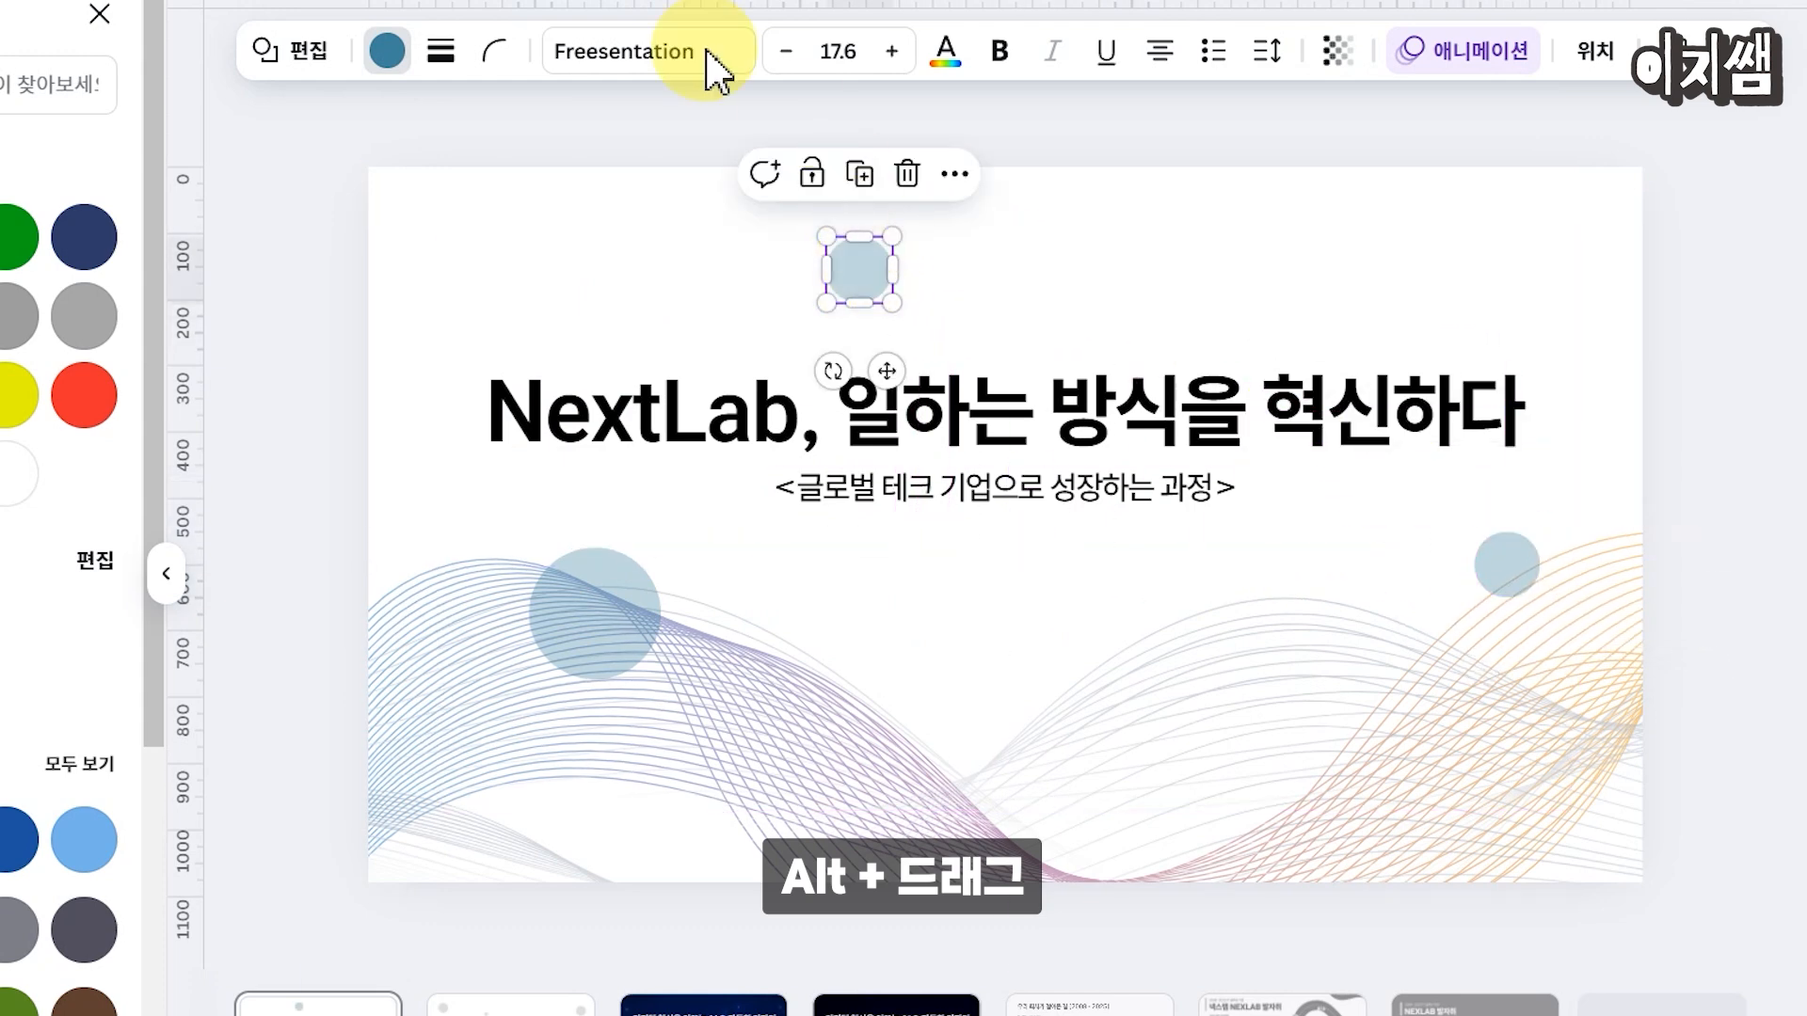
Step: Recolour the circle above the title grey, shift it left and put a smaller grey copy over the waves right of centre
left_click(384, 54)
left_click(381, 54)
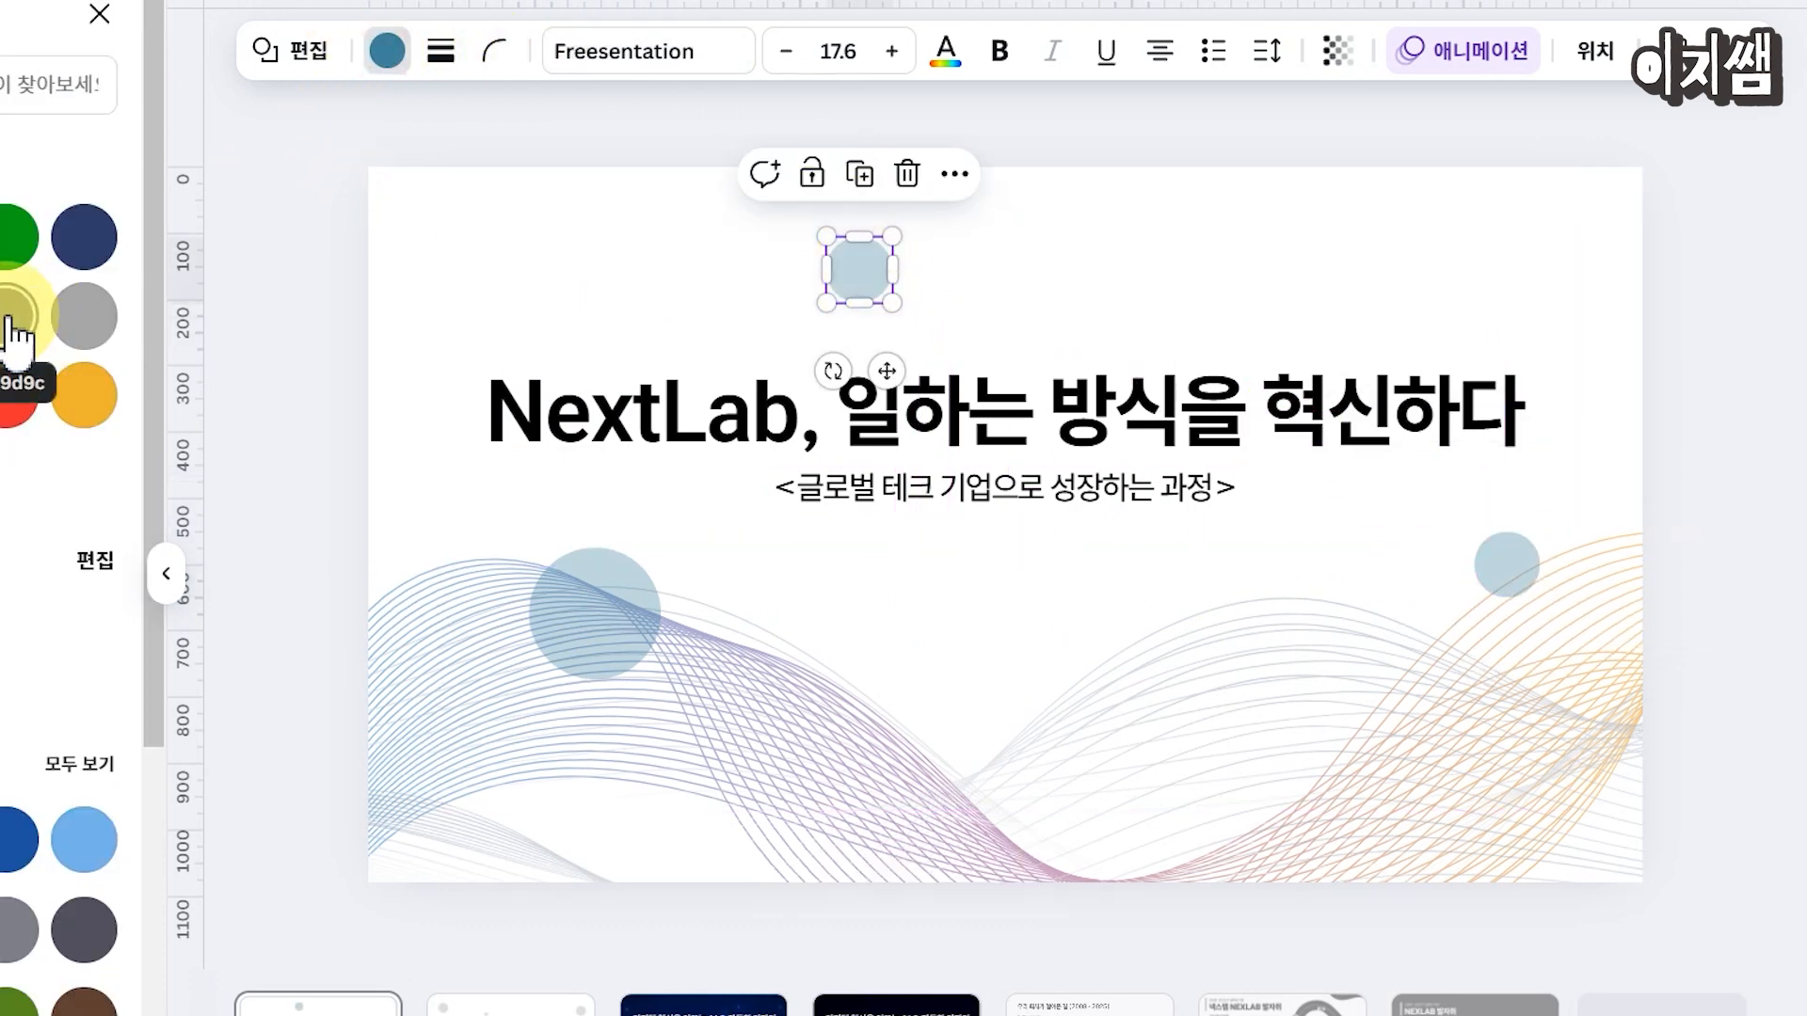
left_click_drag(867, 271, 750, 282)
left_click_drag(1335, 536, 1195, 755)
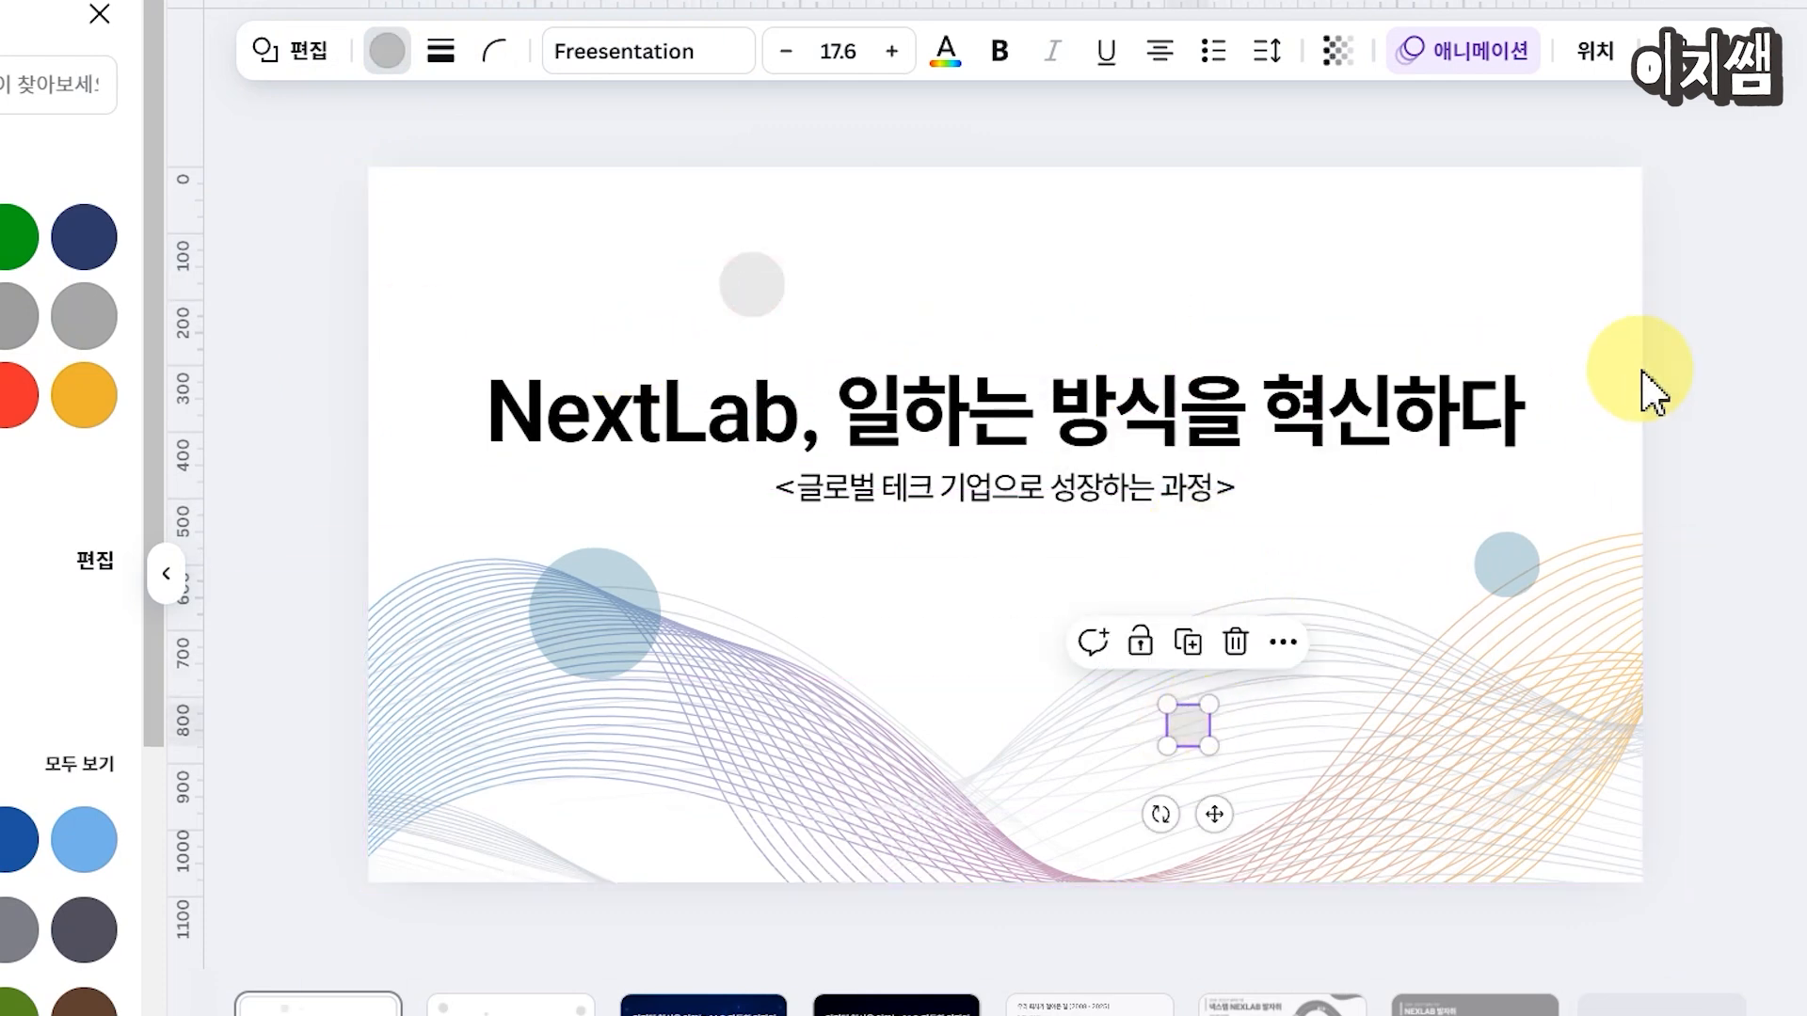
left_click(1752, 328)
Step: Colour the title words "일하는 방식" and "혁신" dark navy
left_click(1274, 444)
left_click(1114, 406)
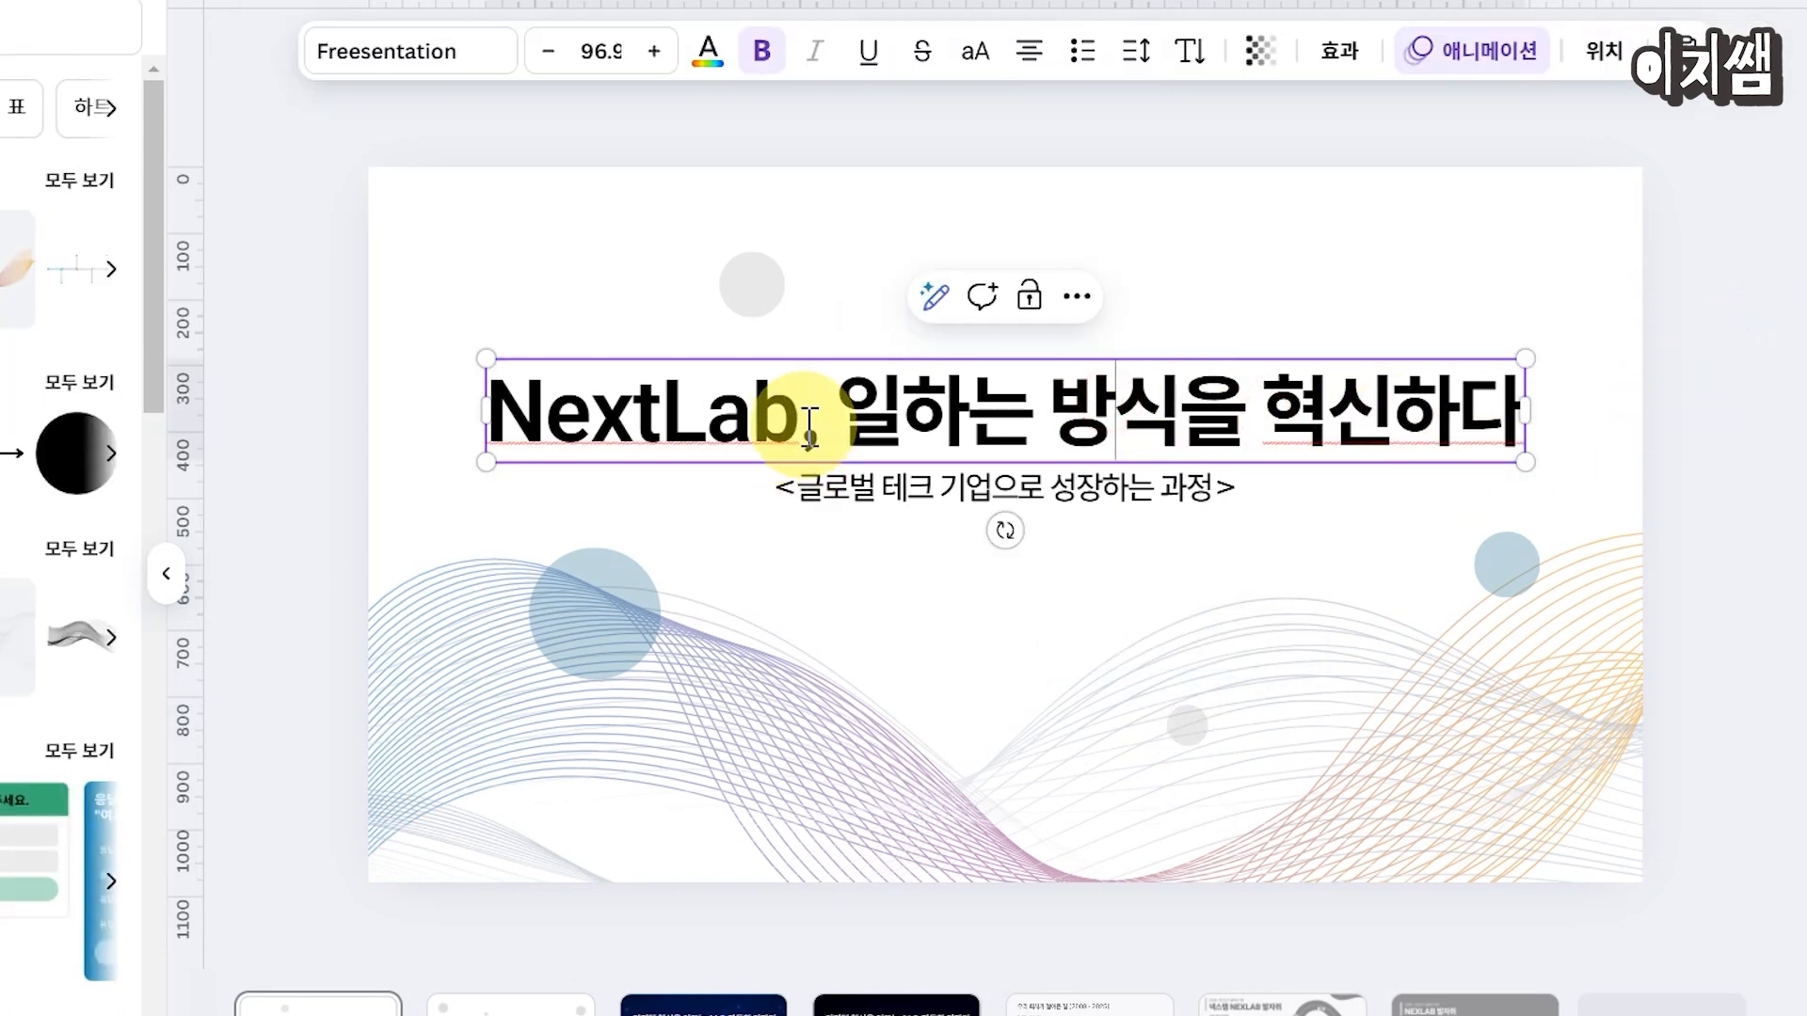
left_click_drag(844, 412, 1176, 412)
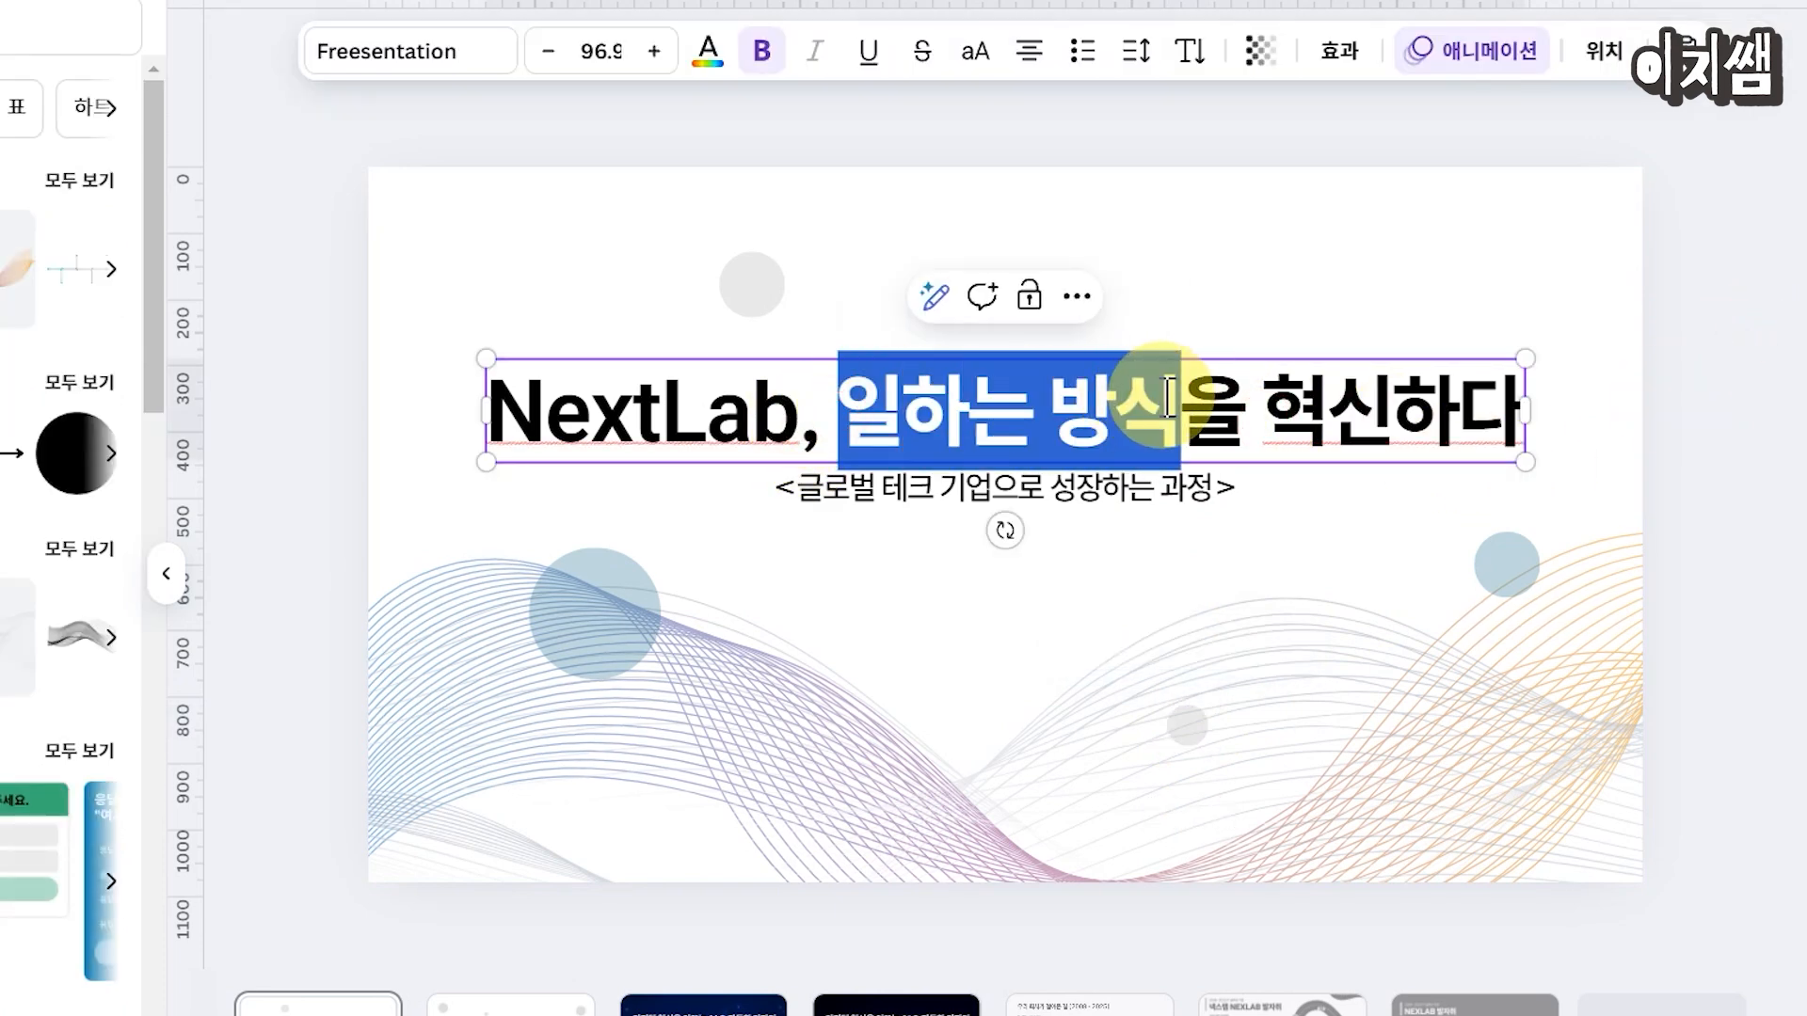
left_click(710, 56)
left_click(40, 242)
left_click(1623, 428)
left_click_drag(1637, 423, 1769, 414)
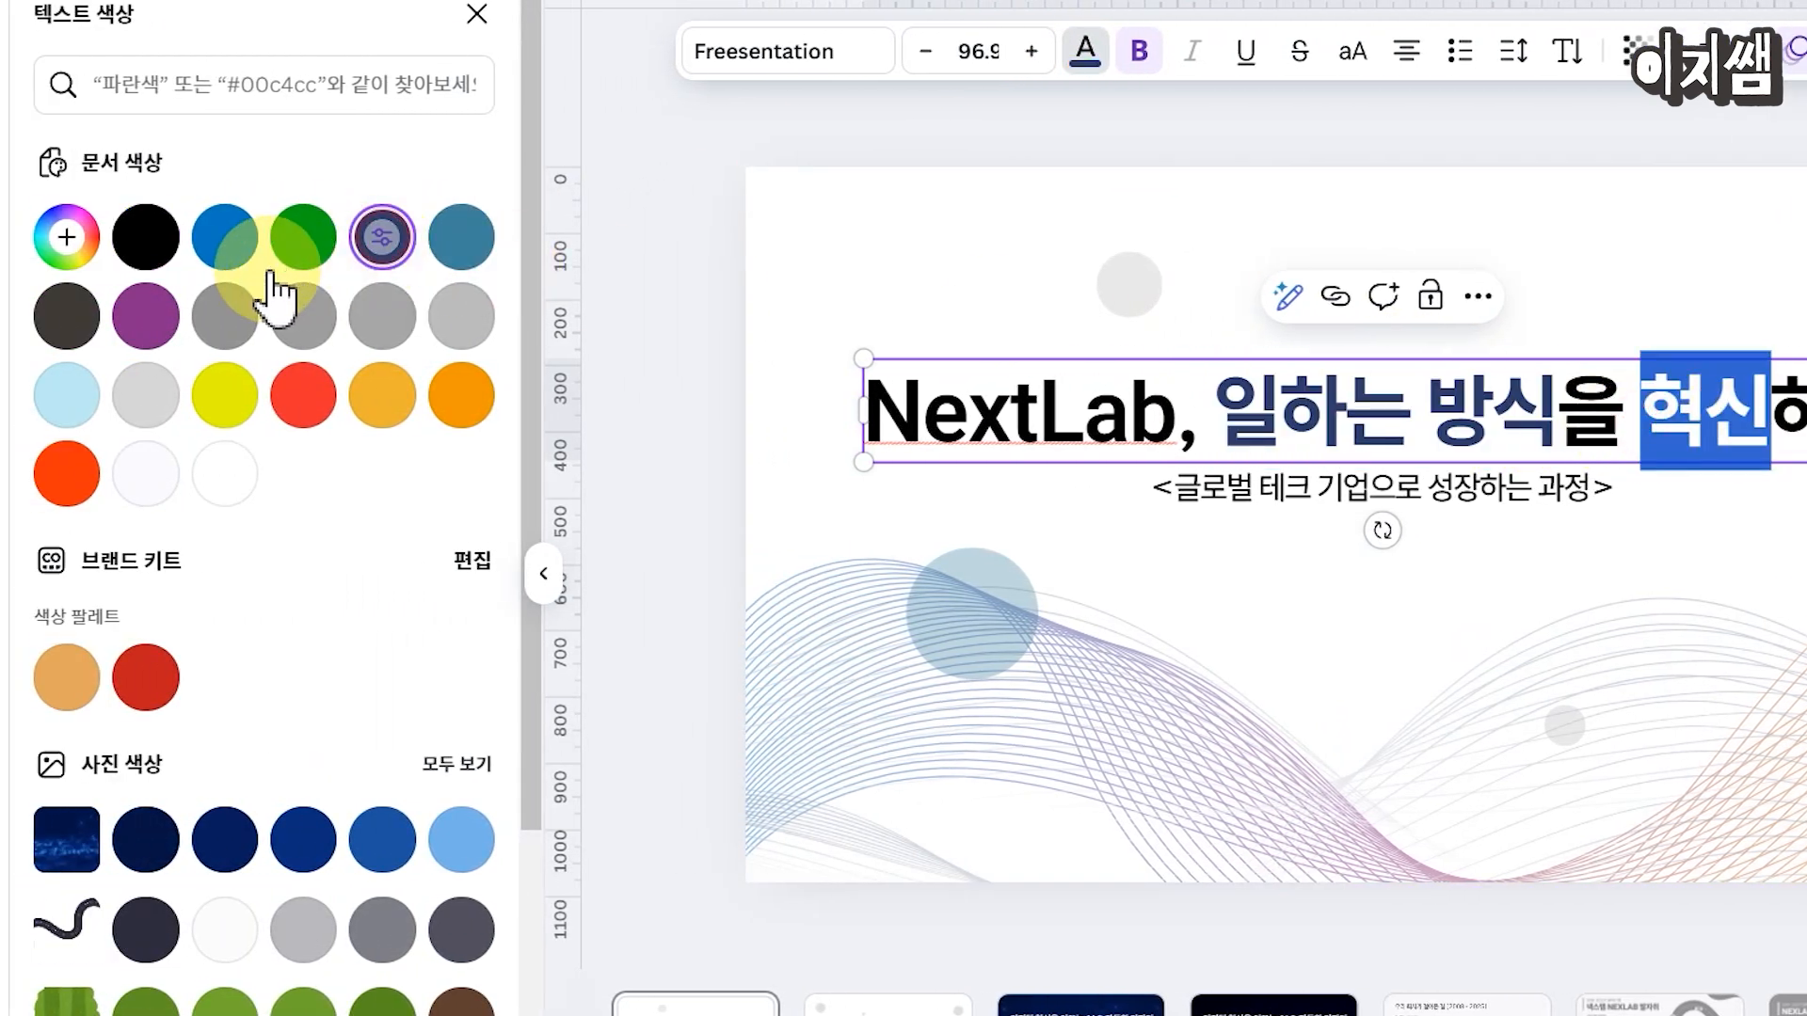
left_click(1714, 704)
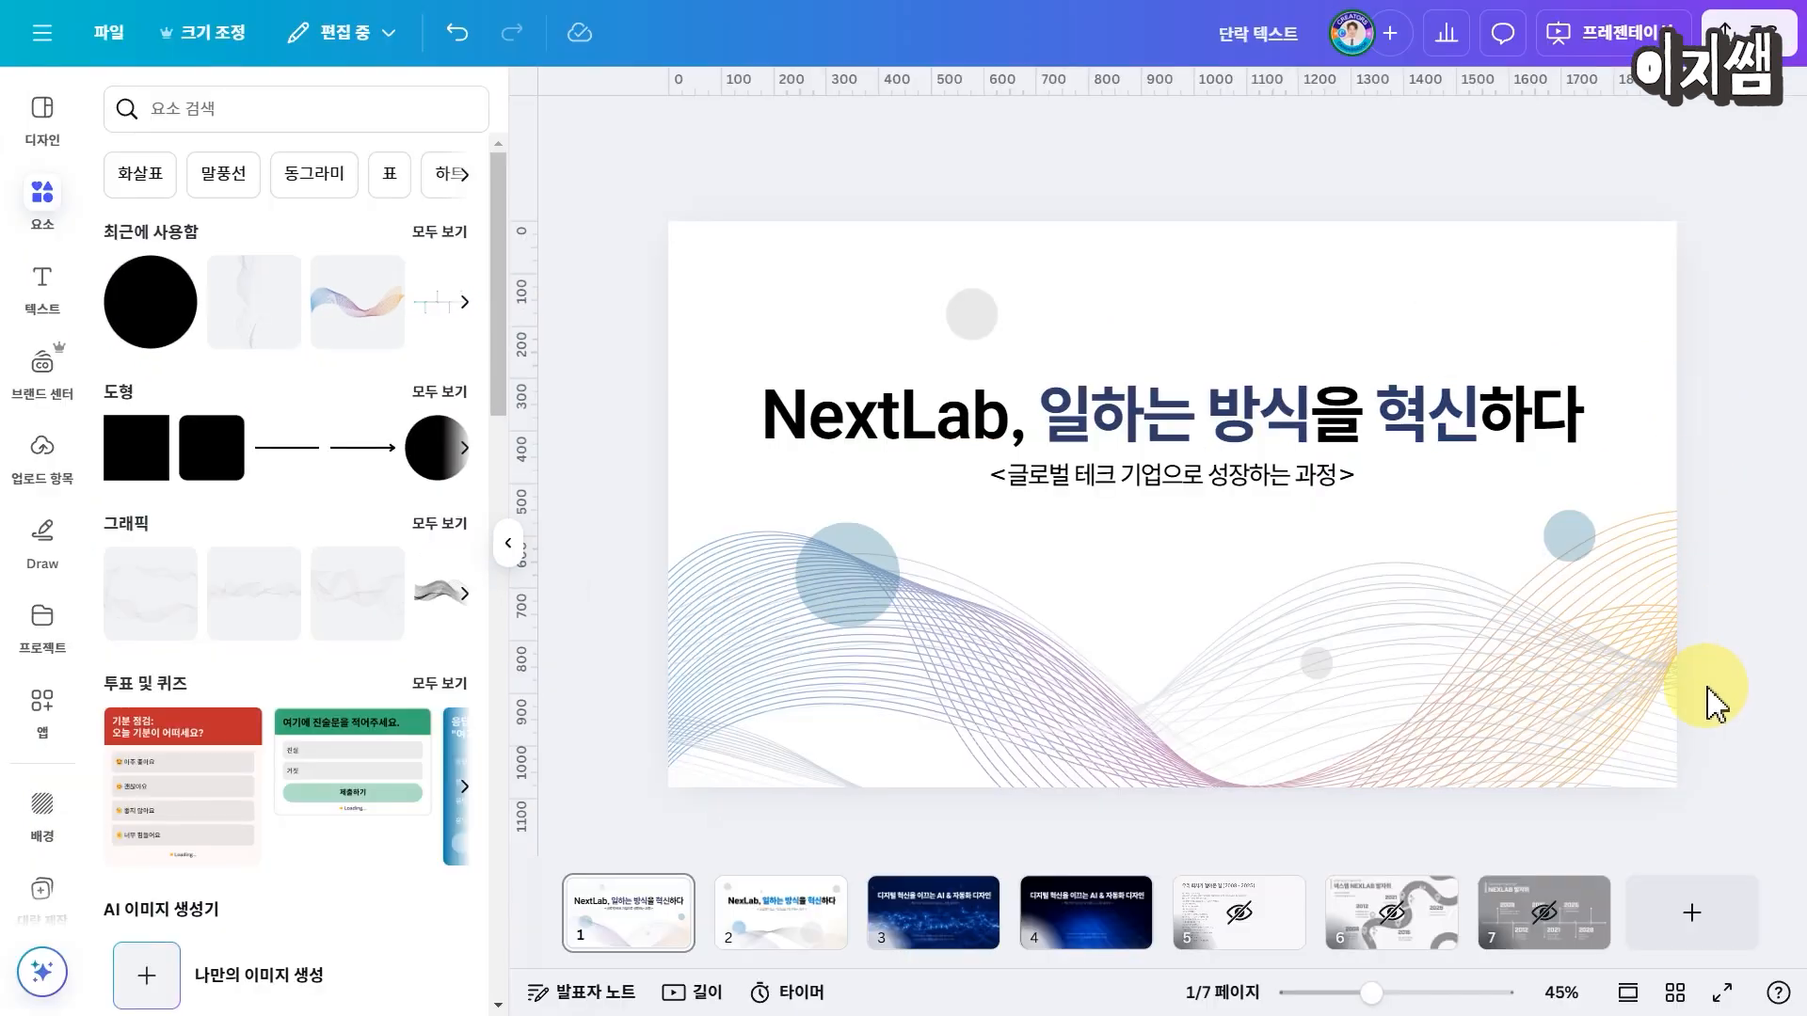
Step: View the slides in full-screen presentation mode and return to editing
left_click(1720, 993)
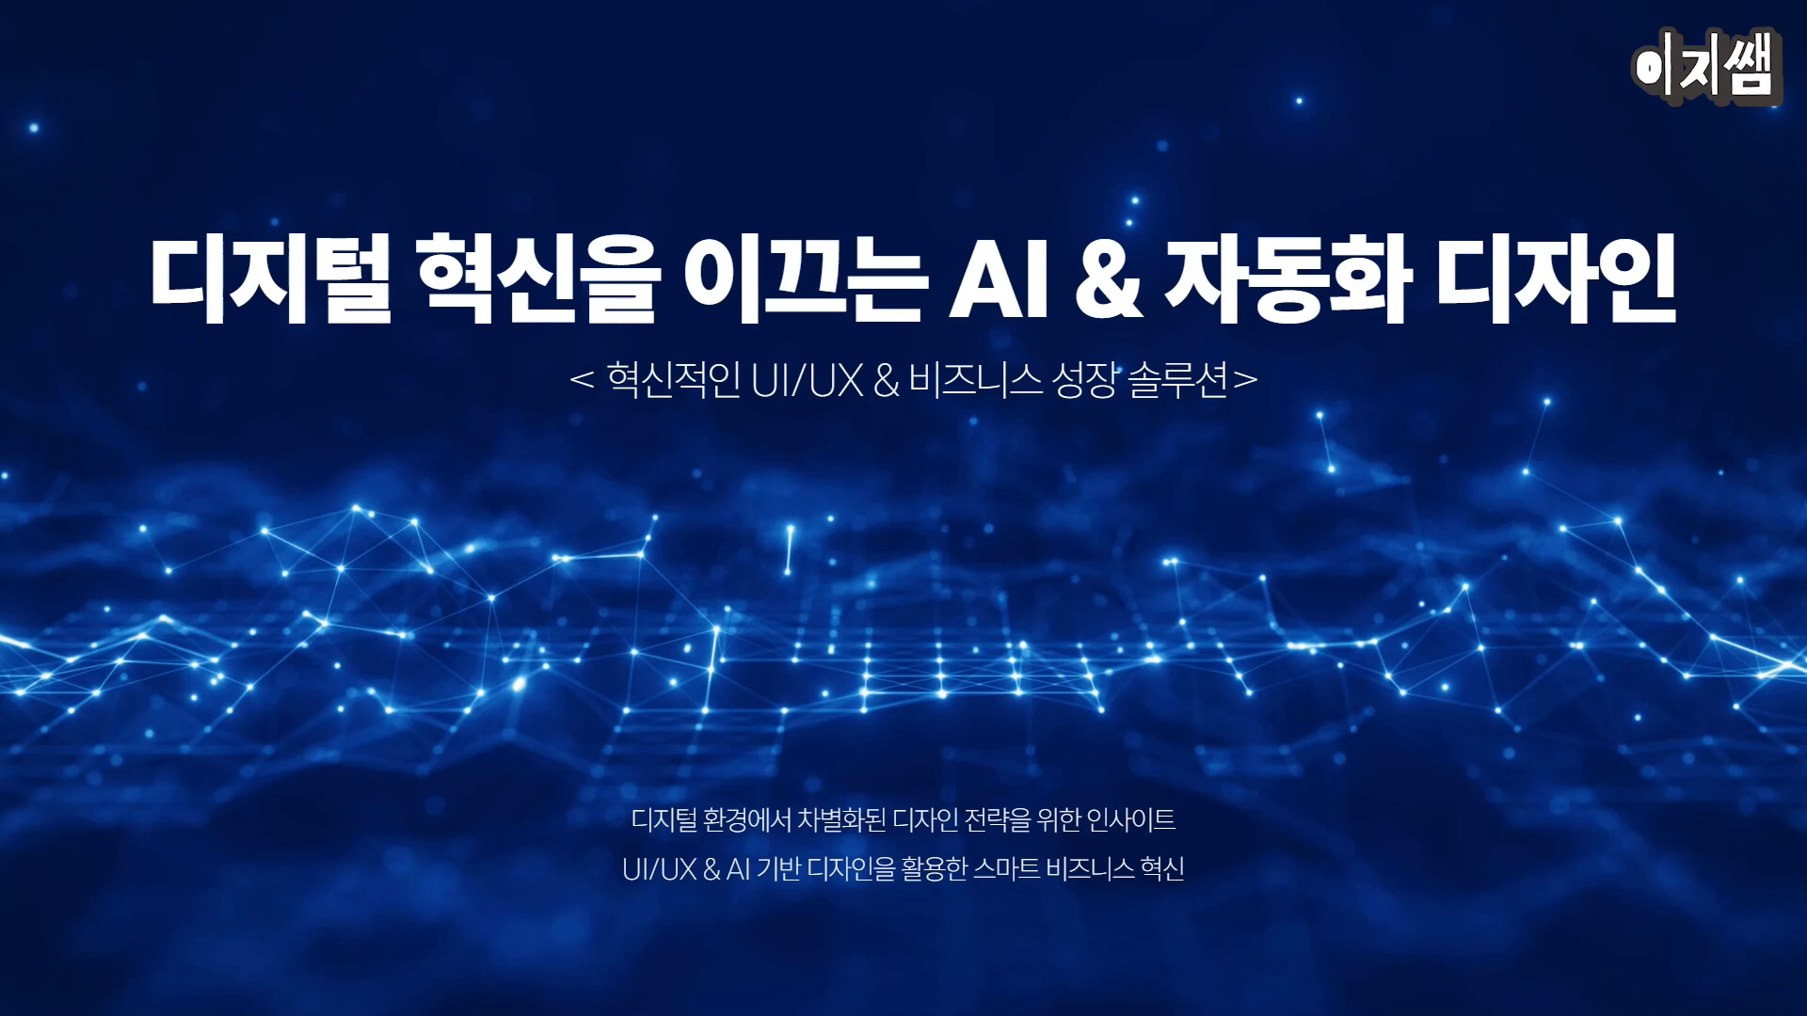
key("Escape")
Step: Set the background colour of the third slide to the dark navy from the photo colours
left_click(1149, 371)
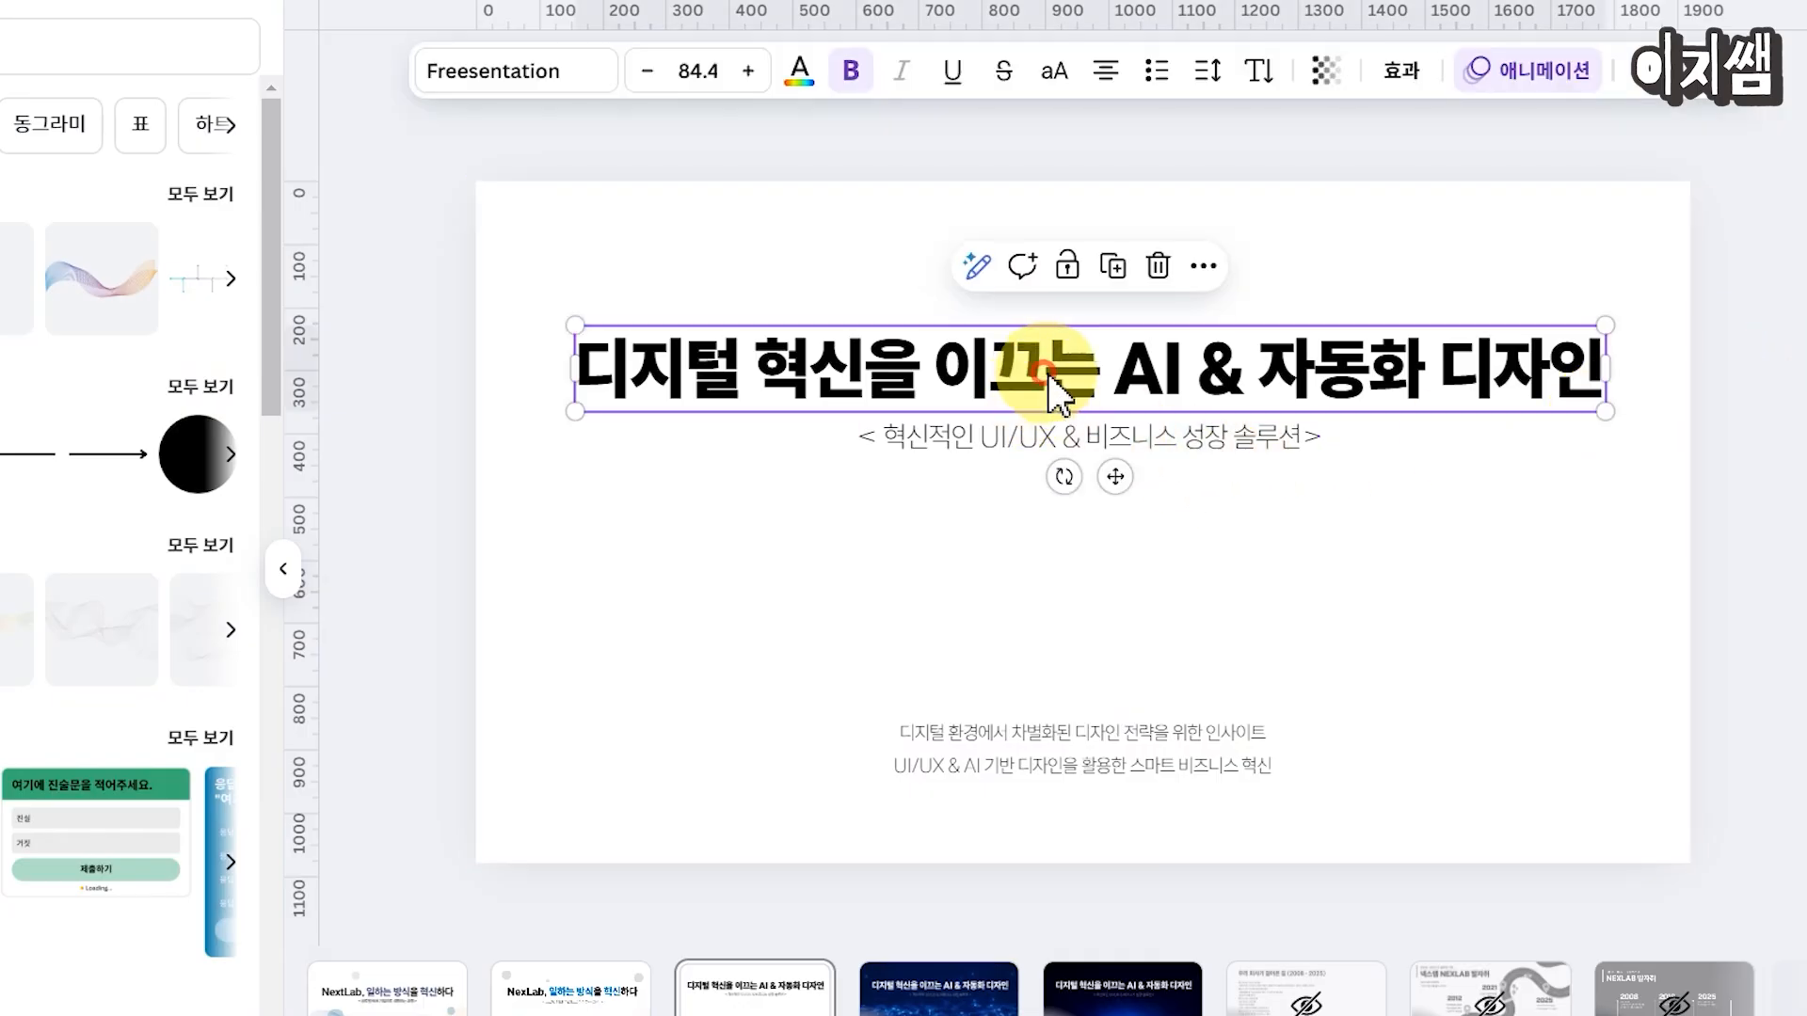
left_click(1762, 572)
left_click(1420, 577)
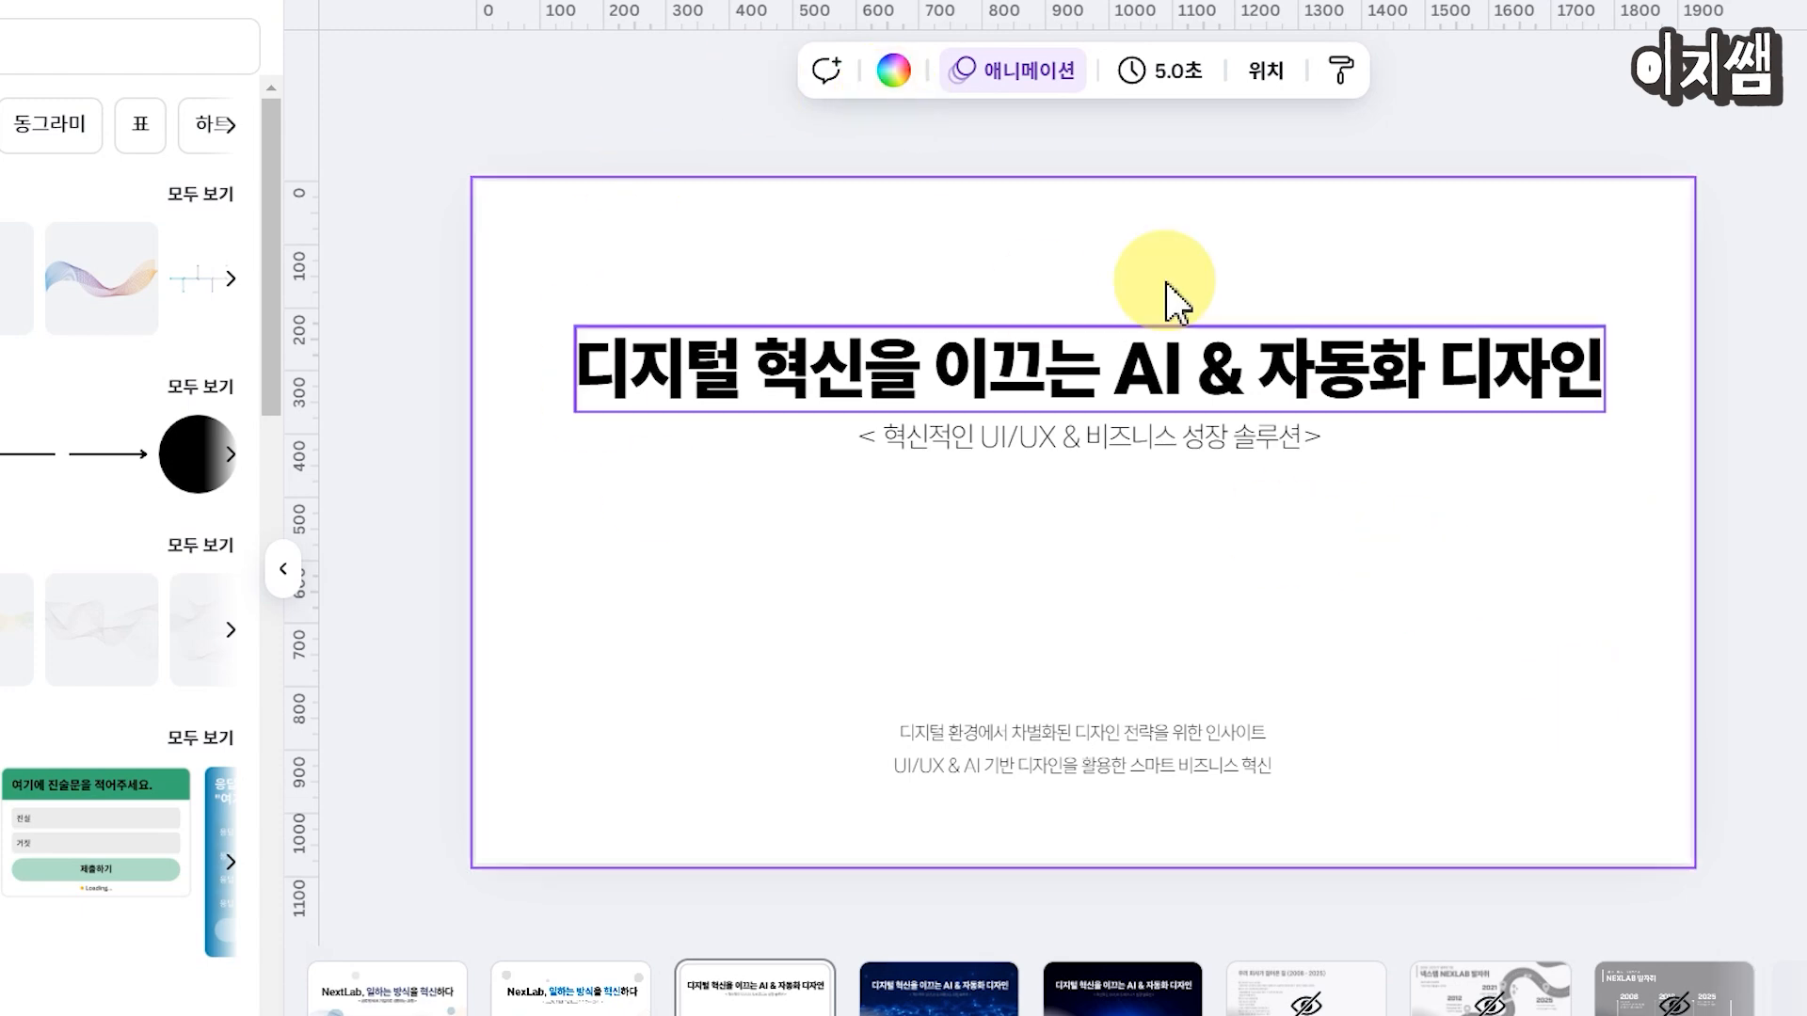
left_click(899, 77)
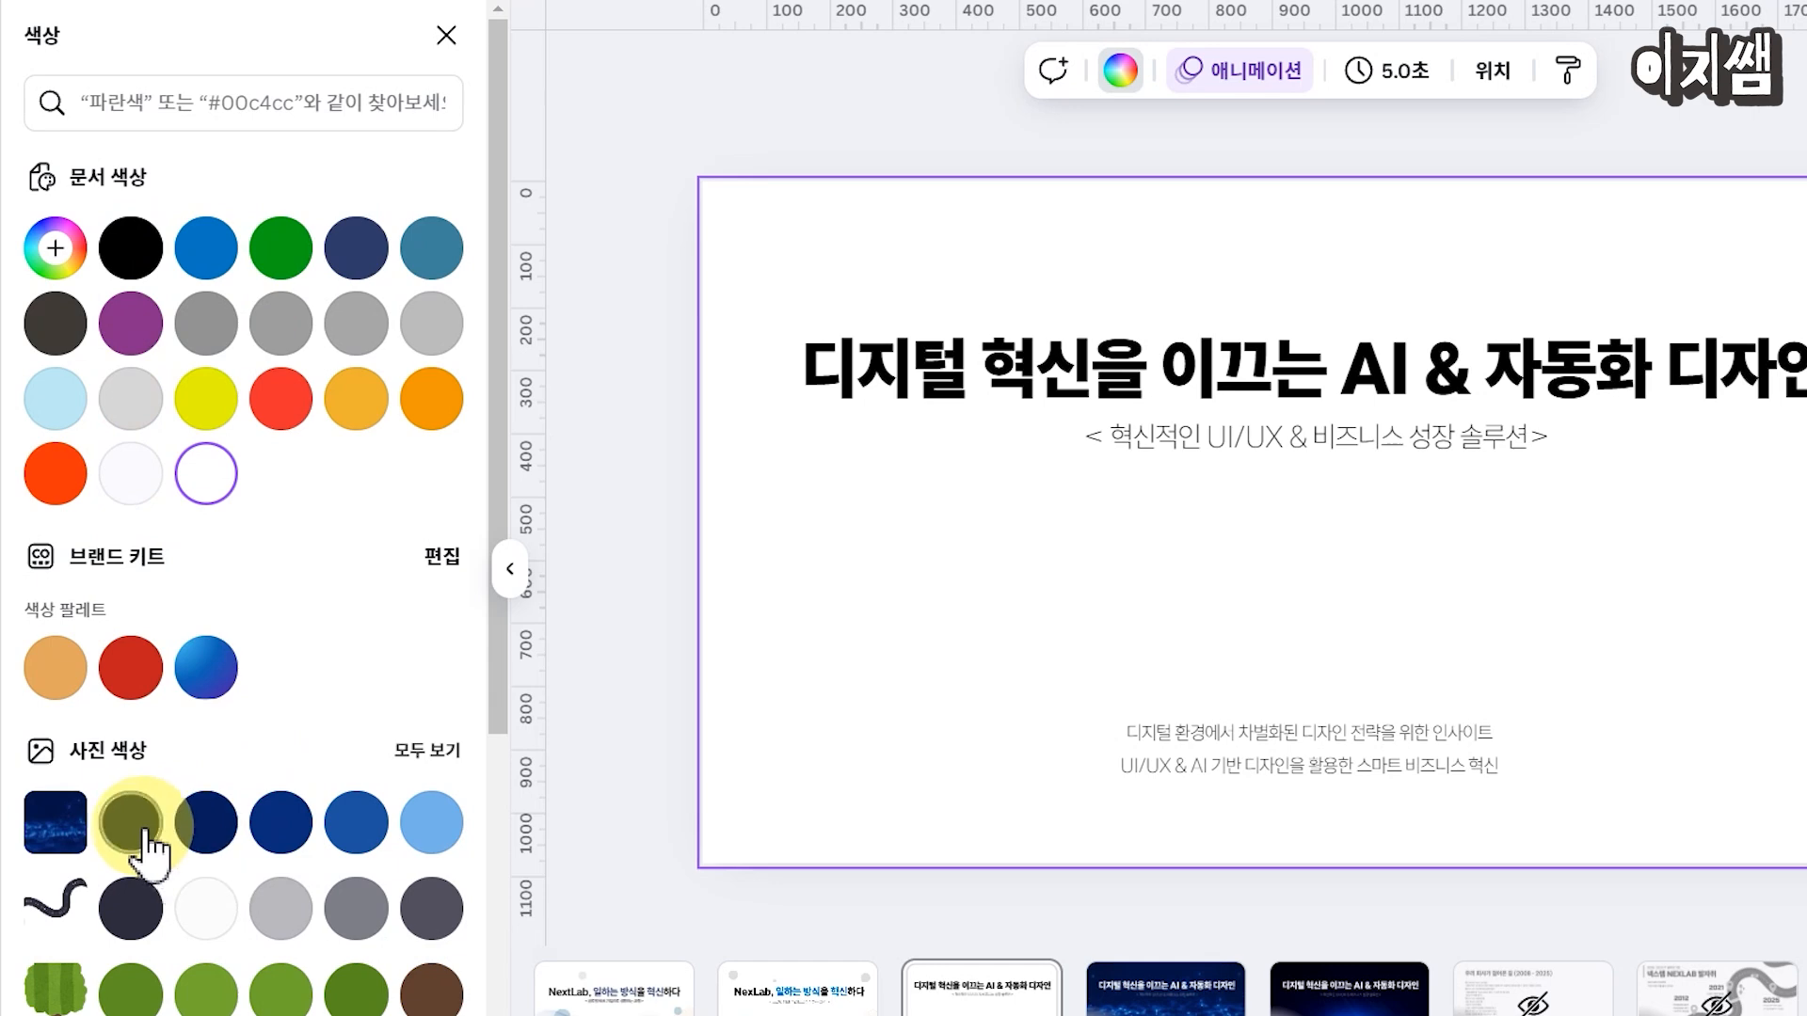
left_click(145, 826)
Step: Recolour the title, the subtitle and both small lower text lines on the third slide white
left_click_drag(1512, 407, 1341, 817)
left_click(1181, 377)
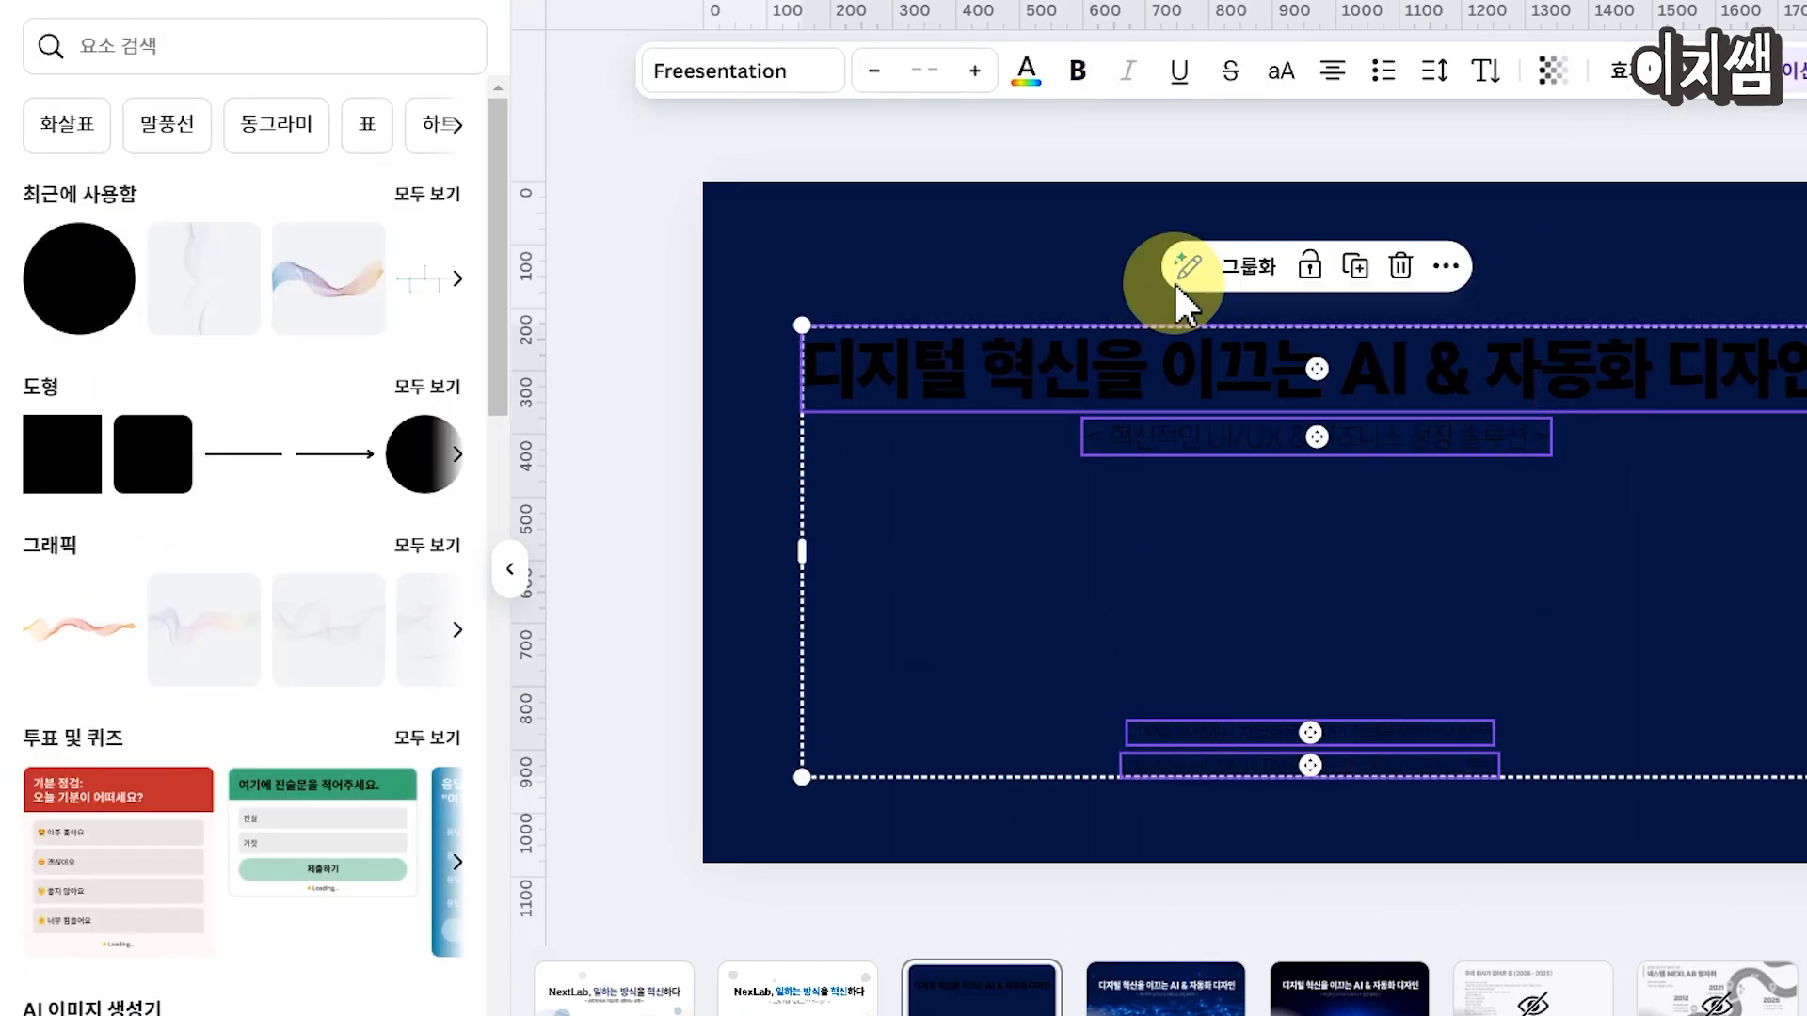
left_click(1032, 94)
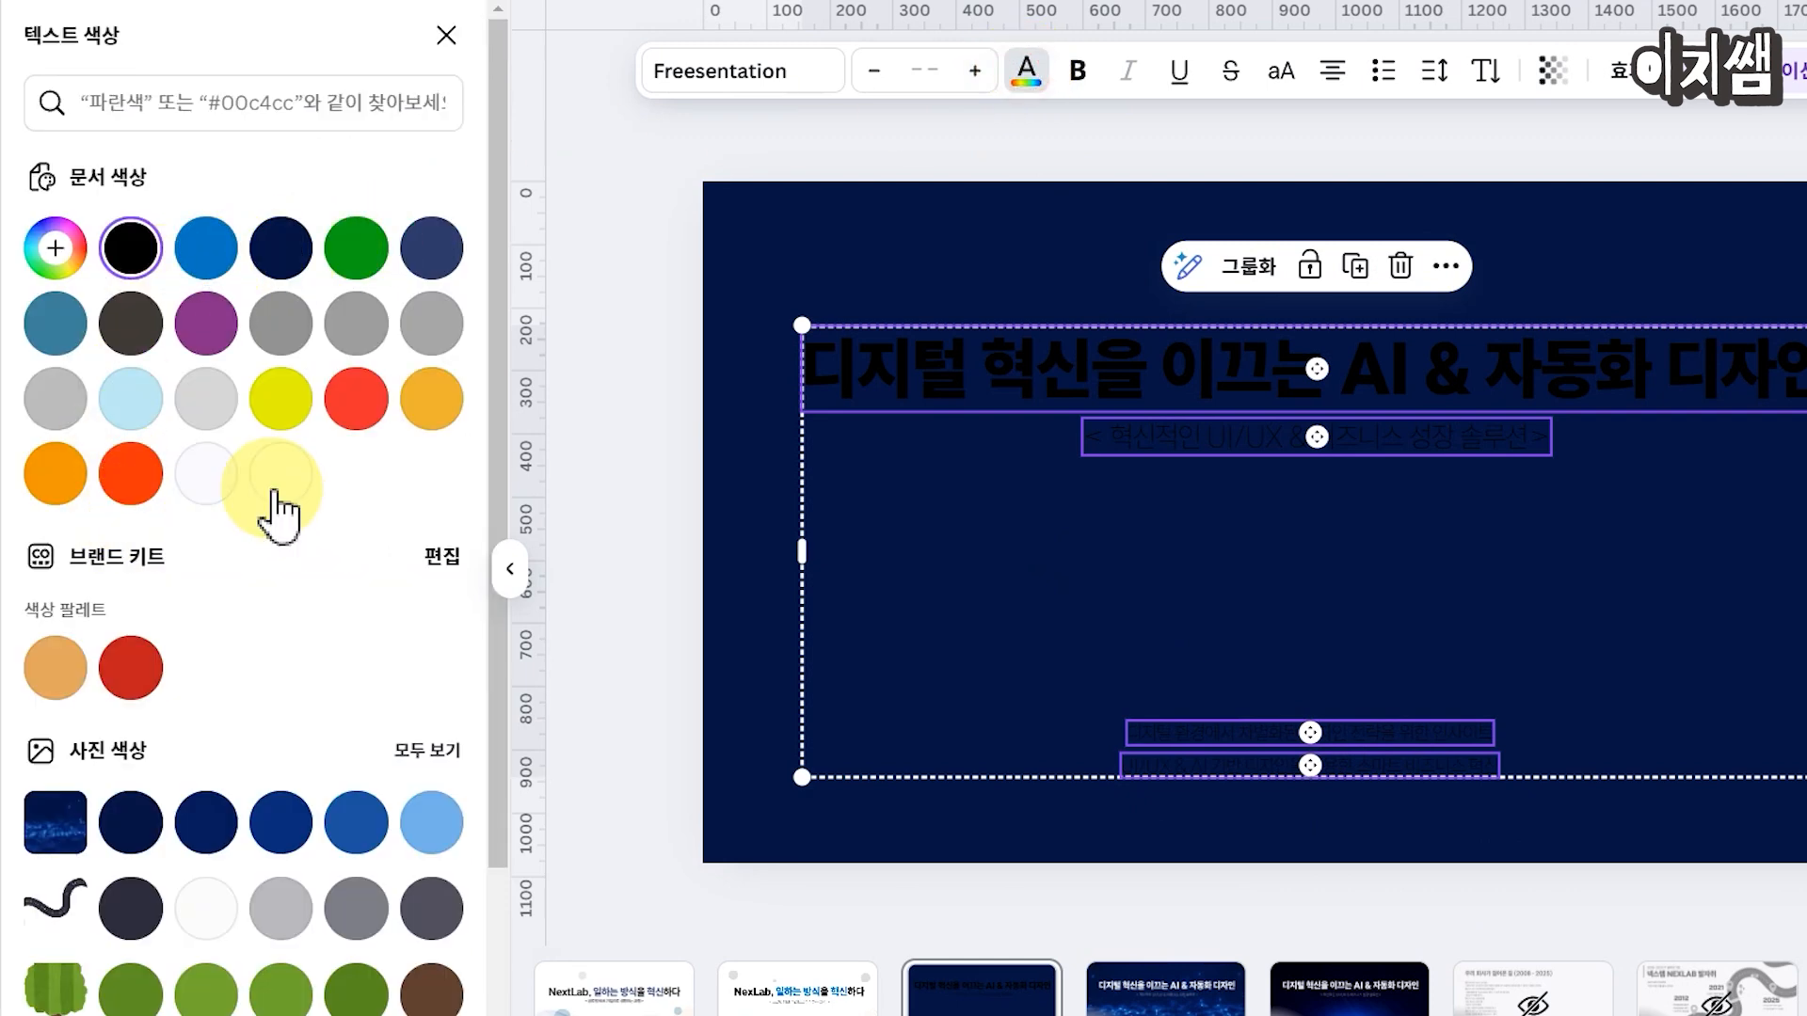
left_click(207, 473)
left_click(1802, 339)
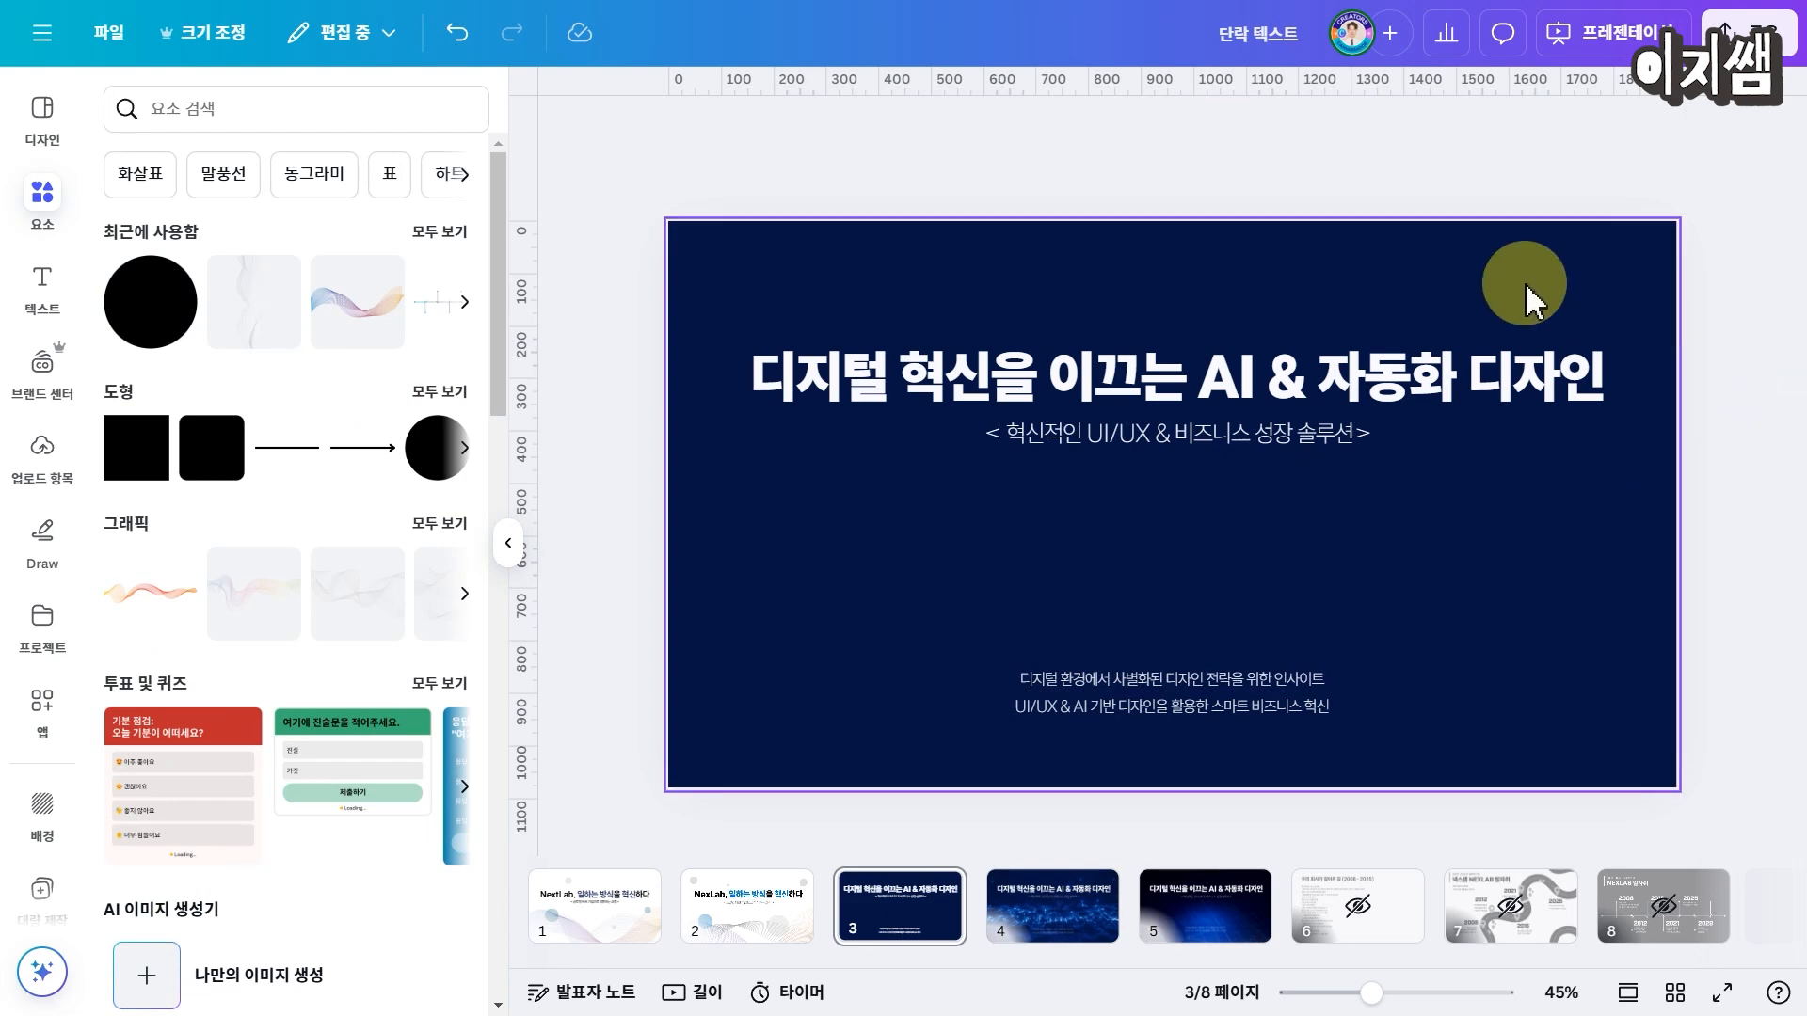
Step: Search the elements library for "디지털" and limit the results to photos
left_click(311, 115)
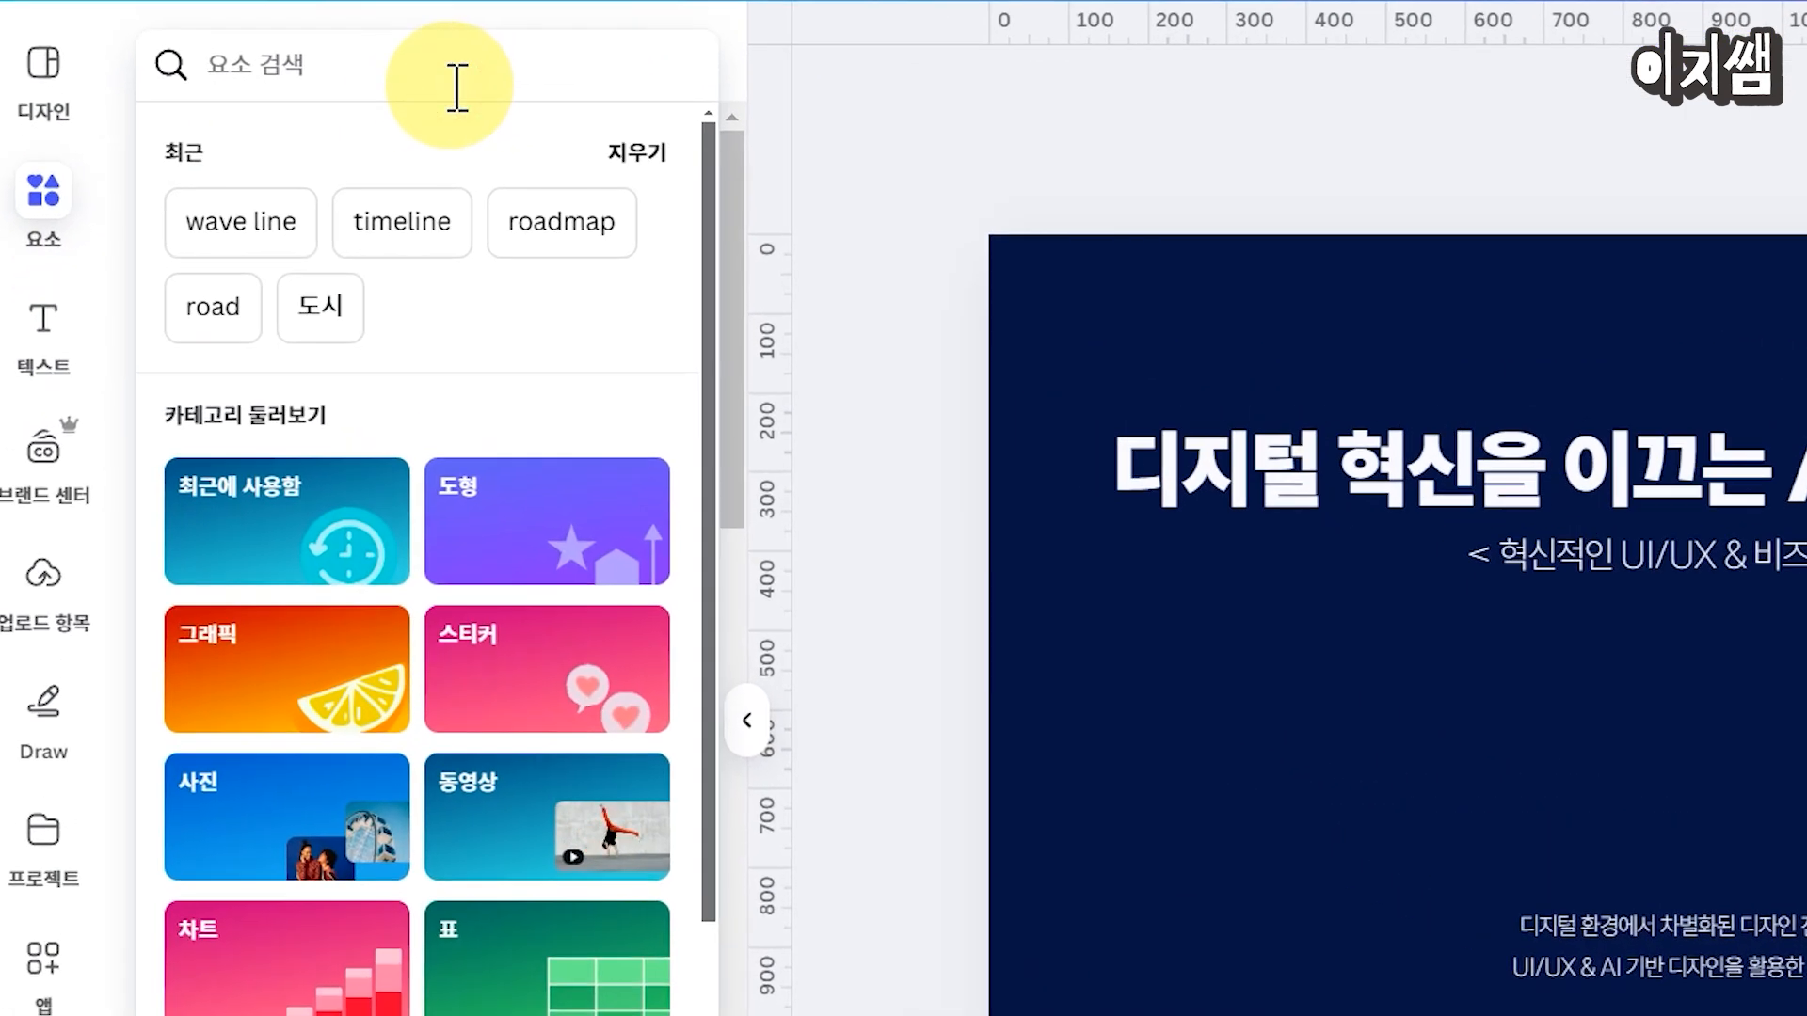
type("el")
key("BackSpace")
key("BackSpace")
type("디지털")
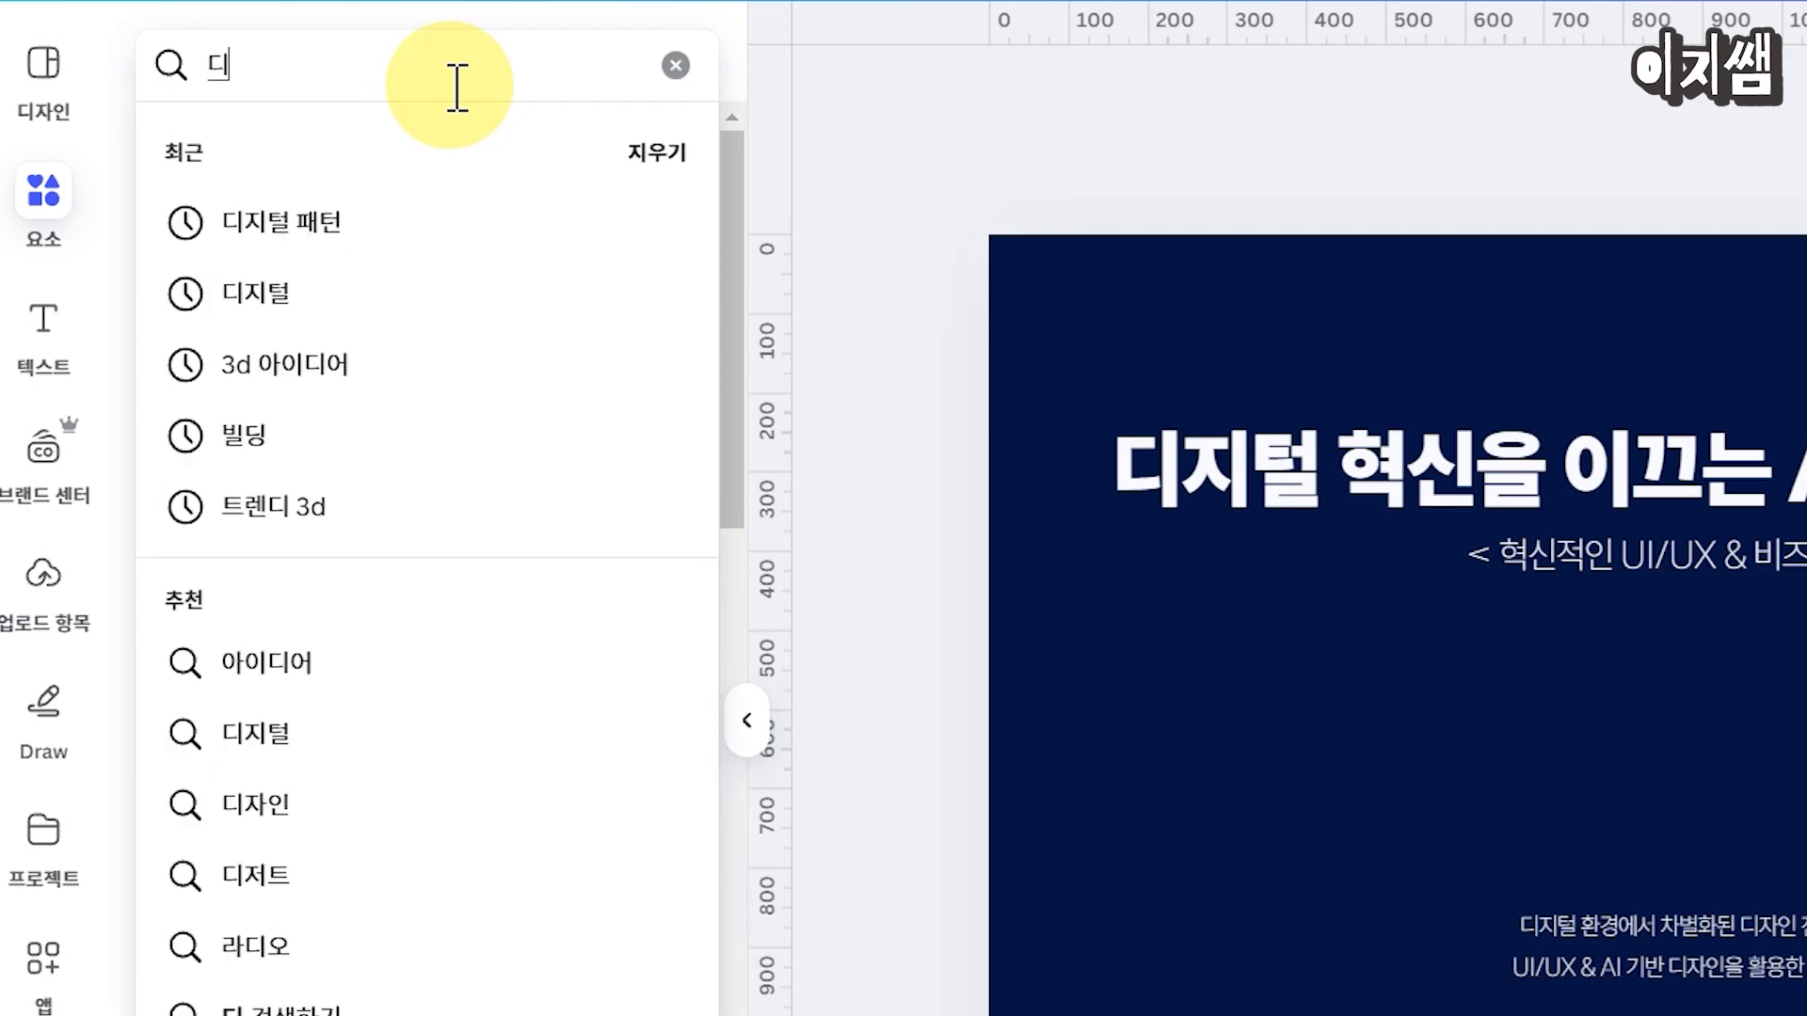
key("Return")
left_click(344, 149)
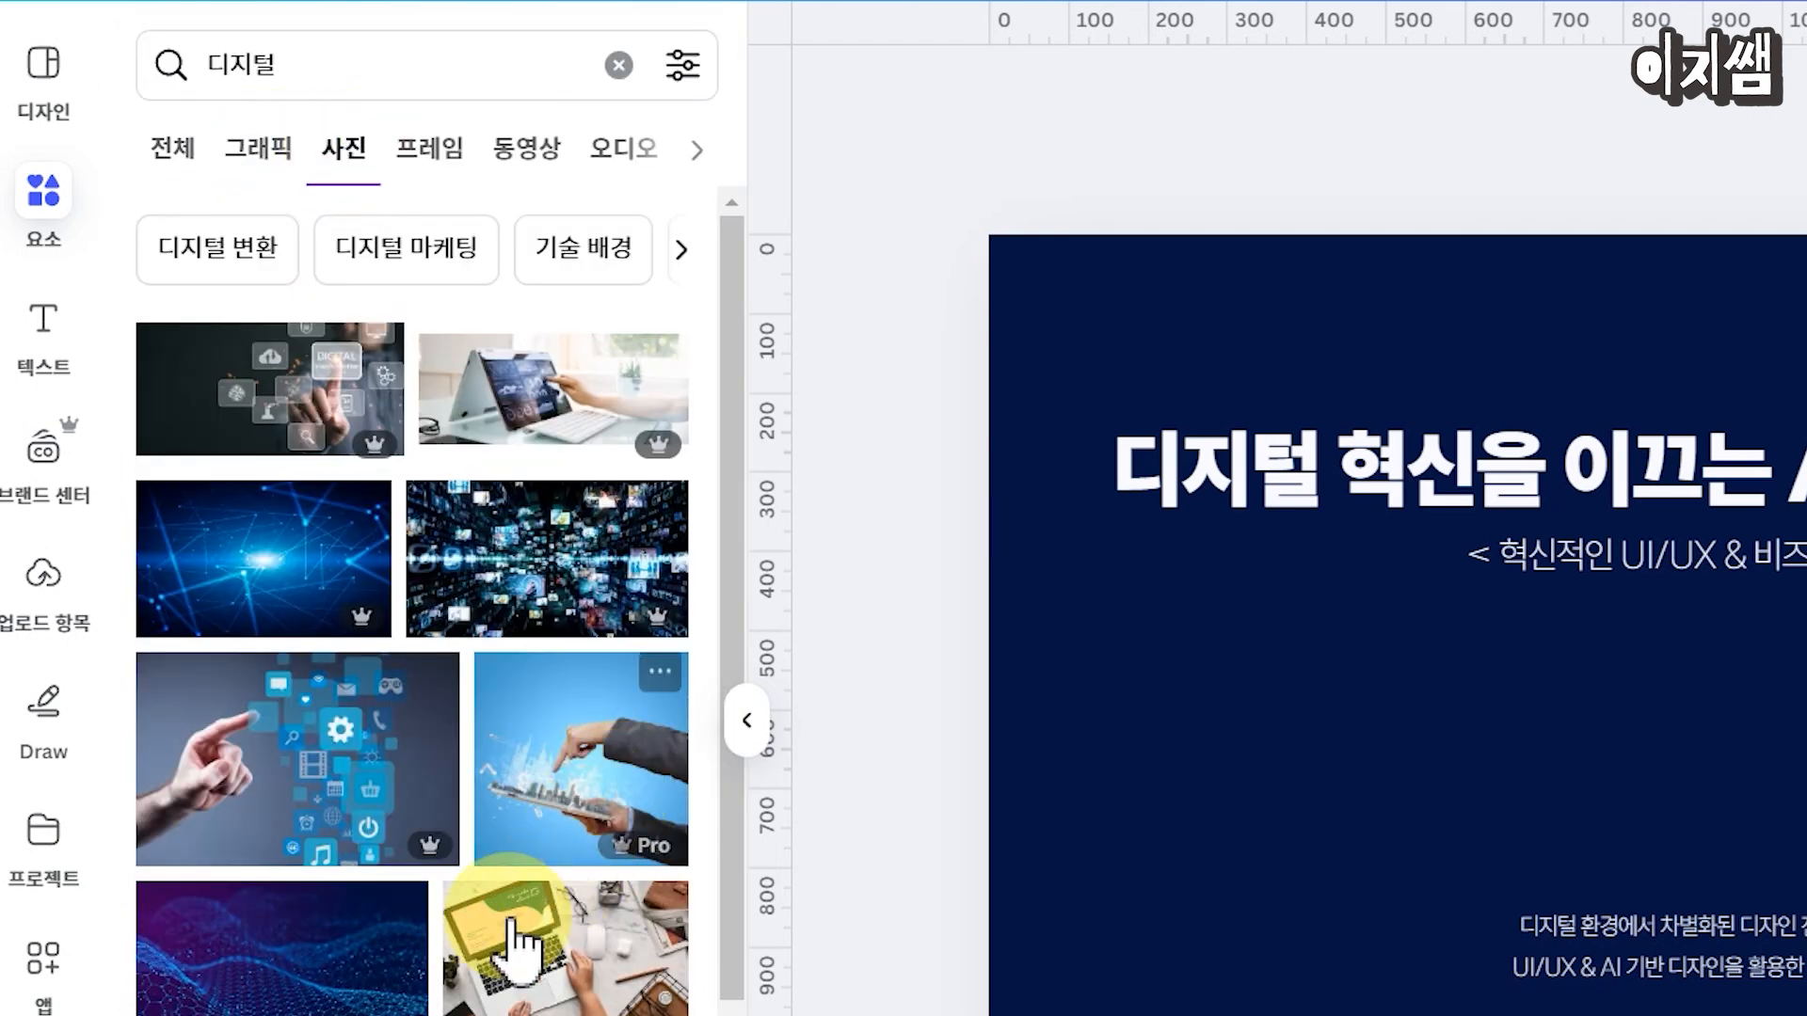
Step: Fill the third slide behind the text with the purple-blue photo of a wavy hexagonal network
scroll(504, 753, "down", 10)
scroll(525, 766, "up", 7)
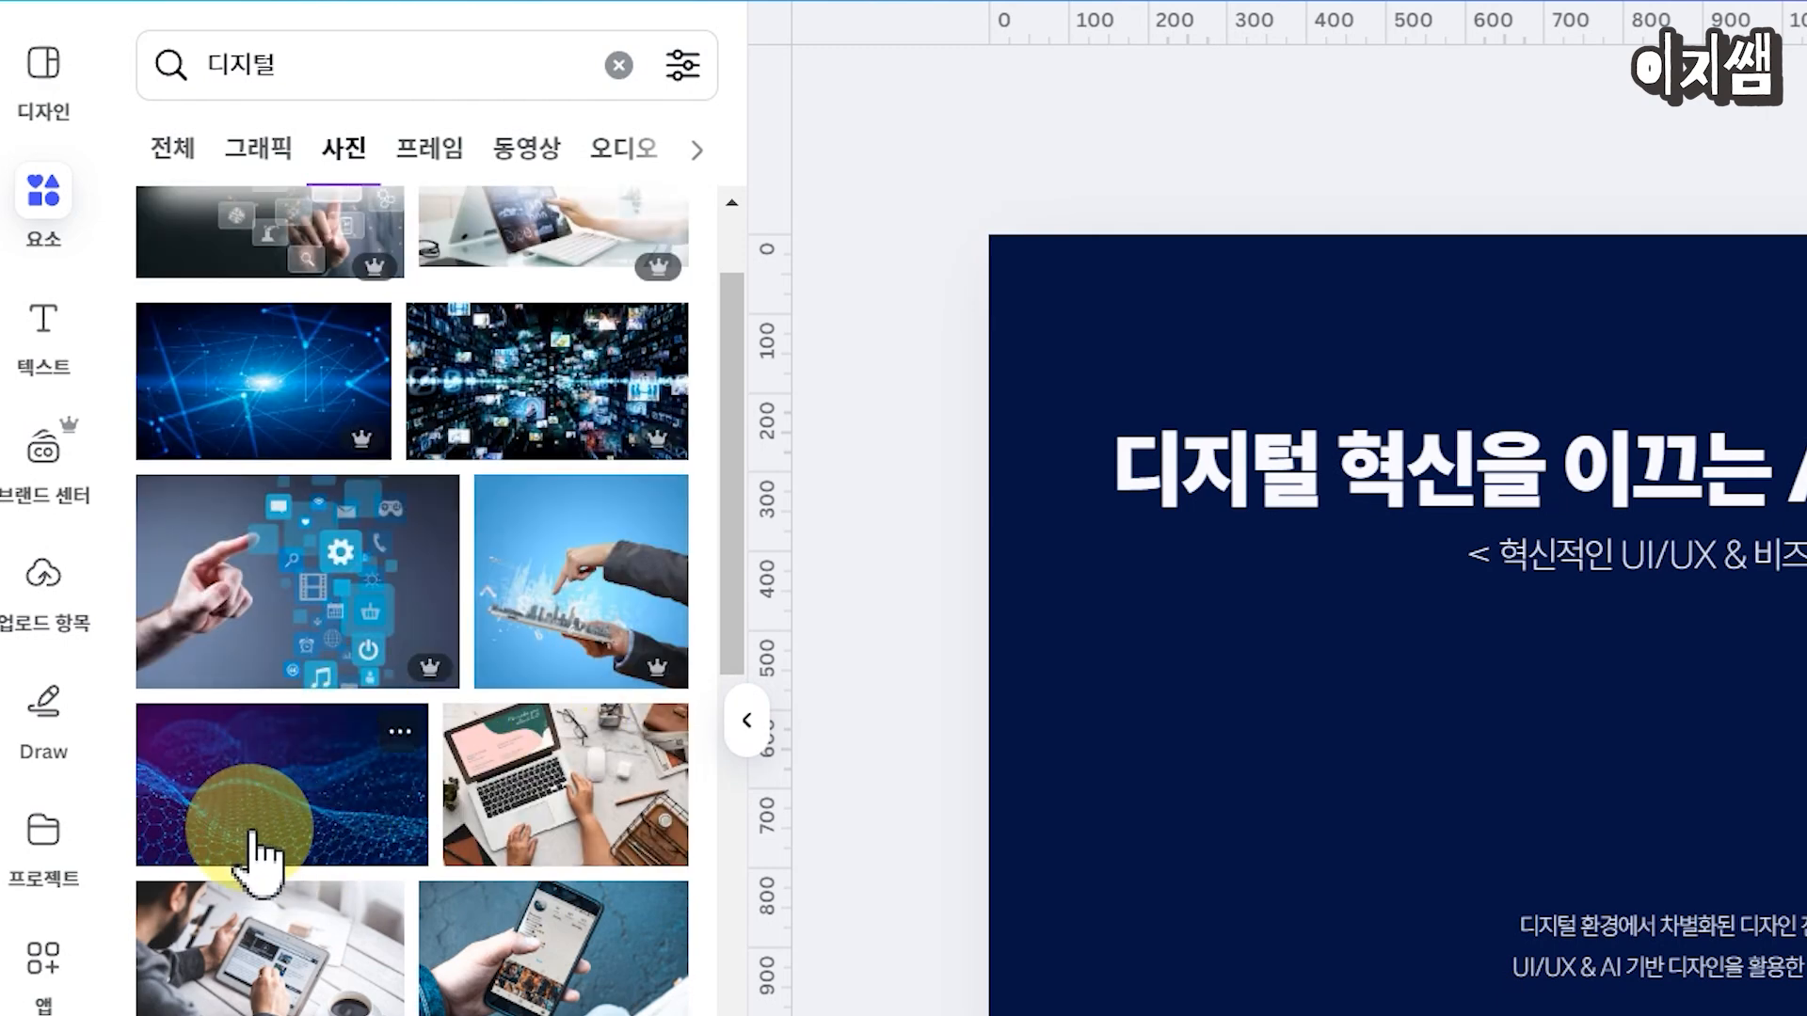
left_click_drag(235, 828, 968, 711)
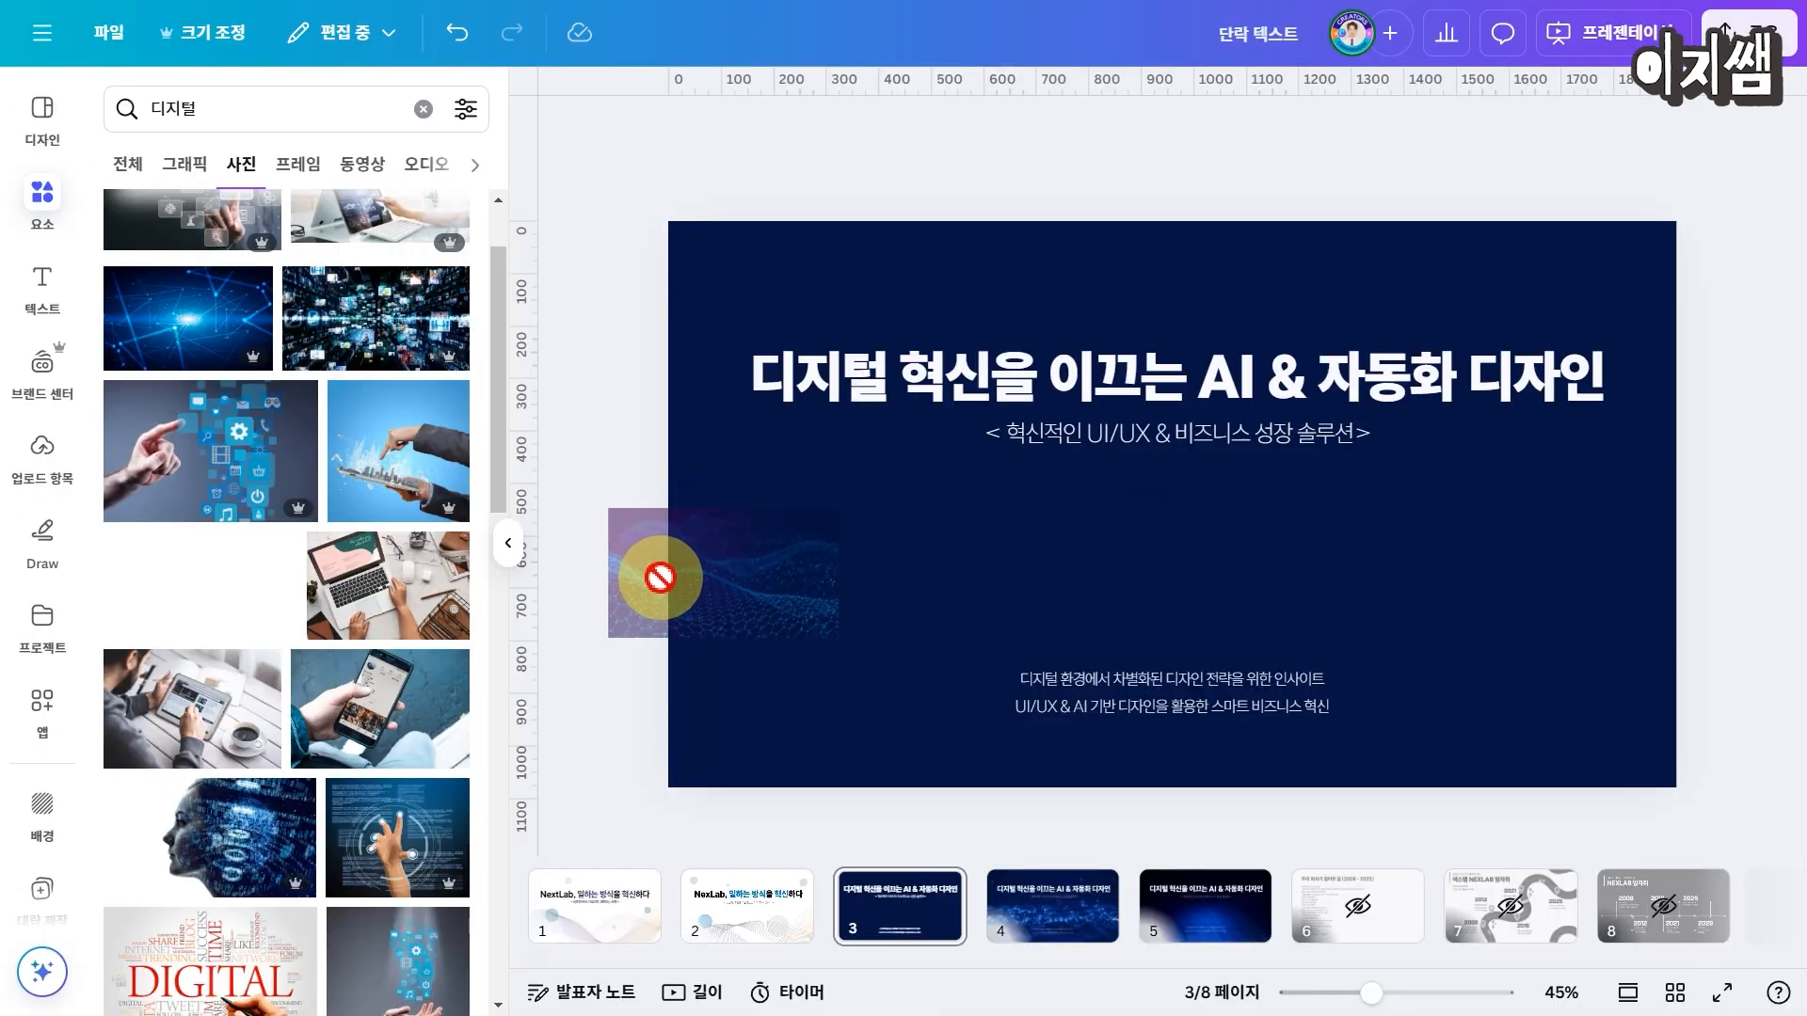
mouse_move(659, 577)
left_mouse_down()
mouse_move(679, 581)
mouse_move(645, 573)
mouse_move(686, 599)
left_mouse_up()
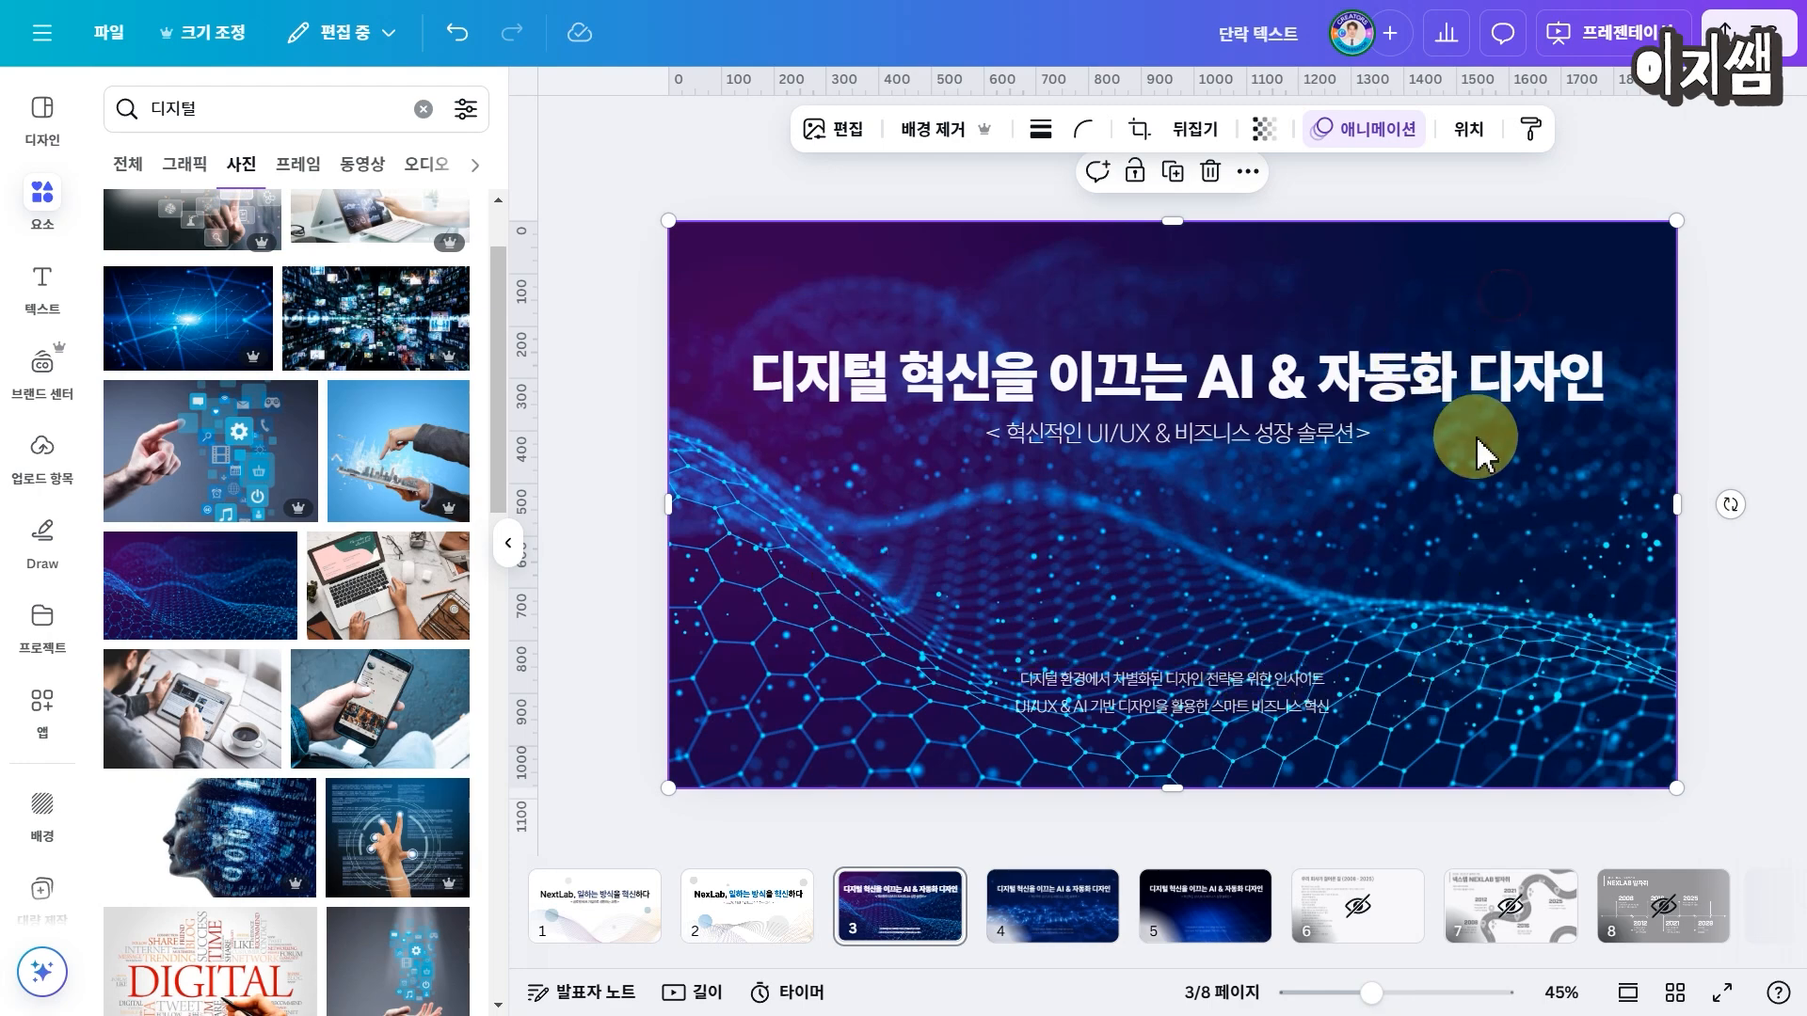
left_click(1444, 401)
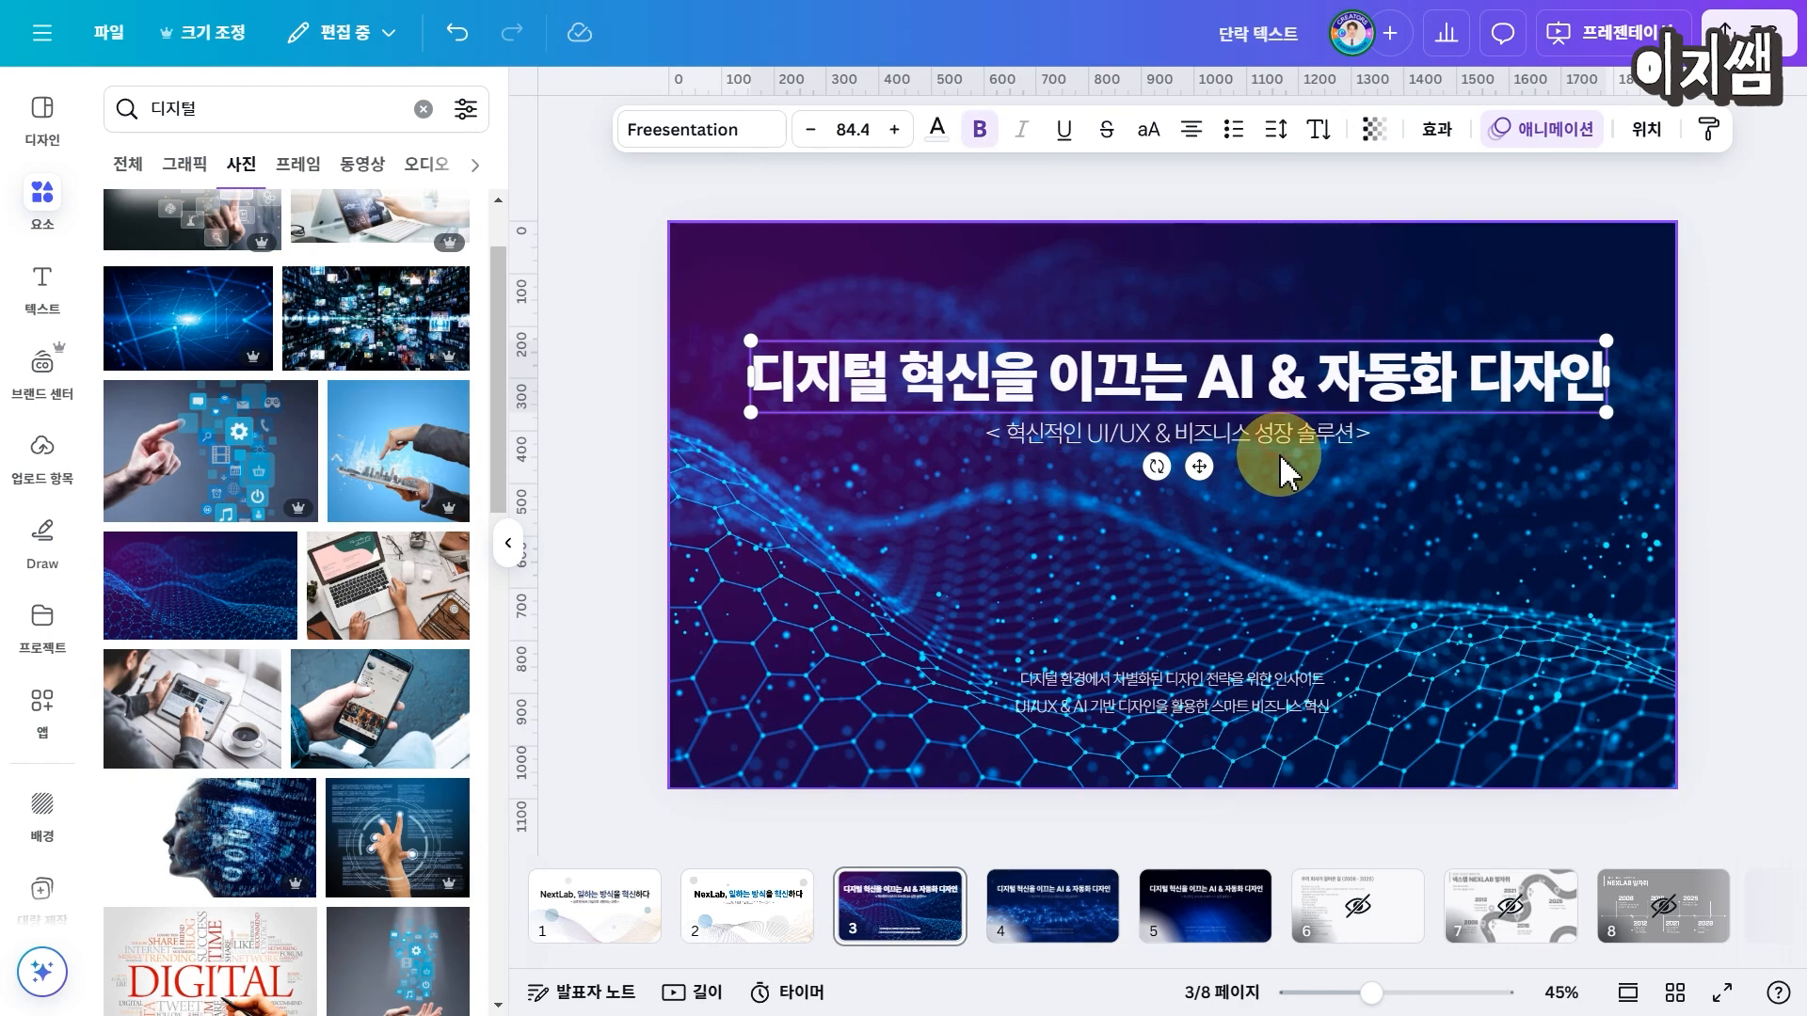
left_click(1281, 443, "shift")
key("ctrl+z")
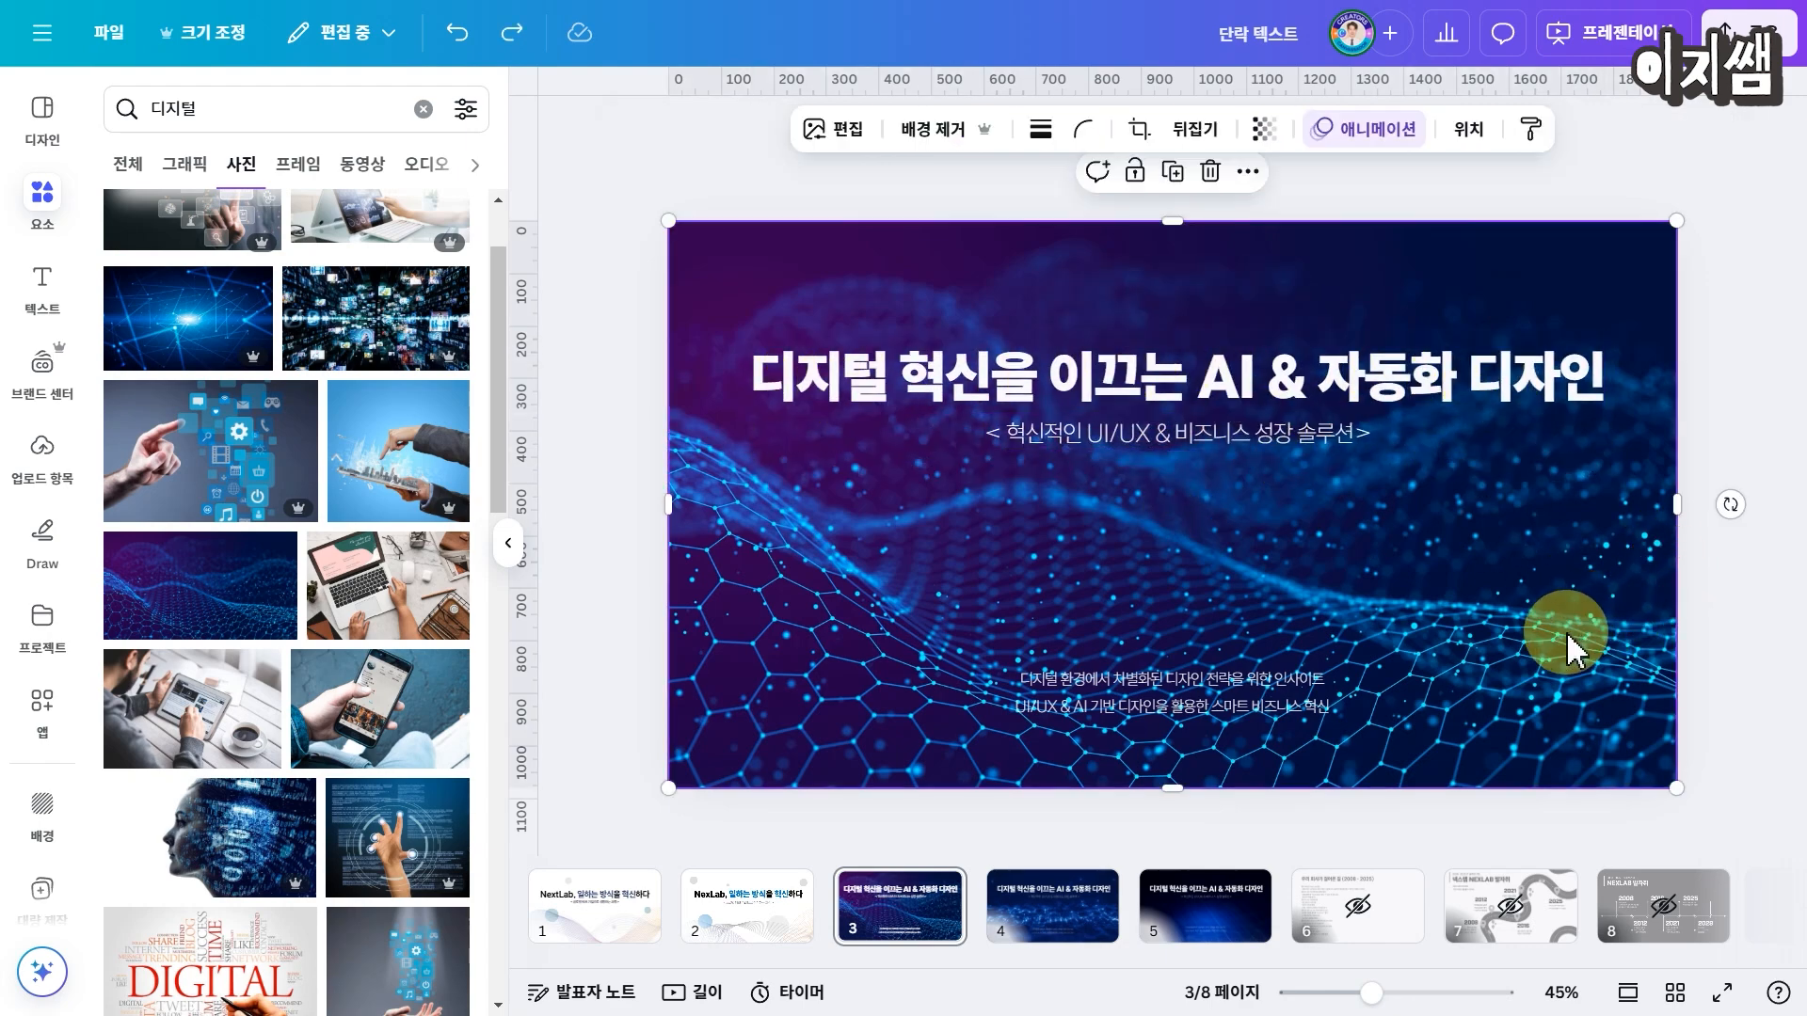
Step: Darken the background network photo by setting its brightness to -100
left_click(1521, 625)
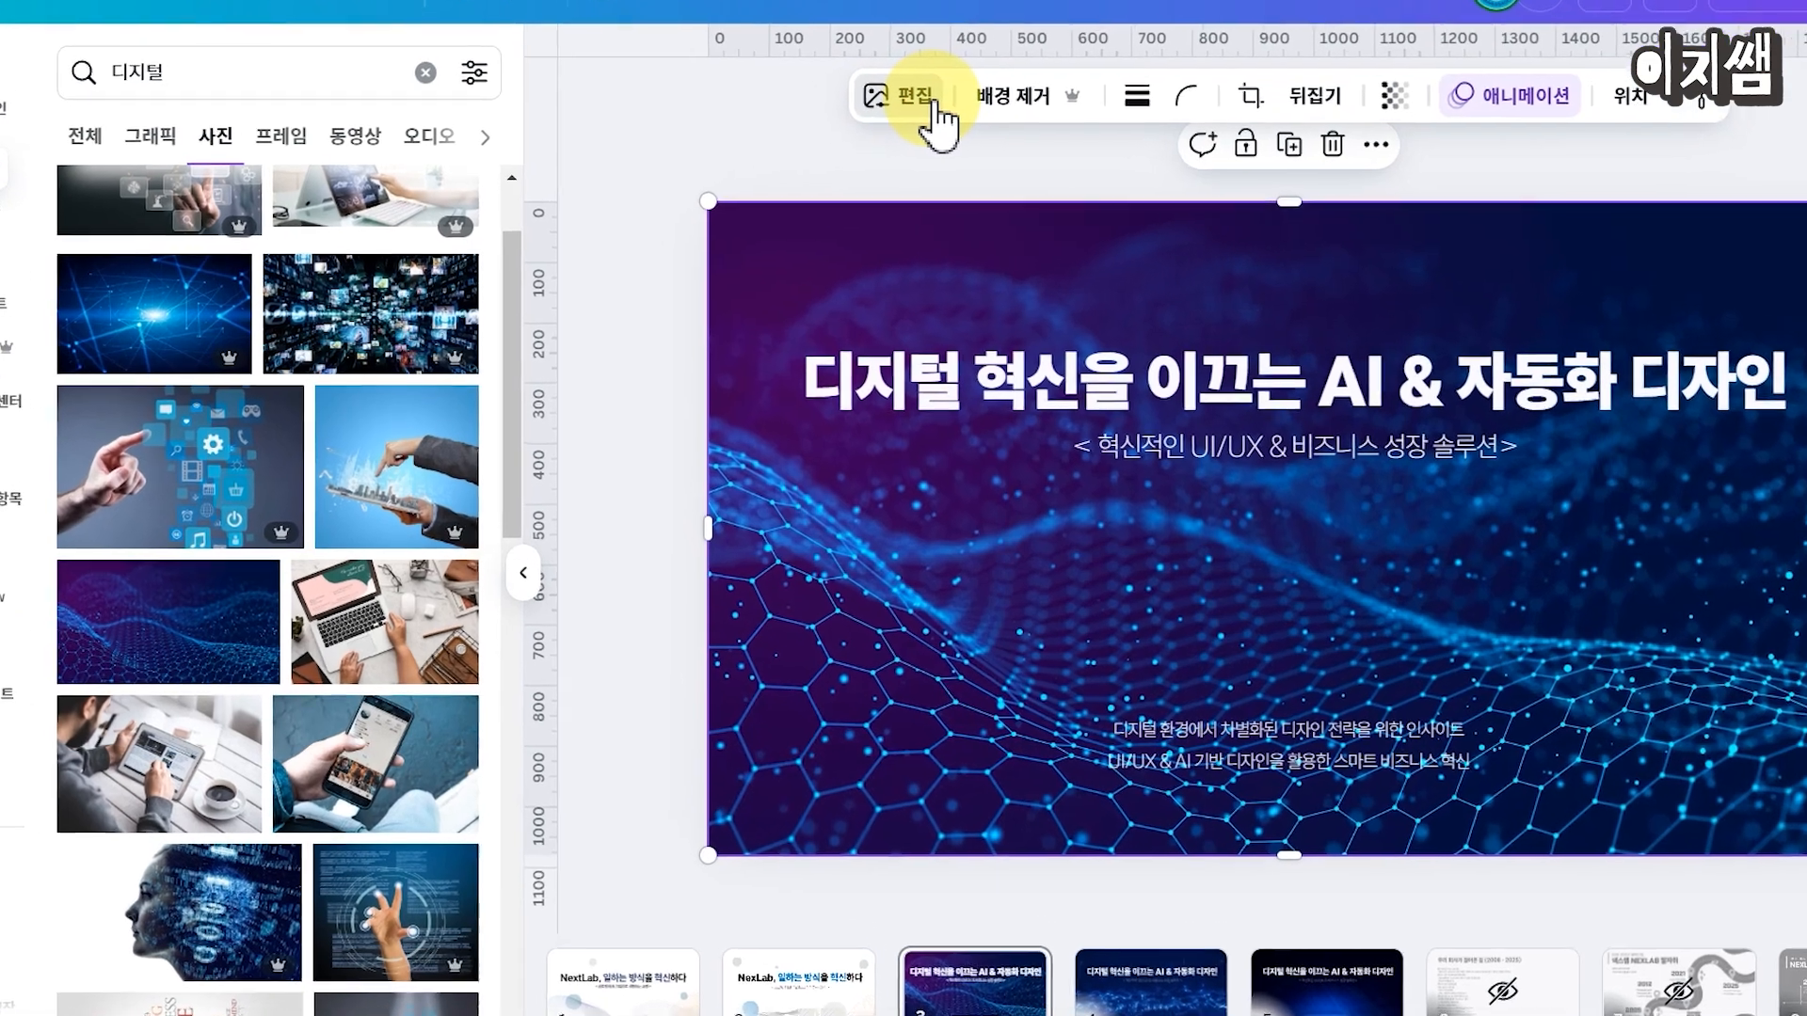
left_click(833, 129)
left_click(176, 167)
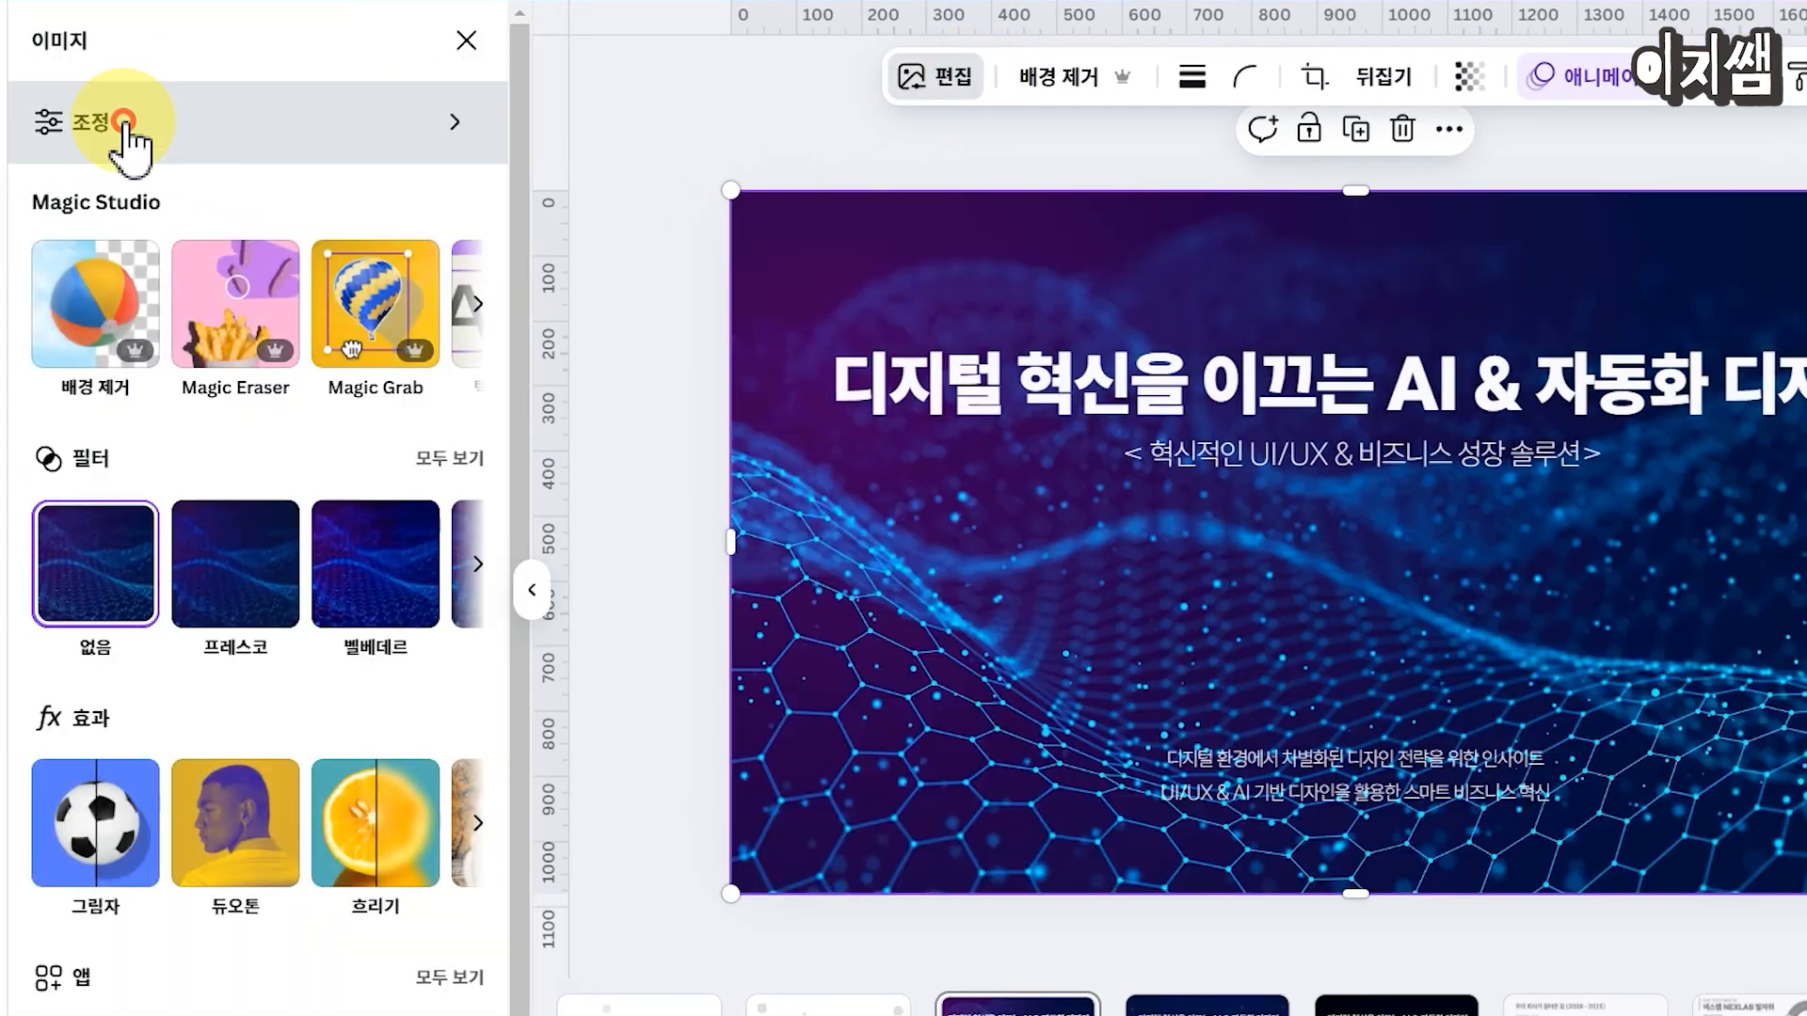
scroll(216, 659, "down", 3)
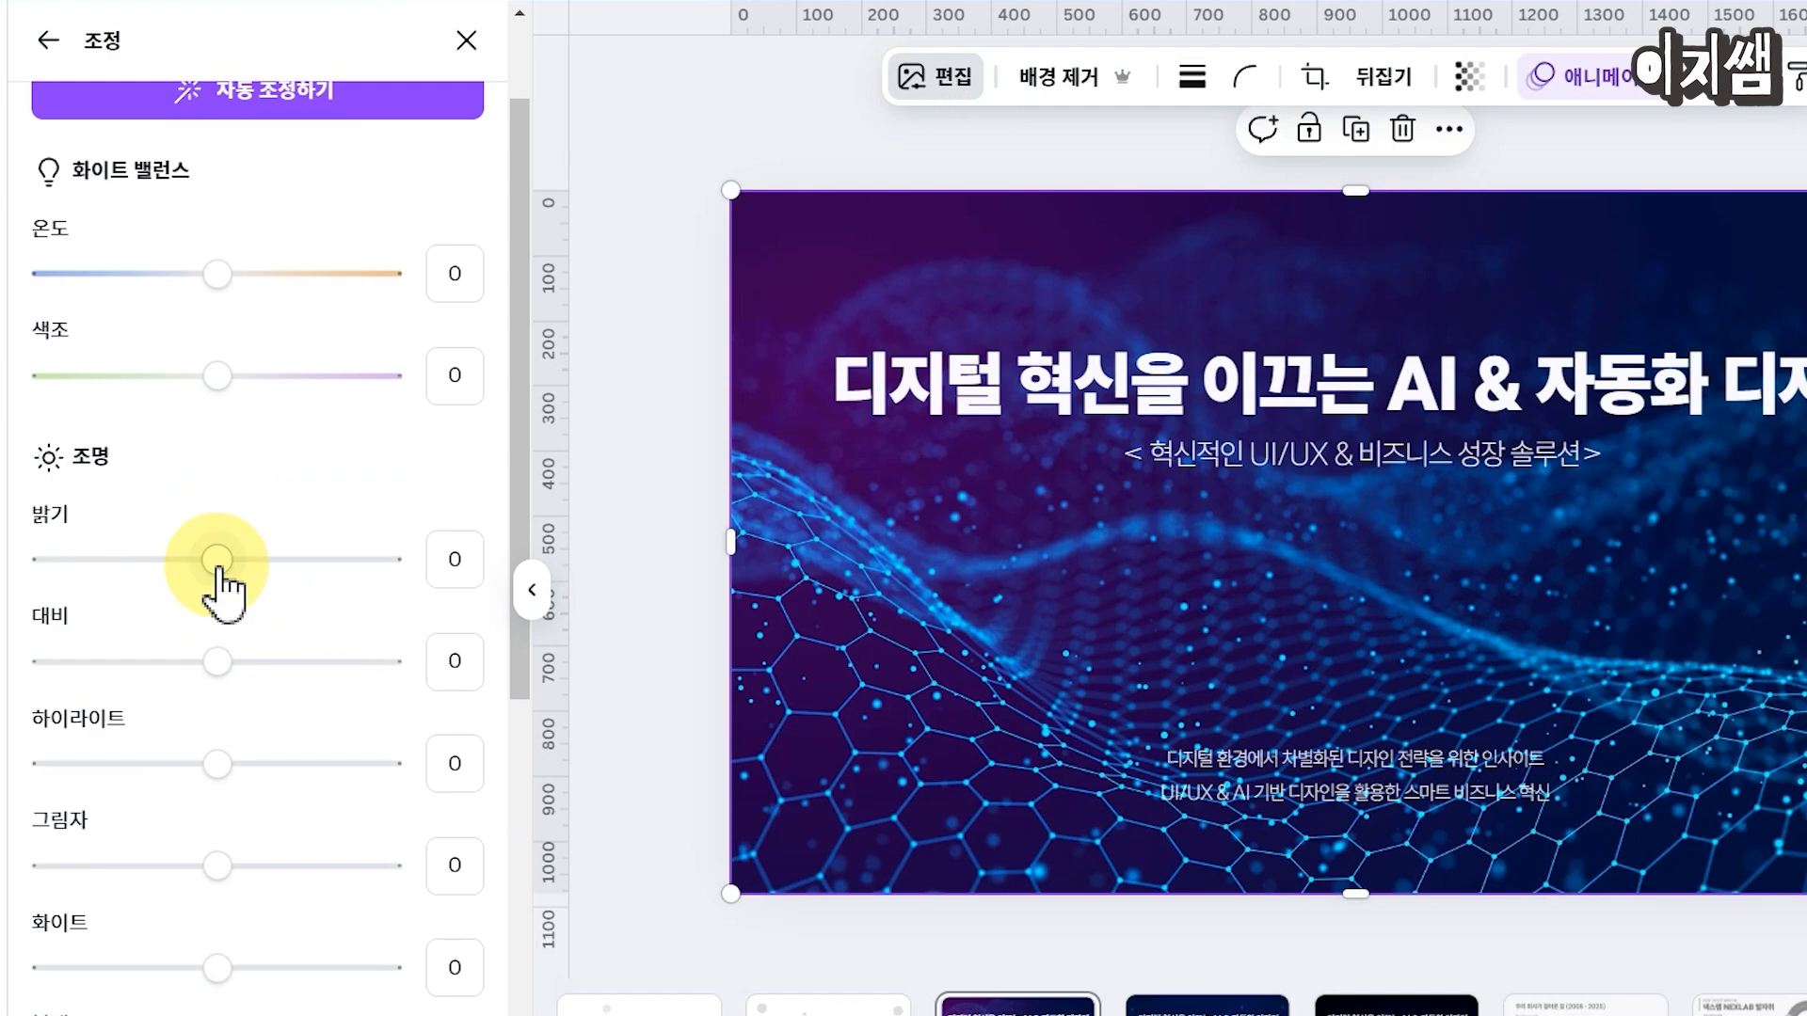
left_click_drag(198, 564, 0, 557)
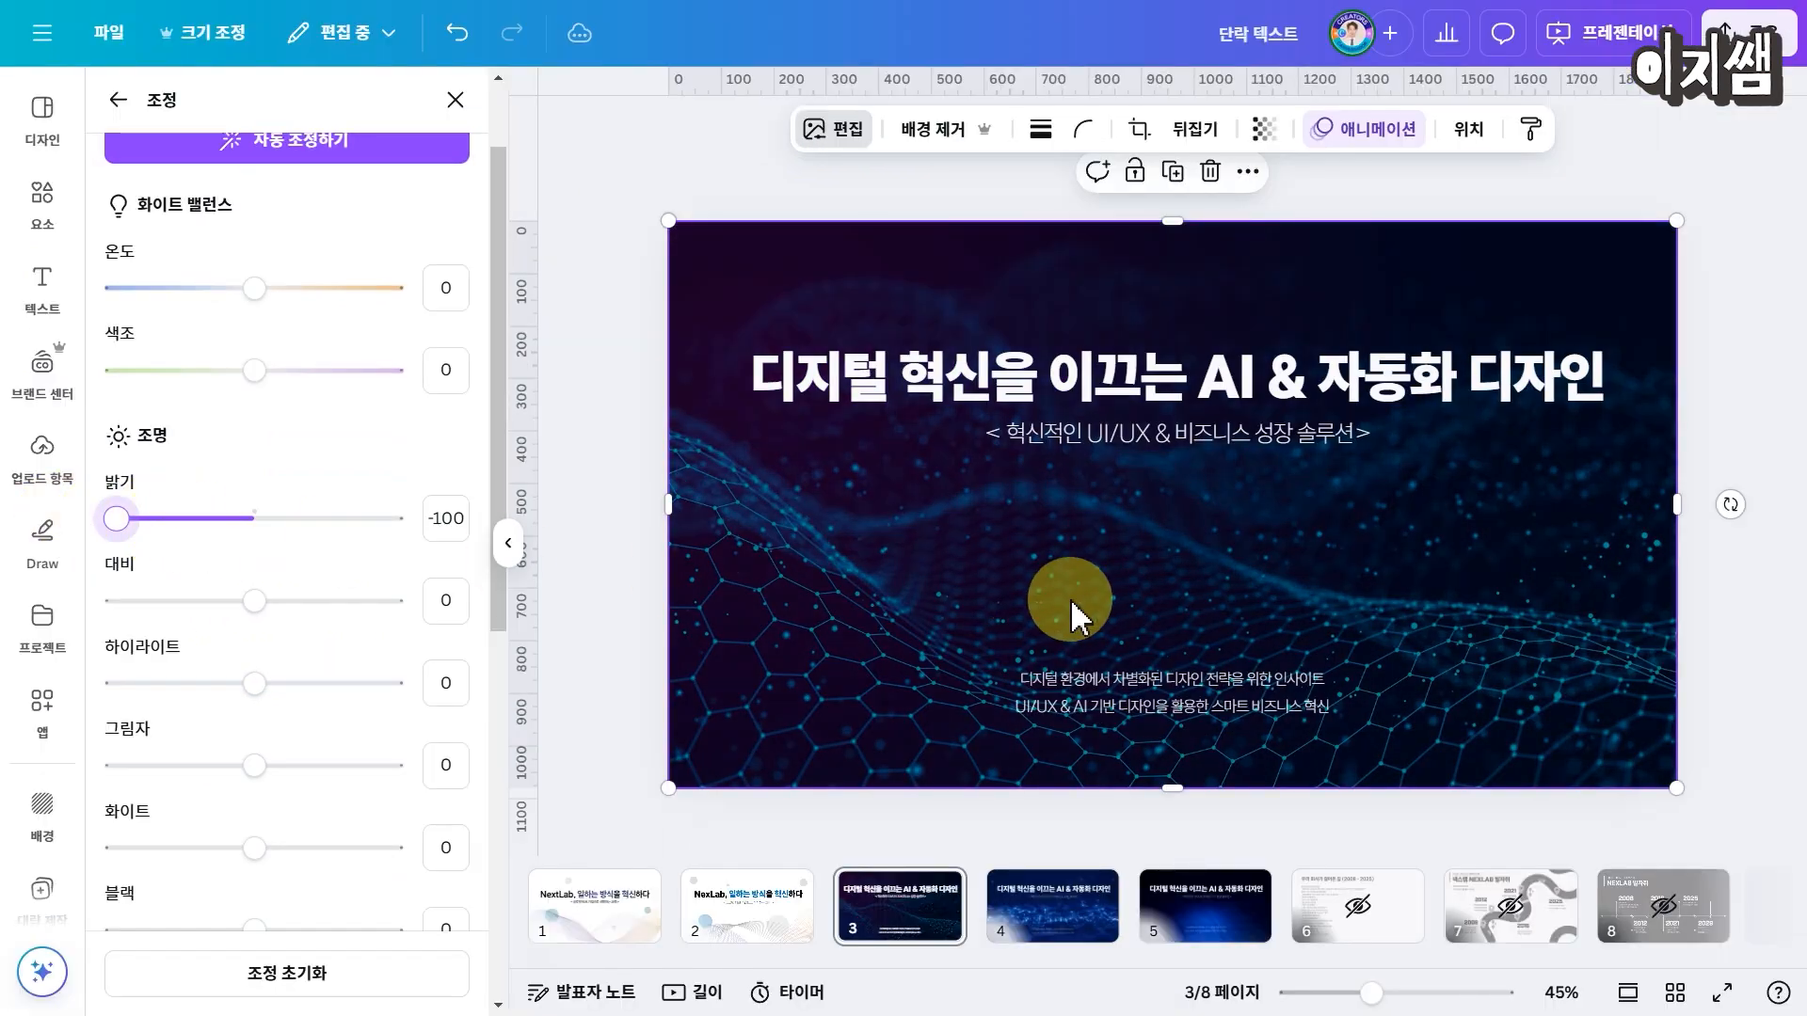
Step: View the third slide in full-screen mode and return to editing
left_click(1287, 437)
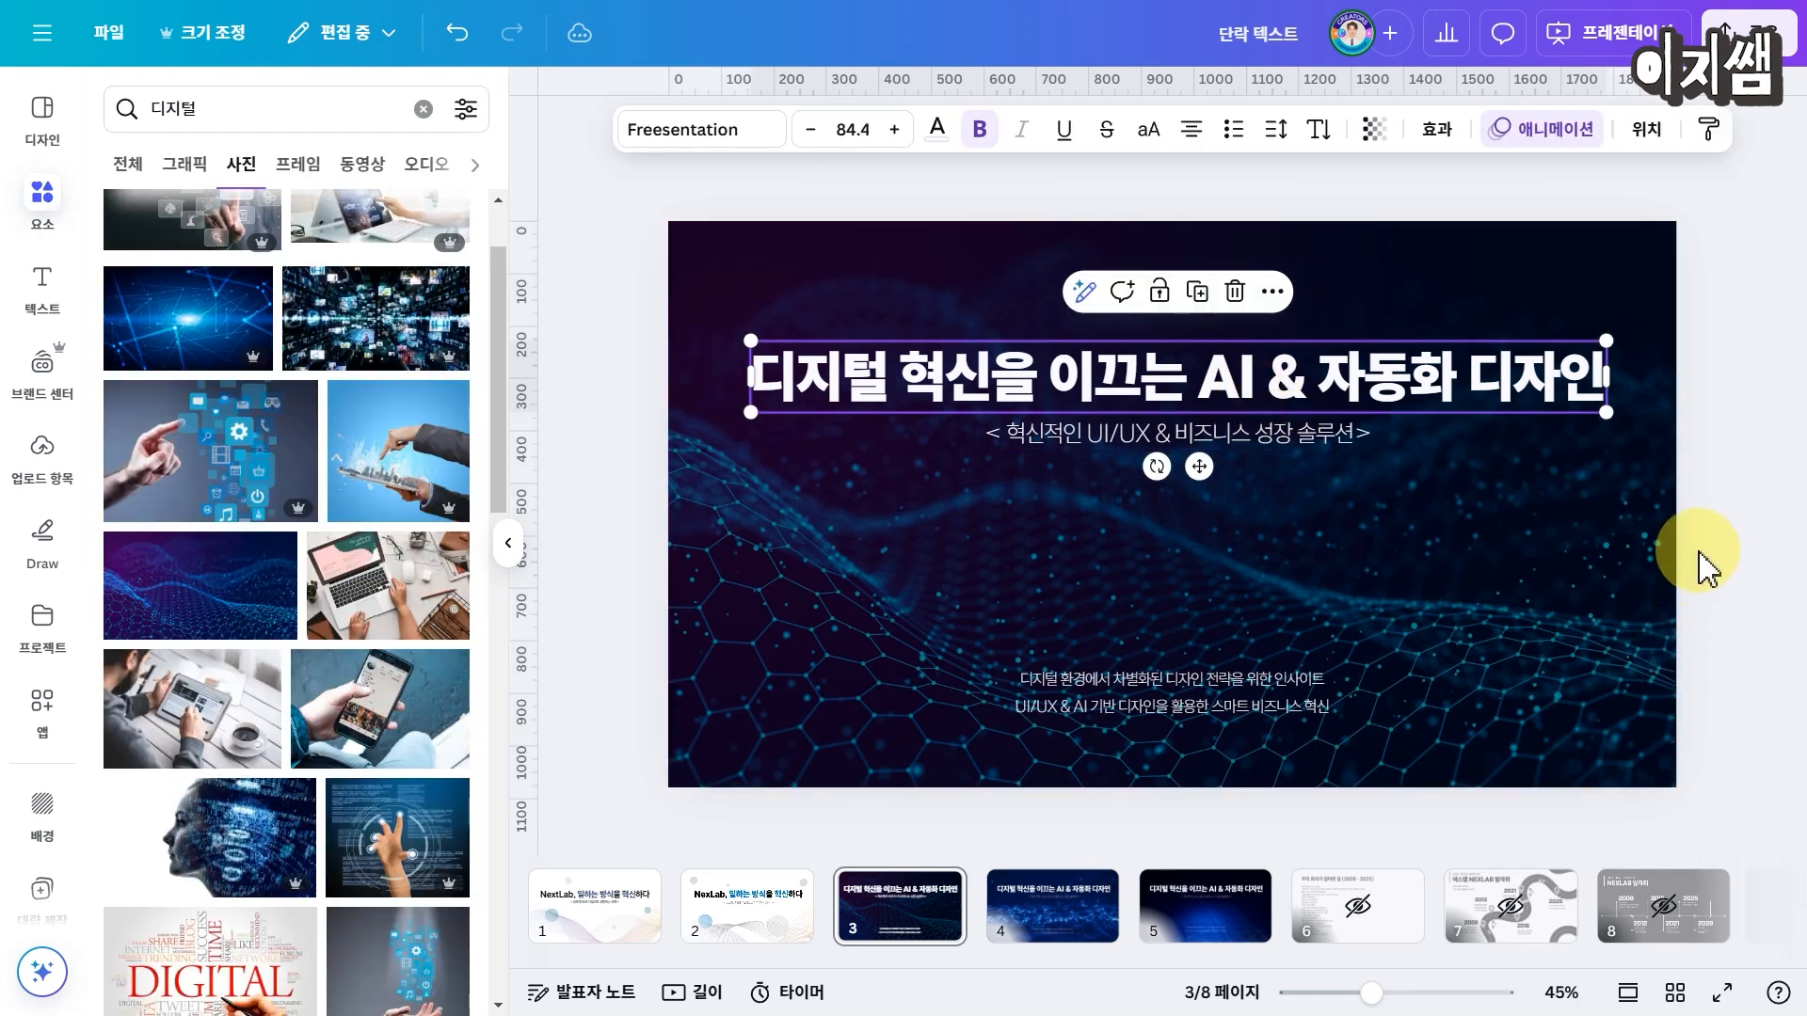
left_click(1709, 513)
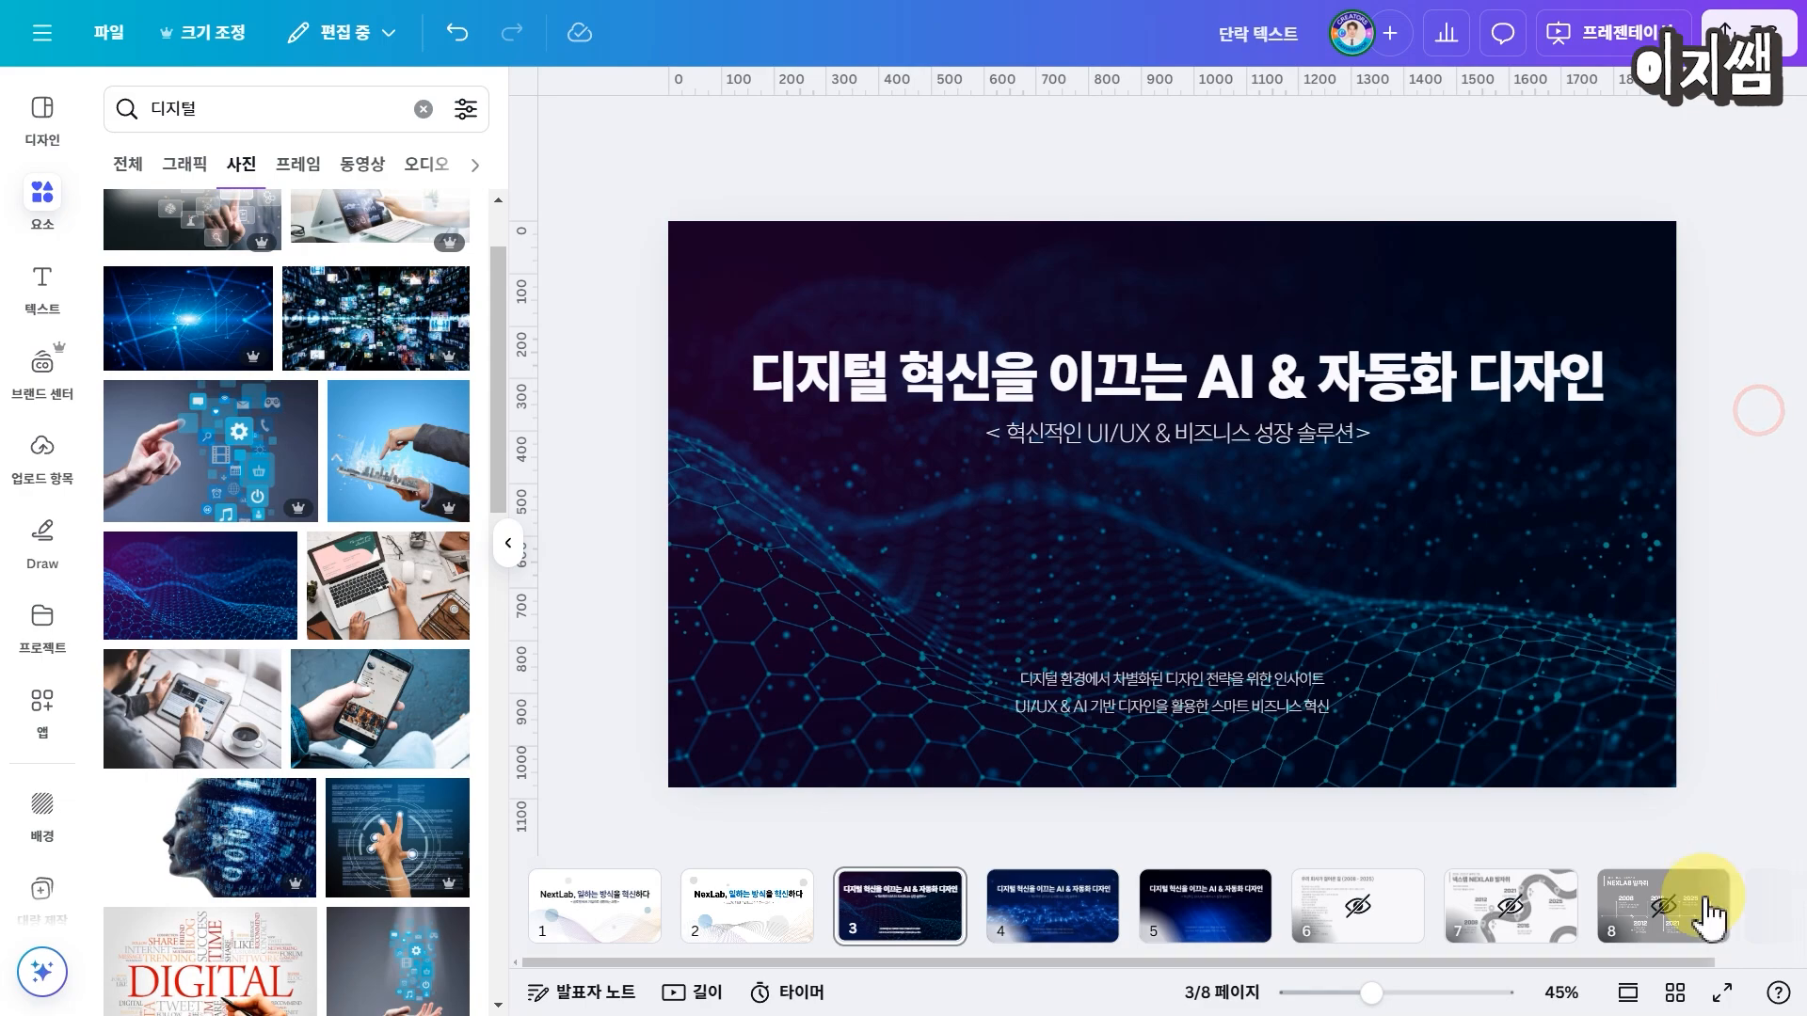
left_click(1717, 999)
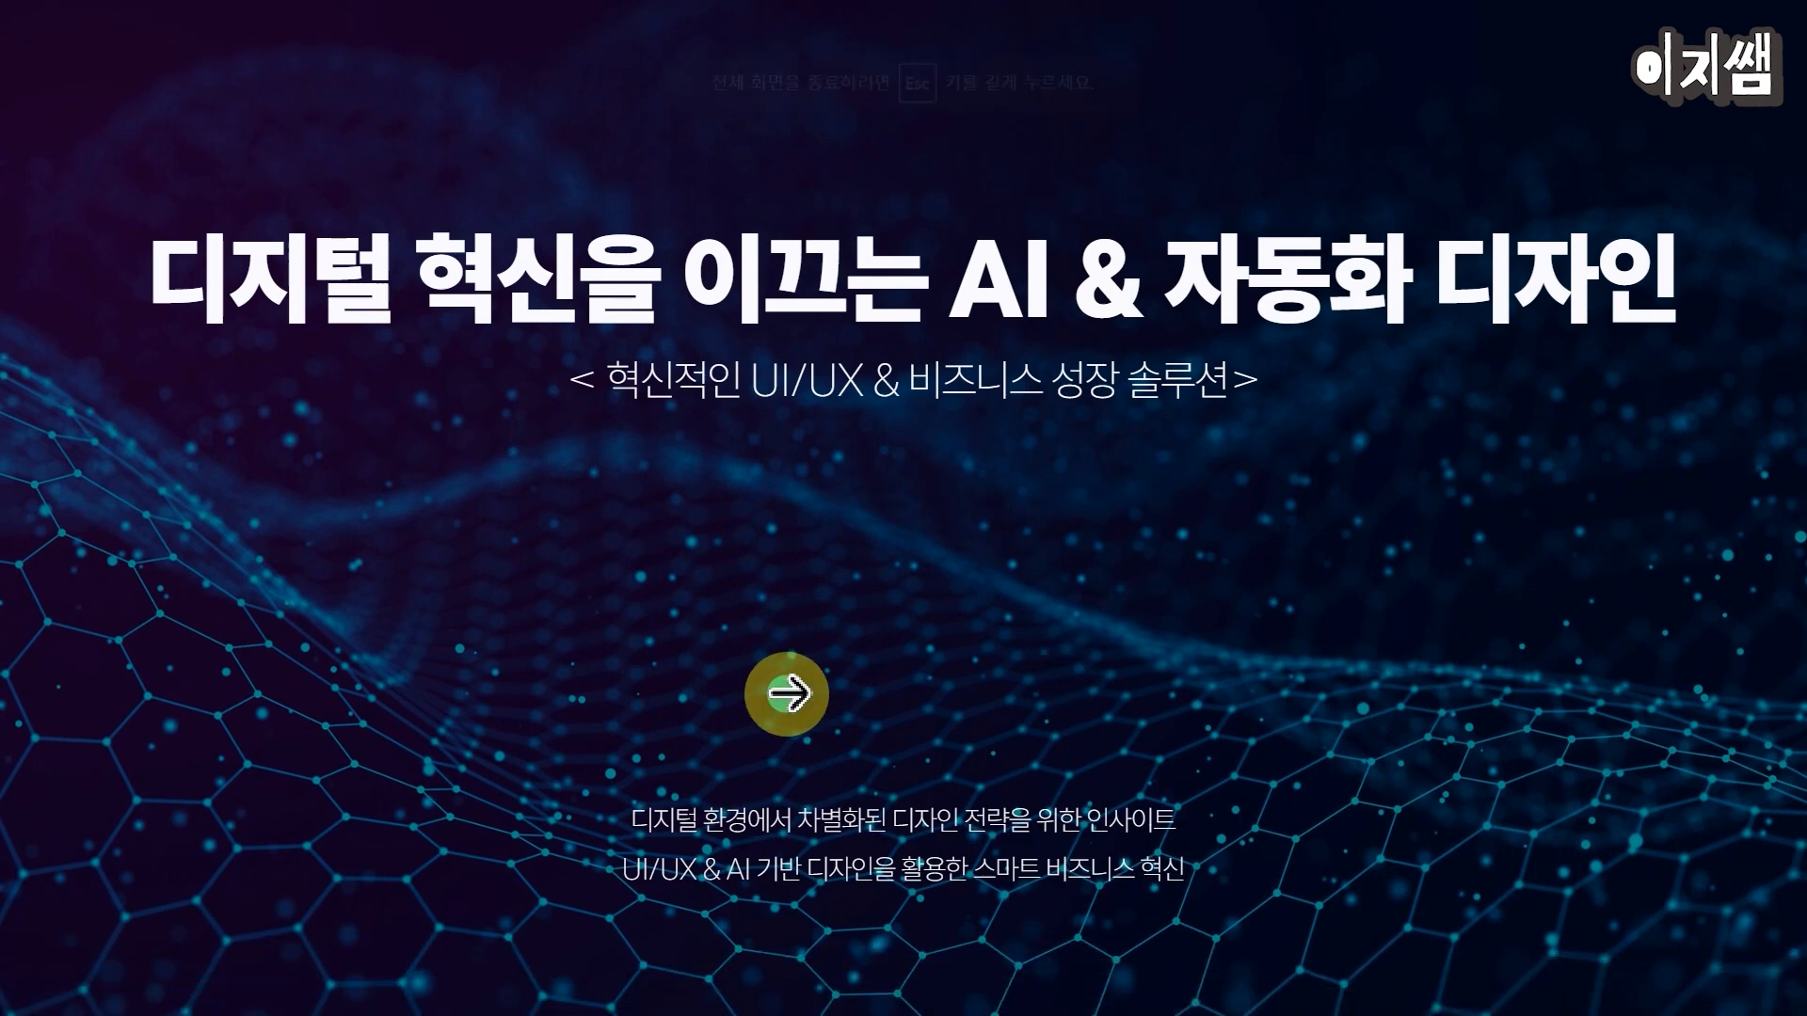
key("Escape")
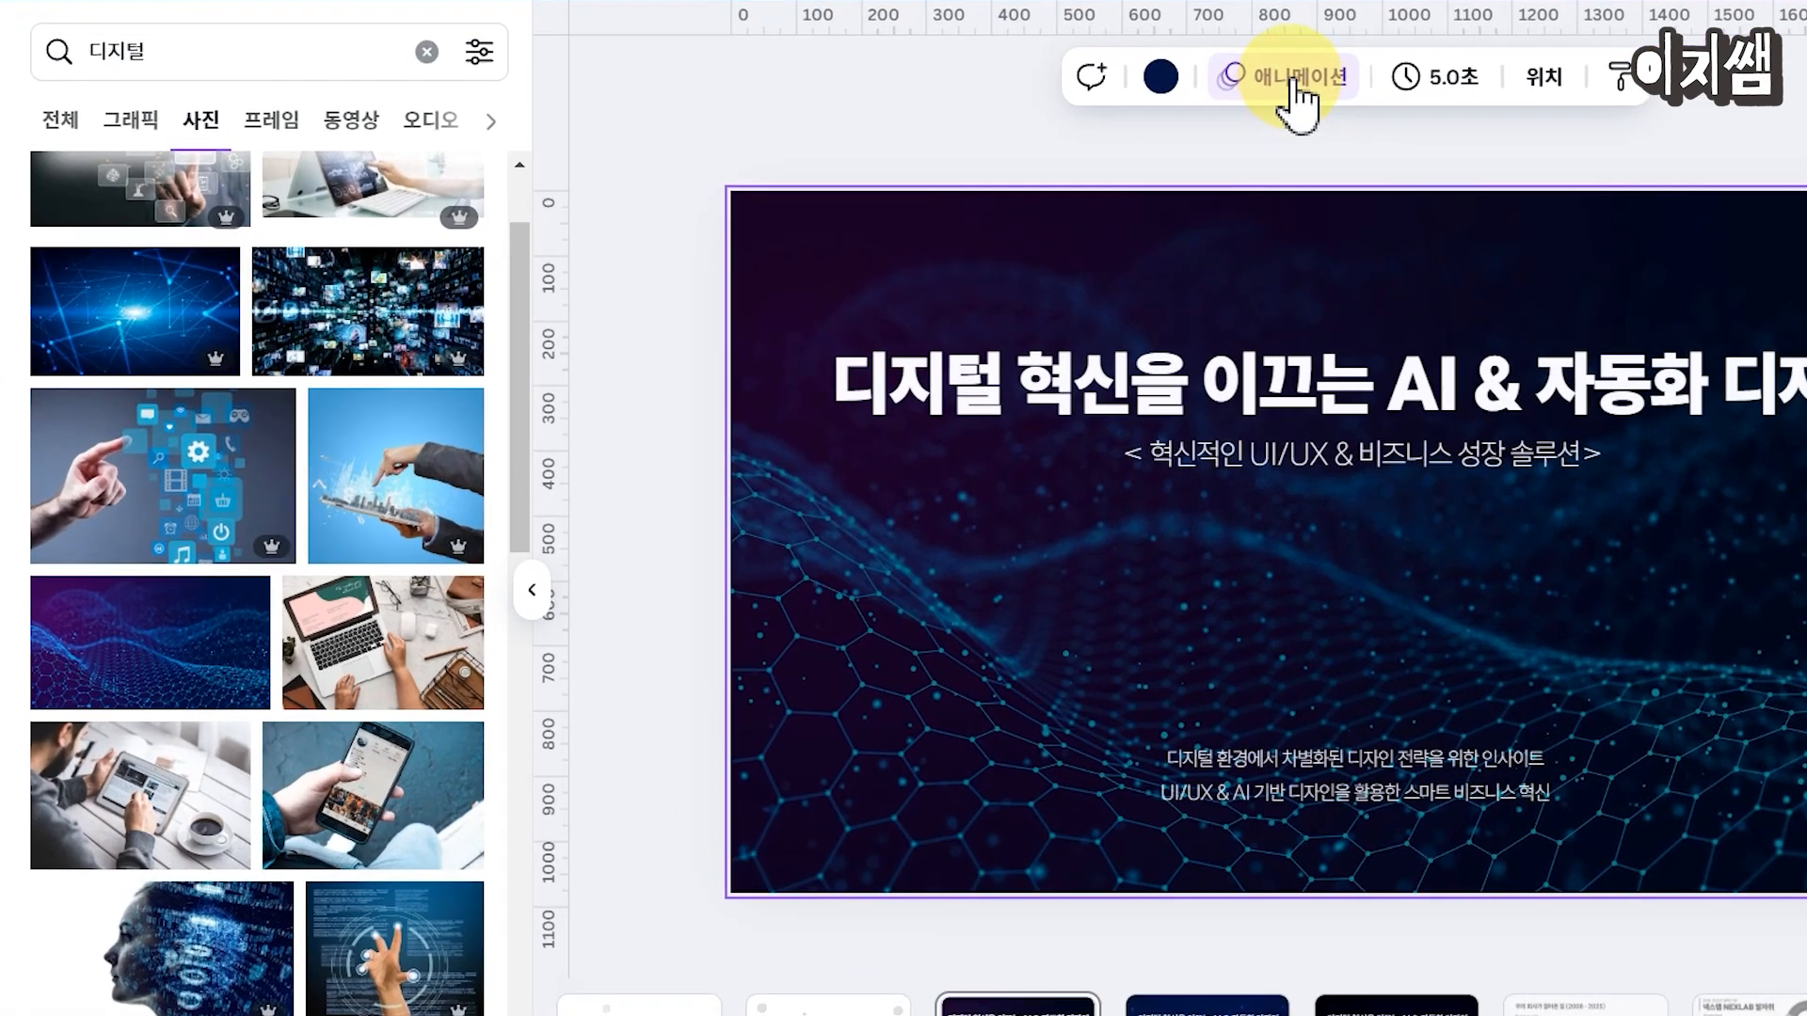
Step: Apply the "심플함" page animation to the third slide
left_click(1123, 129)
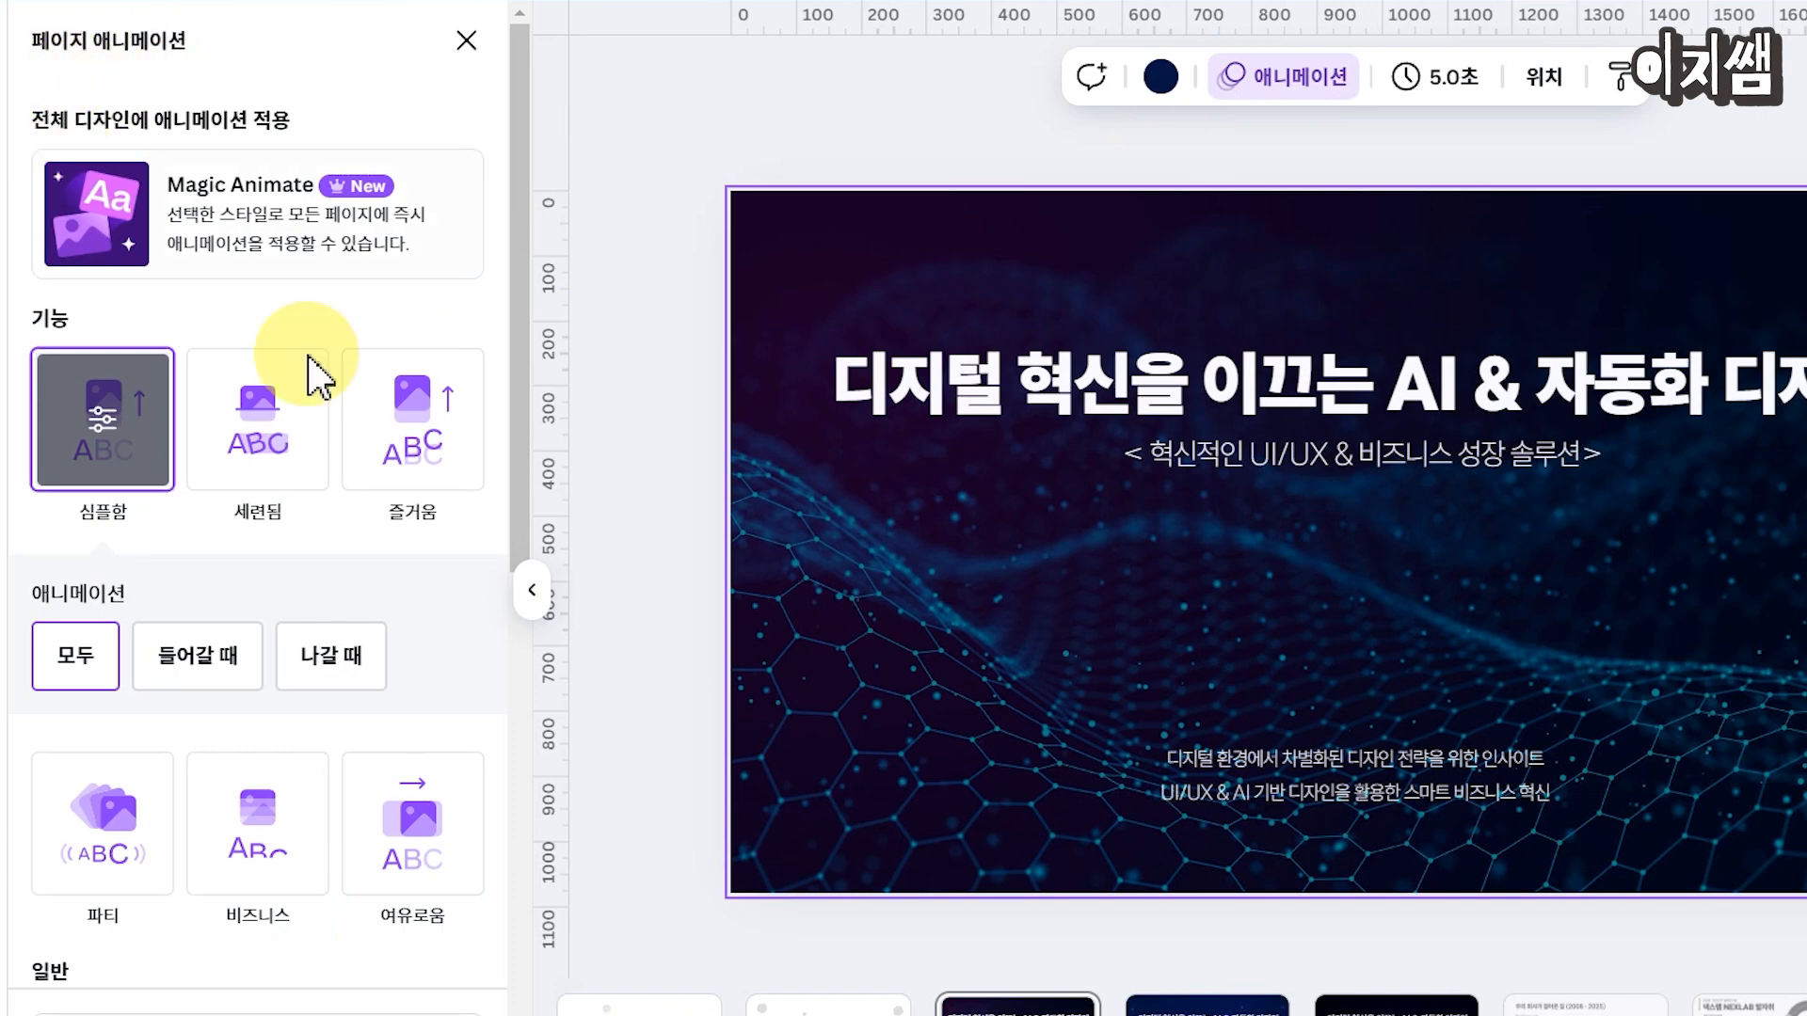
scroll(103, 679, "down", 2)
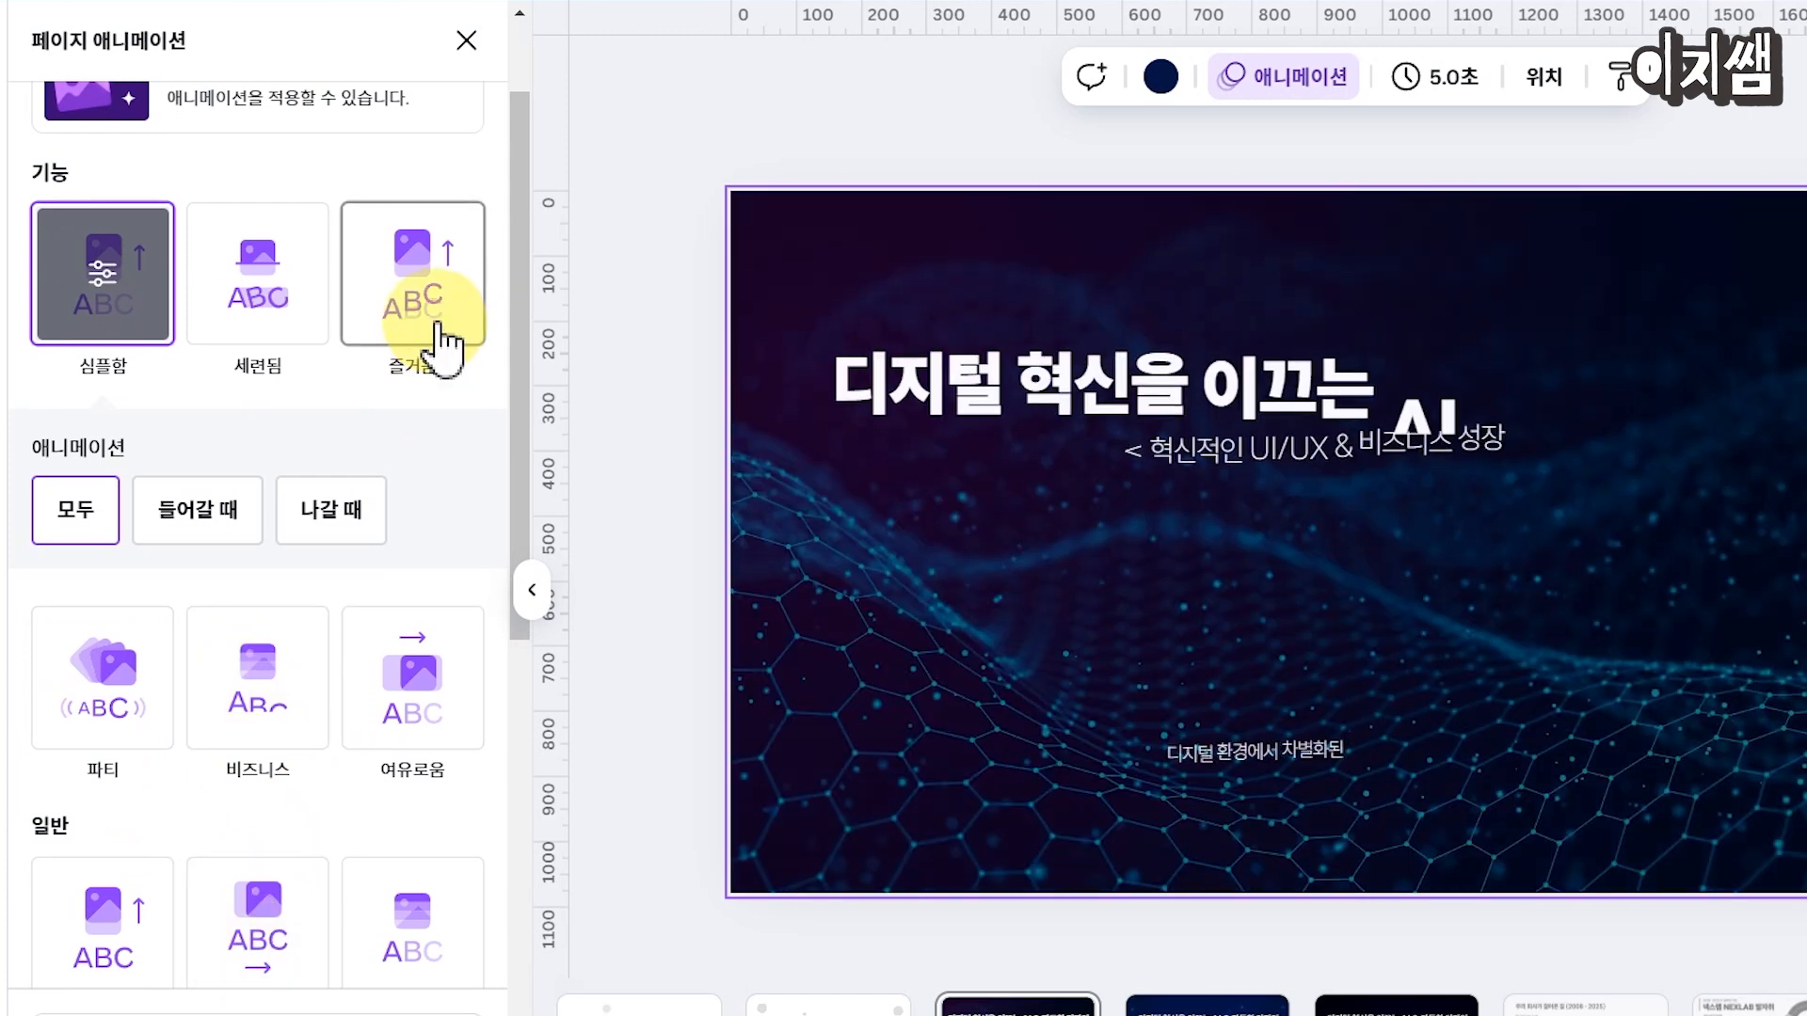
left_click(102, 299)
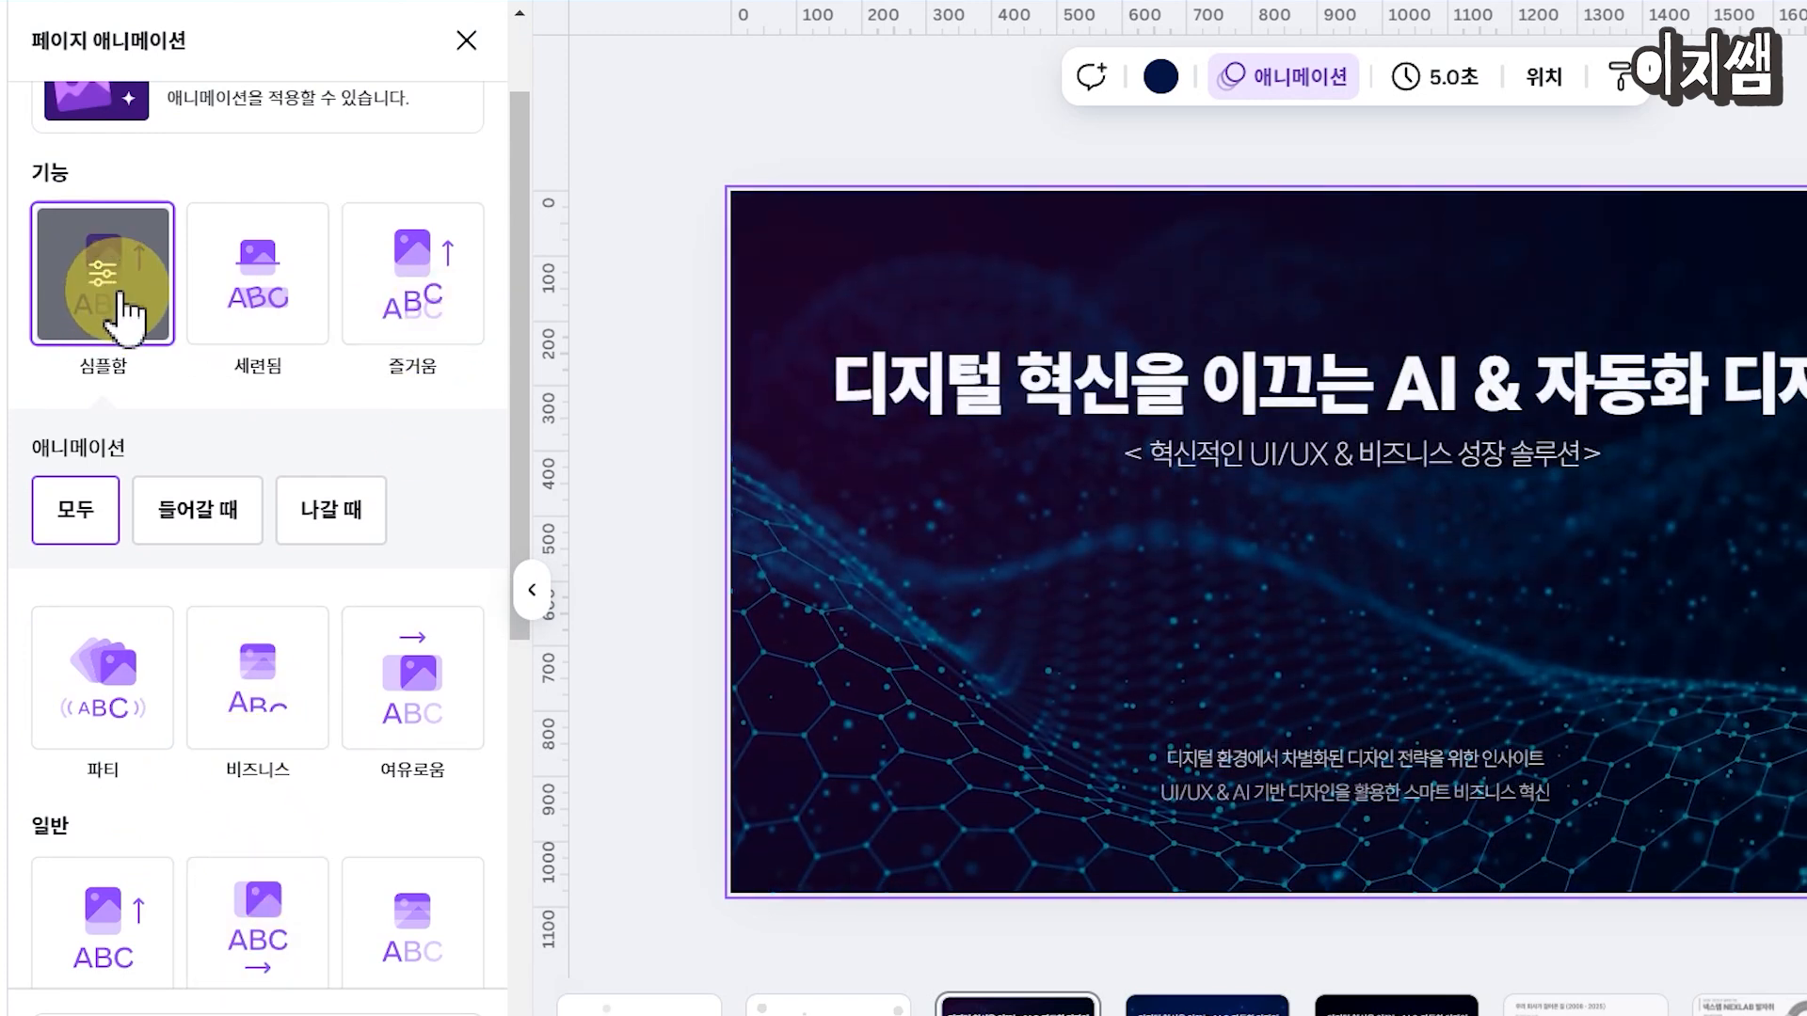
scroll(113, 339, "up", 2)
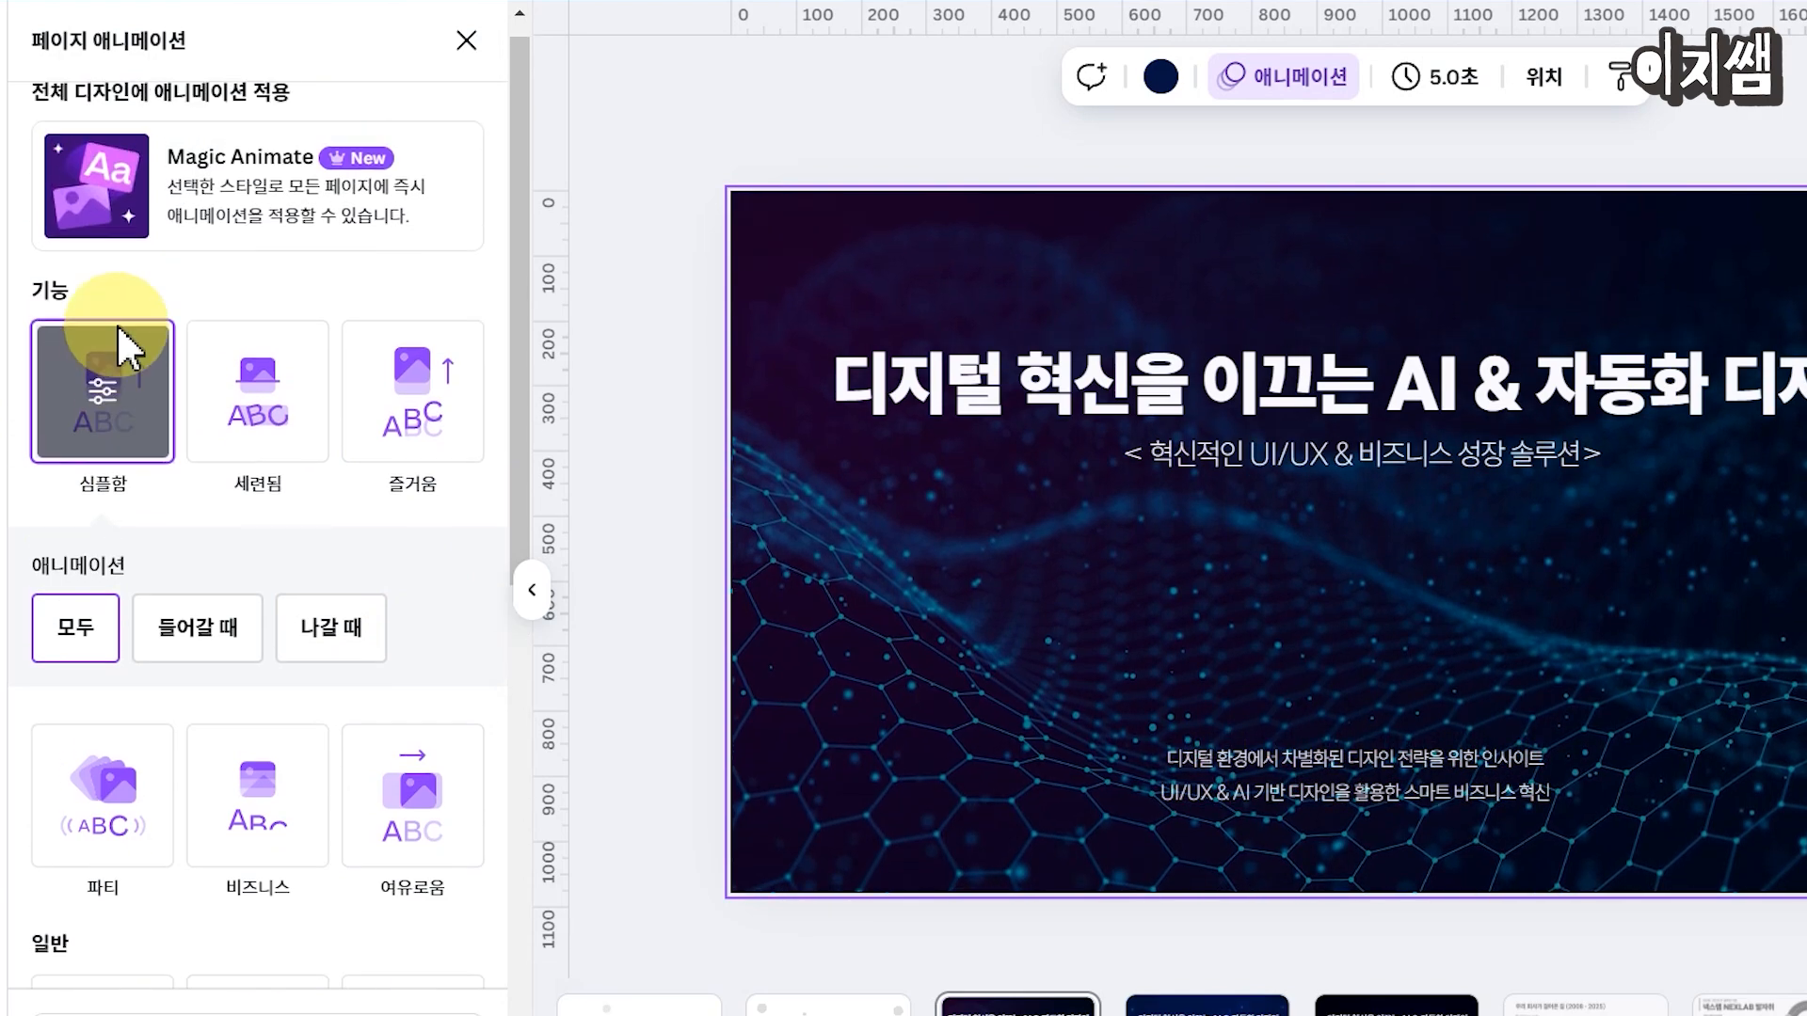
left_click(882, 719)
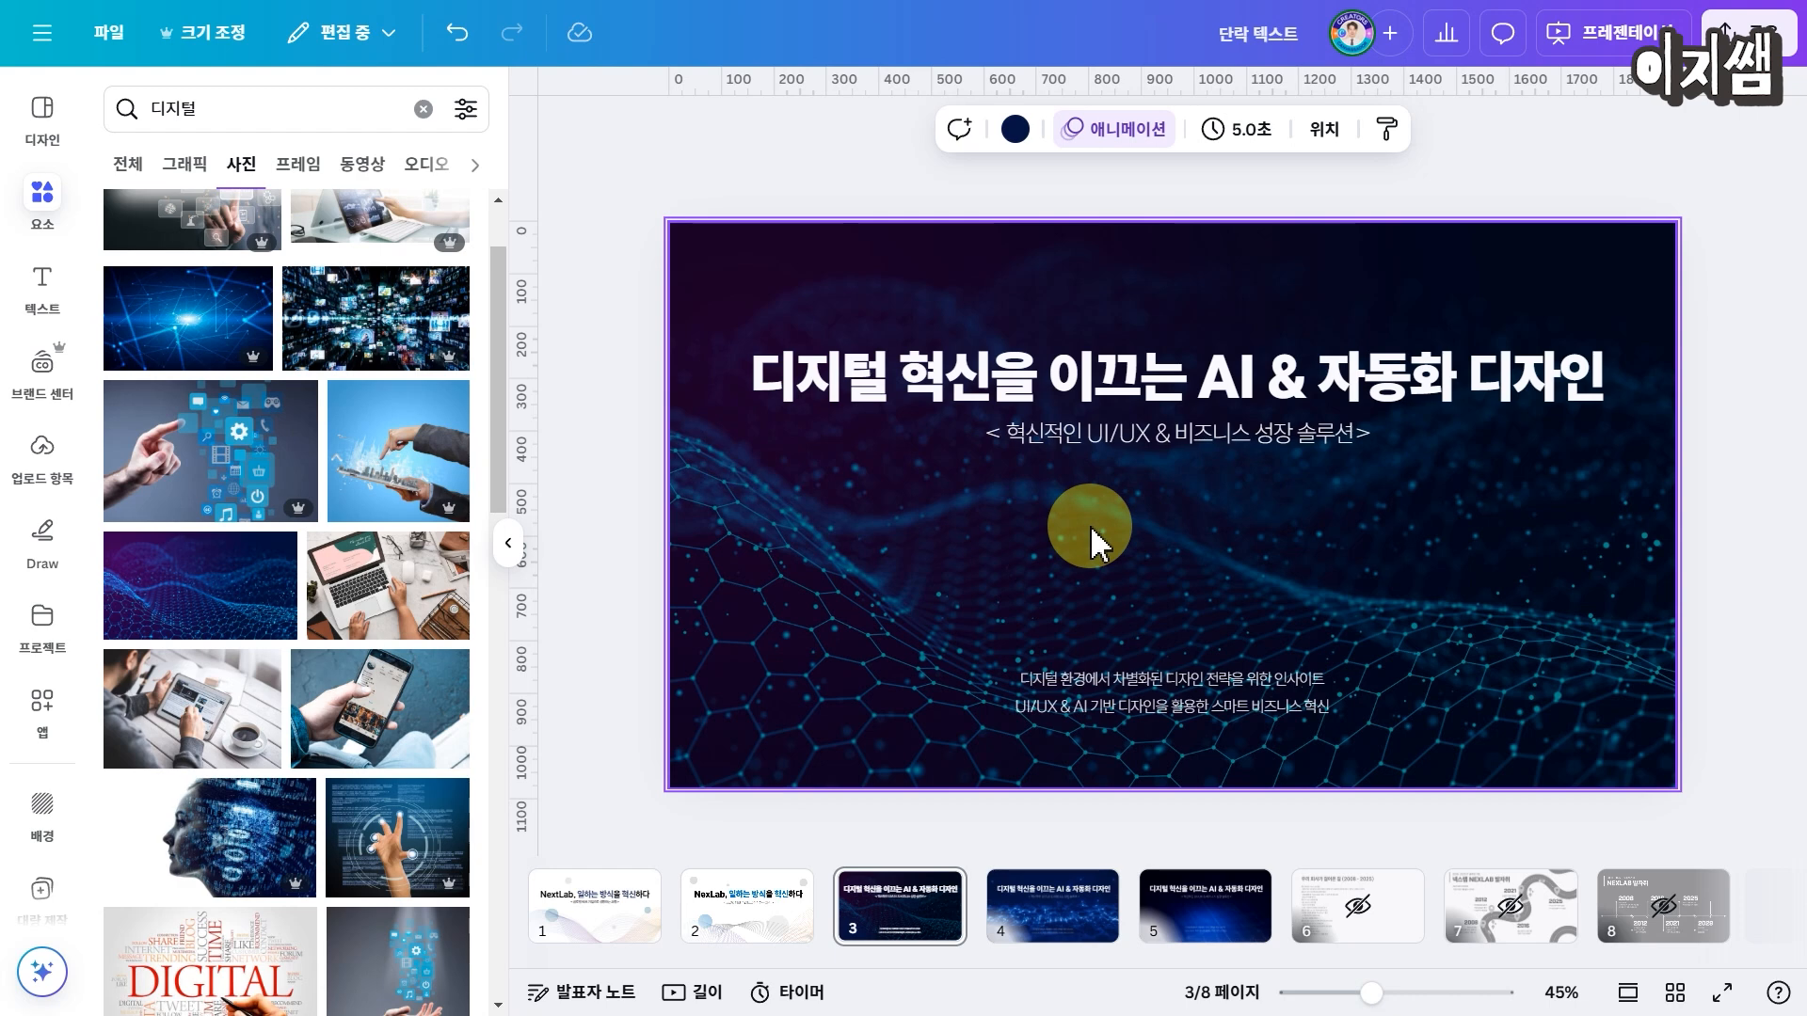
Step: Duplicate the third slide and select the background photo on the copy
left_click(899, 926)
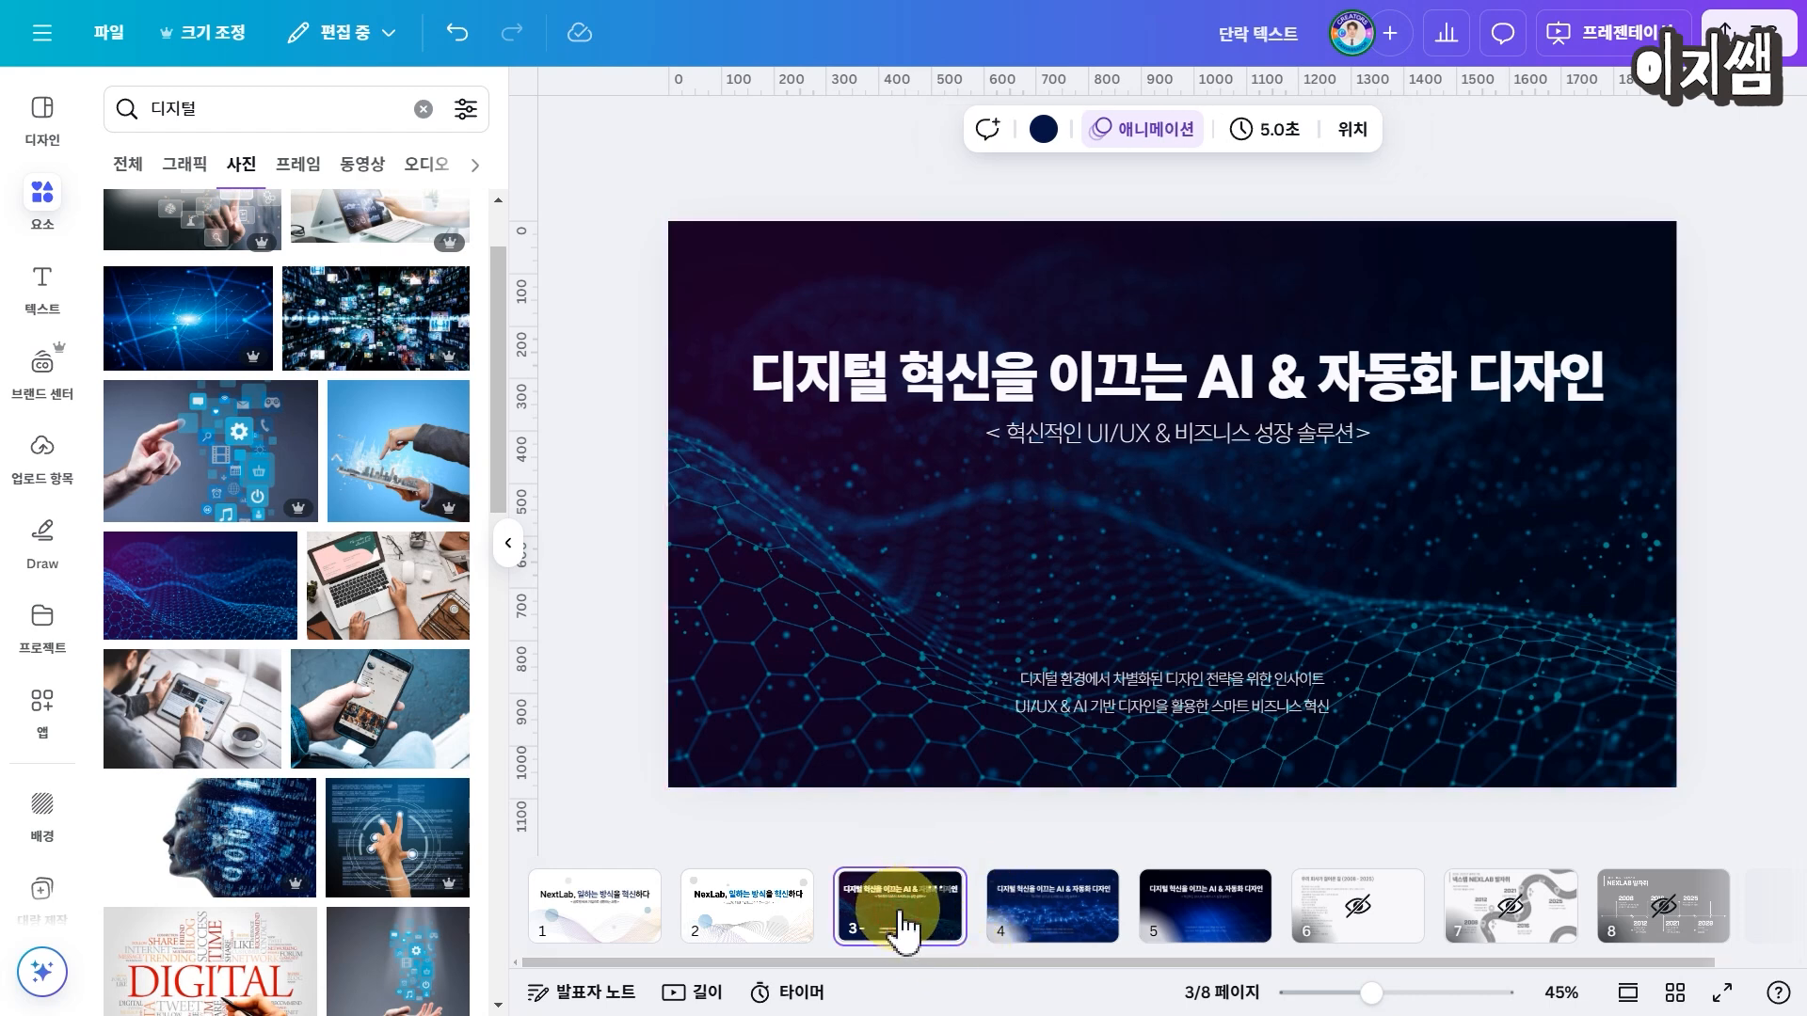
key("ctrl+d")
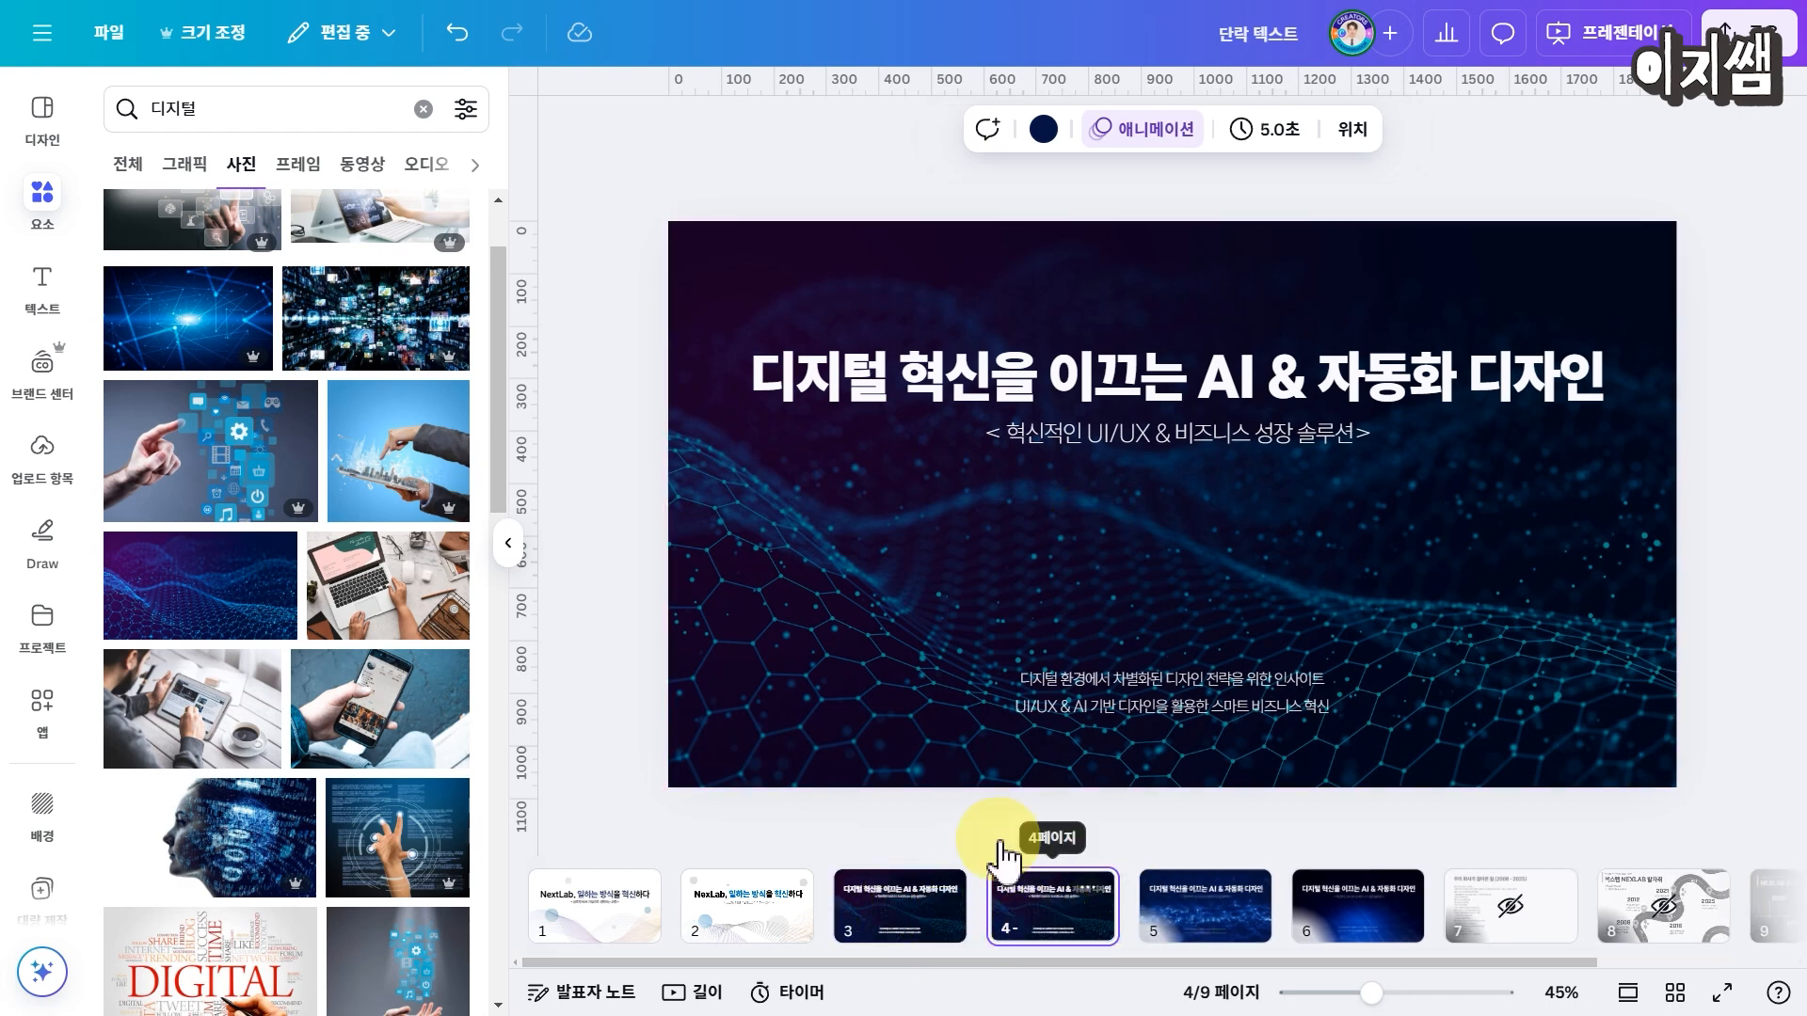
left_click(778, 511)
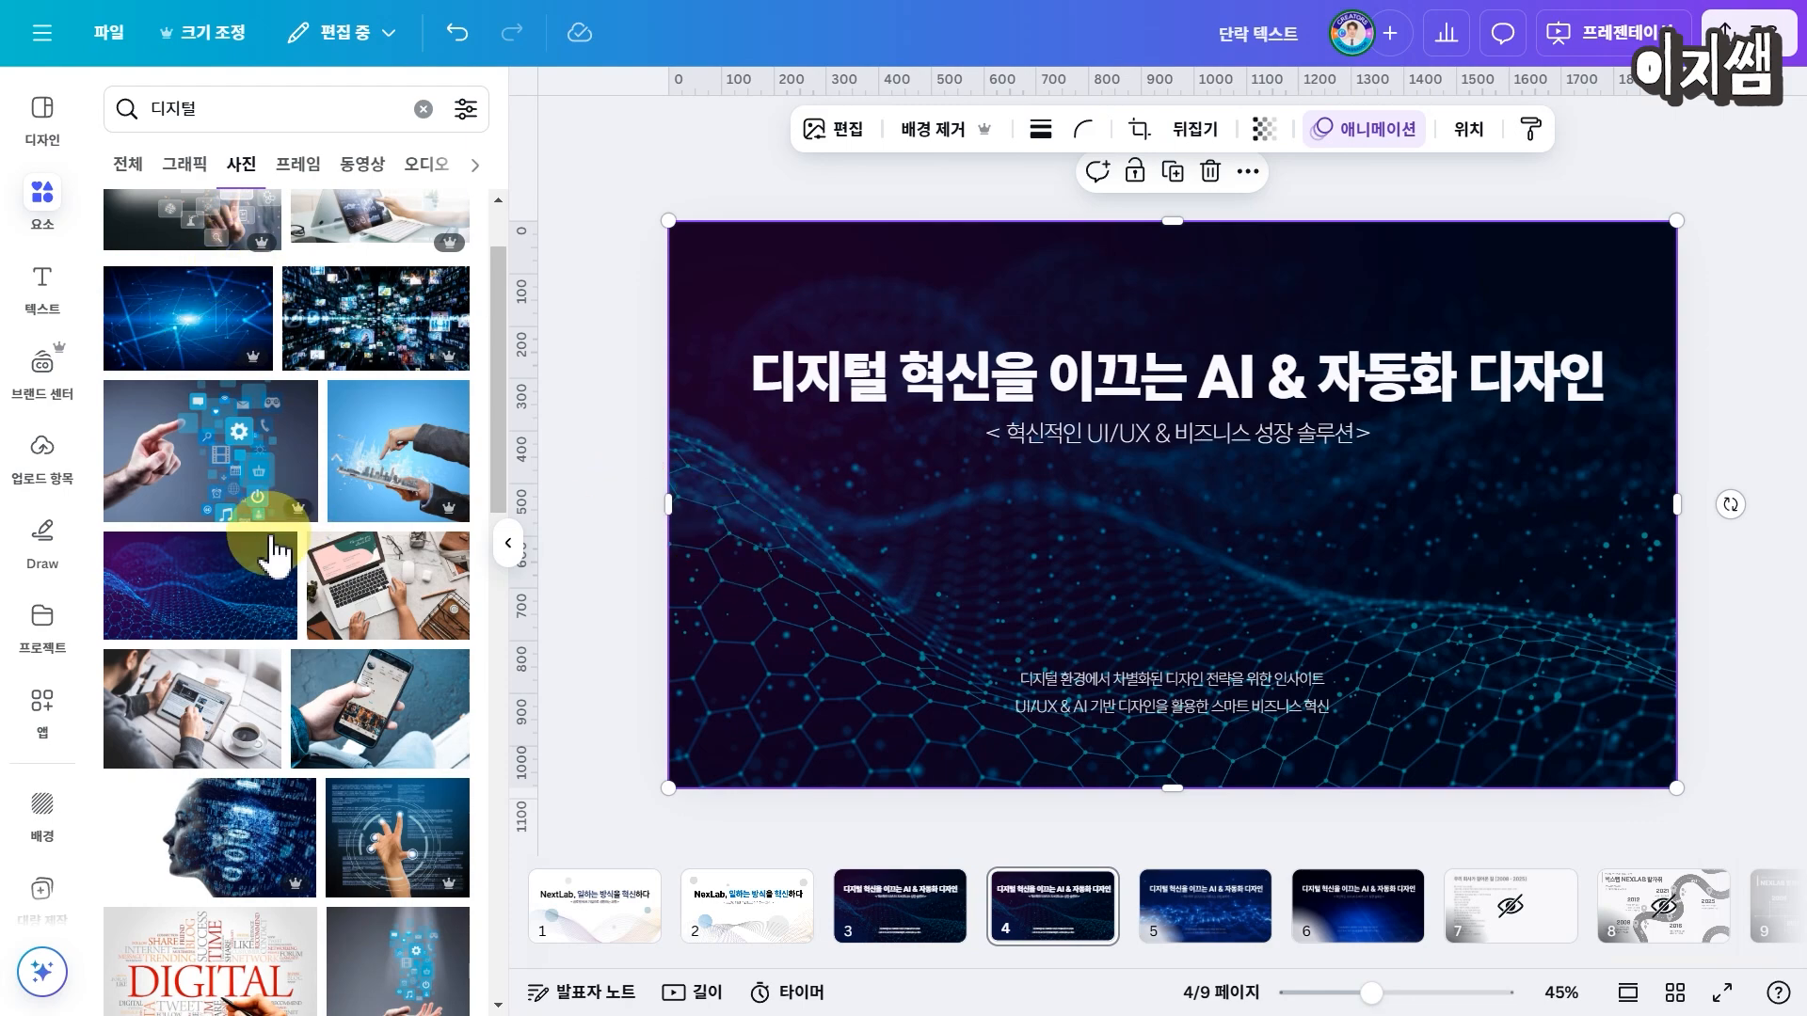
Step: Fill the duplicated slide behind the text with the 30-second video of streaming coloured digits from the "디지털" video results
scroll(273, 555, "up", 2)
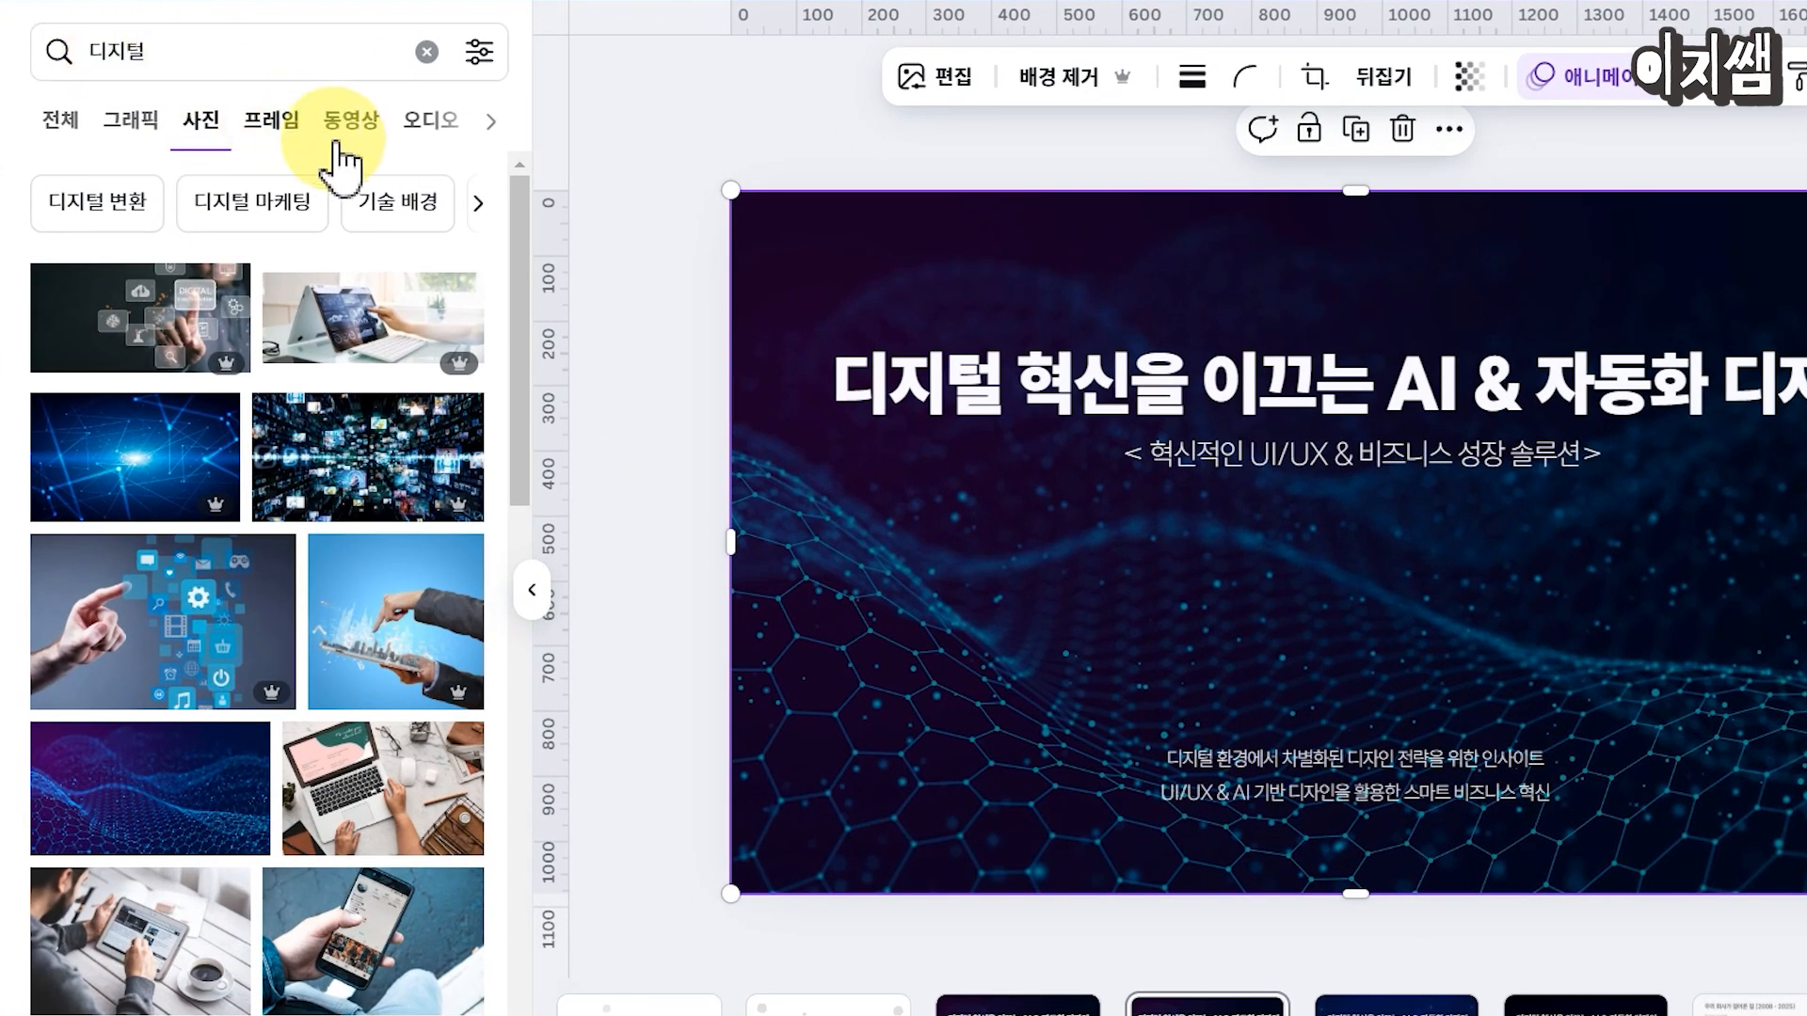
left_click(350, 131)
scroll(283, 658, "down", 2)
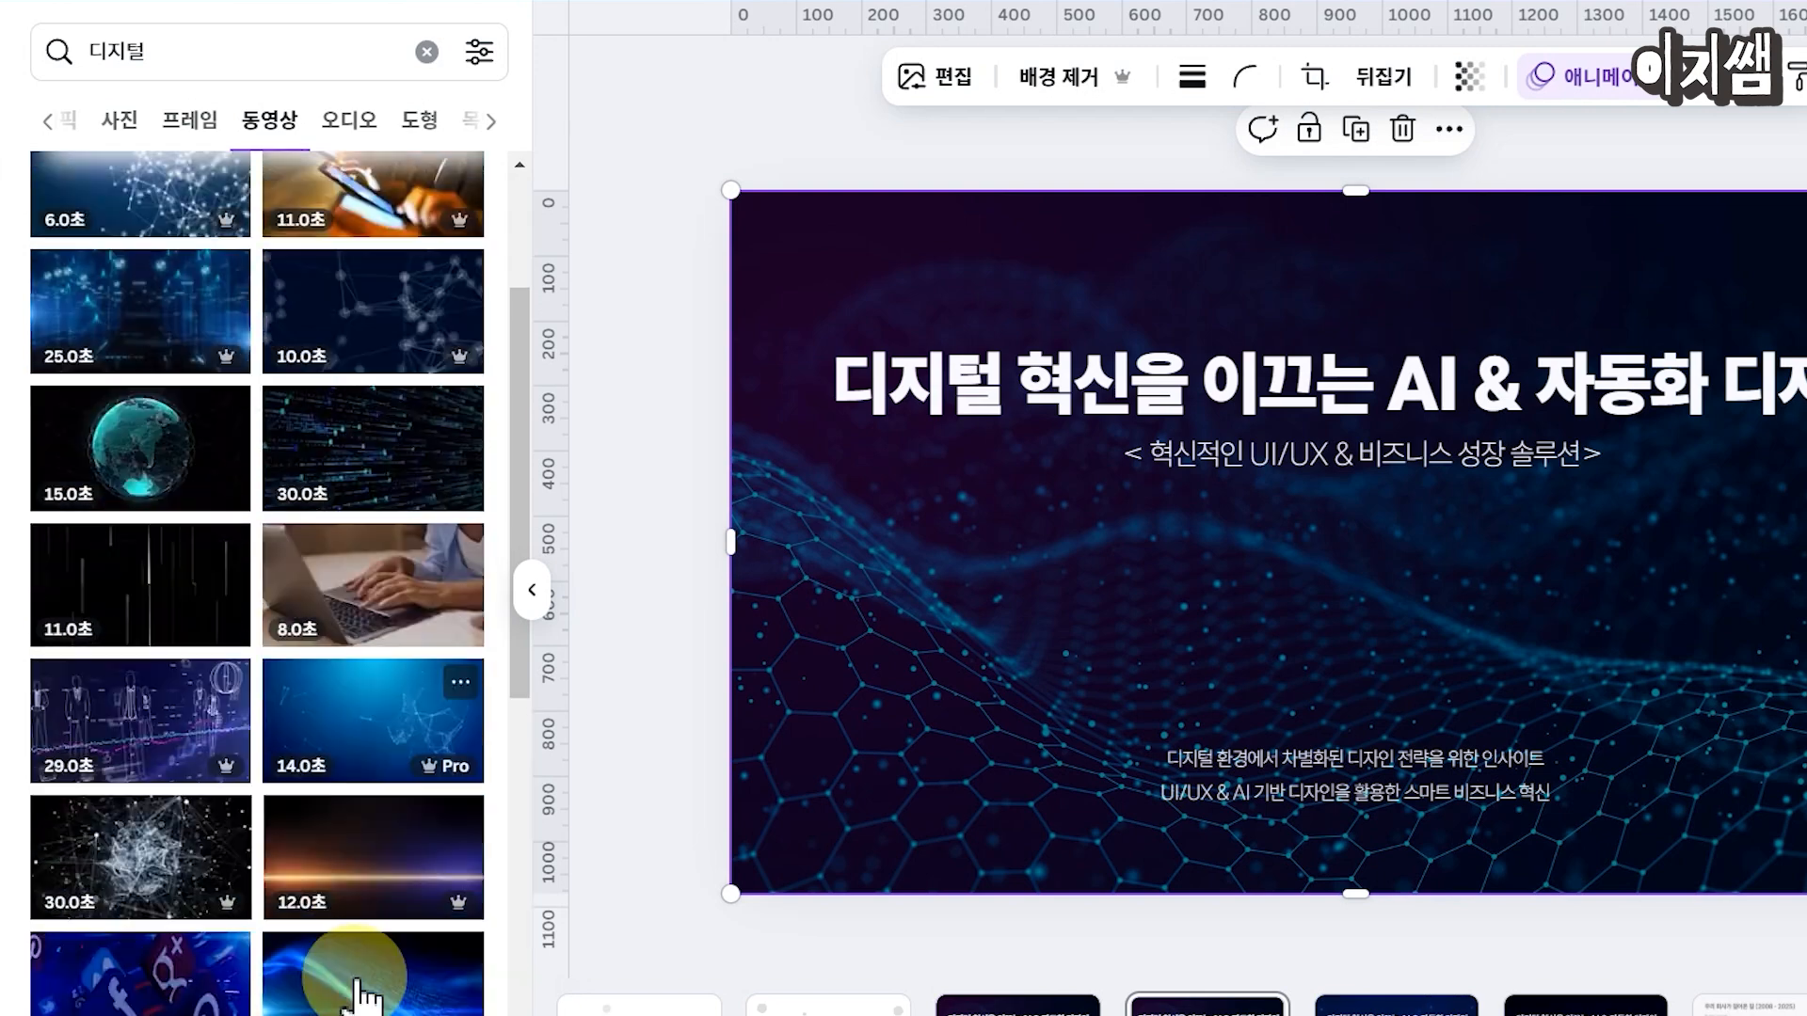
scroll(188, 884, "down", 3)
scroll(197, 969, "down", 1)
scroll(174, 903, "down", 2)
scroll(311, 791, "up", 6)
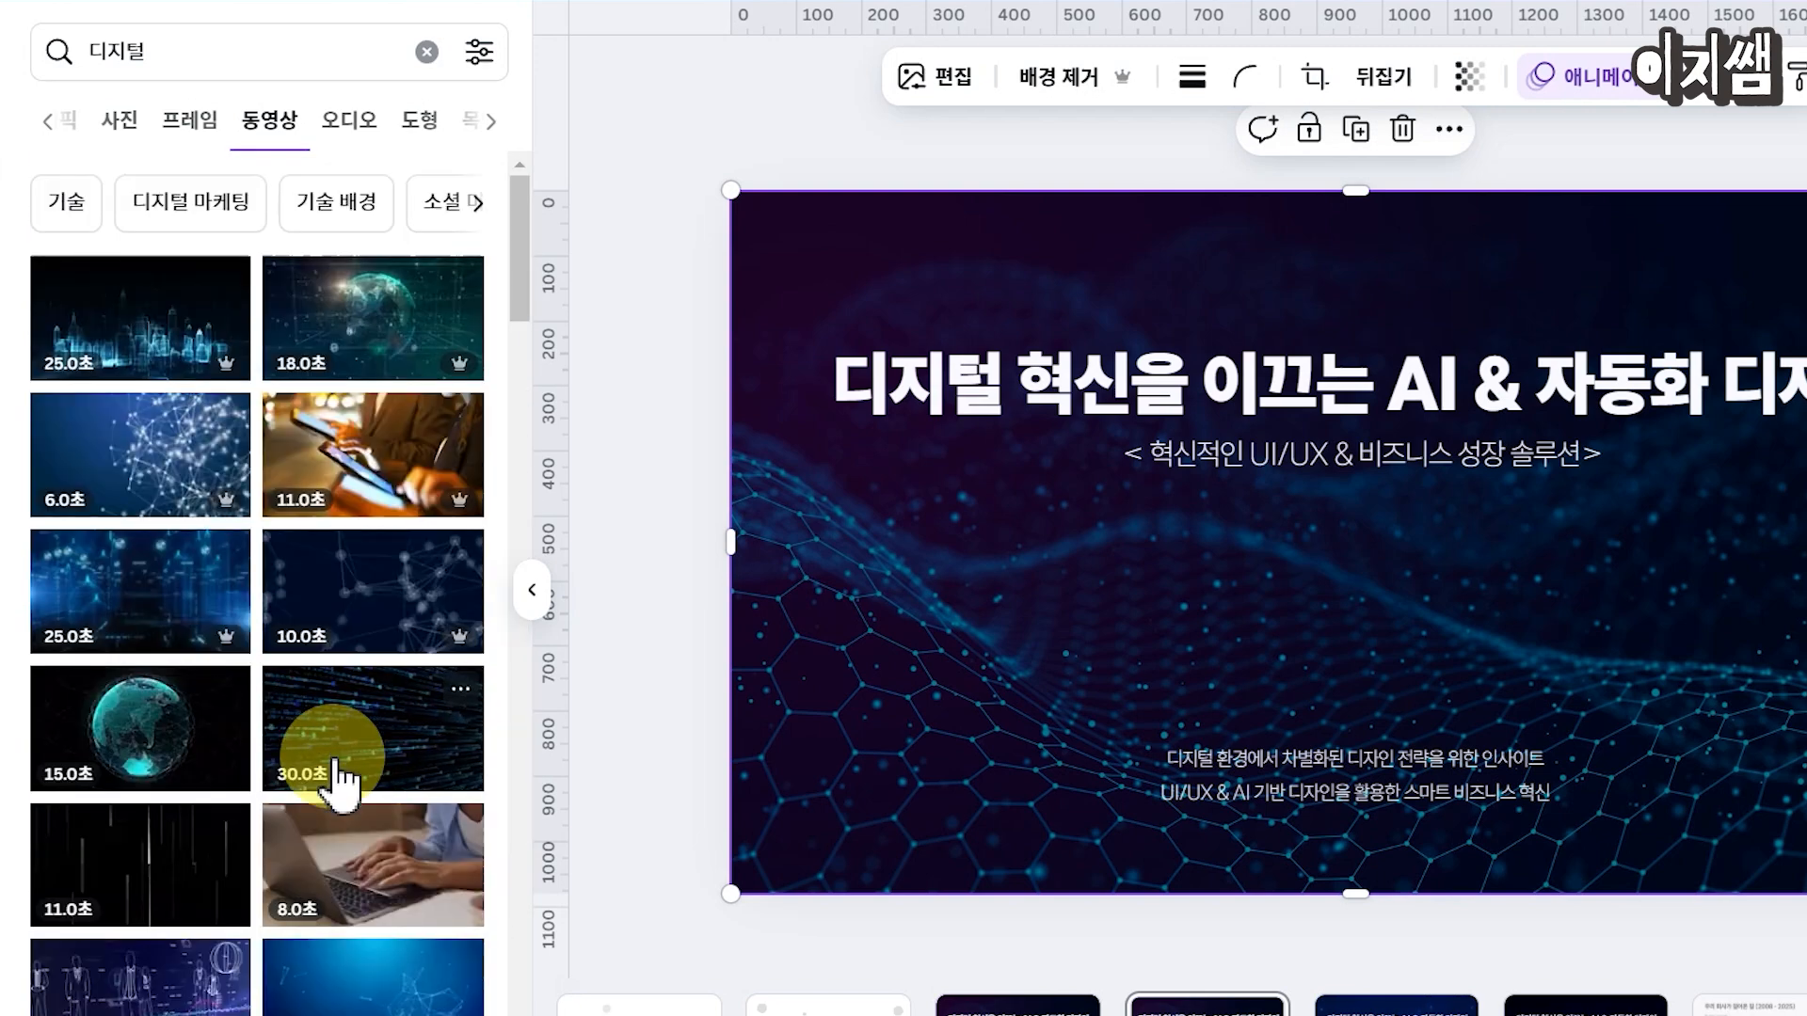
left_click_drag(330, 767, 739, 617)
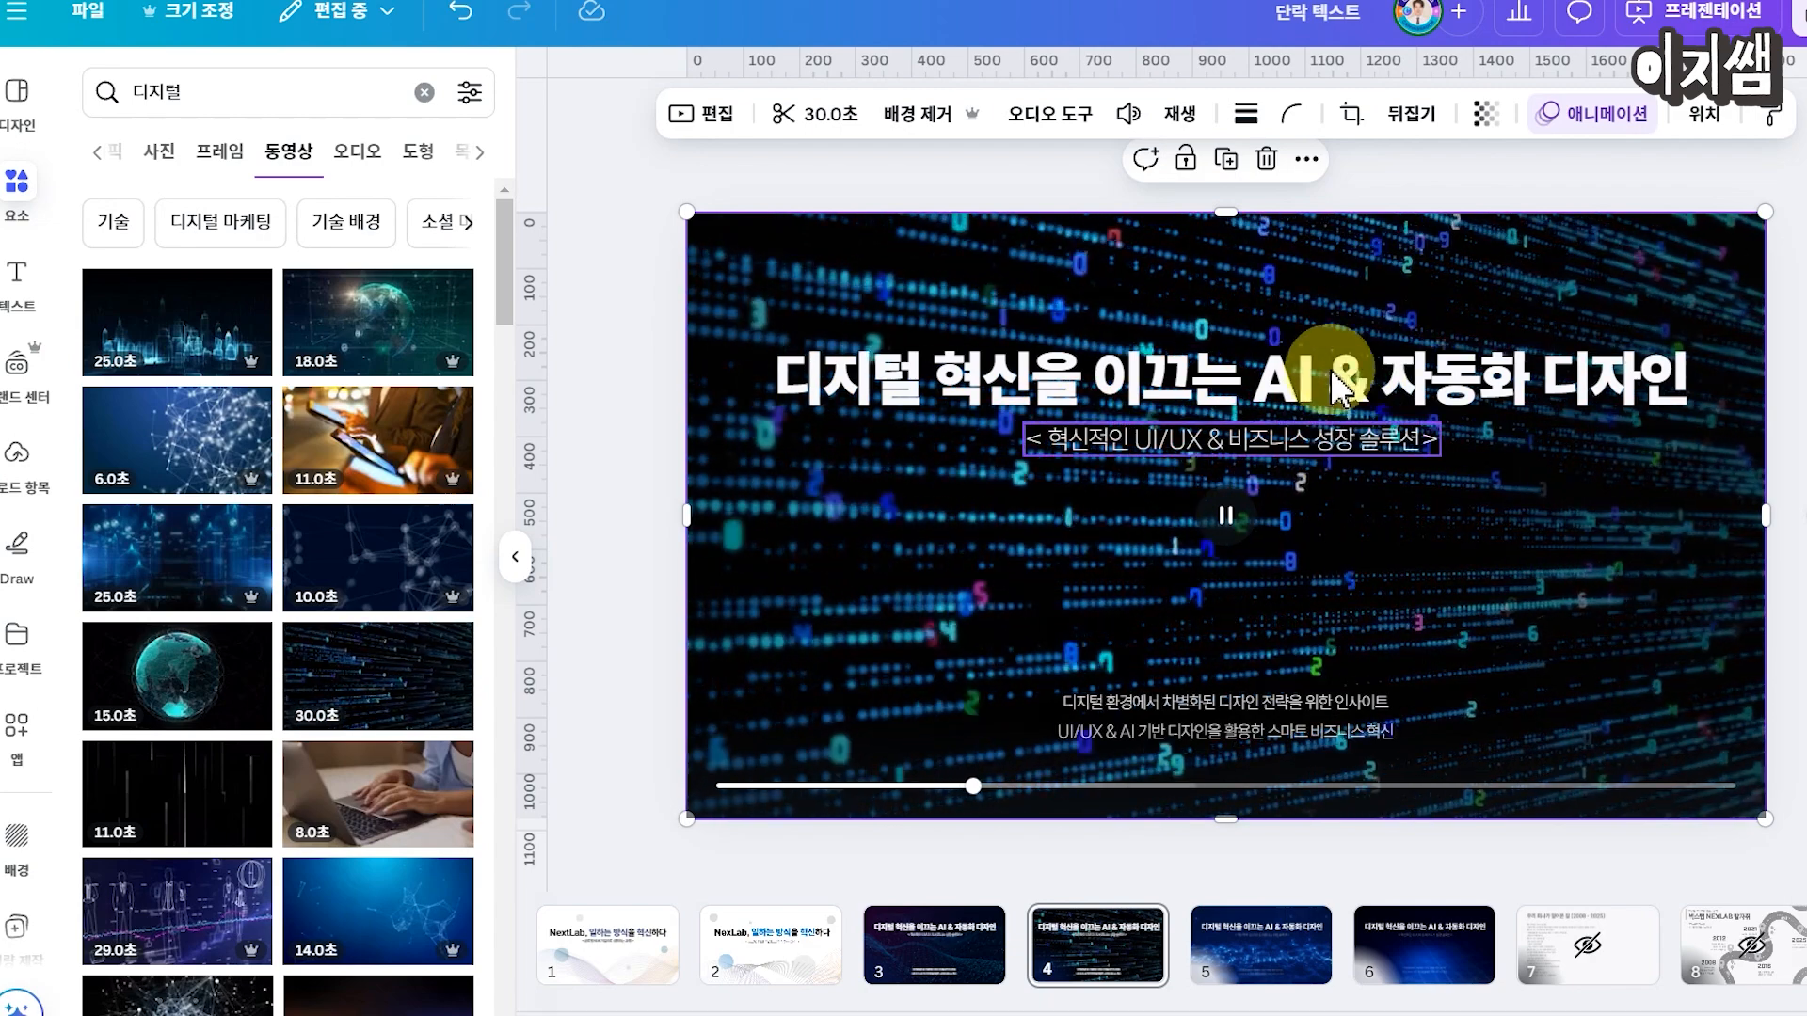
key("Escape")
left_click(1607, 282)
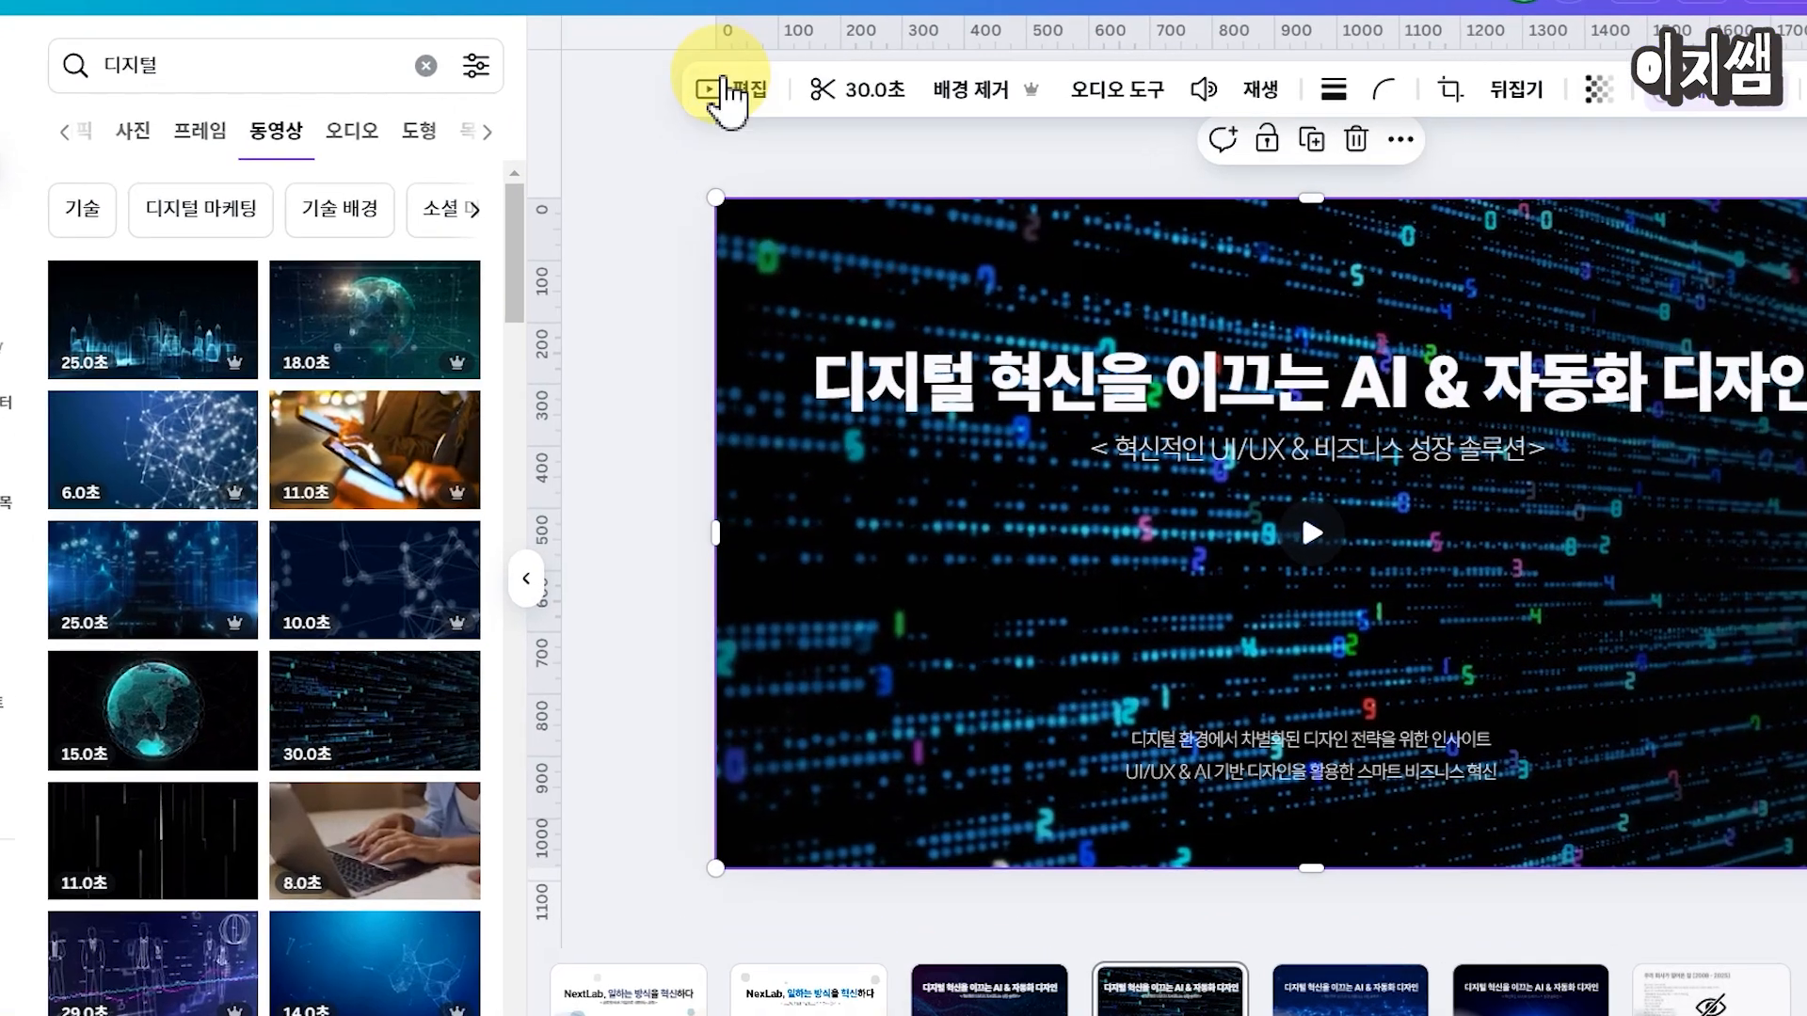
Step: Darken the fourth slide's background video with its adjustment settings and preview the slide in full-screen mode
left_click(701, 113)
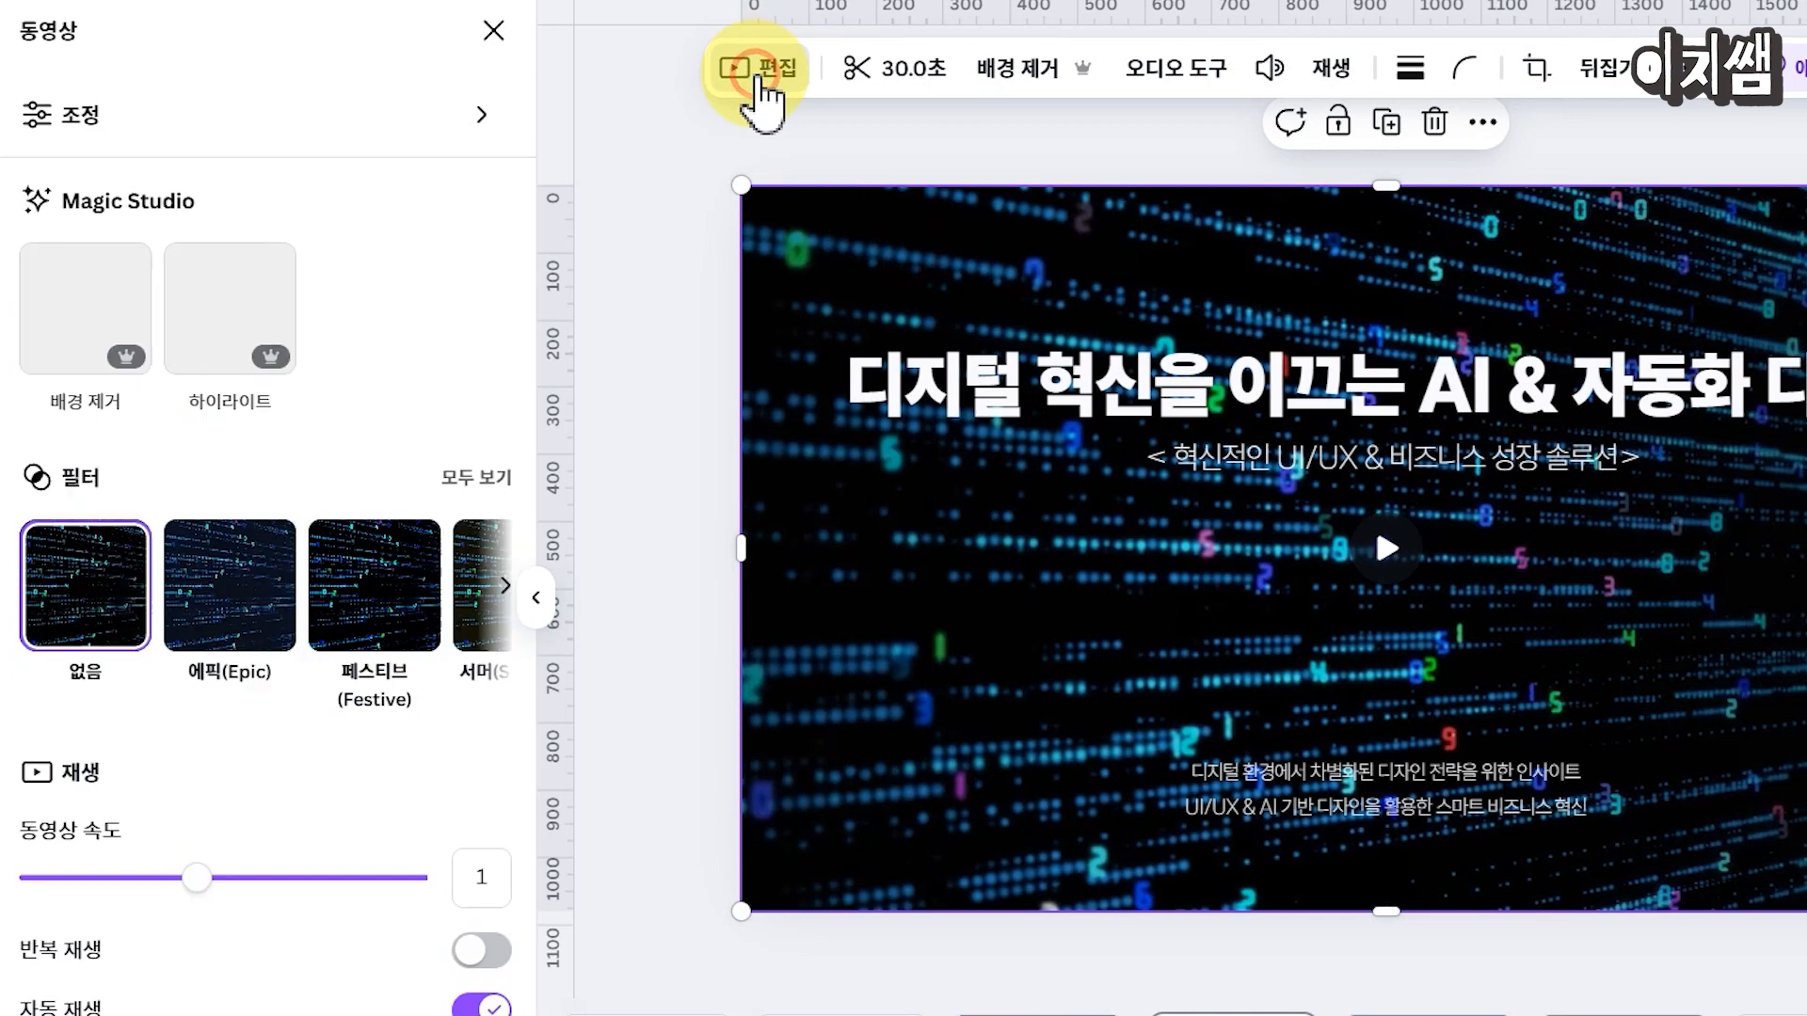
left_click(235, 152)
left_click_drag(211, 515, 83, 527)
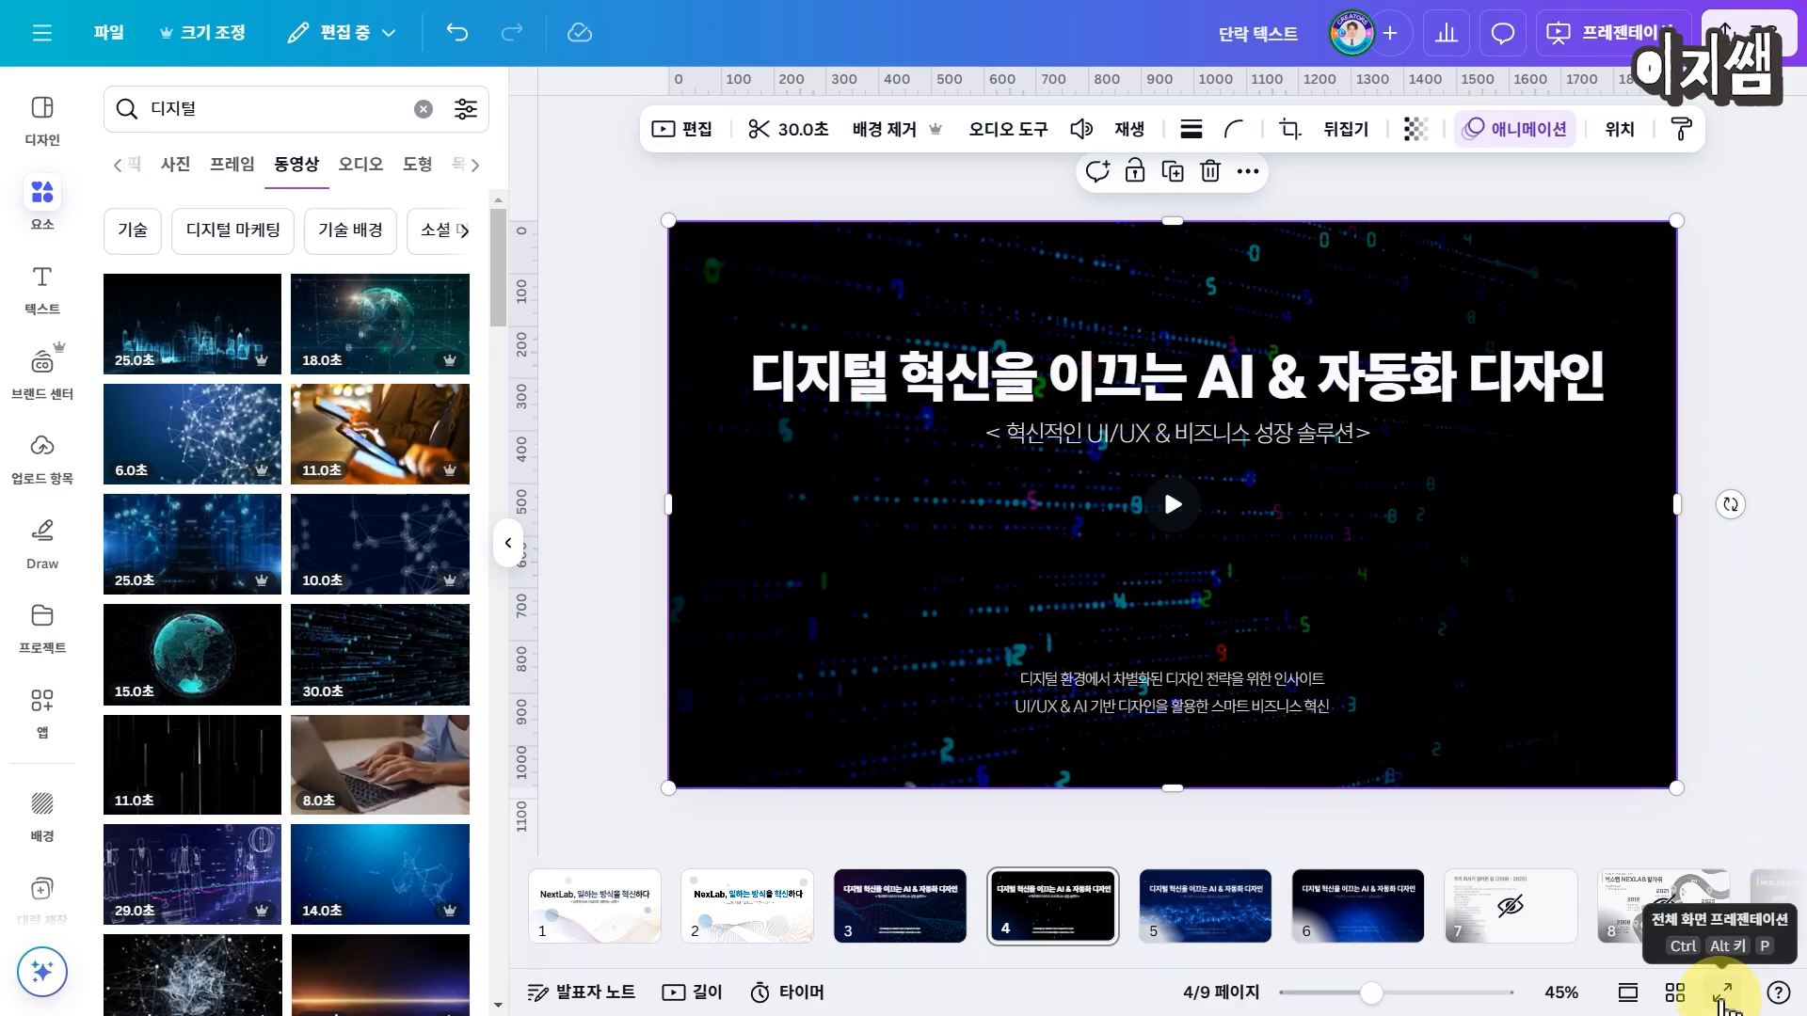
left_click(1726, 1002)
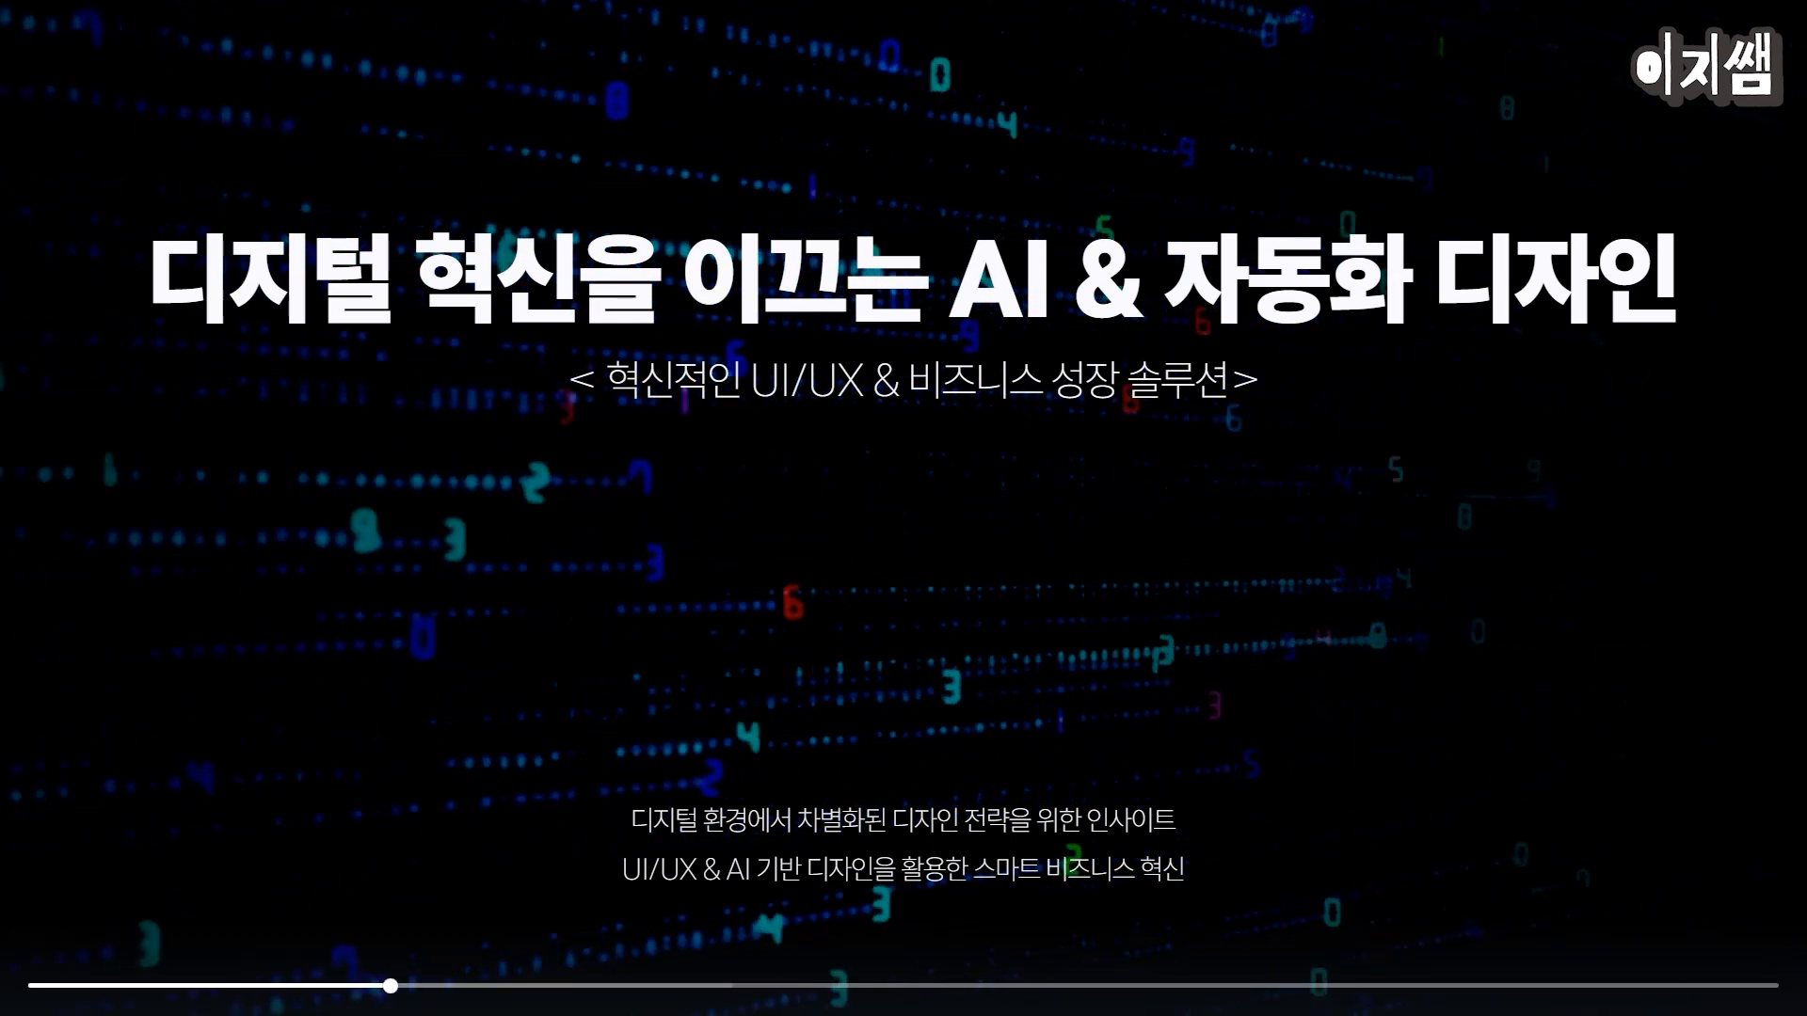
key("Escape")
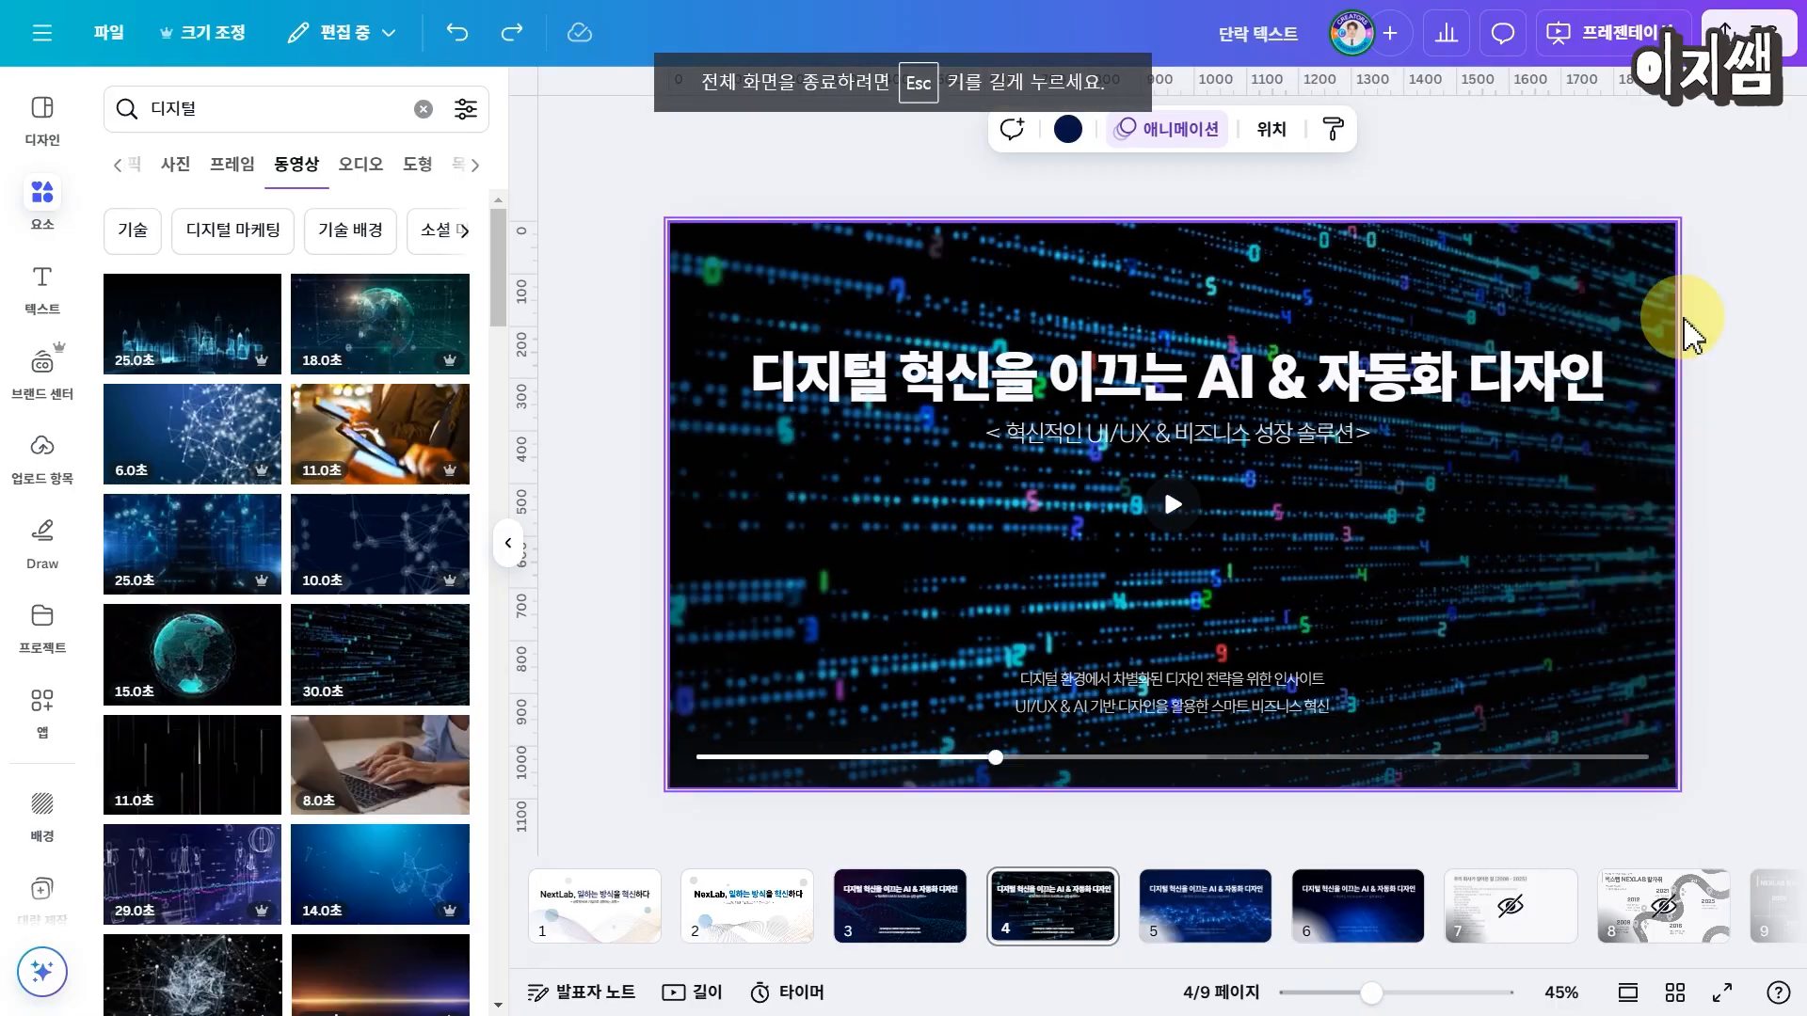
Step: Cover the fourth slide's video with a full-slide rectangle behind the text and fill it with black (#000000)
left_click(1726, 310)
key("r")
left_click_drag(1221, 528, 810, 315)
left_click_drag(838, 392, 1653, 779)
left_click_drag(1172, 222, 1230, 242)
left_click(668, 129)
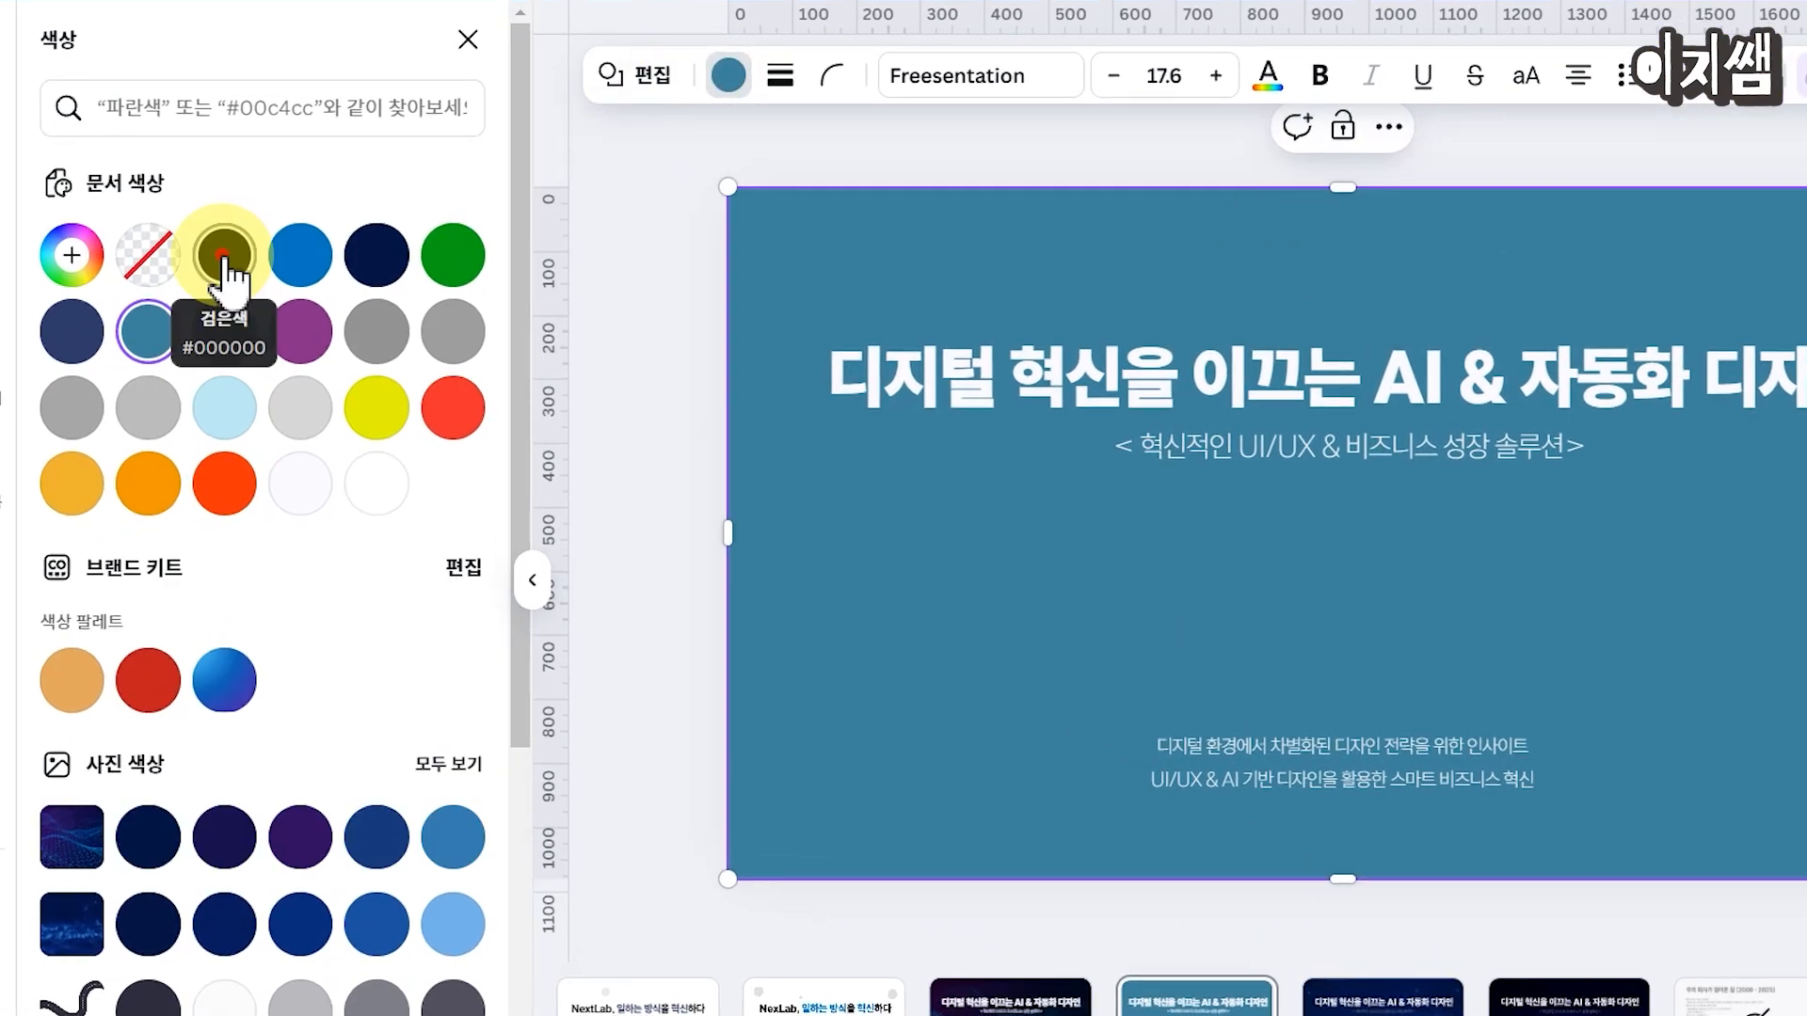
left_click(224, 254)
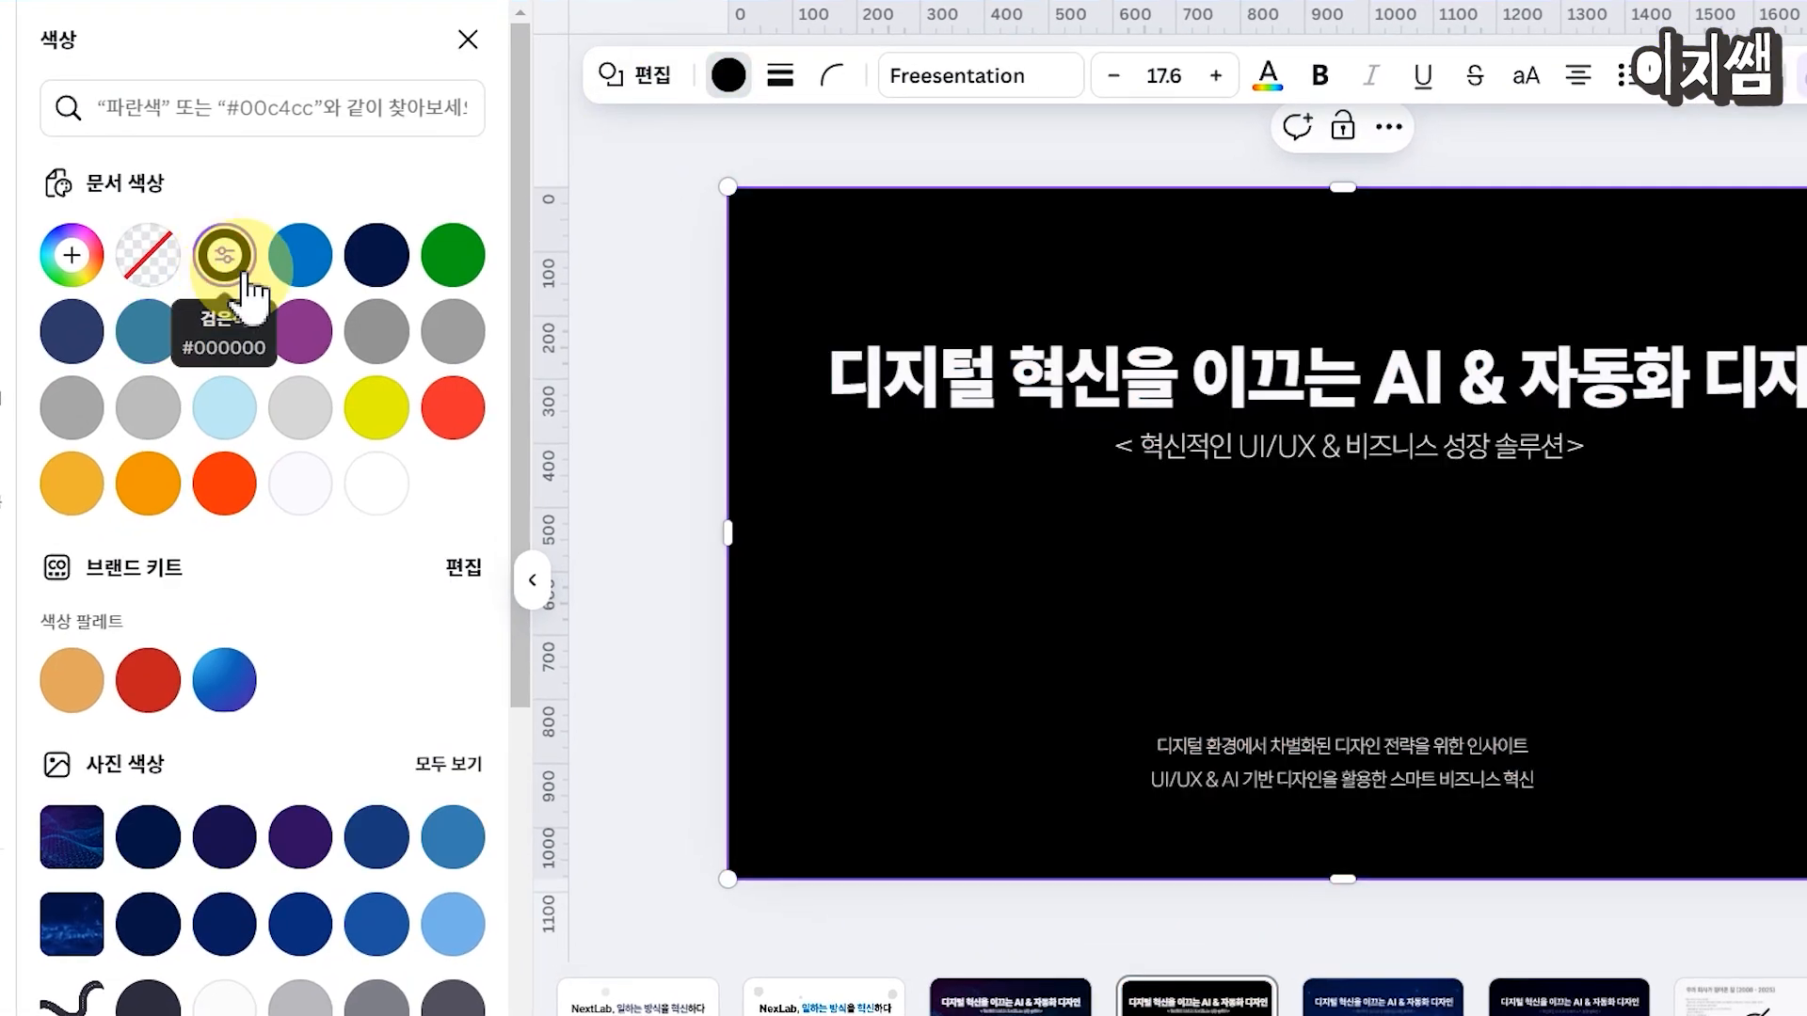
Step: Set the black overlay rectangle's transparency to 84 so the video shows through faintly
left_click(1639, 77)
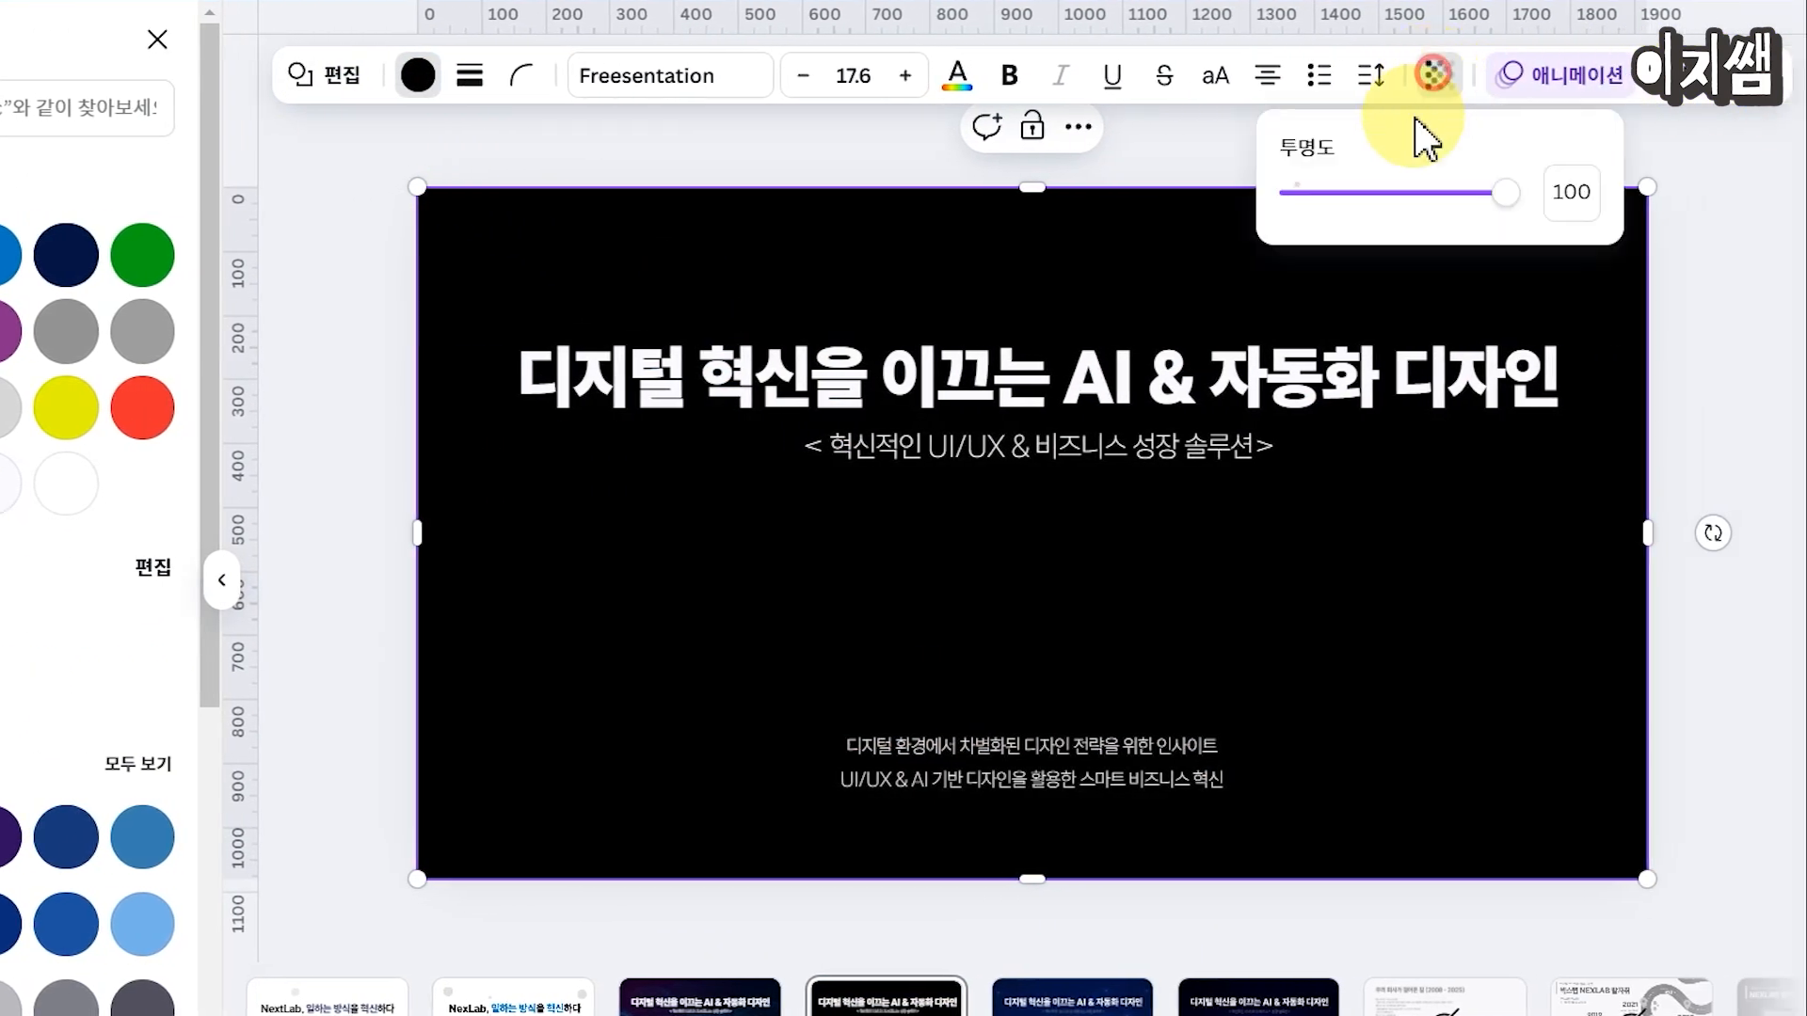
left_click_drag(1499, 193, 1448, 195)
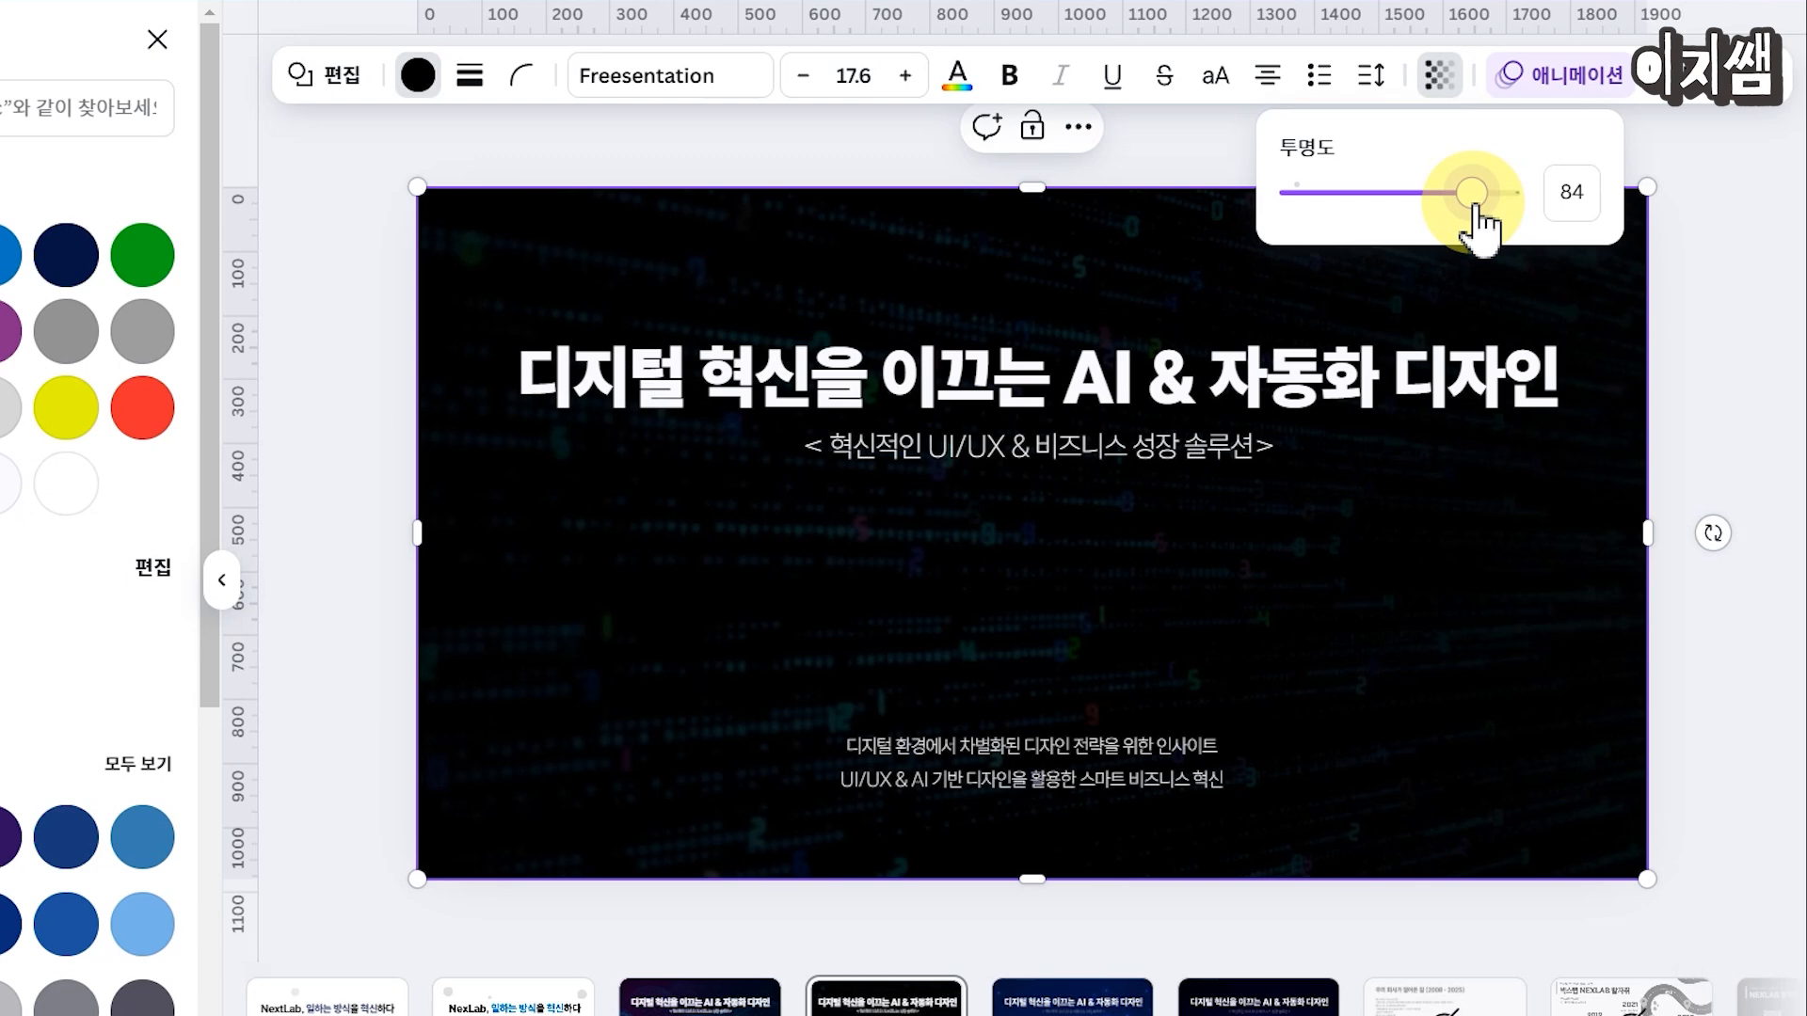
left_click(1689, 322)
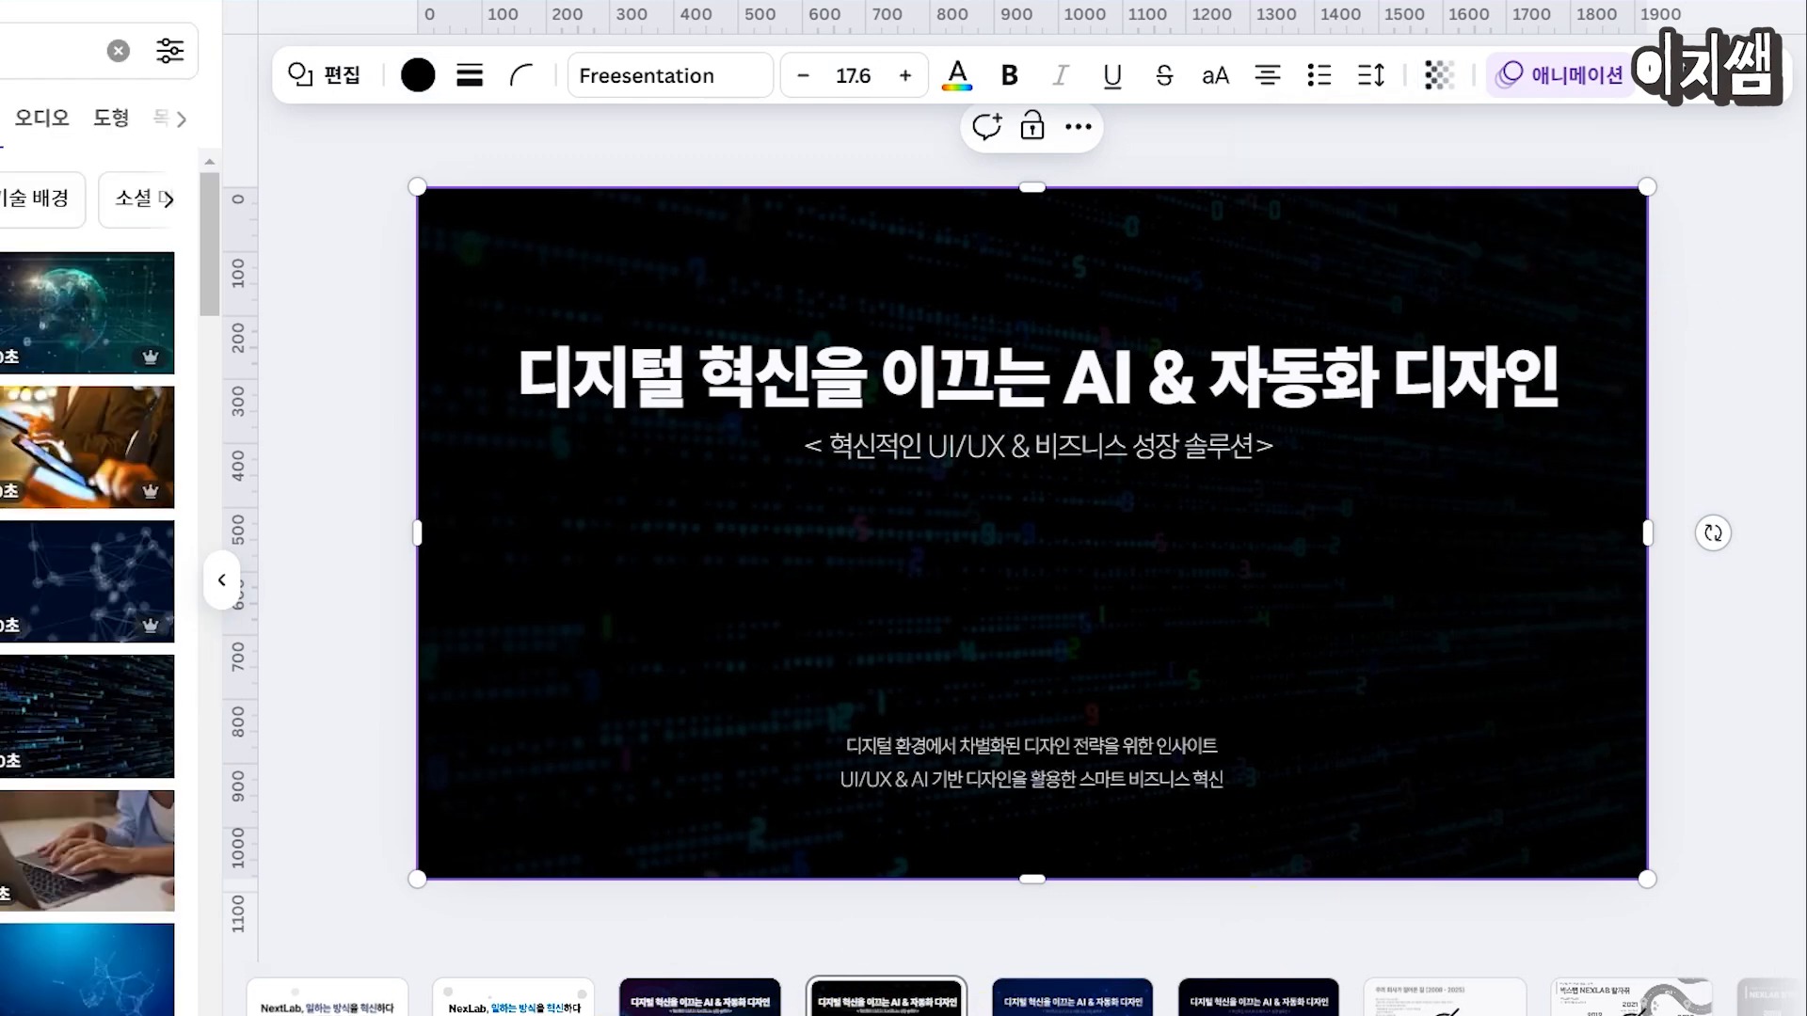
Step: Move the first slide, with the navy-accented NextLab title, to second place in the slide order
left_click(512, 1005)
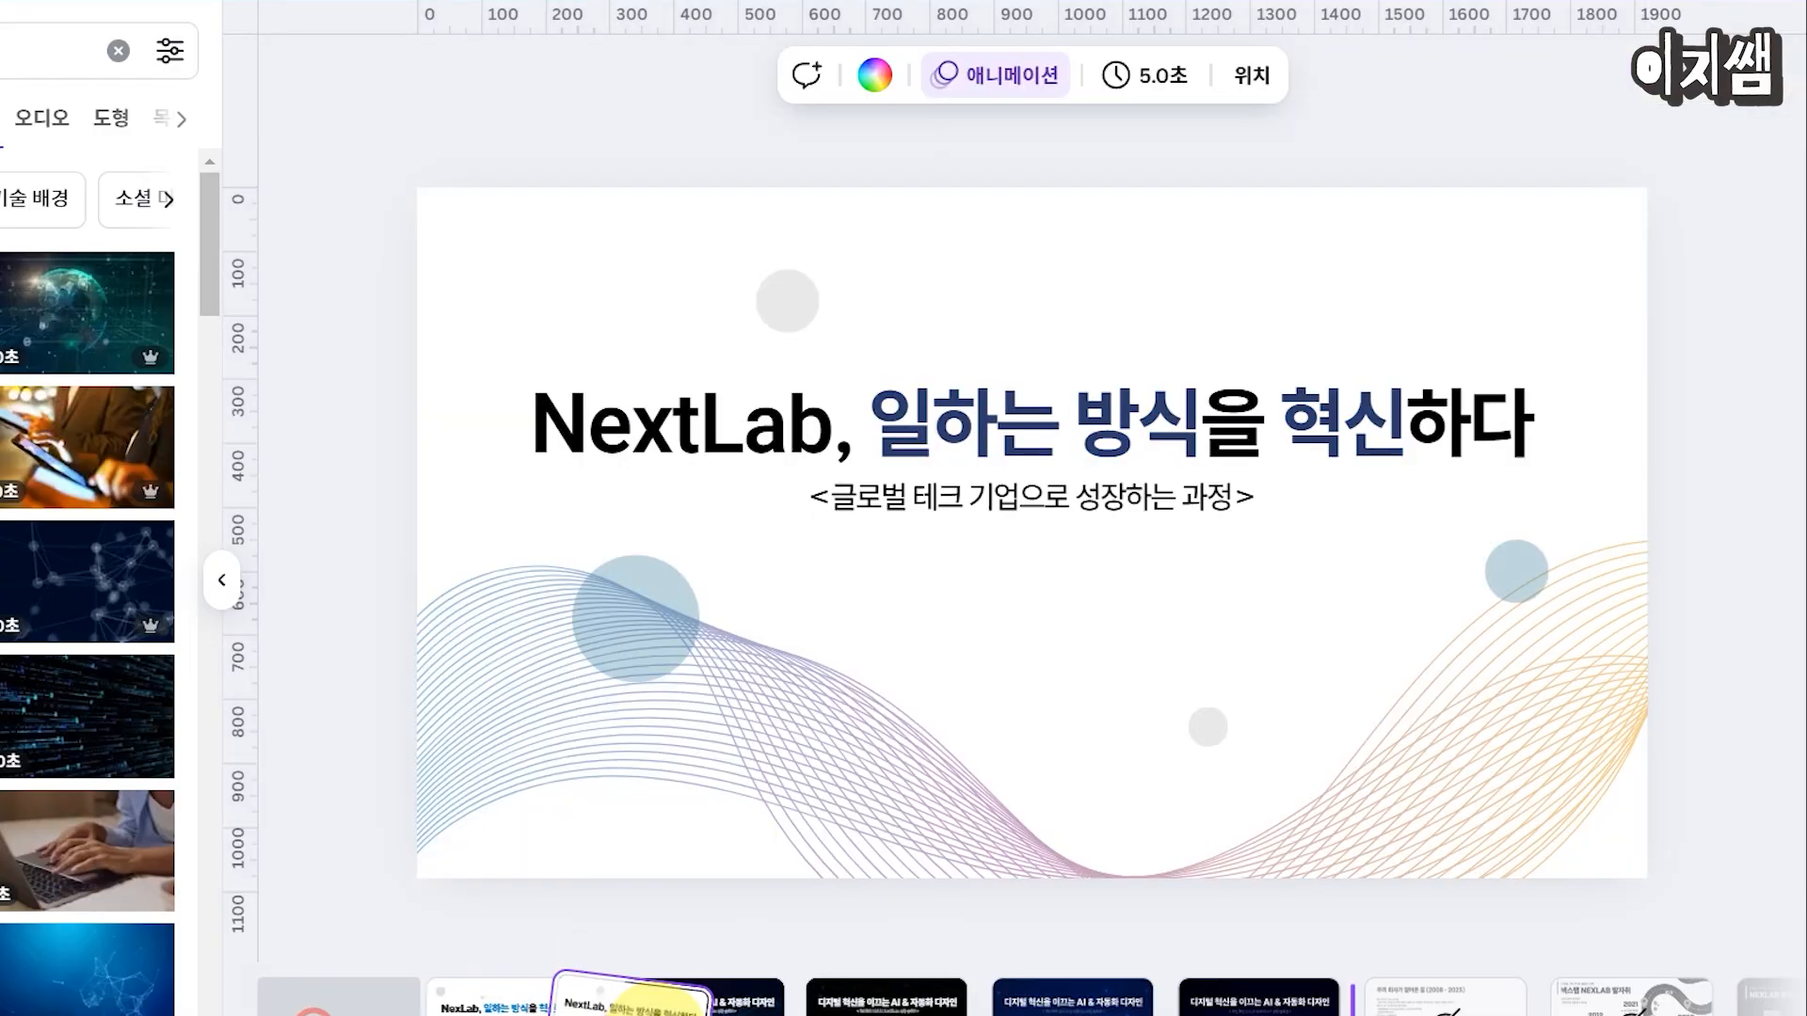
Step: Page backward and forward through the title slides in full-screen presentation mode and return to editing
left_click(1730, 996)
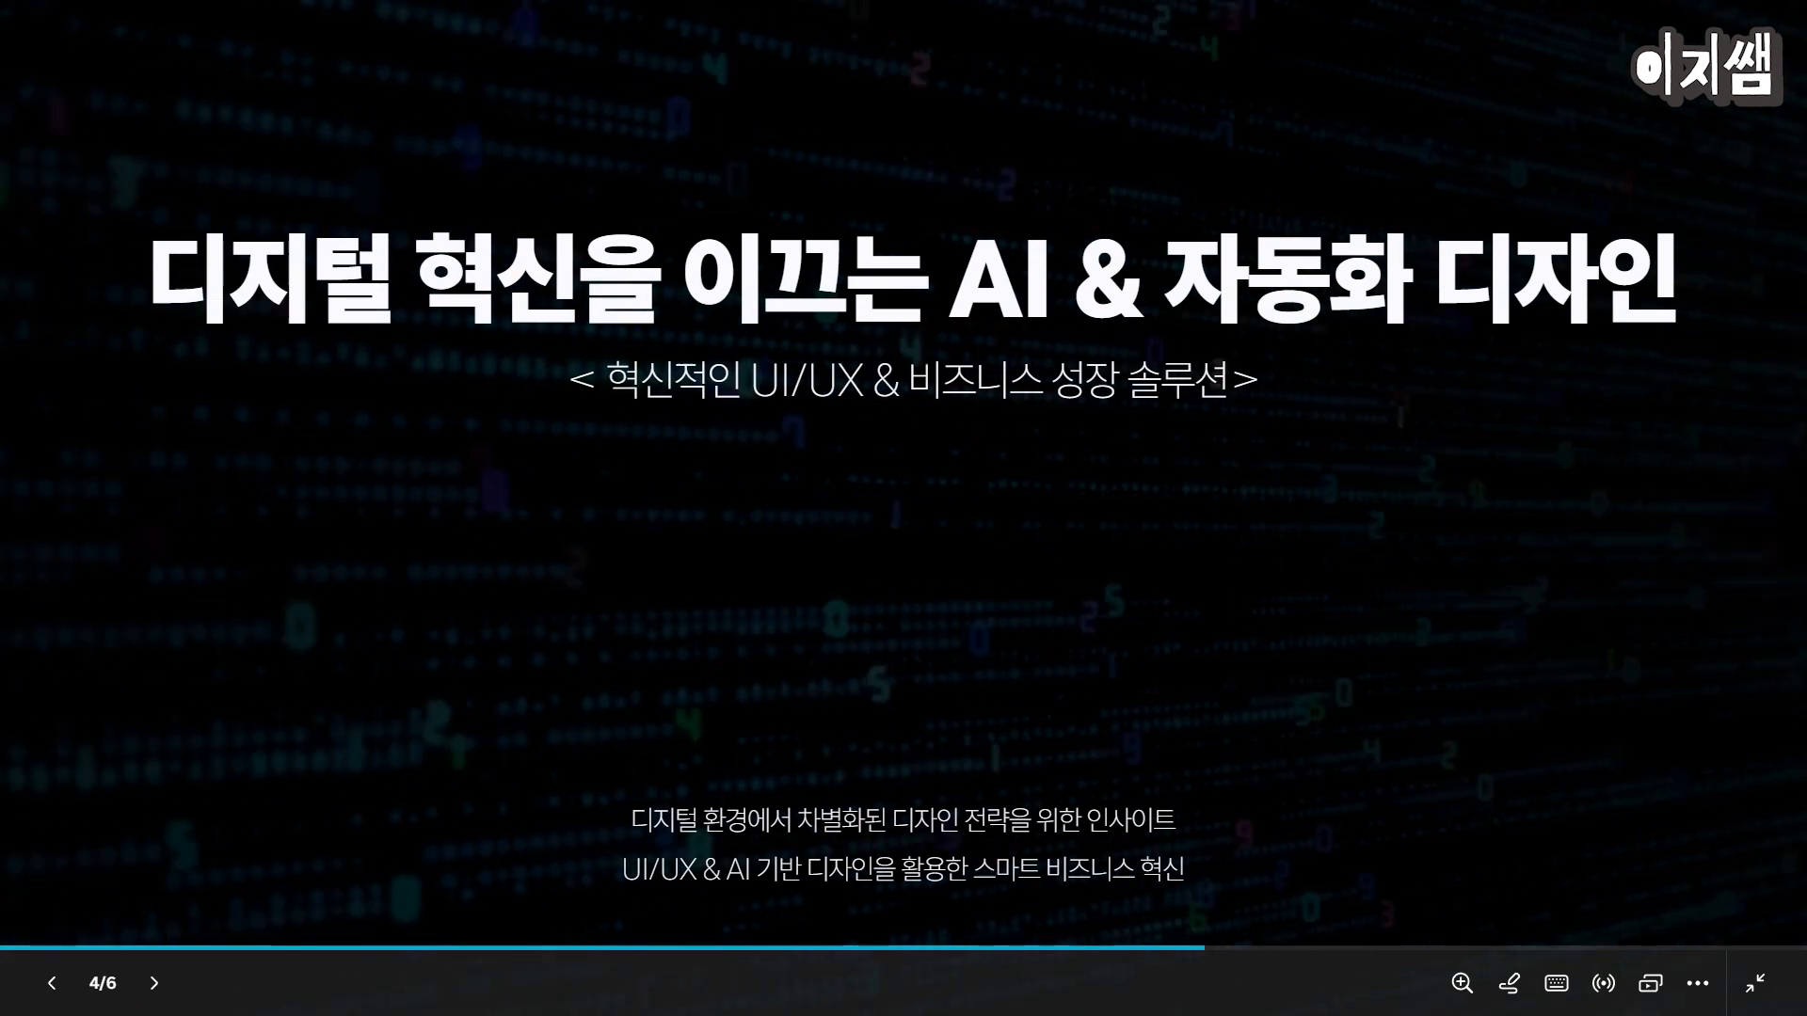
key("Left")
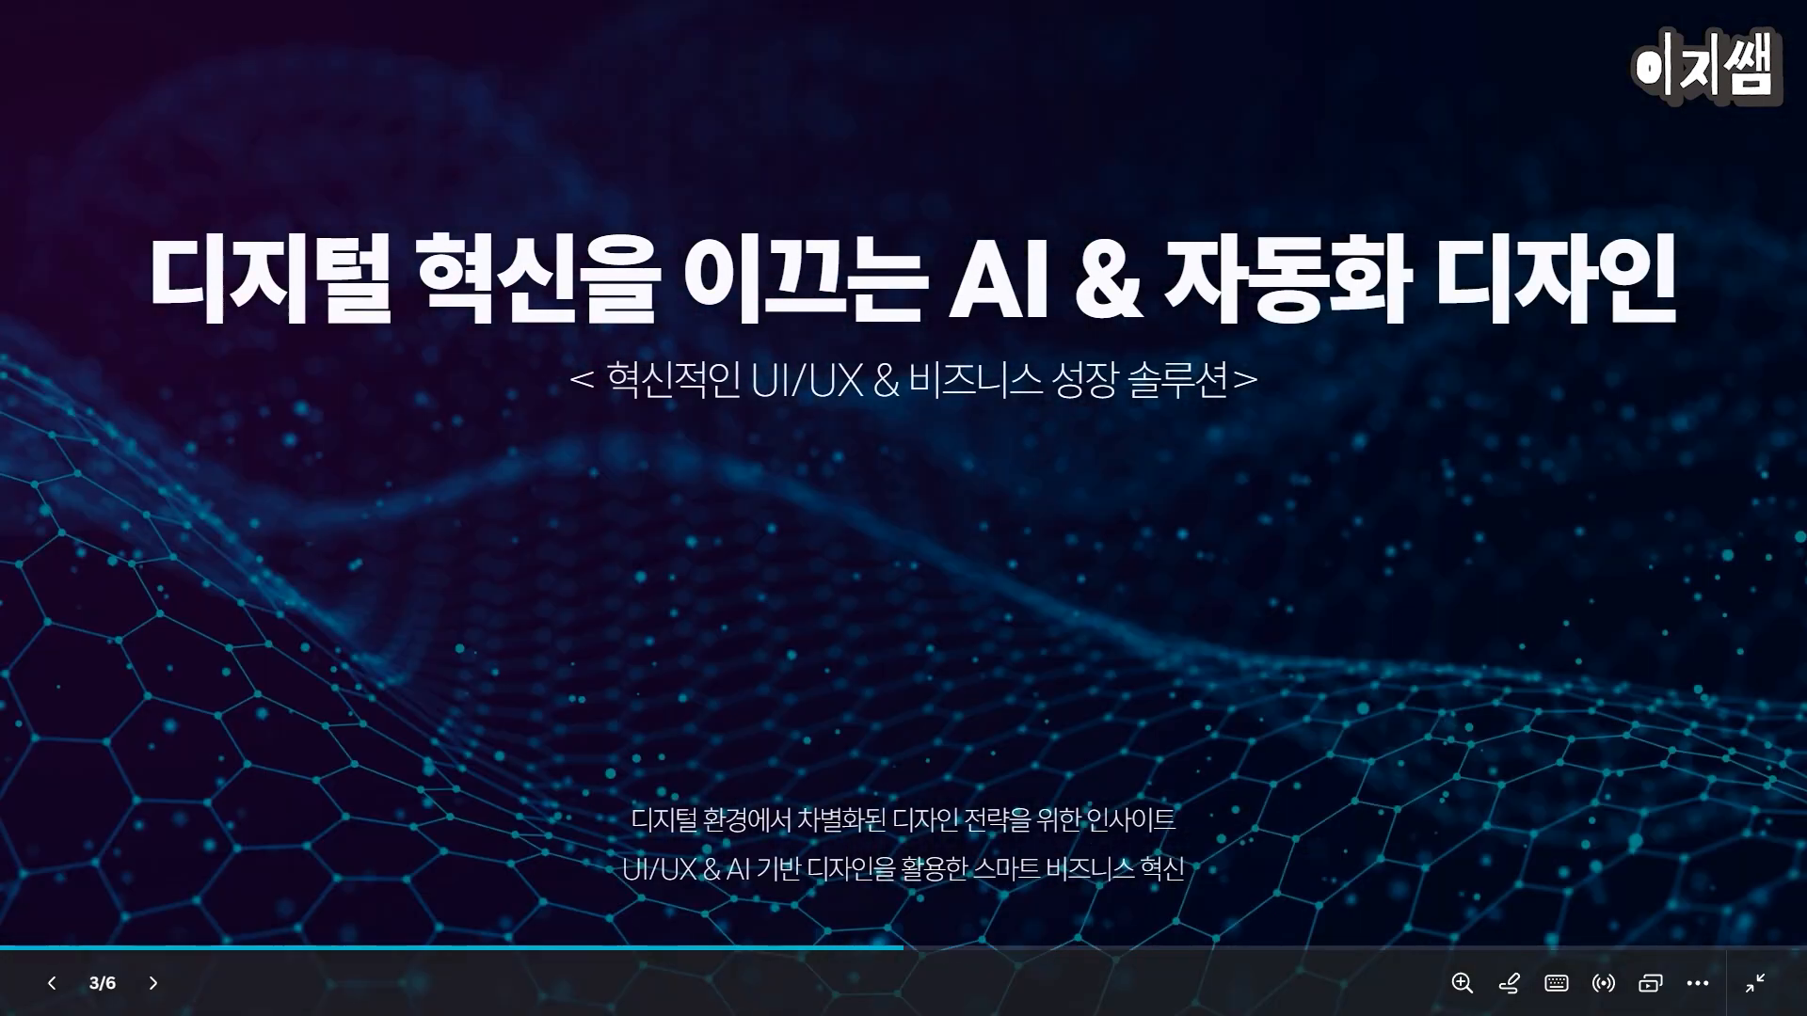
key("Left")
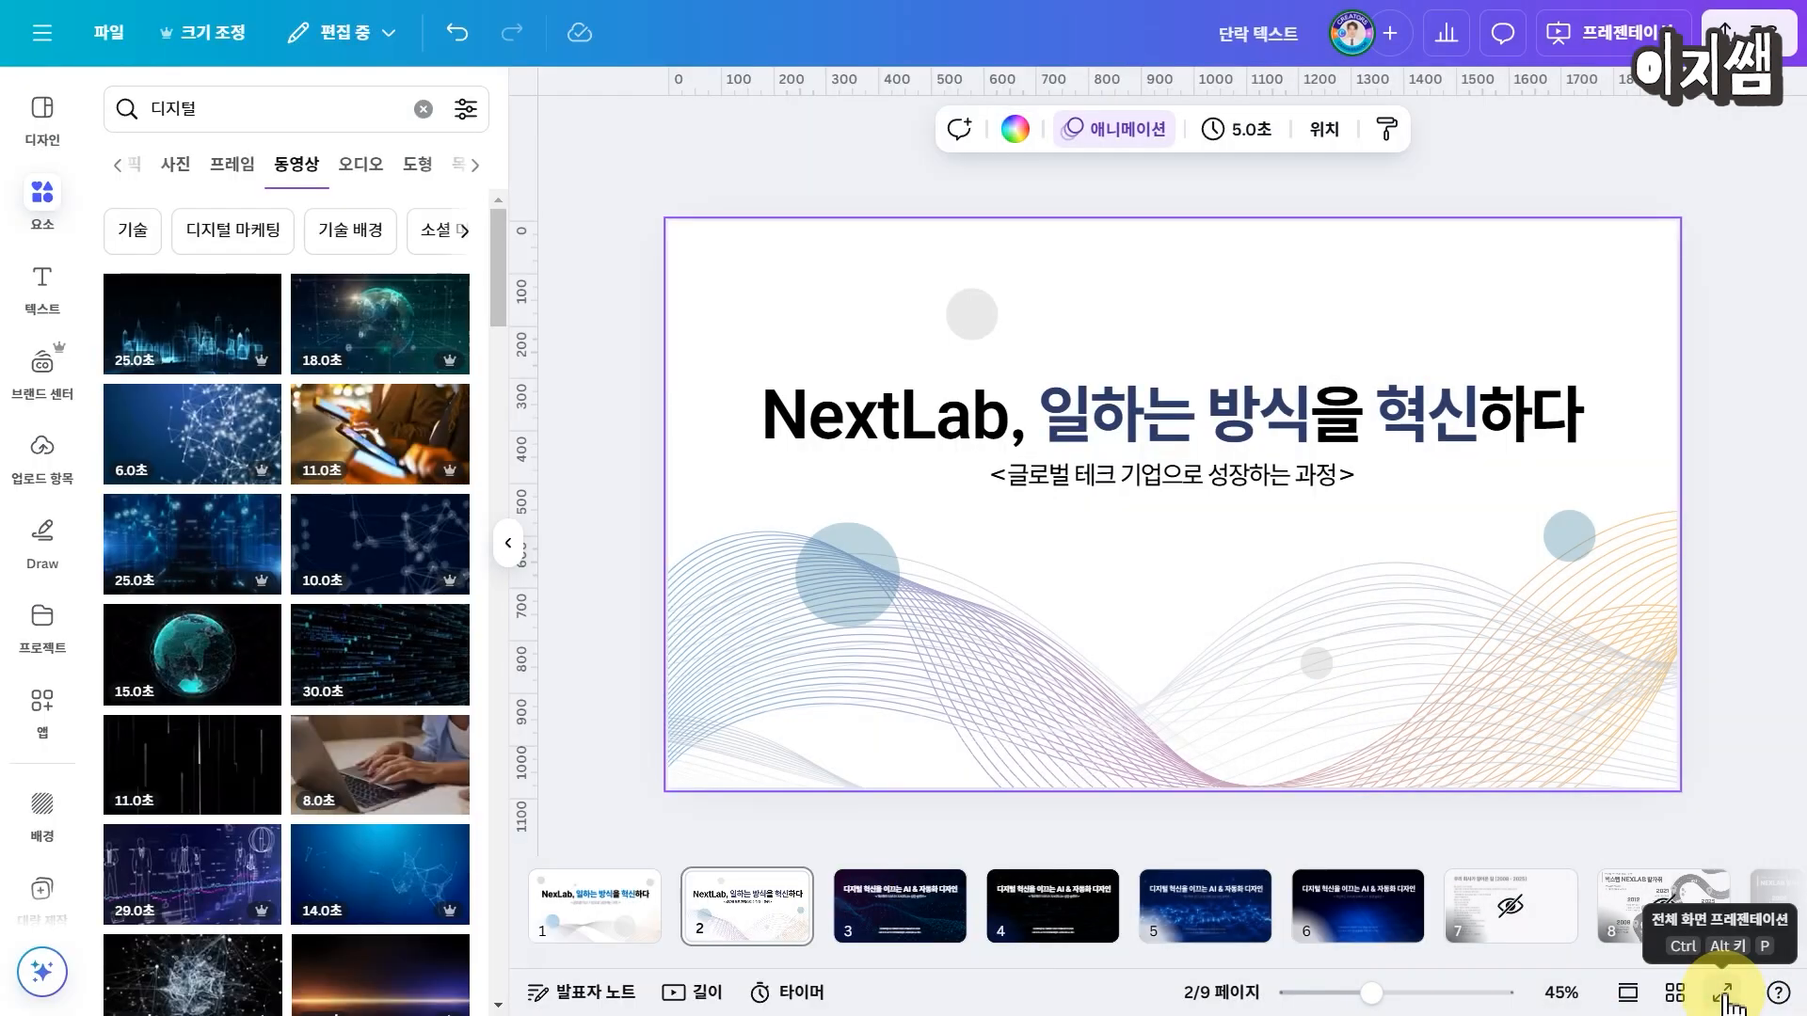
left_click(1725, 995)
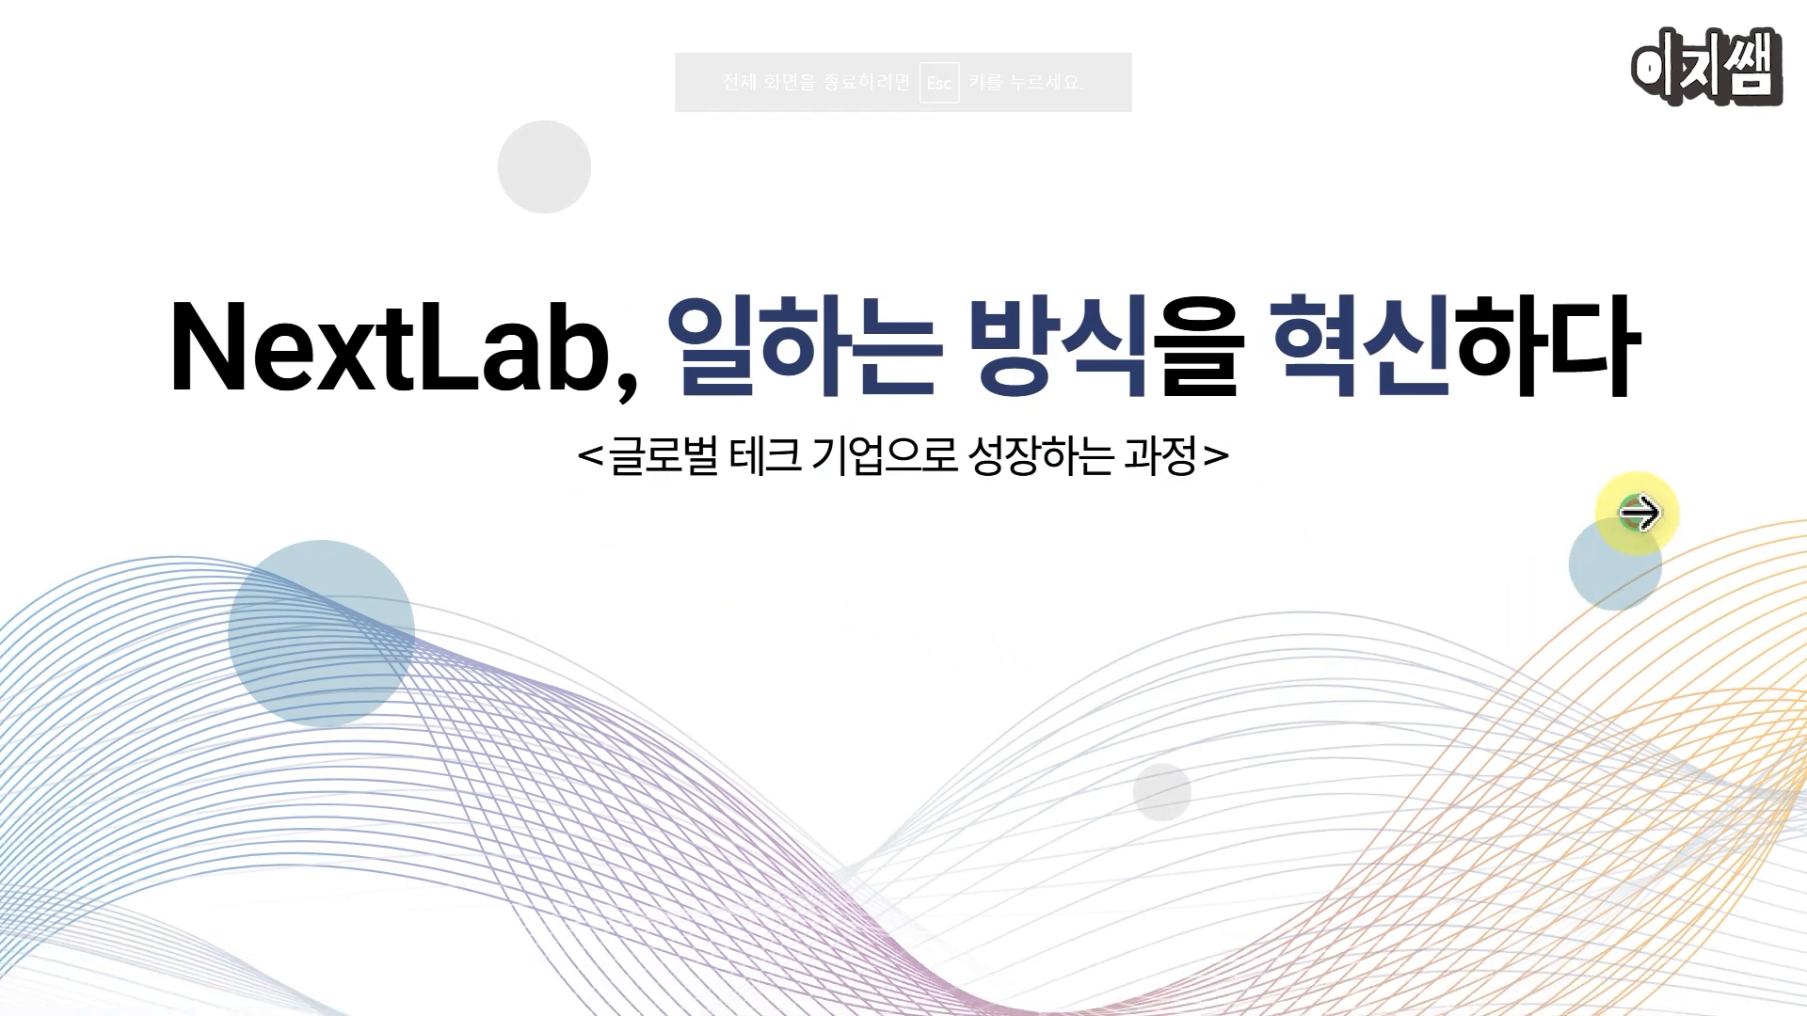
left_click(466, 530)
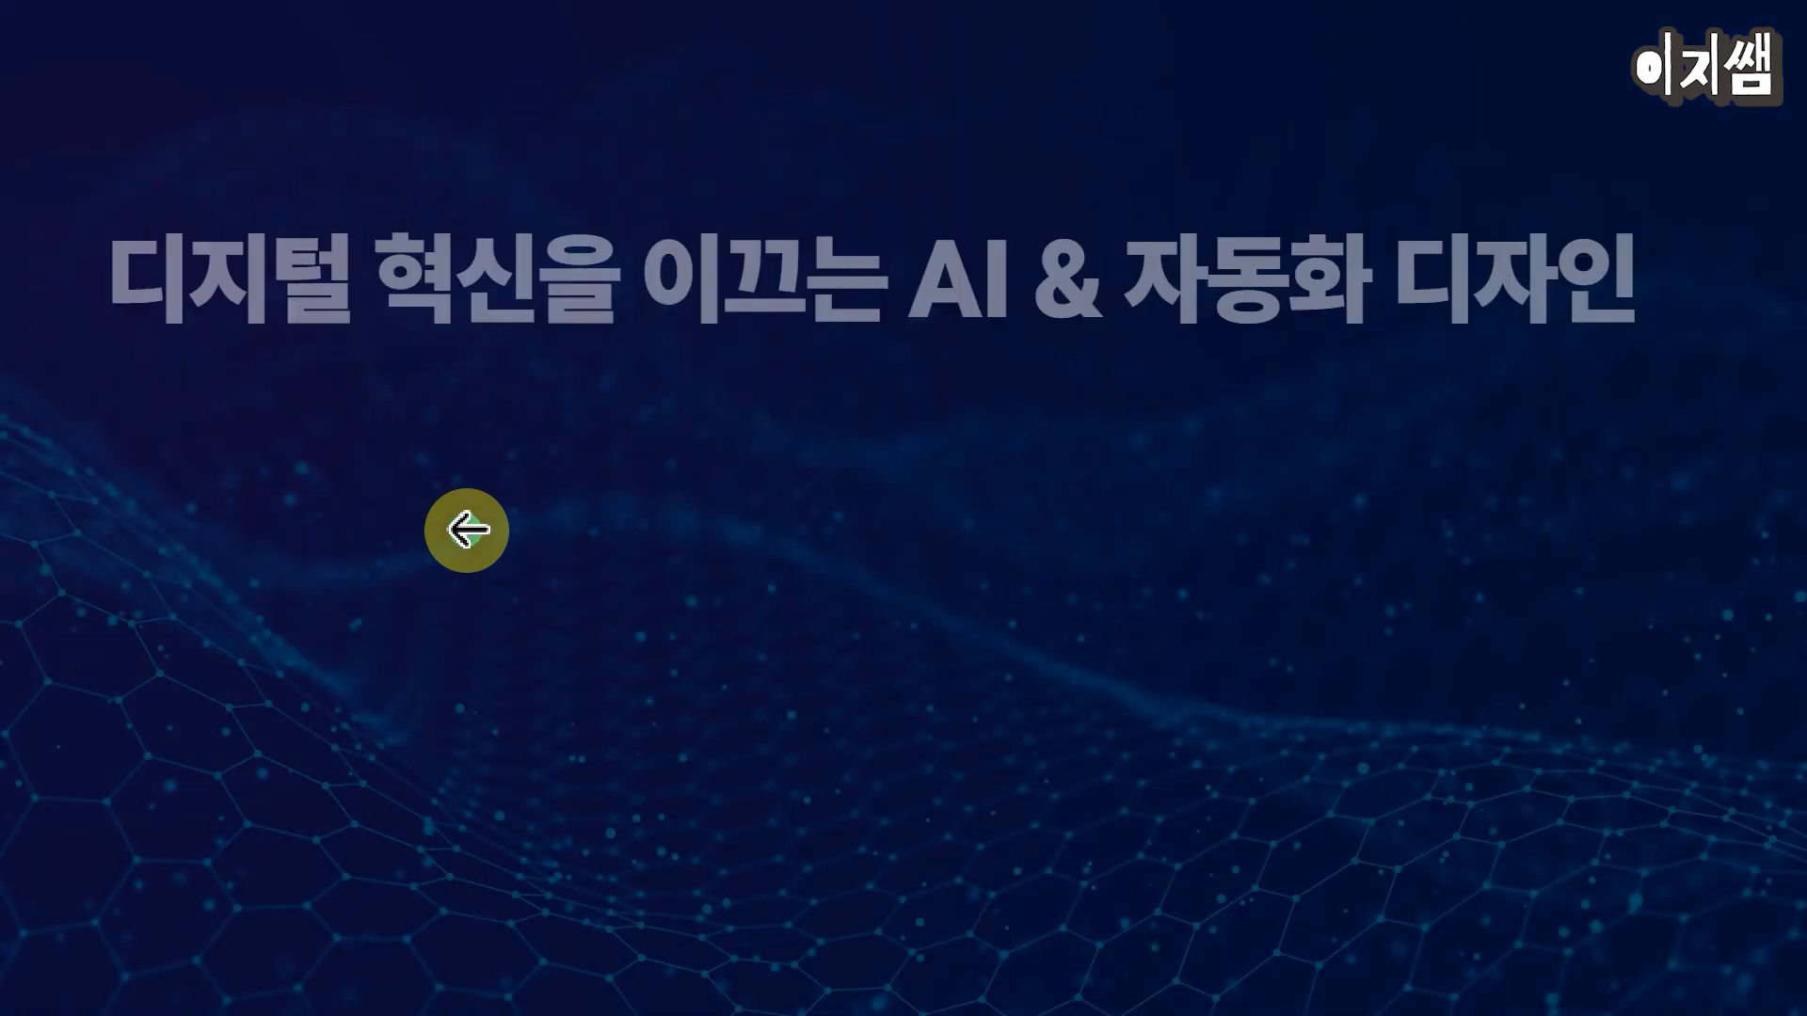
key("Escape")
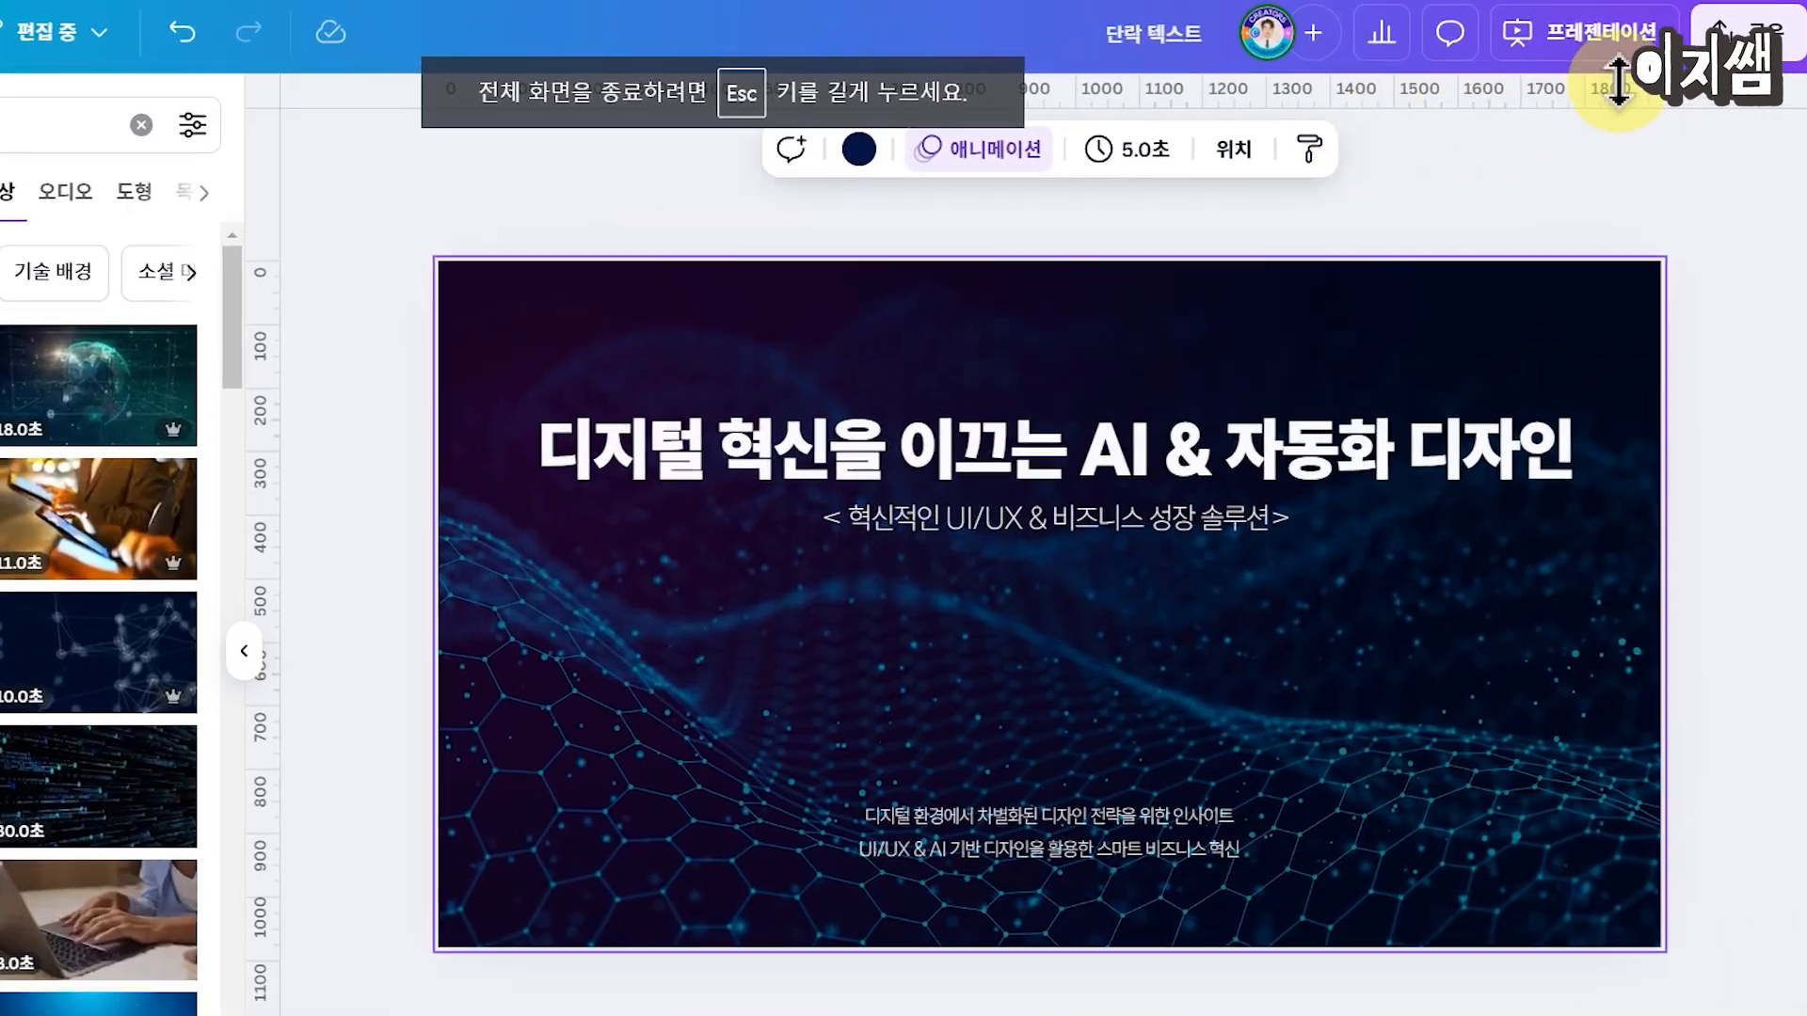
Step: Open the design's download options and choose PPTX as the file format
left_click(1741, 33)
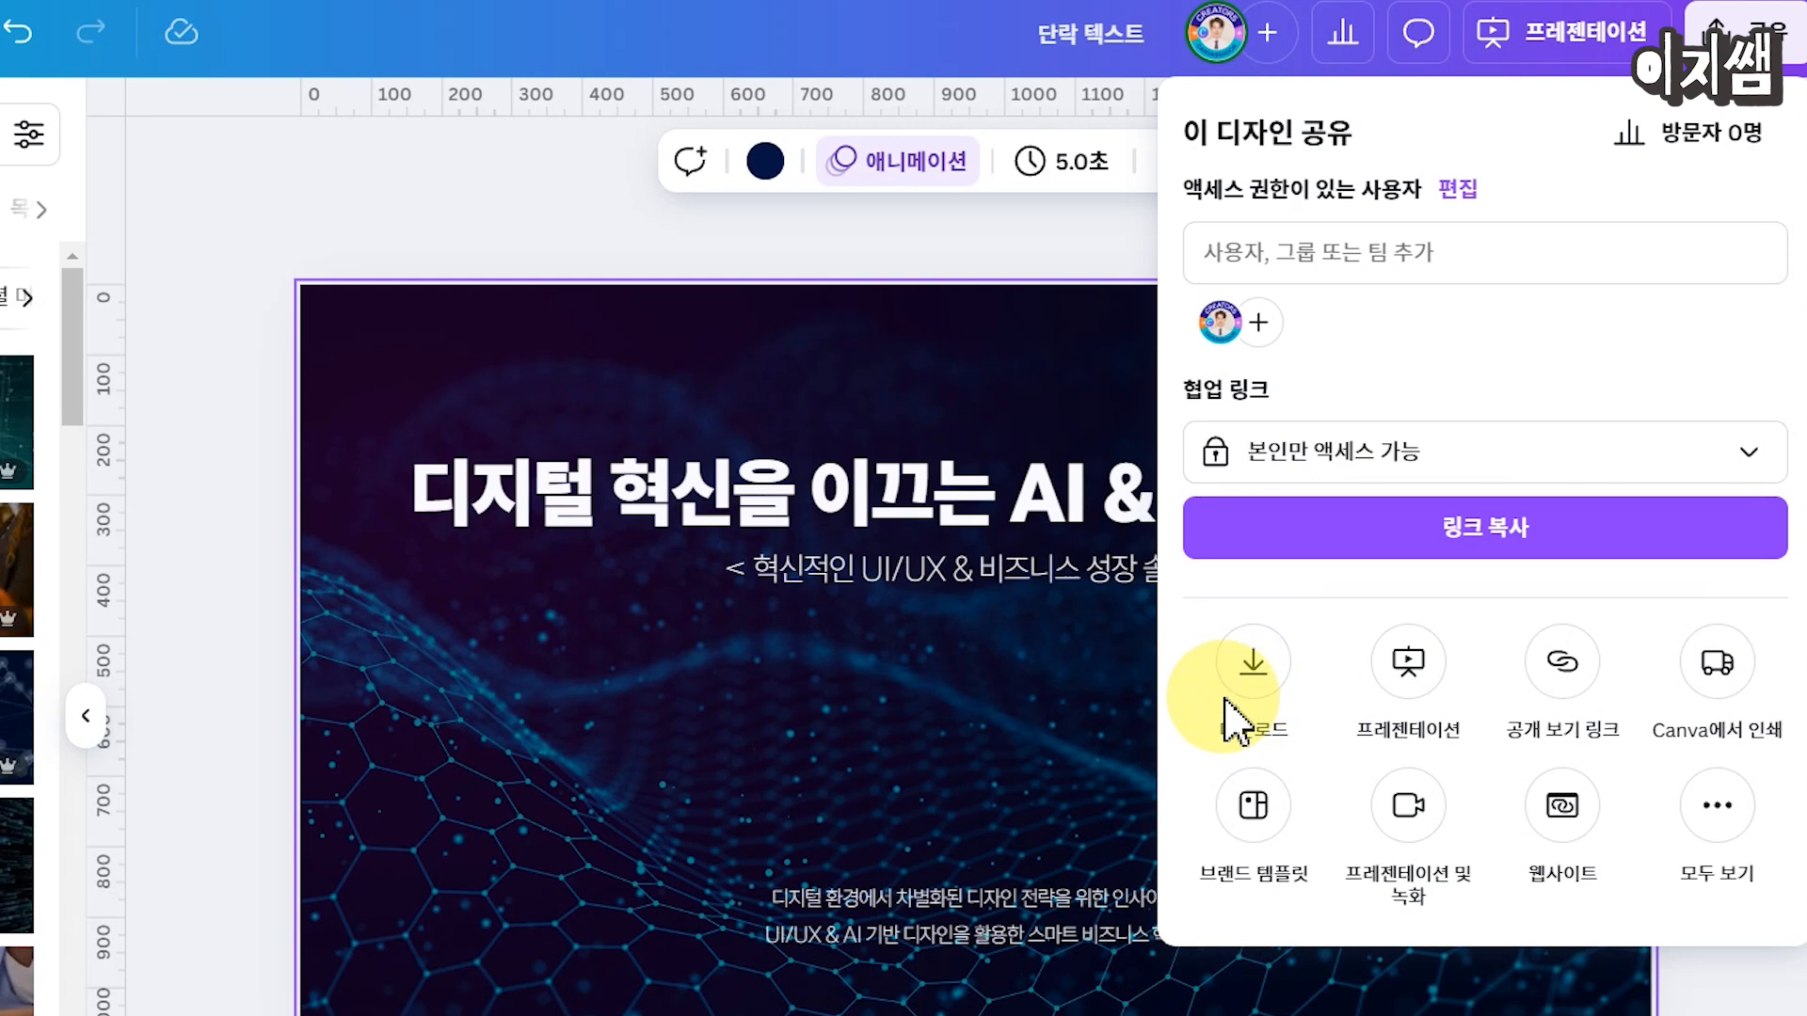
left_click(1282, 679)
left_click(1654, 269)
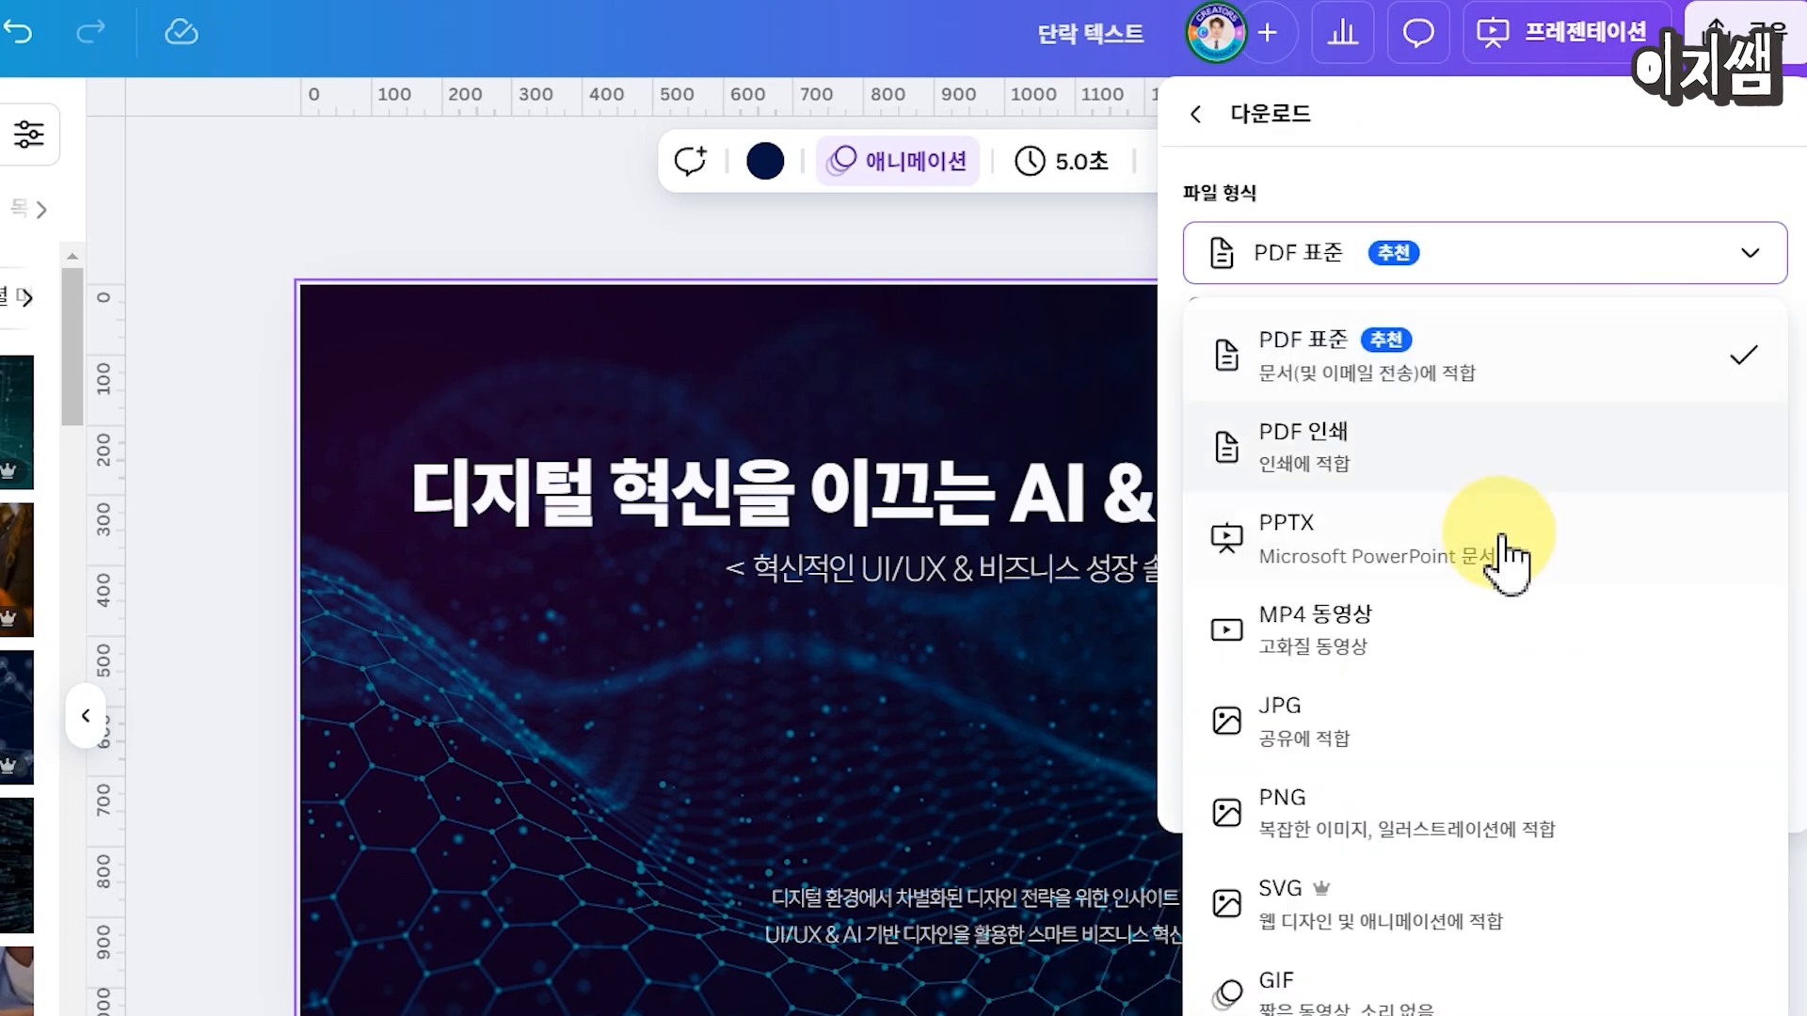
left_click(1548, 579)
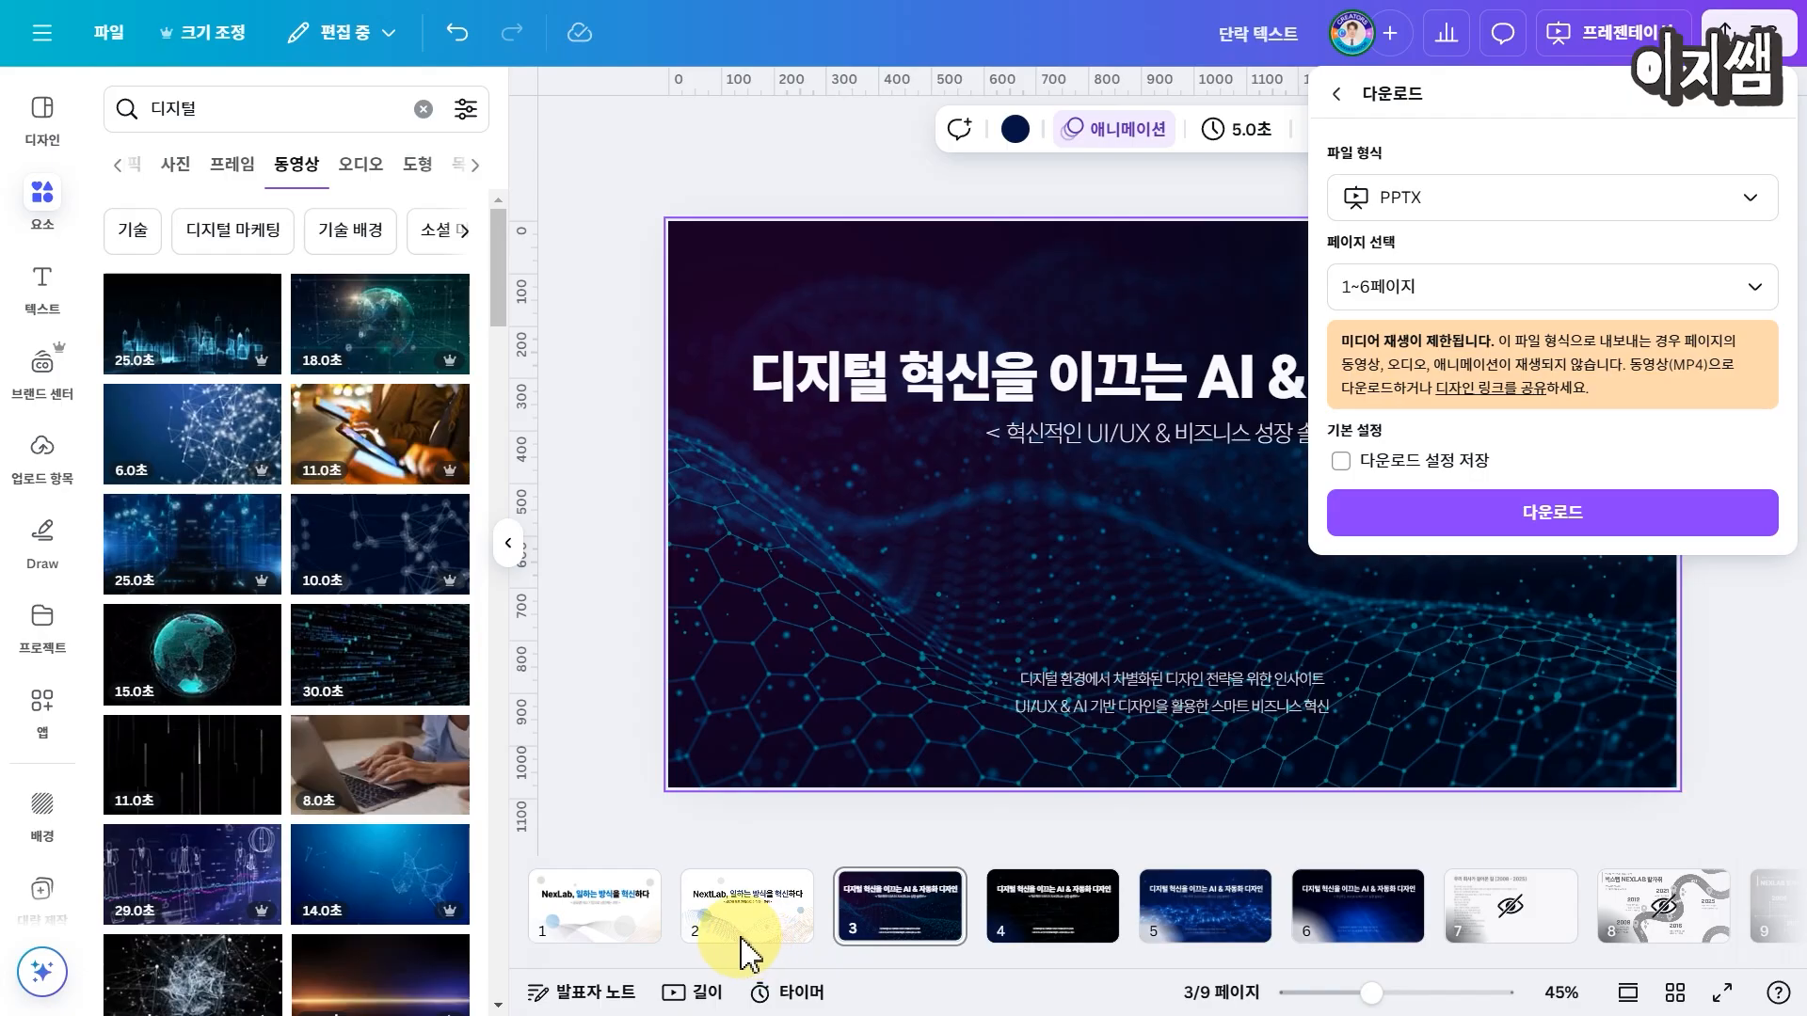